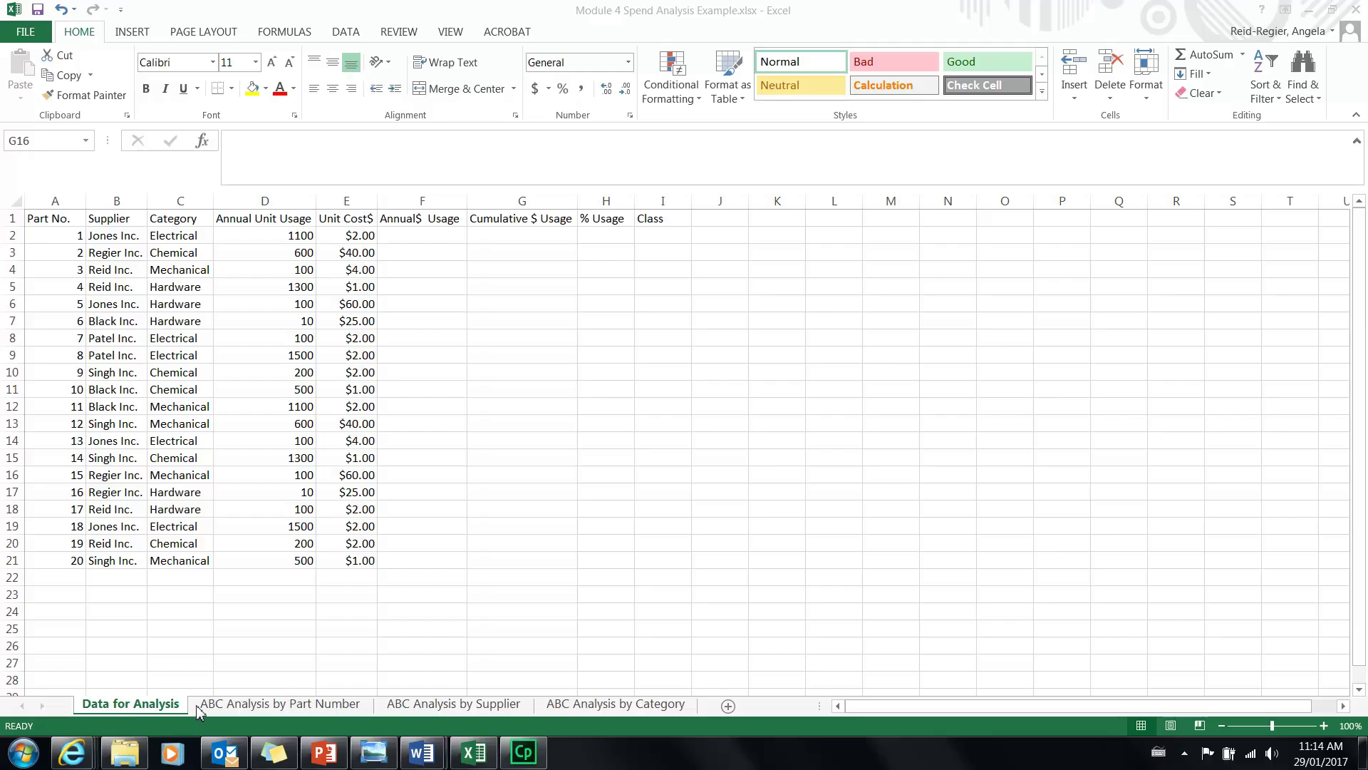
Open the ABC Analysis by Part Number sheet and review the analysis instructions listed below the data.
{"action": "left_click", "coordinate": [236, 702]}
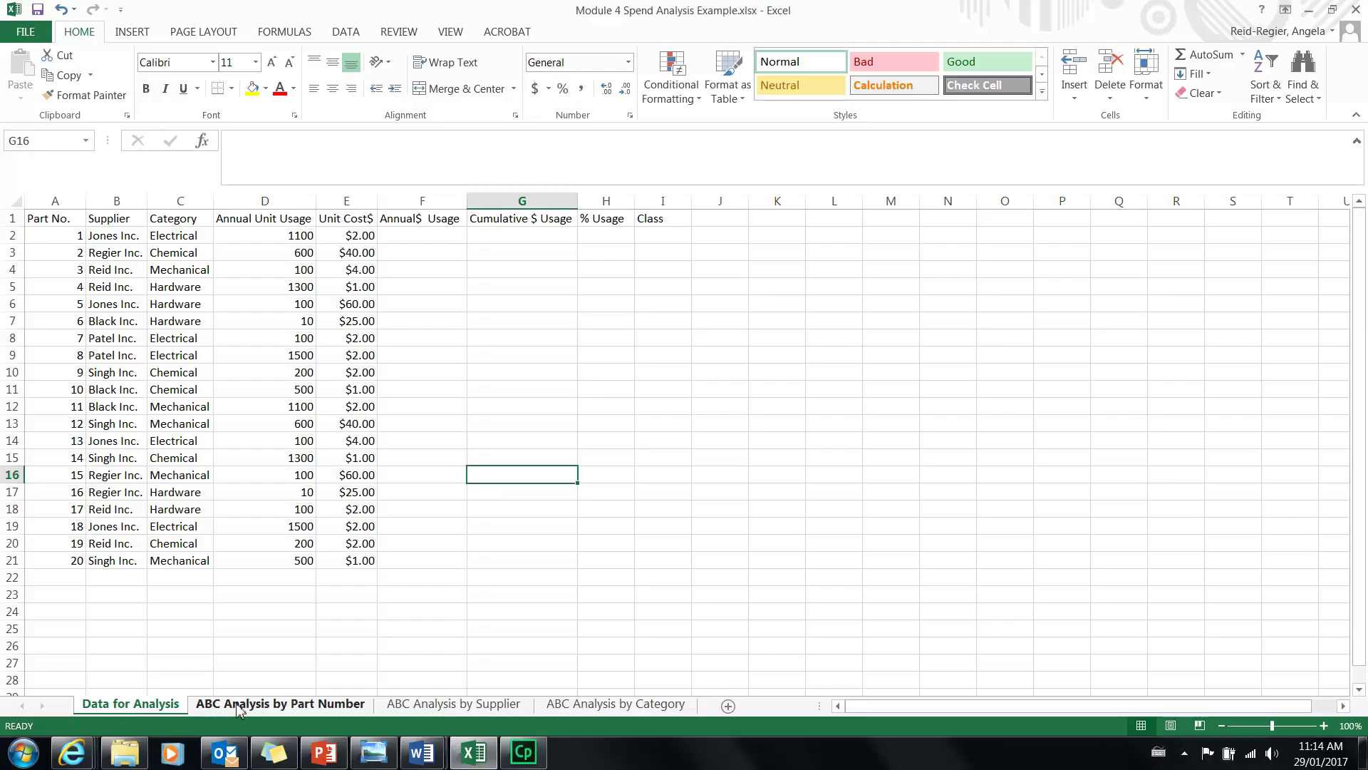
{"action": "left_click", "coordinate": [237, 702]}
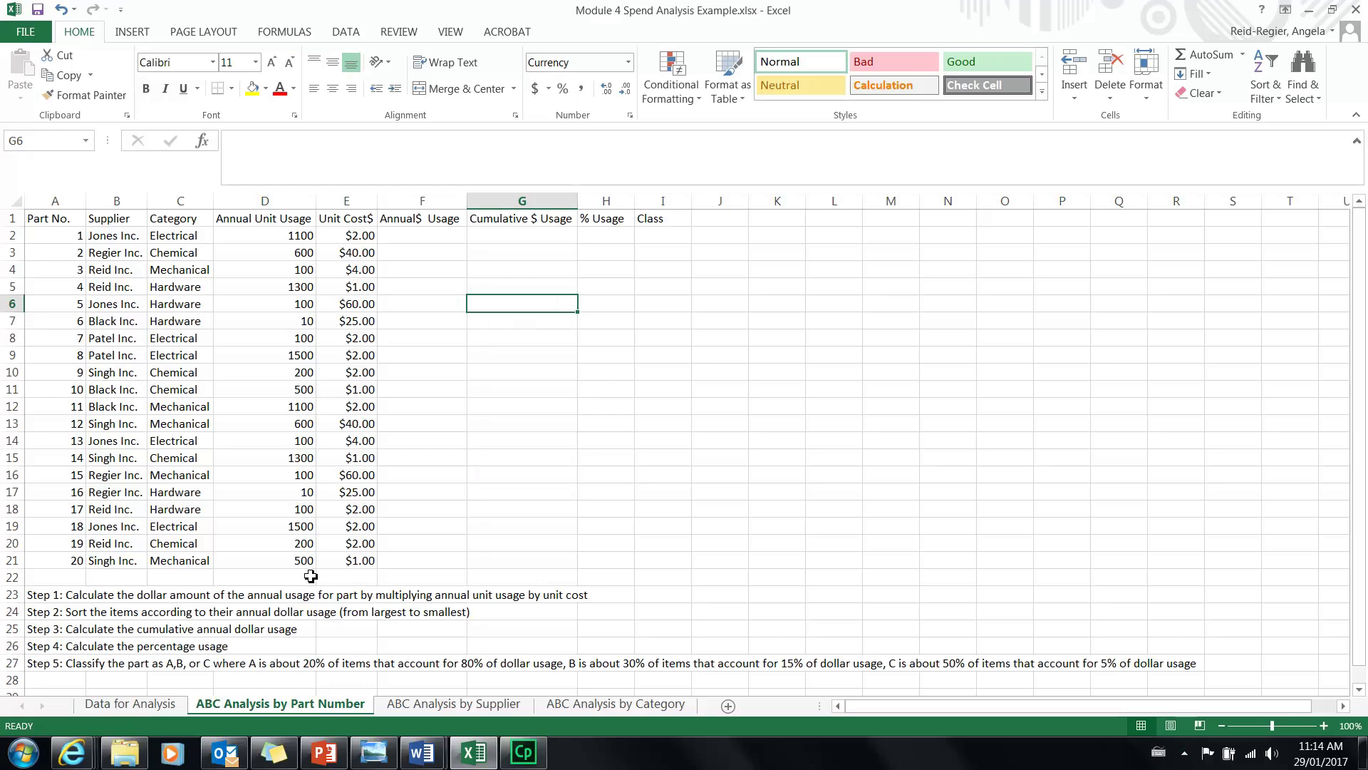
{"action": "left_click", "coordinate": [171, 598]}
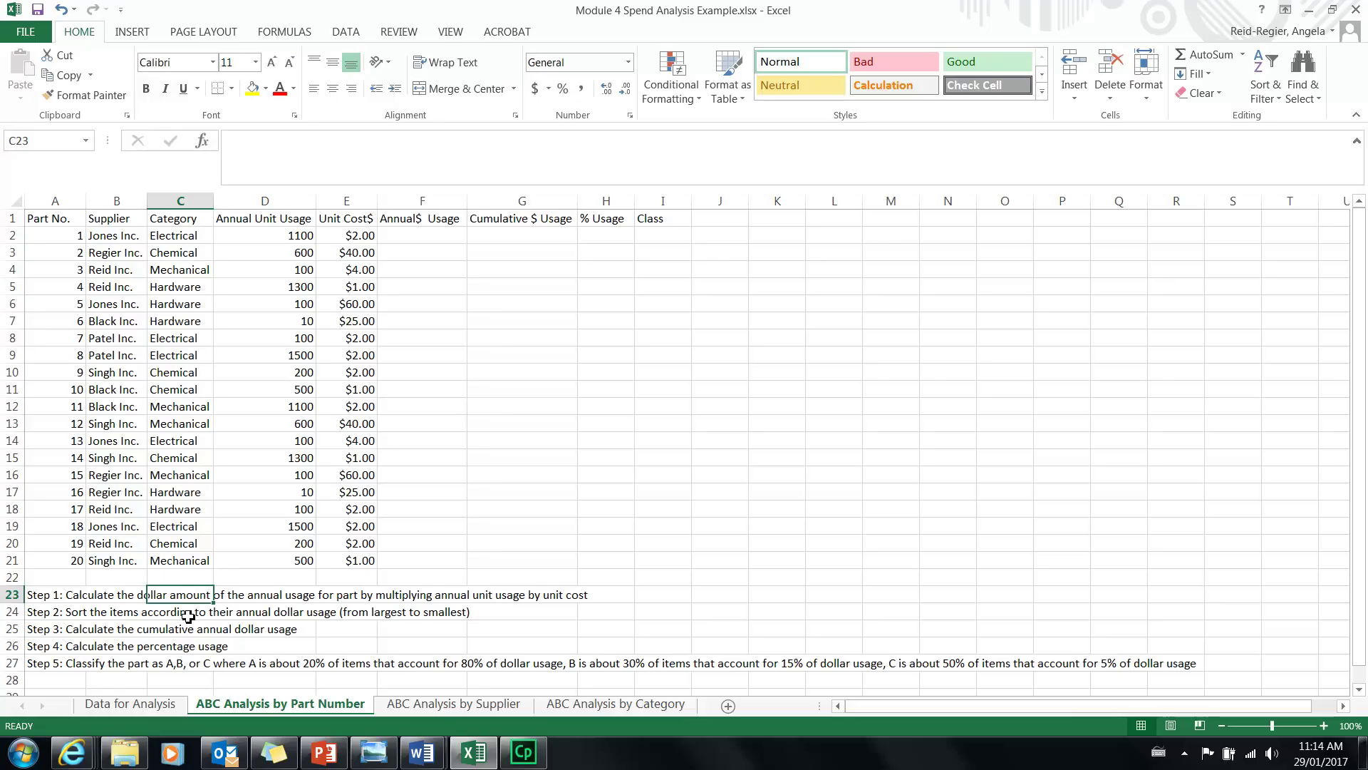
{"action": "left_click", "coordinate": [189, 616]}
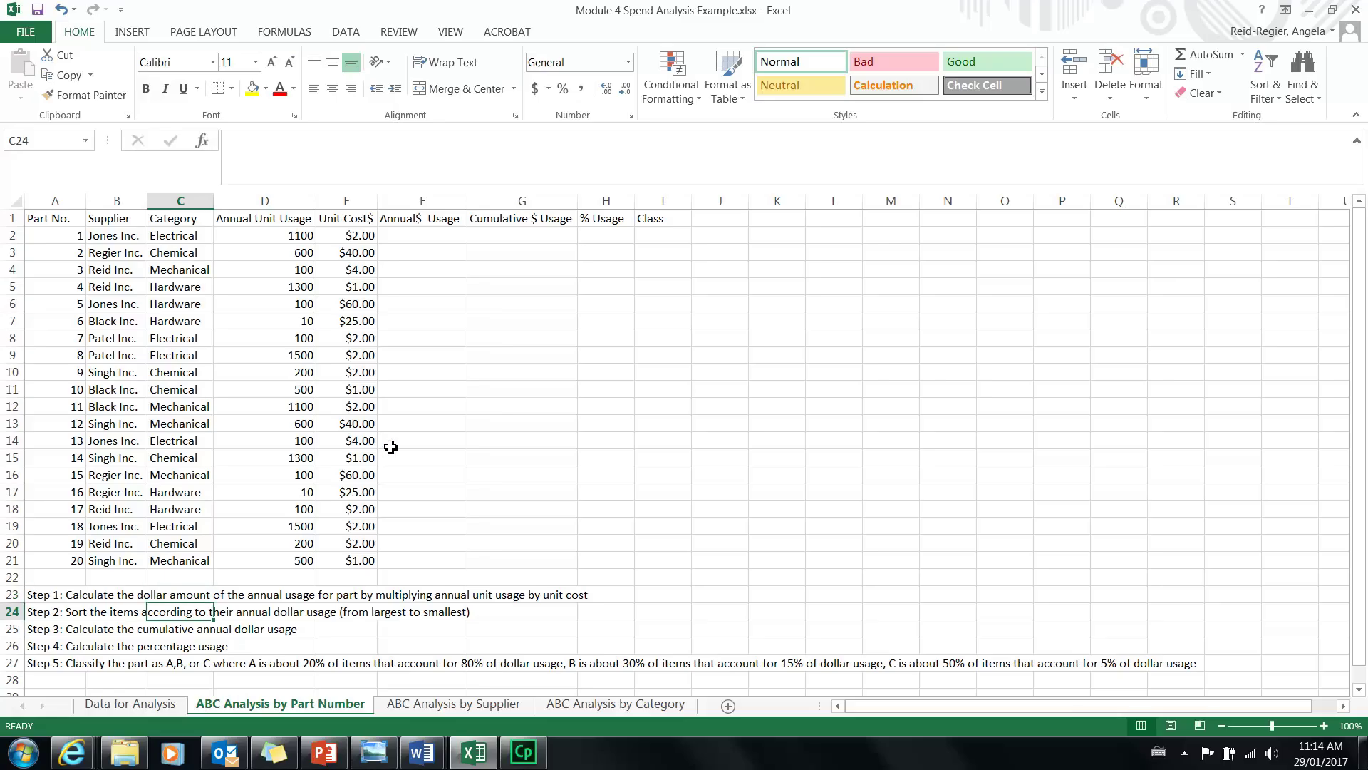
Calculate Annual$ Usage in F2 with =D2*E2 and fill the formula down through F21.
{"action": "left_click", "coordinate": [423, 239]}
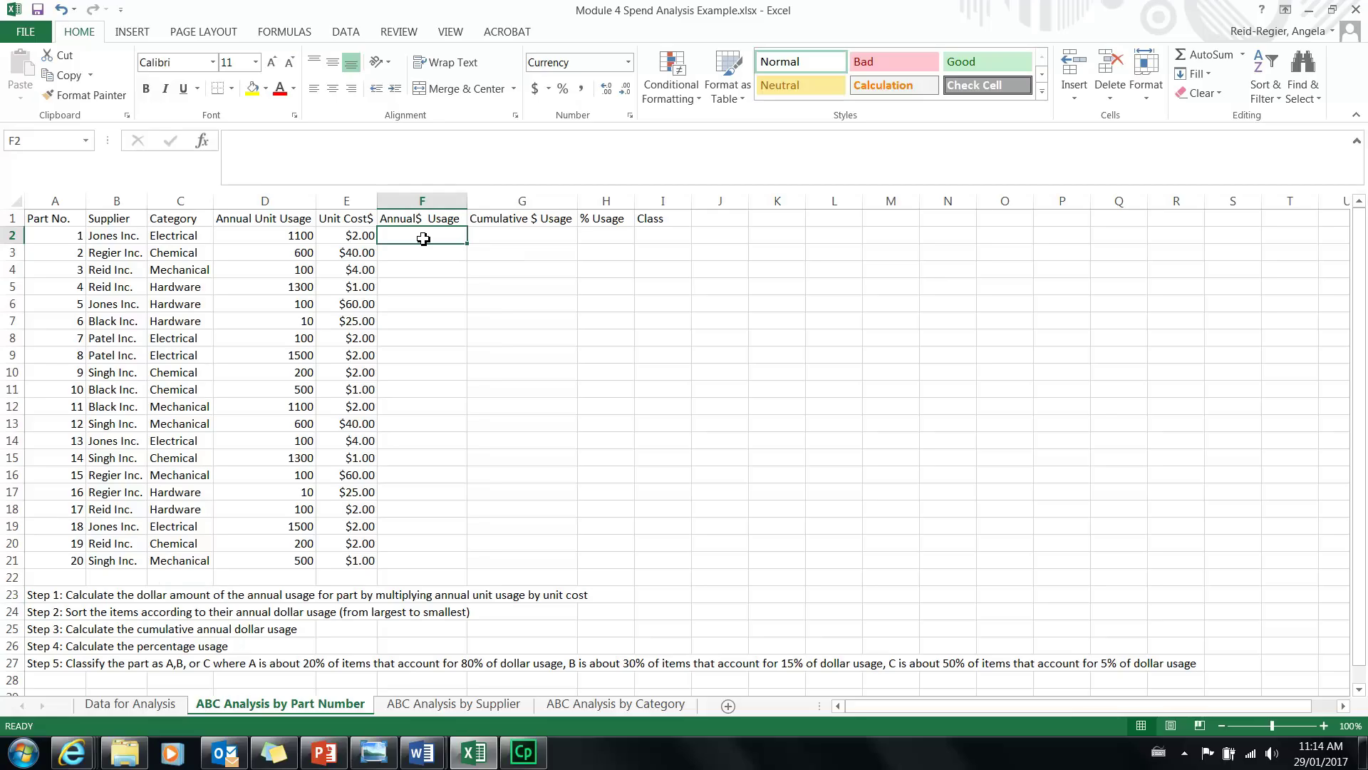
{"action": "type", "text": "="}
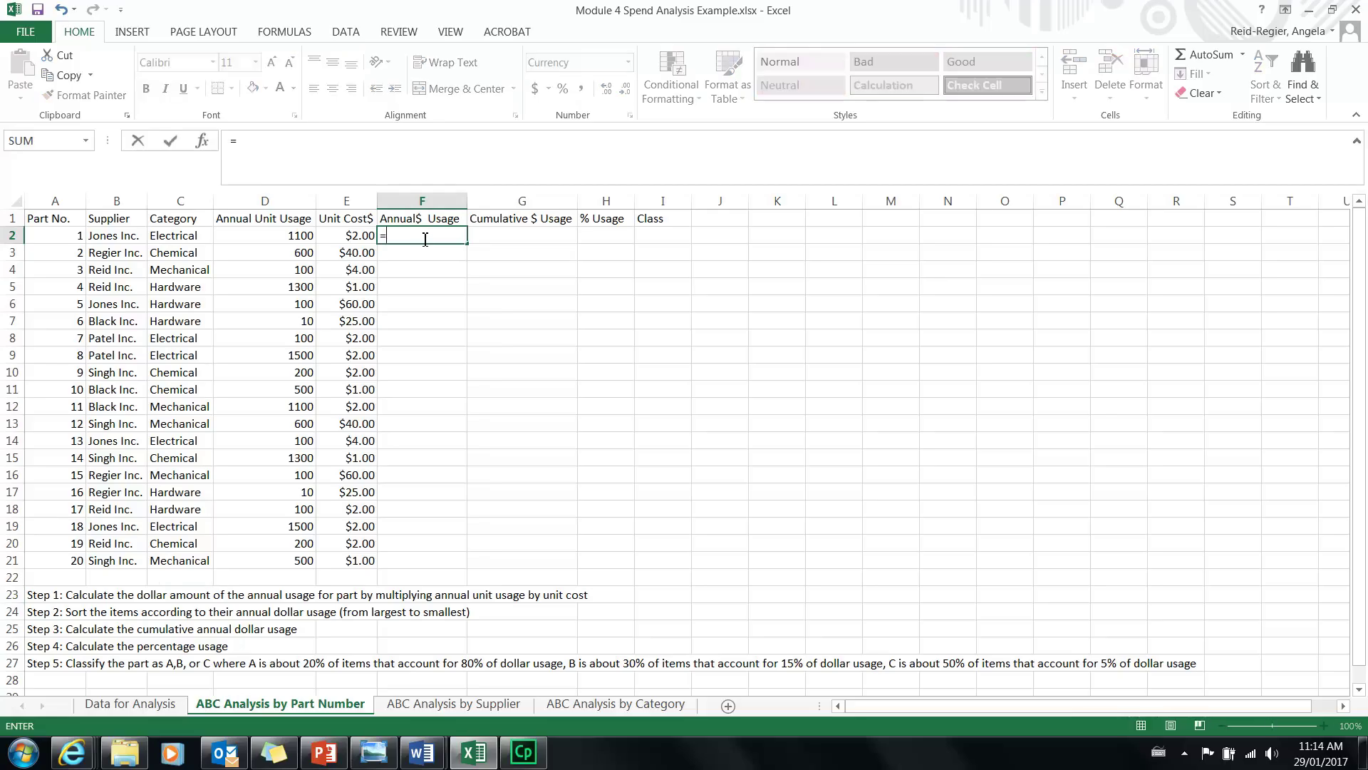
{"action": "left_click", "coordinate": [289, 235]}
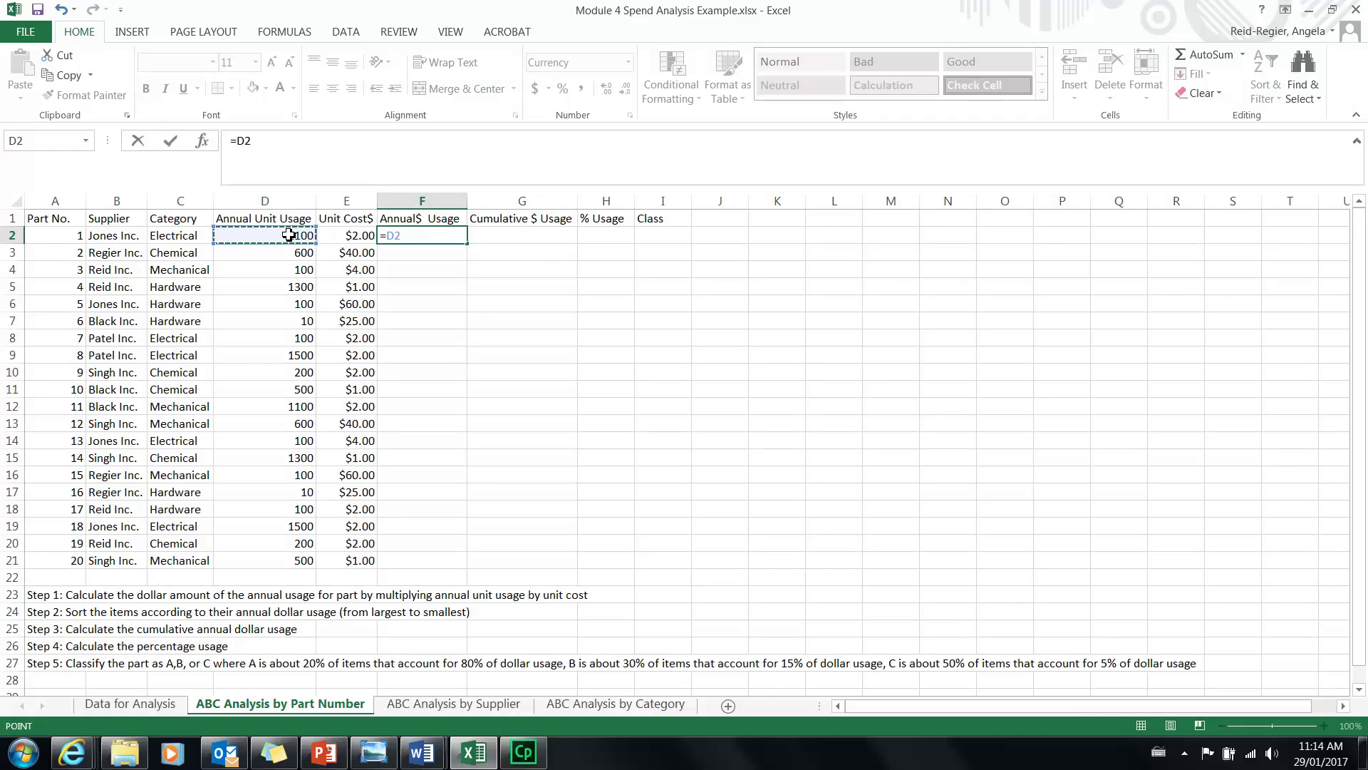
{"action": "type", "text": "*"}
{"action": "left_click", "coordinate": [335, 241]}
{"action": "key", "text": "Return"}
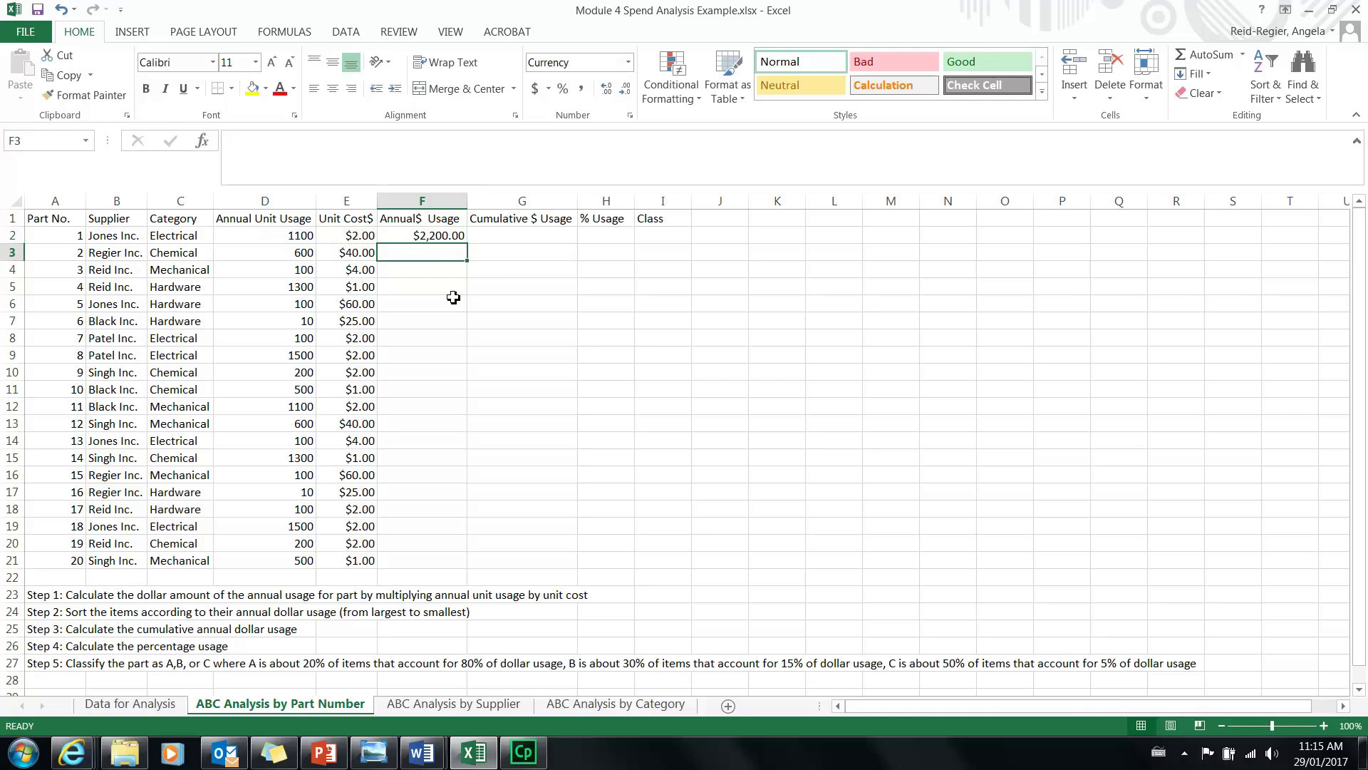
{"action": "left_click", "coordinate": [457, 236]}
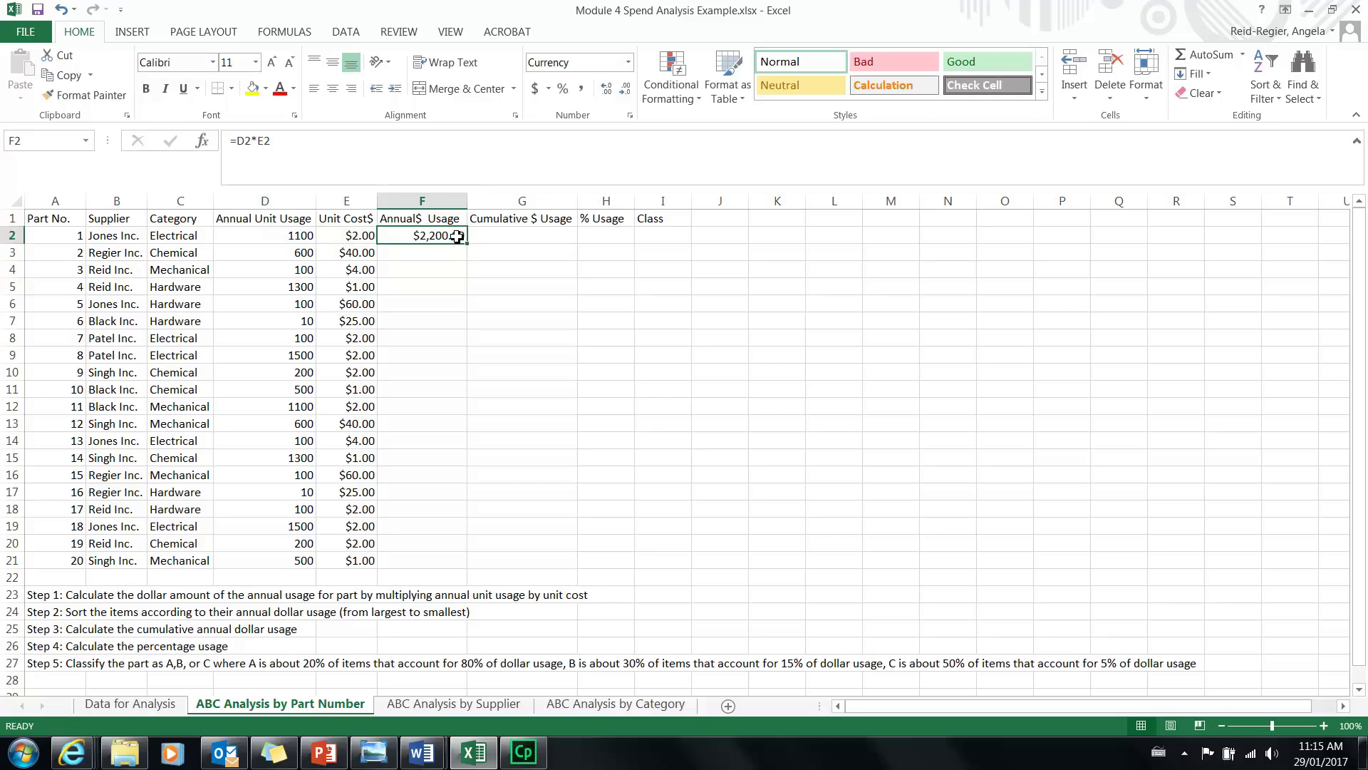
{"action": "left_click_drag", "start_coordinate": [470, 246], "coordinate": [403, 570]}
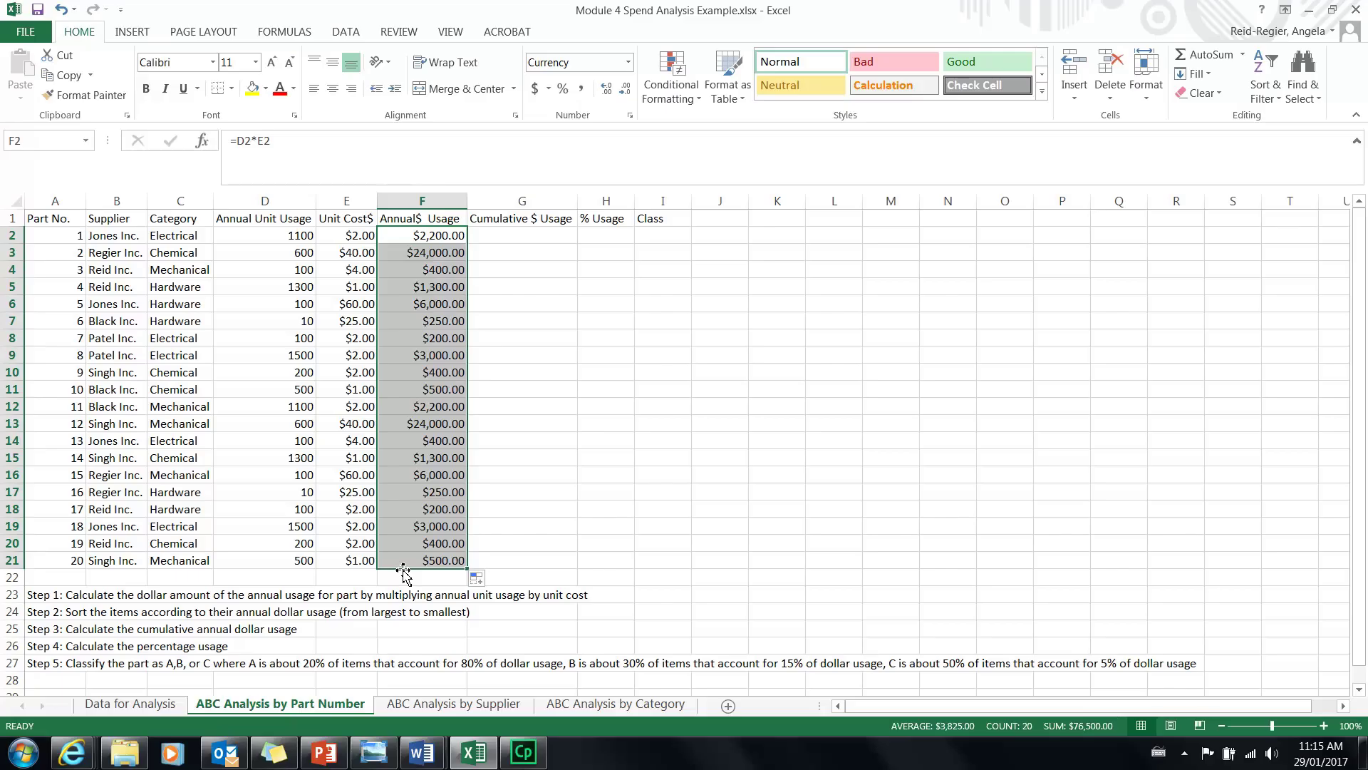
{"action": "left_click", "coordinate": [528, 297]}
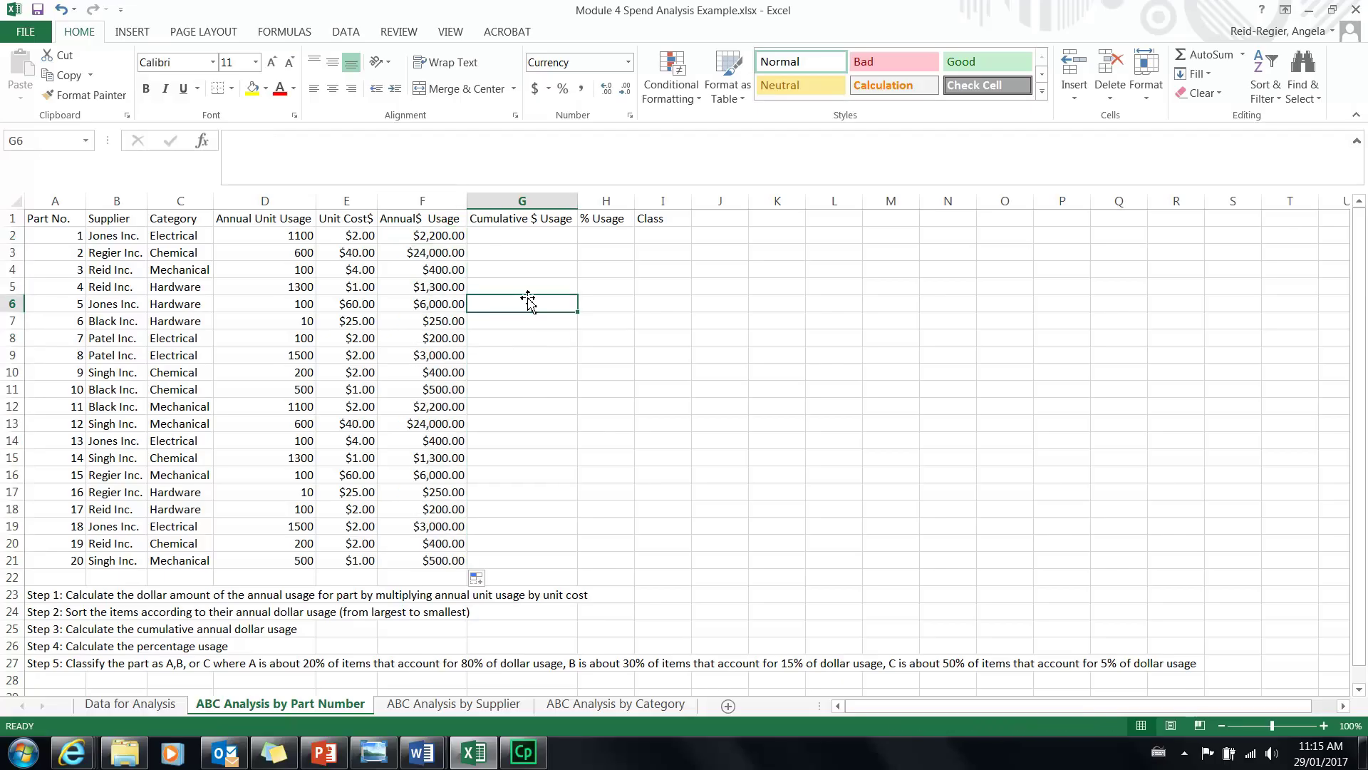
Sort the parts by Annual$ Usage from largest to smallest.
{"action": "left_click", "coordinate": [427, 237]}
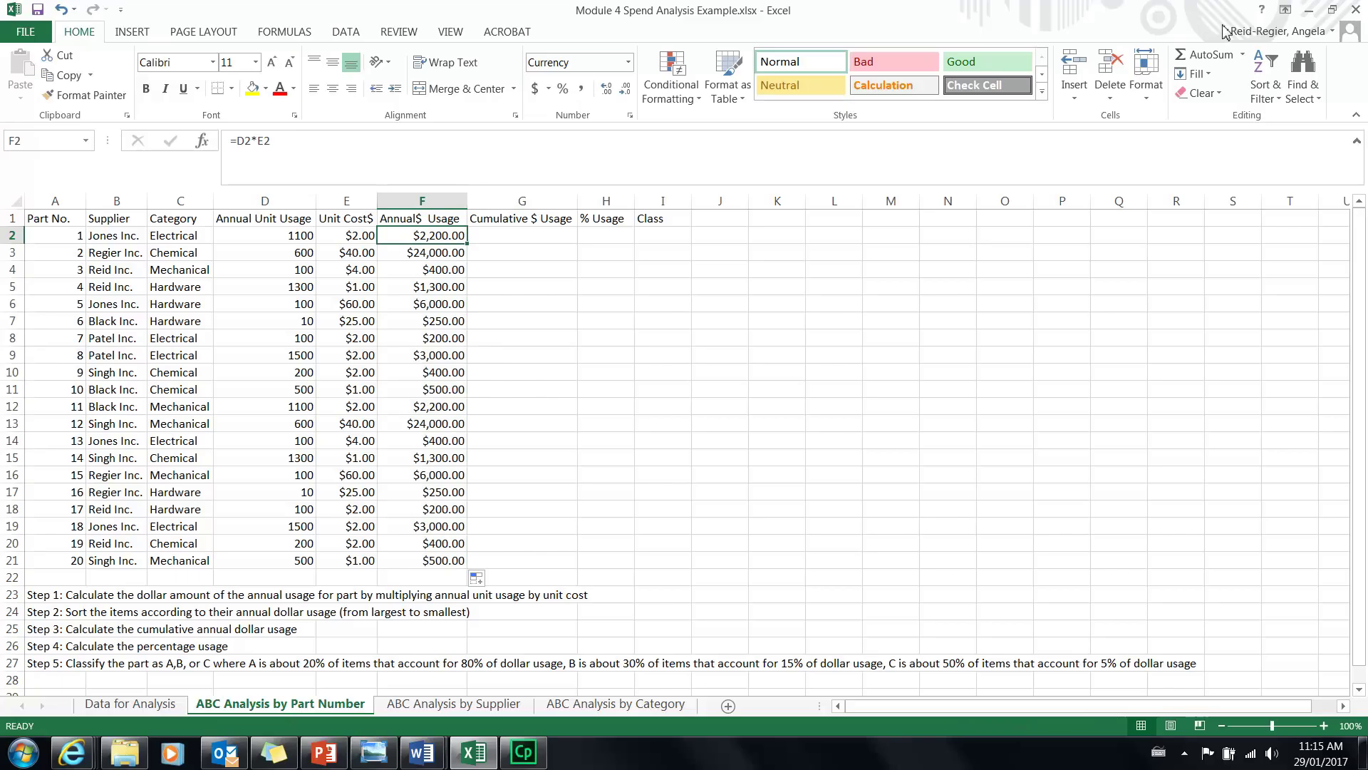
{"action": "left_click", "coordinate": [1268, 67]}
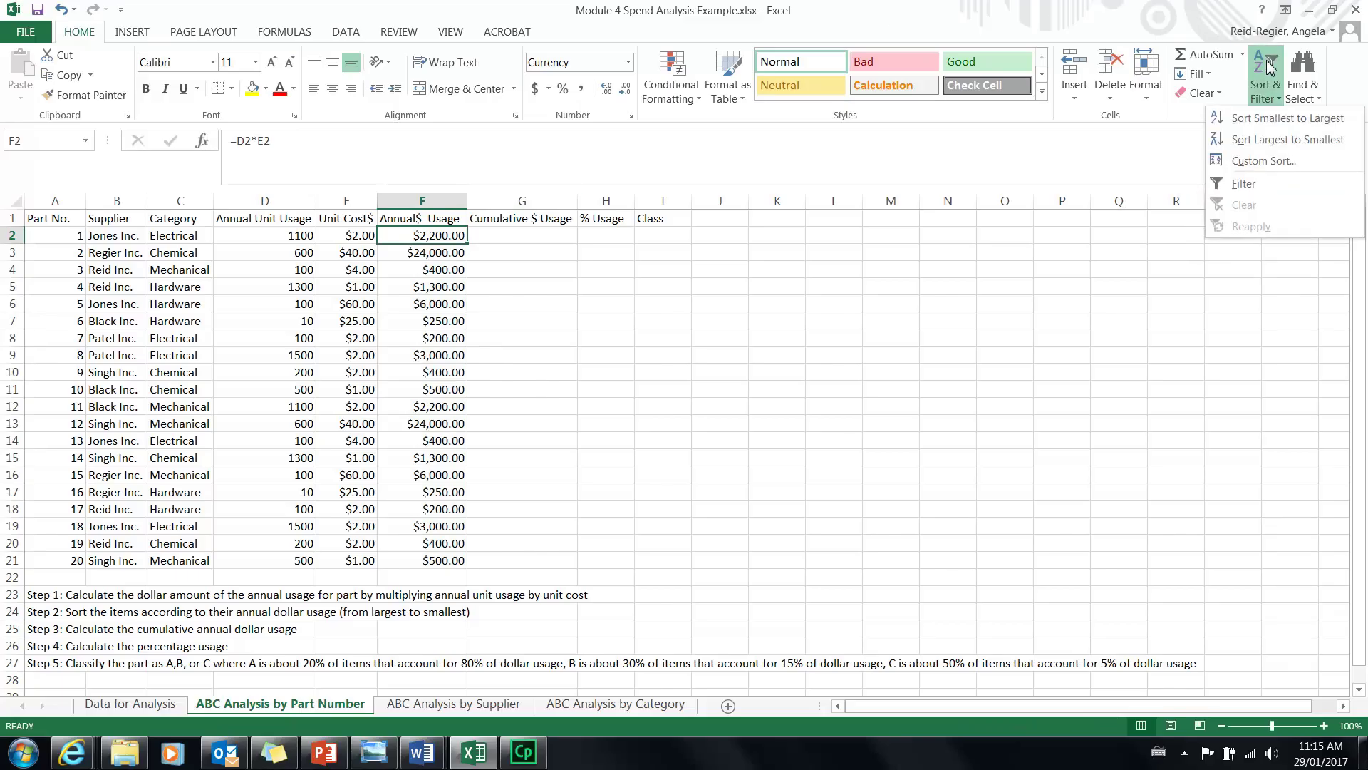
{"action": "left_click", "coordinate": [1267, 140]}
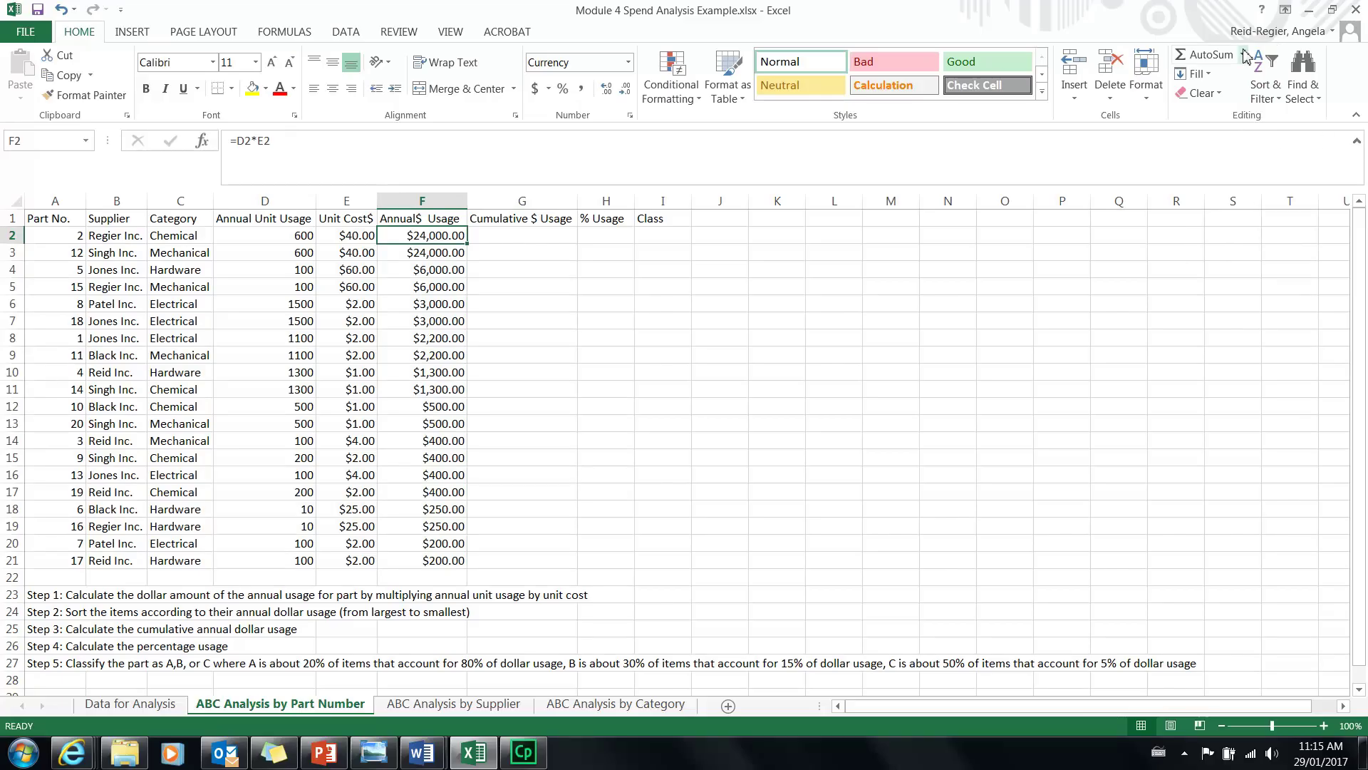
Start the Cumulative $ Usage column by entering =F2 in G2.
{"action": "left_click", "coordinate": [514, 234]}
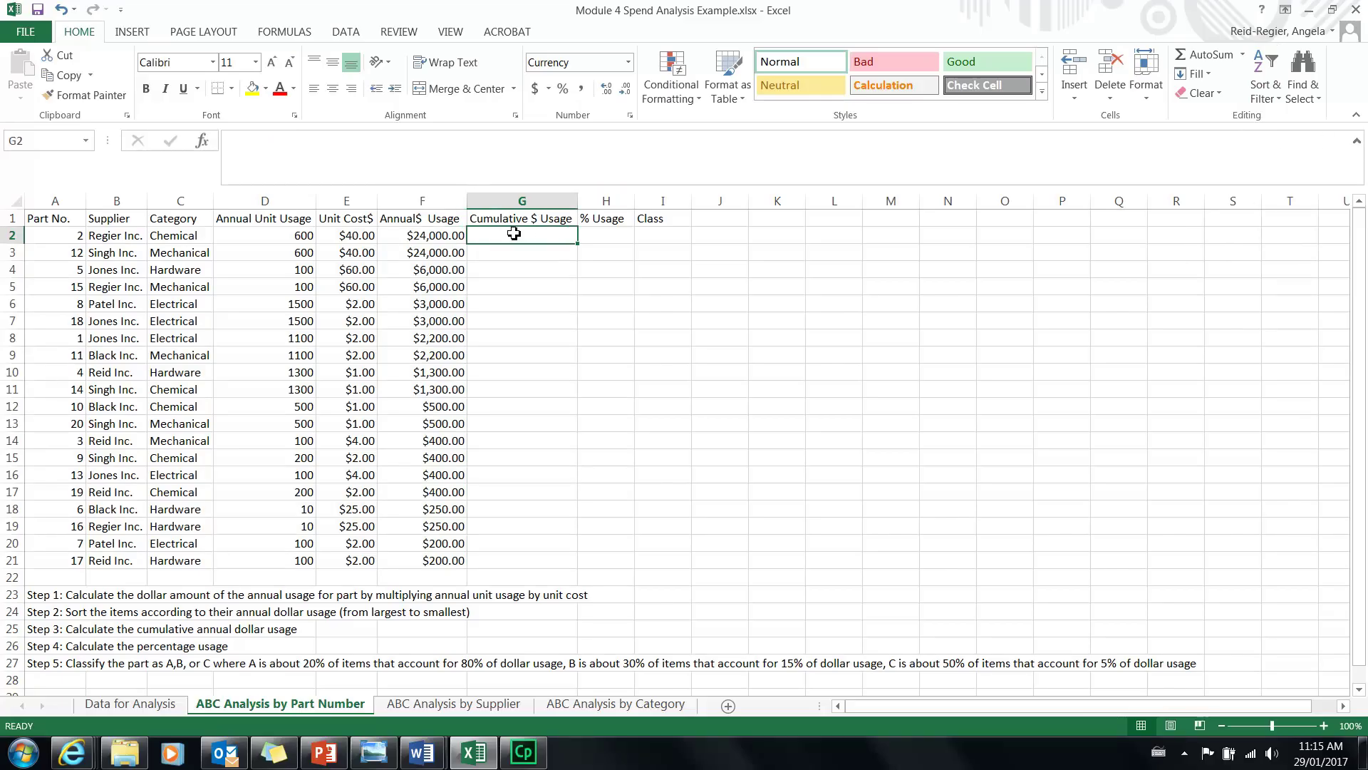
{"action": "type", "text": "="}
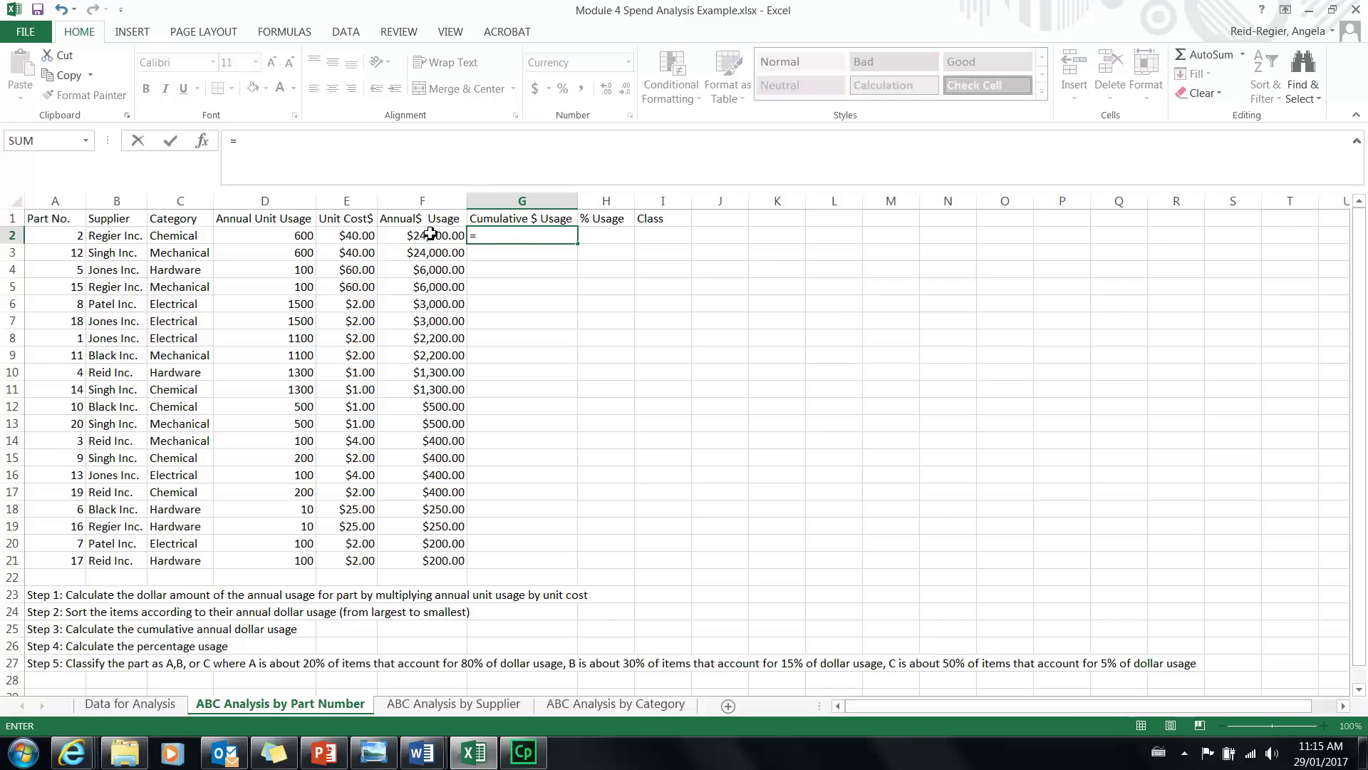
{"action": "left_click", "coordinate": [426, 237]}
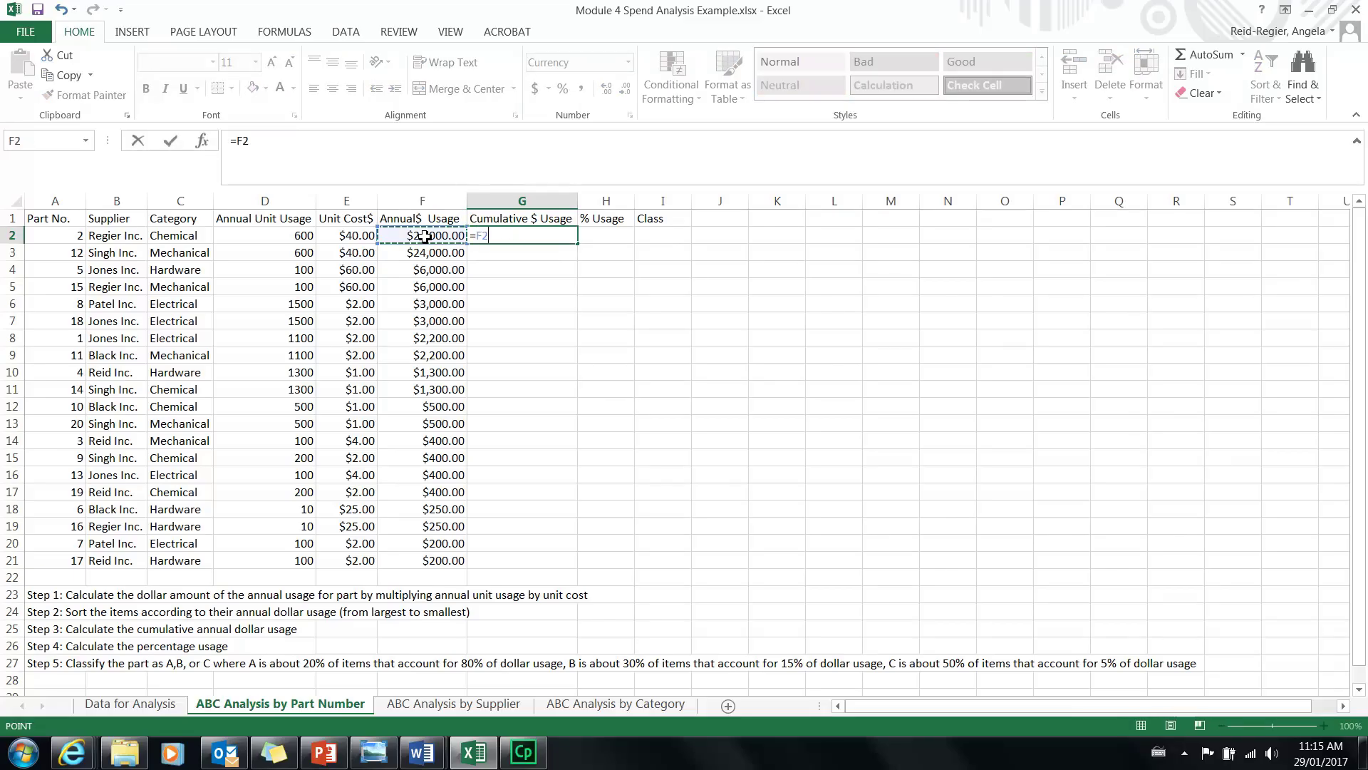
{"action": "key", "text": "Return"}
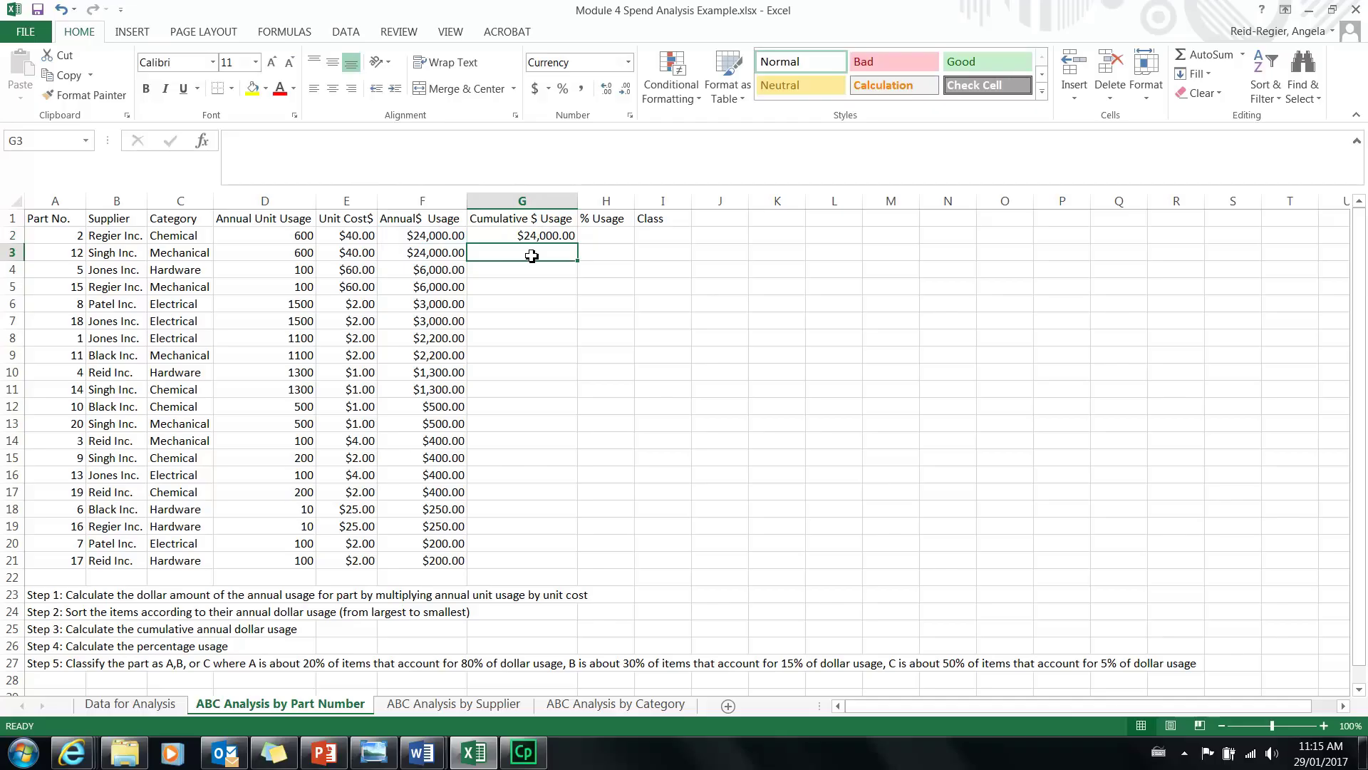
Enter the running total =G2+F3 in G3 and fill it down through G21.
{"action": "type", "text": "="}
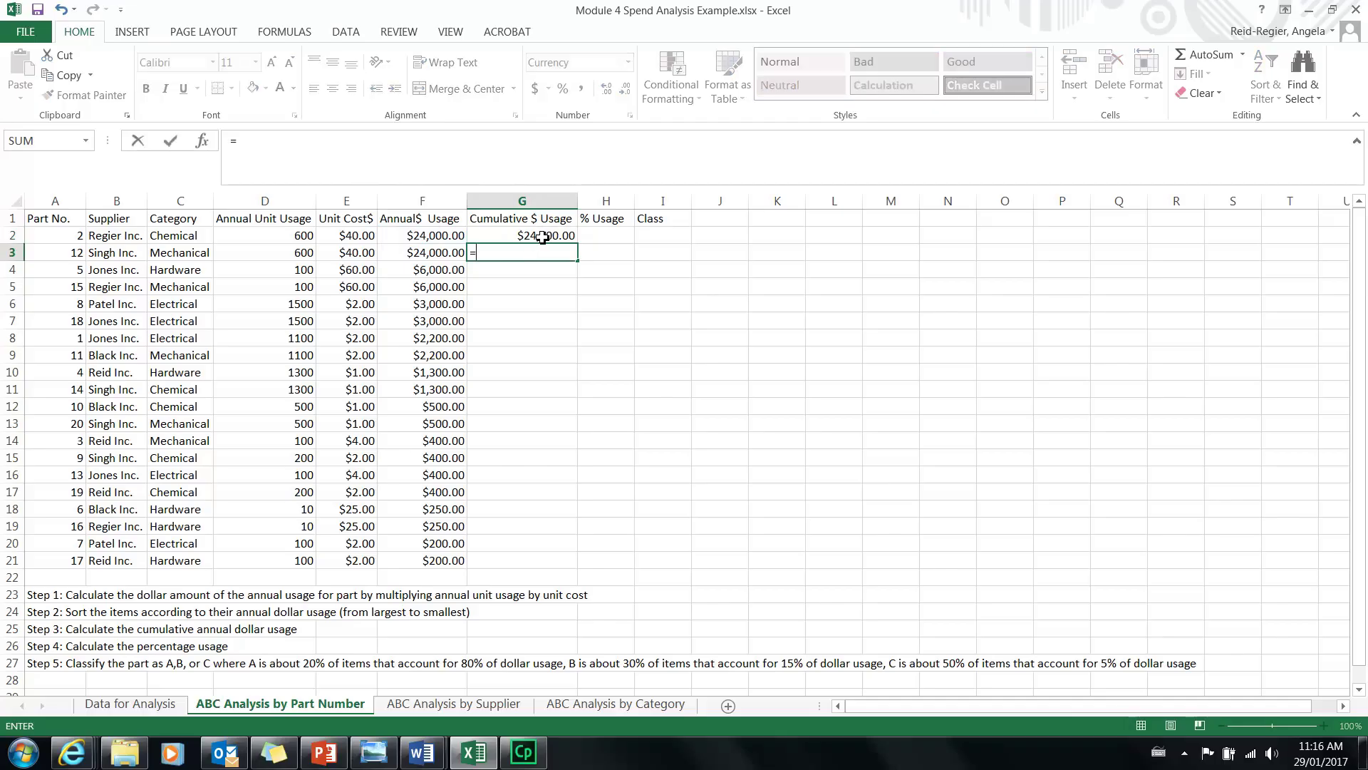
{"action": "left_click", "coordinate": [541, 237]}
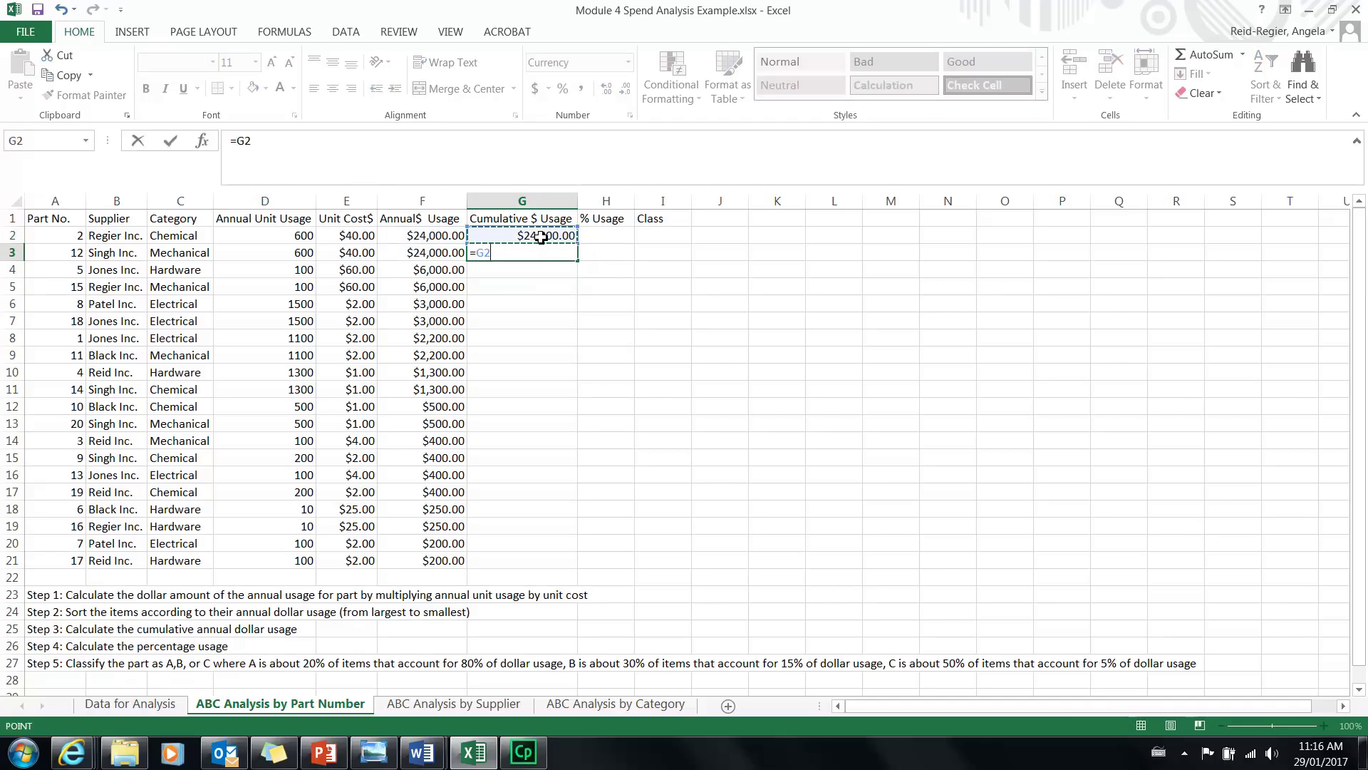
{"action": "type", "text": "+"}
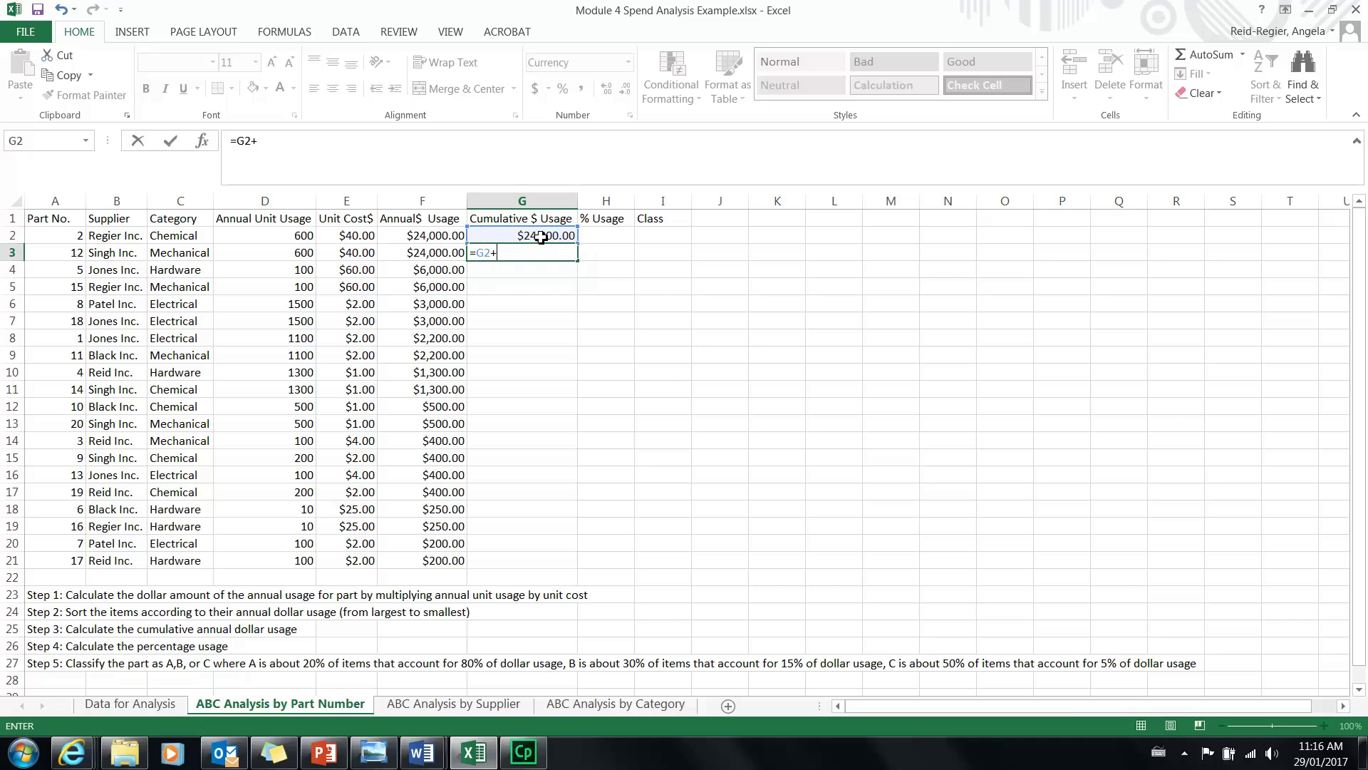
{"action": "left_click", "coordinate": [436, 259]}
{"action": "key", "text": "Return"}
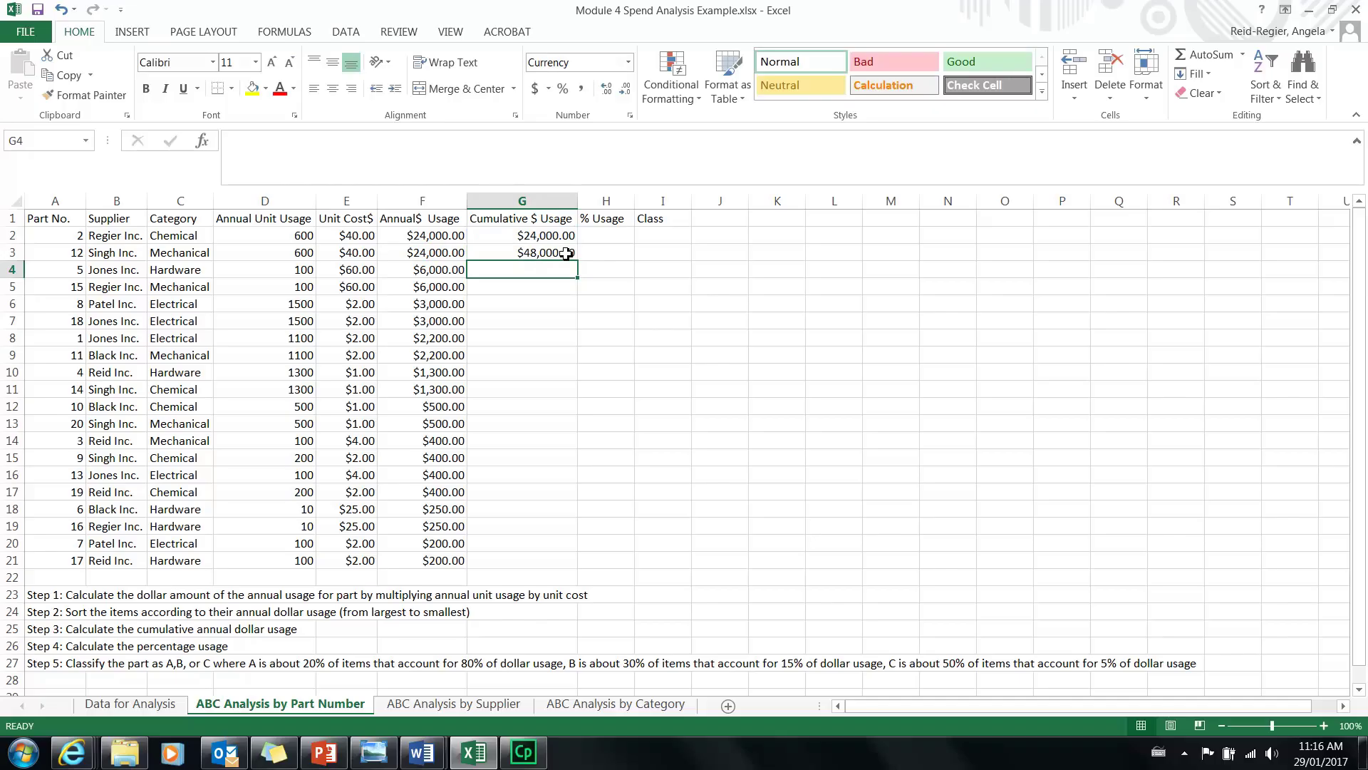
{"action": "left_click", "coordinate": [568, 253]}
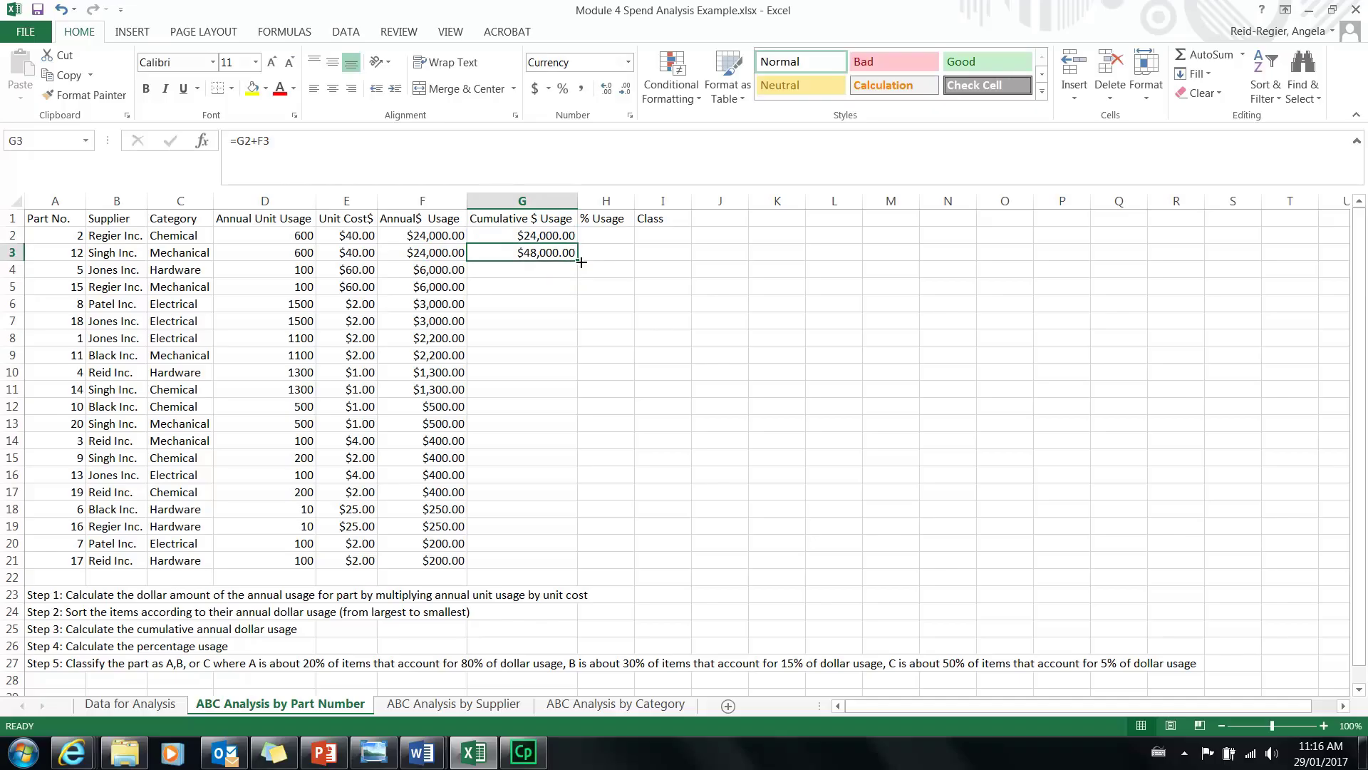
{"action": "left_click_drag", "start_coordinate": [579, 265], "coordinate": [518, 572]}
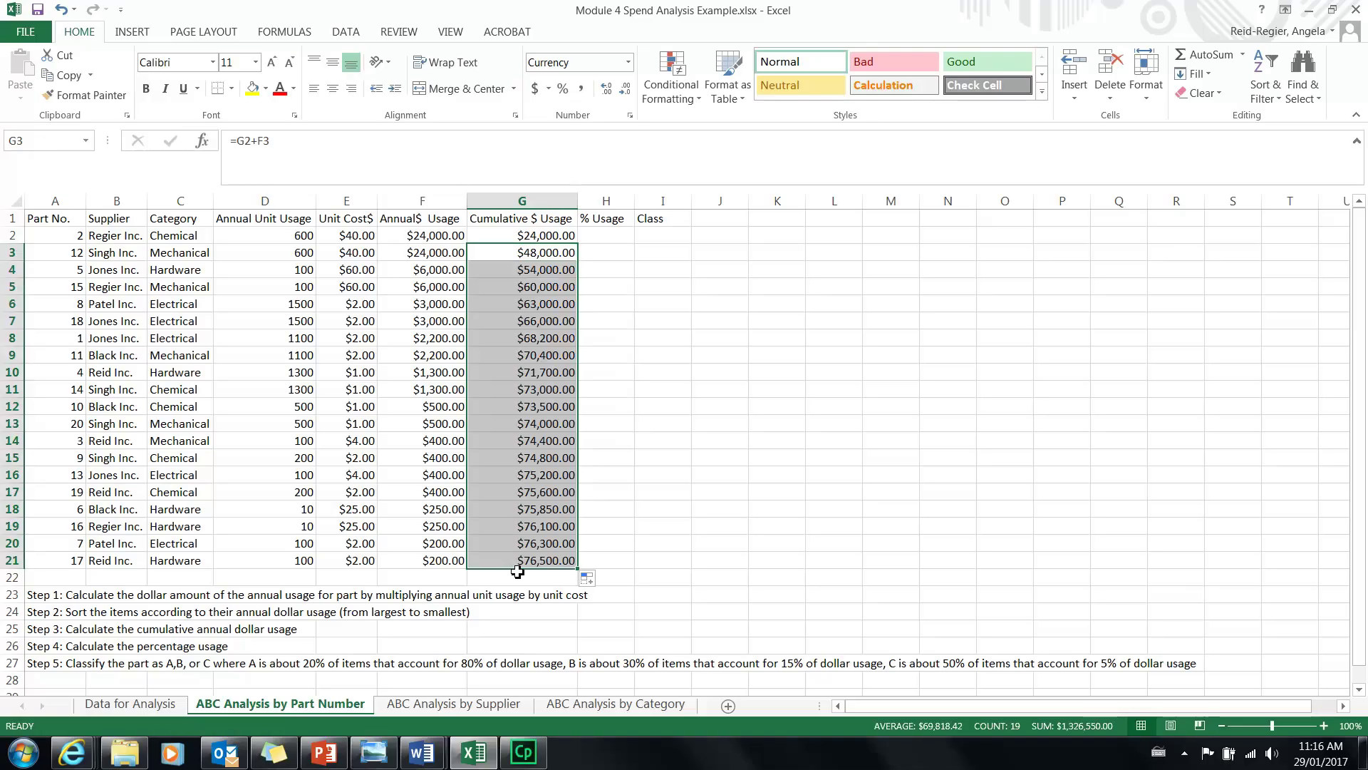
{"action": "left_click", "coordinate": [515, 565]}
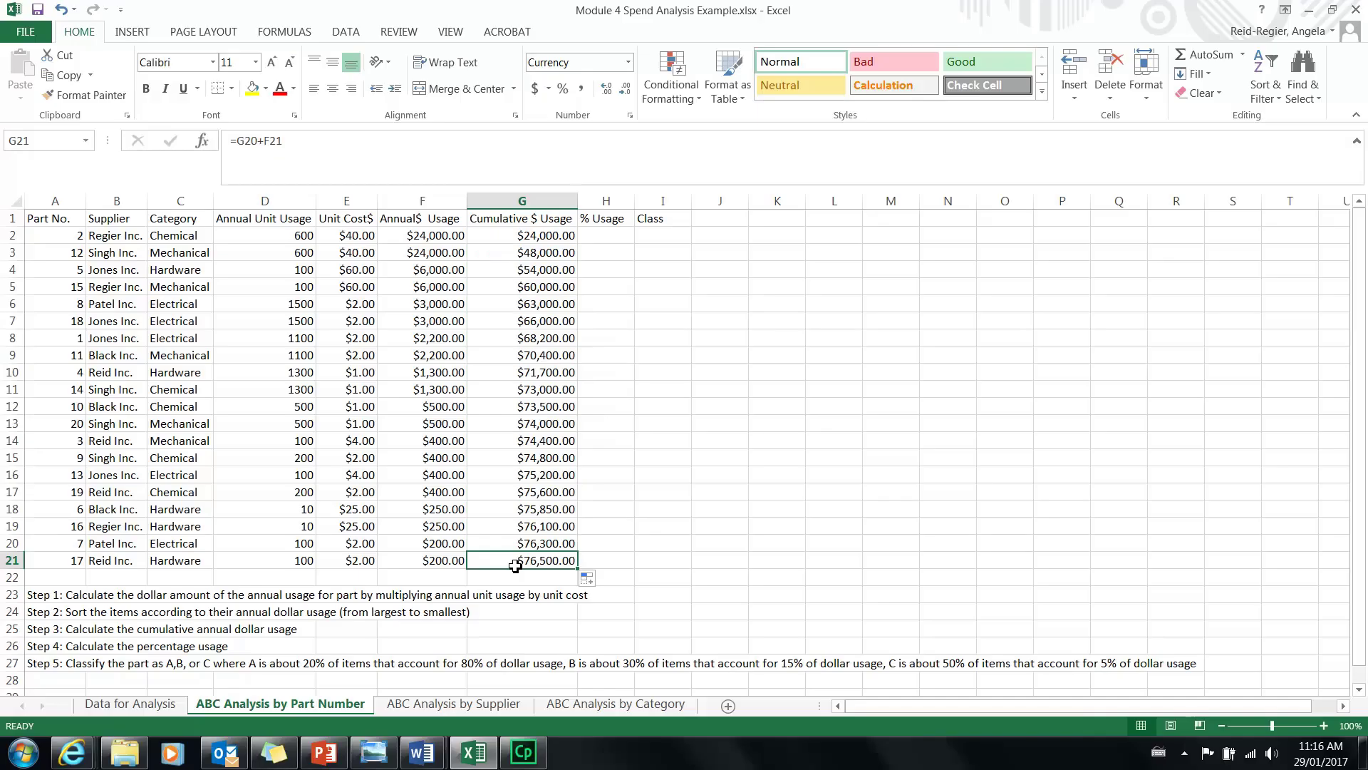
Calculate the first part's % Usage in H2 with the formula =G2/G21.
{"action": "left_click", "coordinate": [186, 647]}
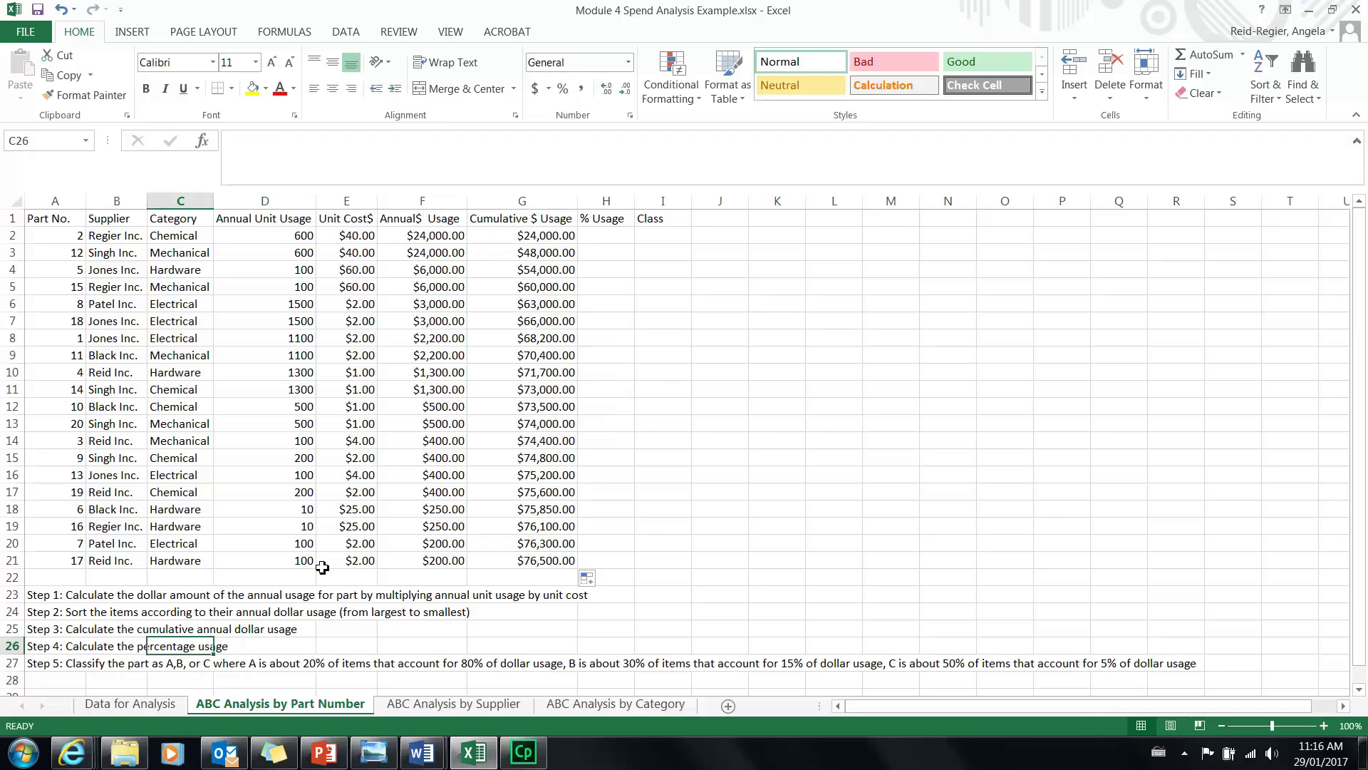
{"action": "left_click", "coordinate": [614, 236]}
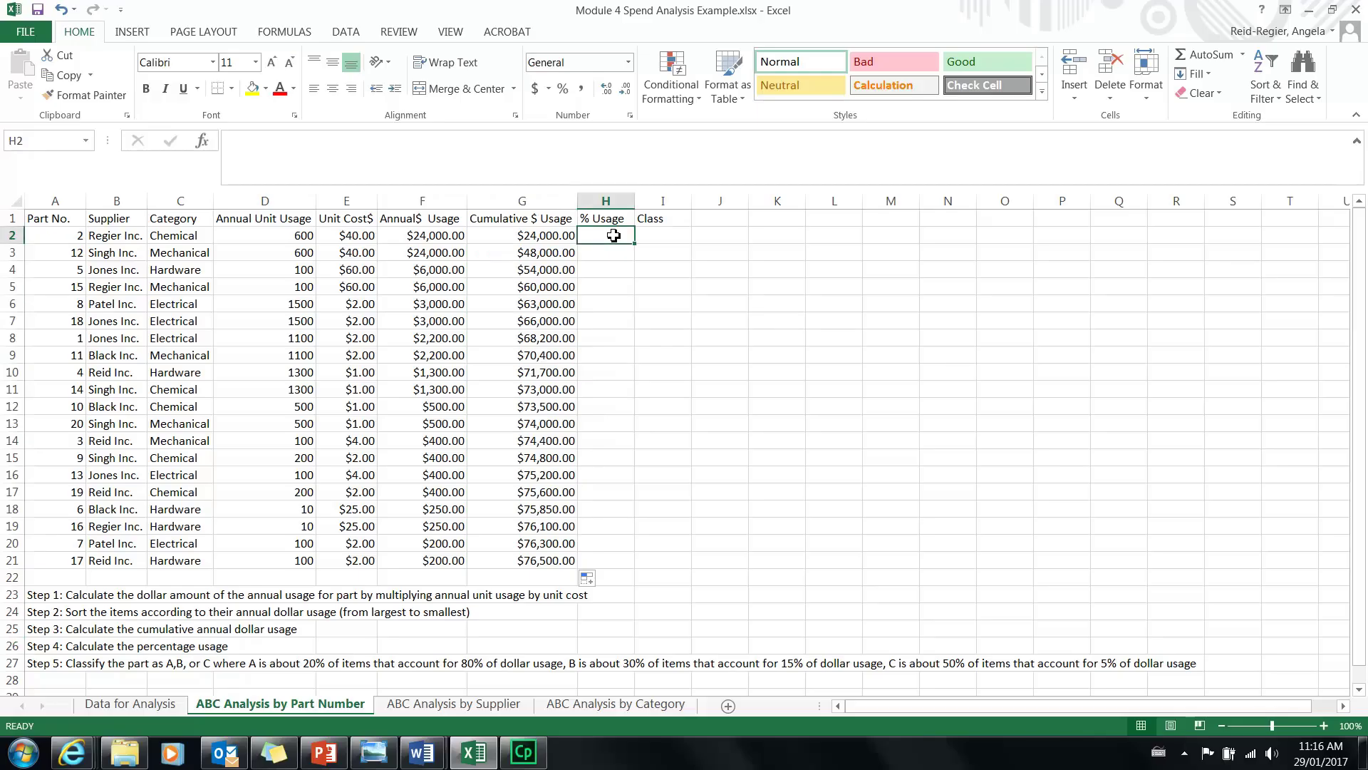
{"action": "type", "text": "="}
{"action": "left_click", "coordinate": [536, 237]}
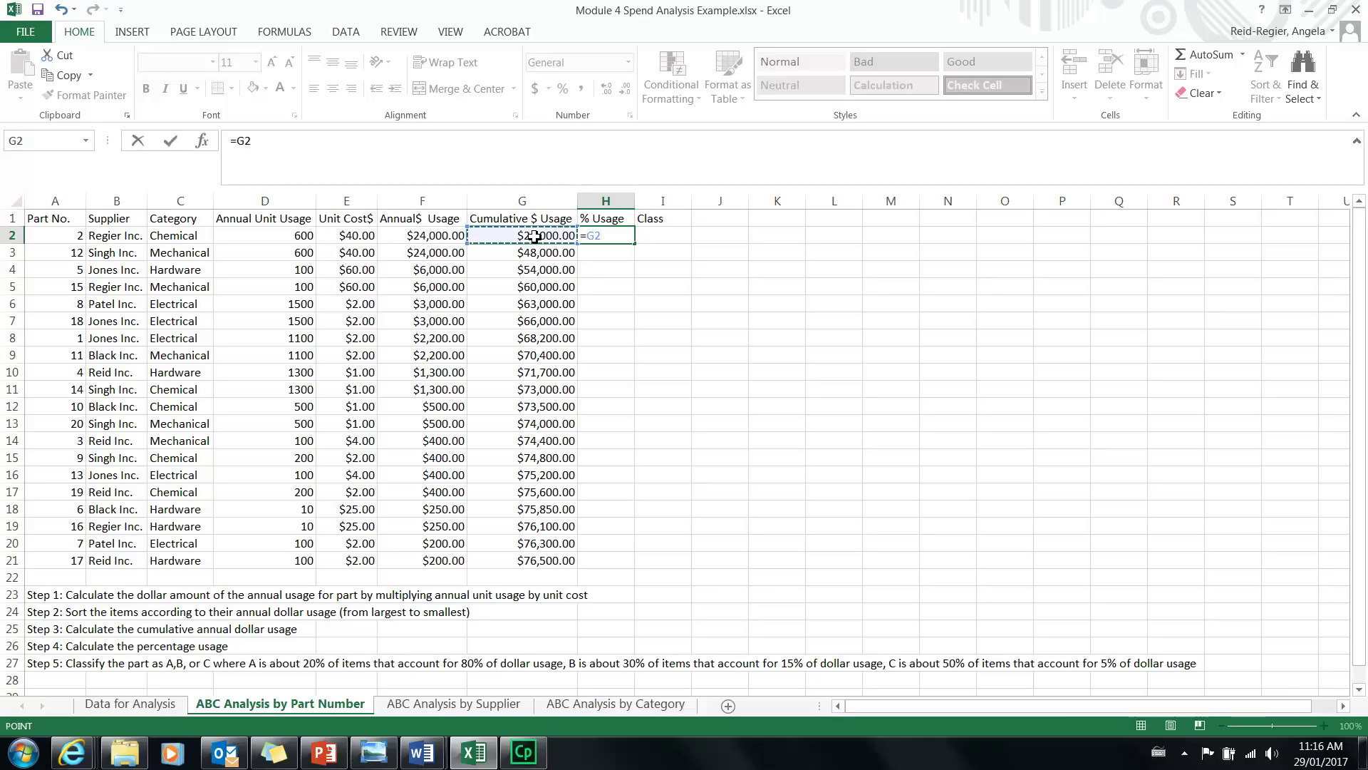
{"action": "type", "text": "?"}
{"action": "key", "text": "BackSpace"}
{"action": "type", "text": "/"}
{"action": "left_click", "coordinate": [527, 566]}
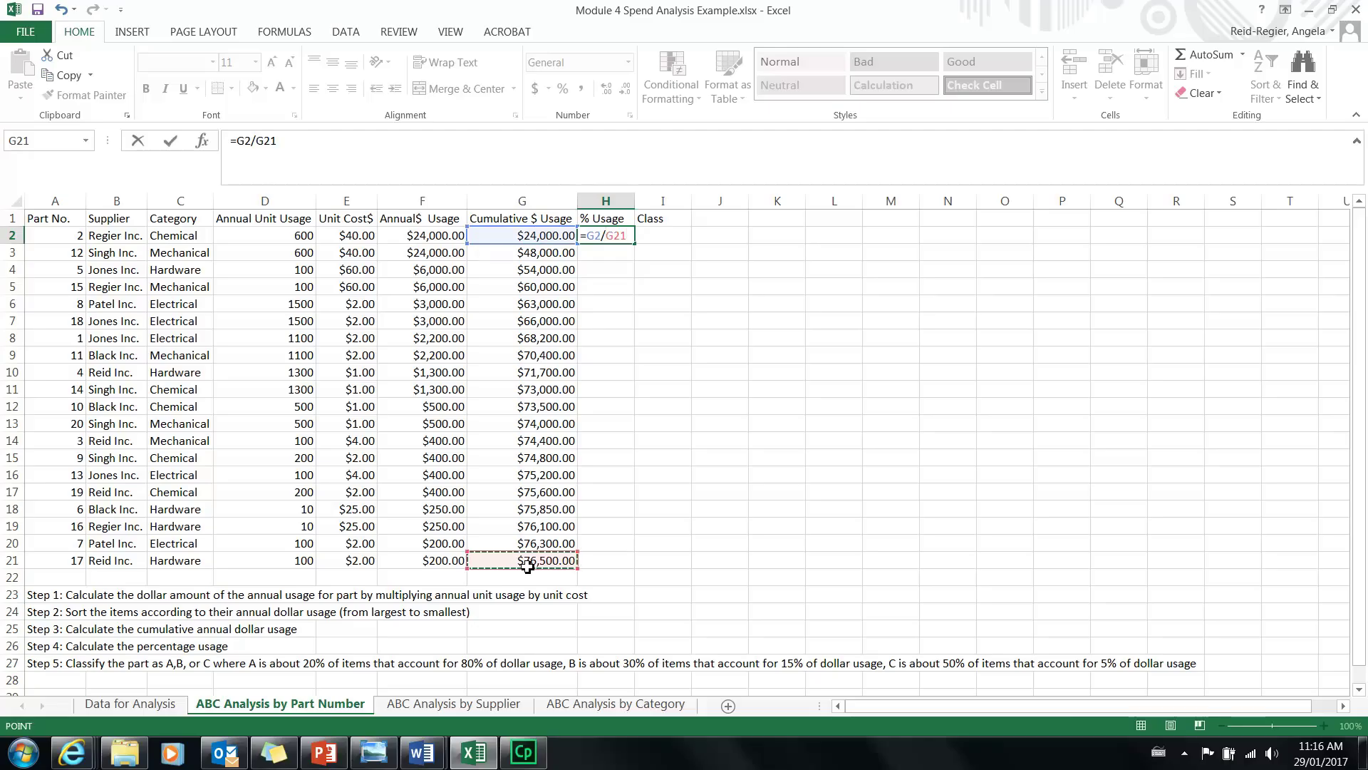
{"action": "key", "text": "Return"}
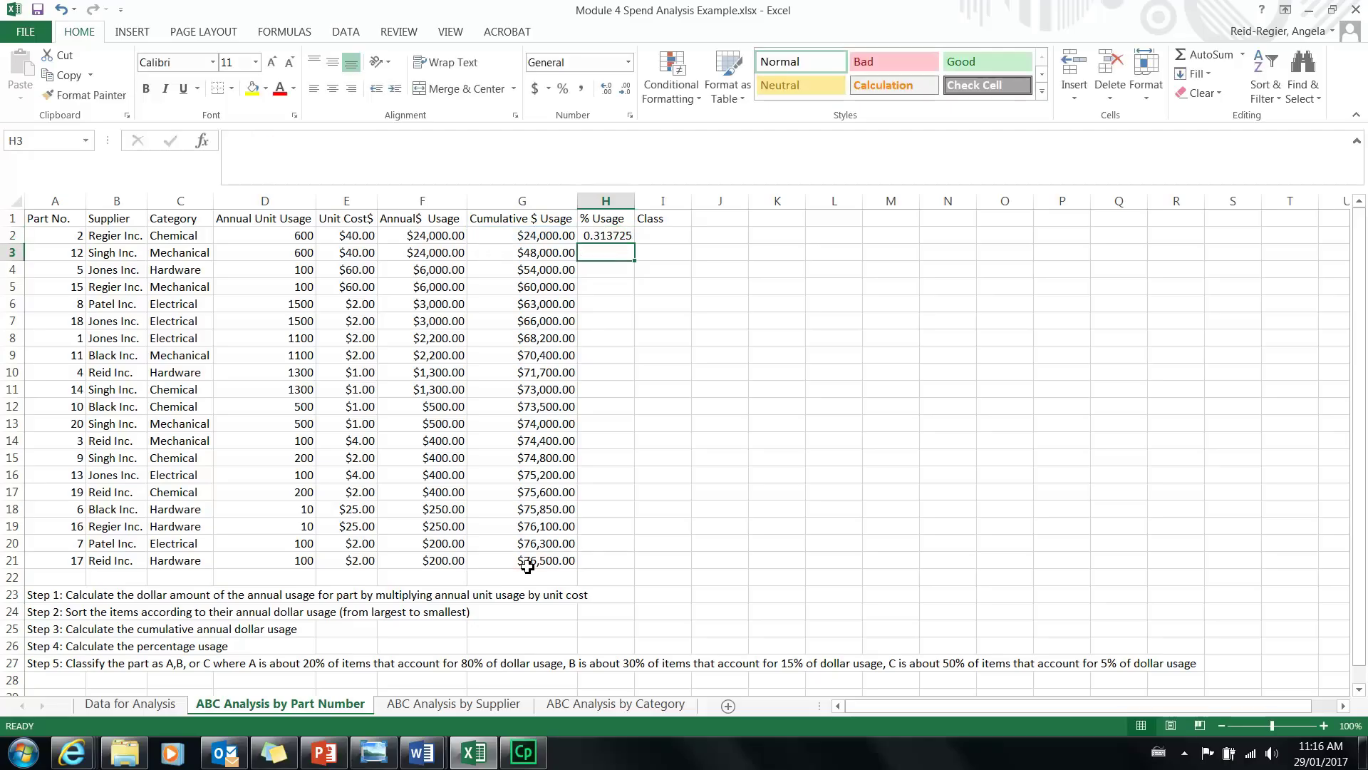
Make the total reference in H2 absolute, giving =G2/$G$21, and fill the formula down through H21.
{"action": "left_click", "coordinate": [602, 239]}
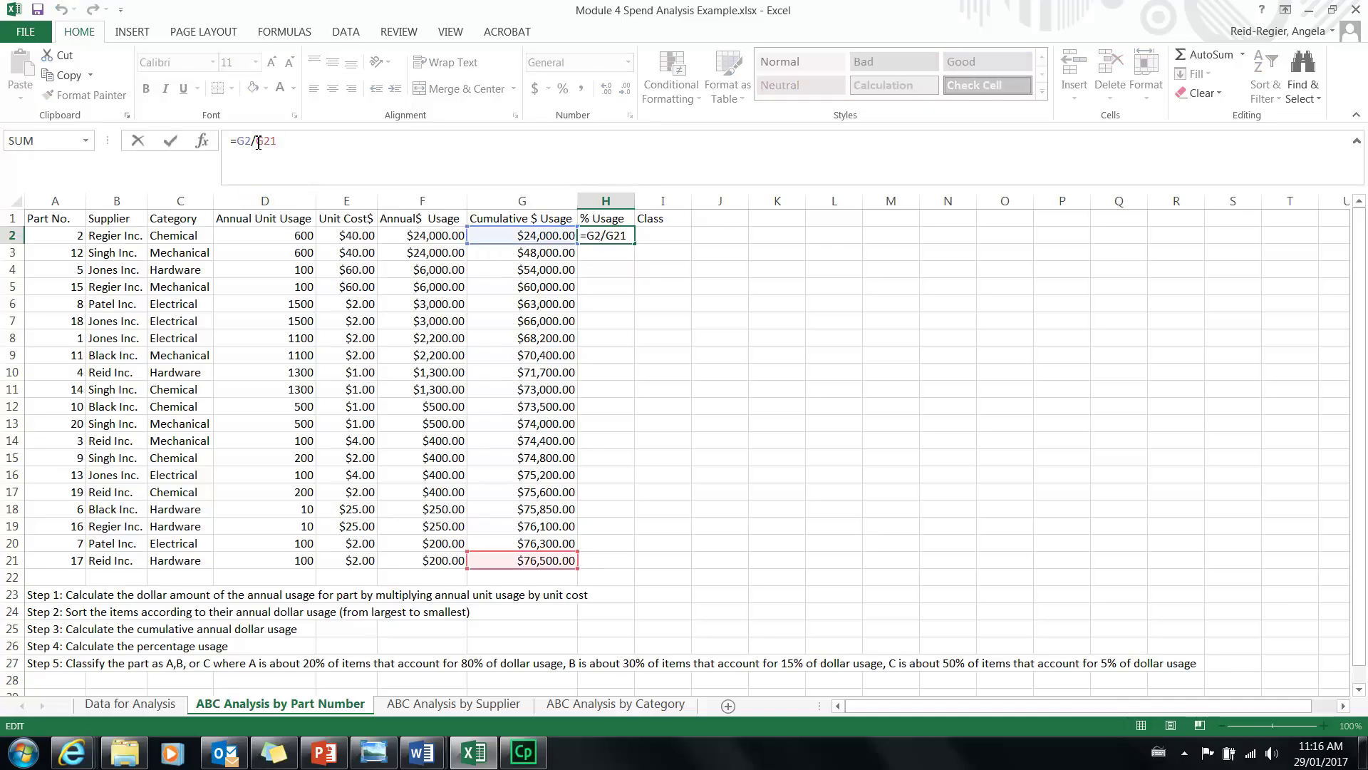
{"action": "type", "text": "$"}
{"action": "key", "text": "Right"}
{"action": "type", "text": "$"}
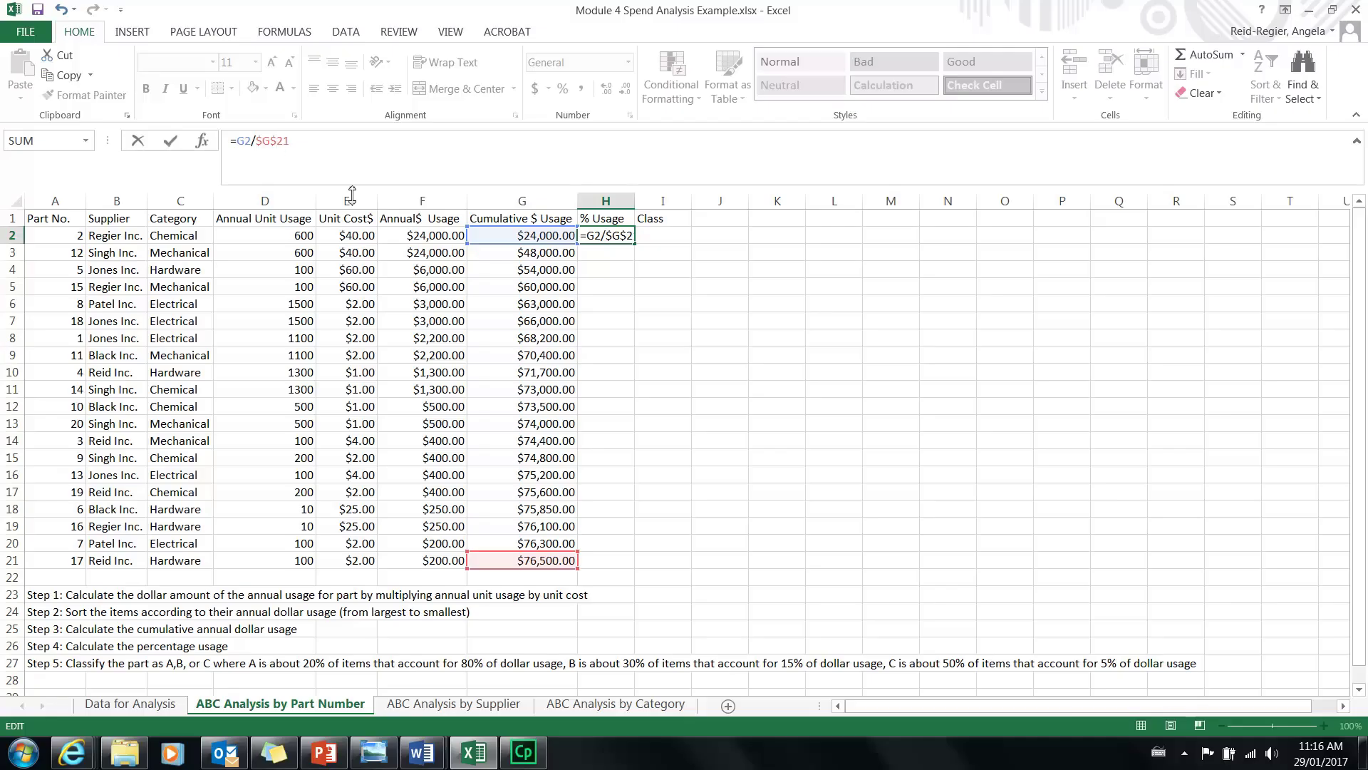
{"action": "left_click", "coordinate": [614, 303]}
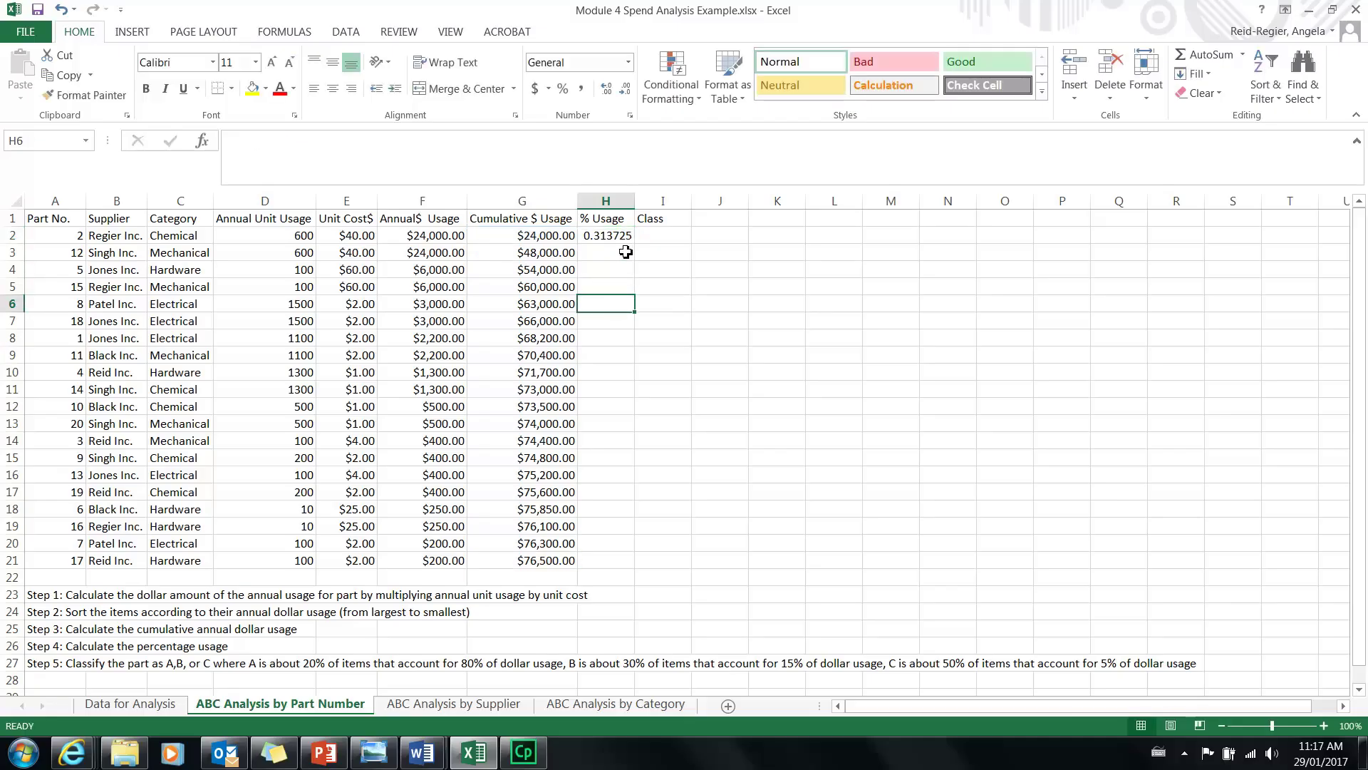
{"action": "left_click", "coordinate": [629, 240]}
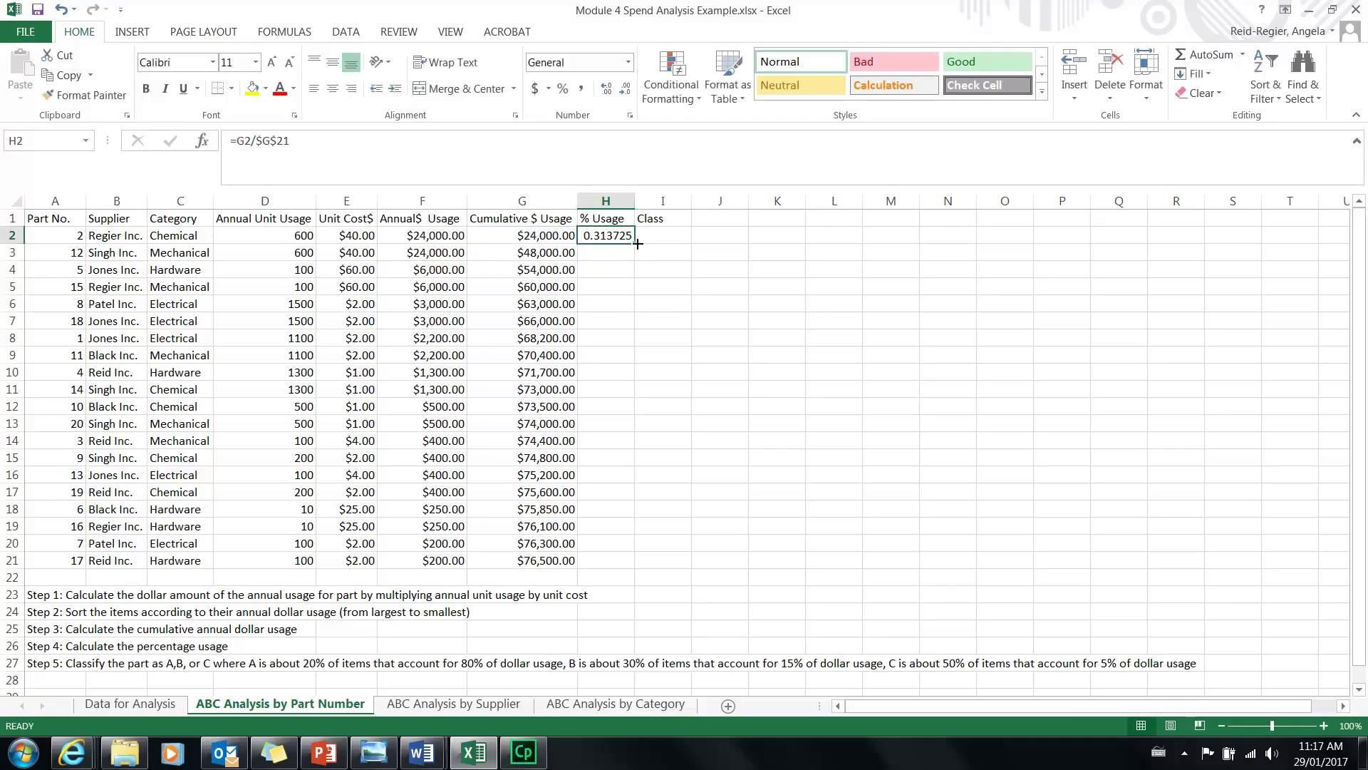
{"action": "left_click_drag", "start_coordinate": [636, 246], "coordinate": [594, 565]}
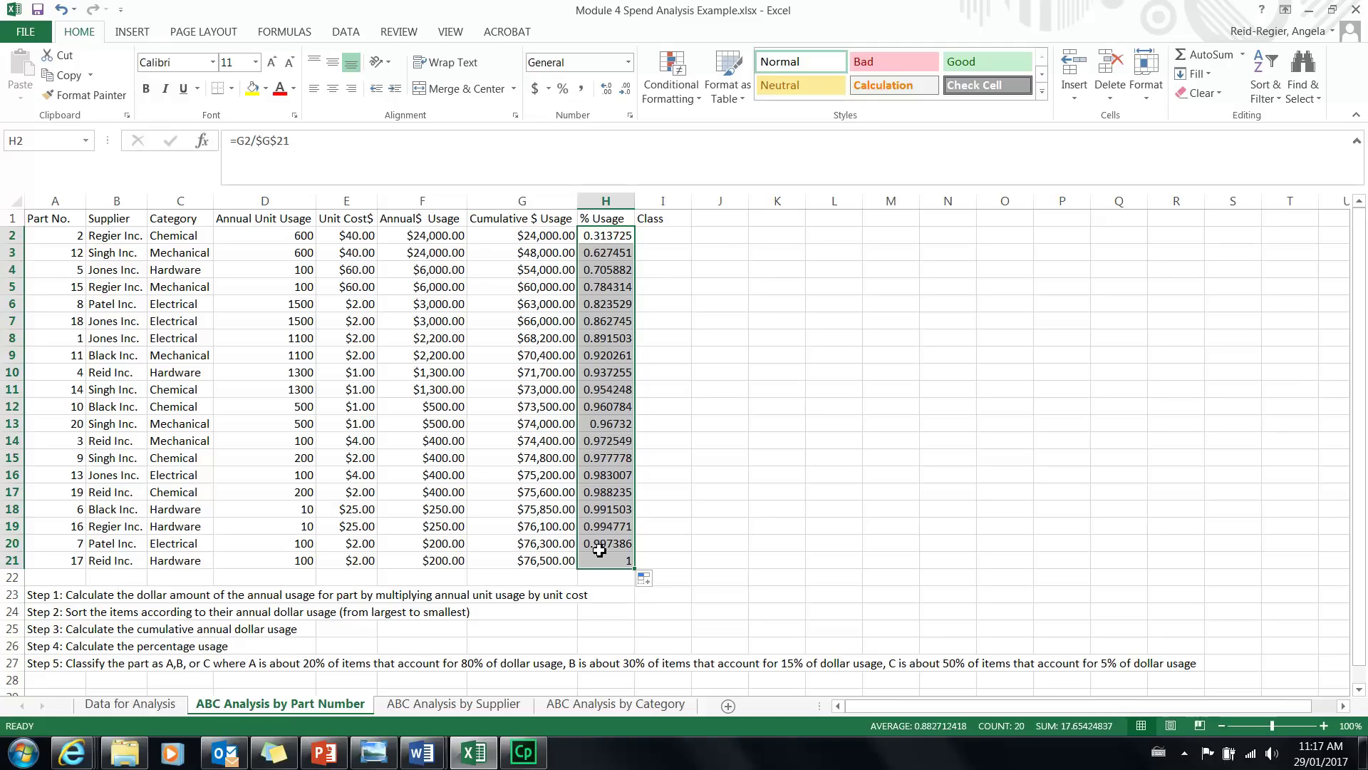
Check the % Usage formulas in column H from row 2 through row 21.
{"action": "left_click", "coordinate": [600, 550]}
{"action": "key", "text": "Up"}
{"action": "key", "text": "Up"}
{"action": "key", "text": "Up"}
{"action": "key", "text": "Up"}
{"action": "key", "text": "Up"}
{"action": "key", "text": "Up"}
{"action": "key", "text": "Up"}
{"action": "key", "text": "Up"}
{"action": "key", "text": "Up"}
{"action": "key", "text": "Up"}
{"action": "key", "text": "Up"}
{"action": "key", "text": "Up"}
{"action": "key", "text": "Up"}
{"action": "key", "text": "Up"}
{"action": "key", "text": "Up"}
{"action": "key", "text": "Up"}
{"action": "key", "text": "Up"}
{"action": "key", "text": "Up"}
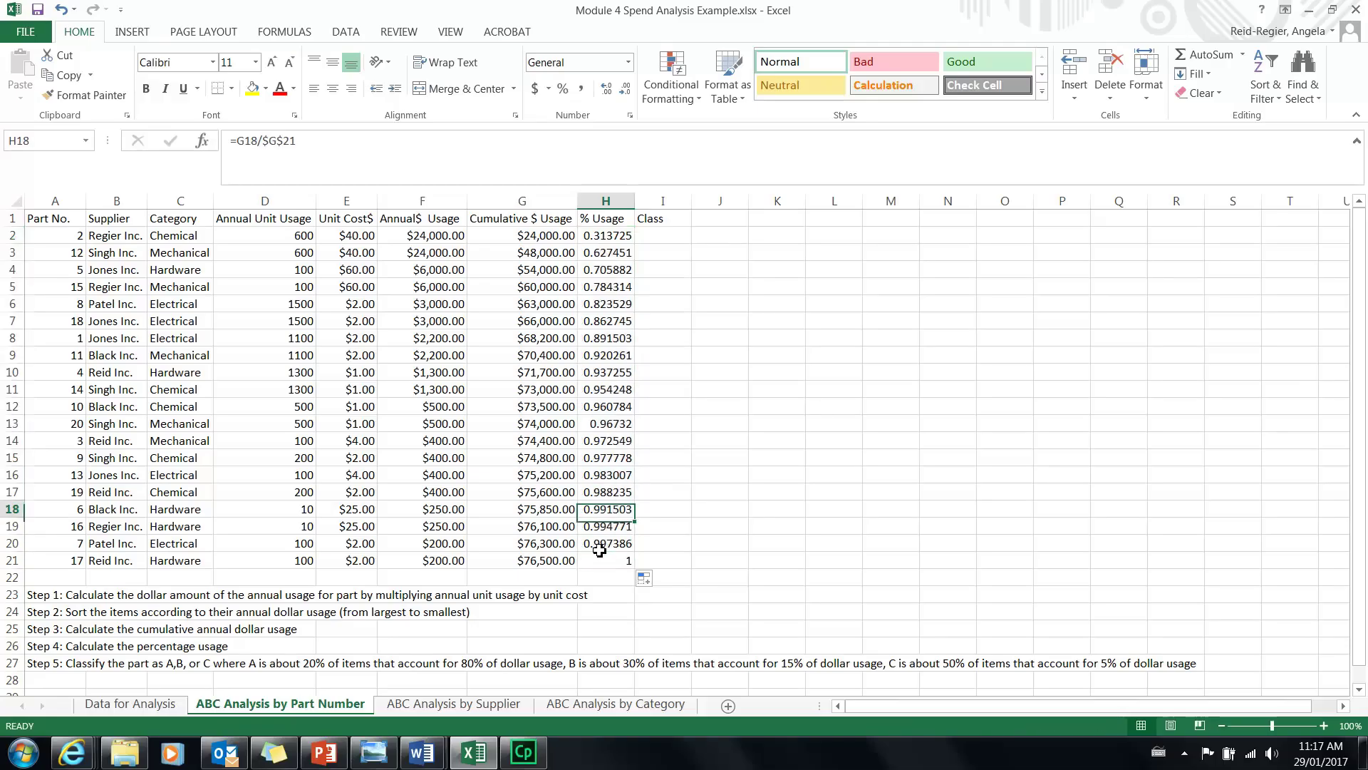
{"action": "key", "text": "Down"}
{"action": "key", "text": "Down"}
{"action": "key", "text": "Down"}
{"action": "key", "text": "Down"}
{"action": "key", "text": "Down"}
{"action": "key", "text": "Down"}
{"action": "key", "text": "Down"}
{"action": "key", "text": "Down"}
{"action": "key", "text": "Down"}
{"action": "key", "text": "Down"}
{"action": "key", "text": "Down"}
{"action": "key", "text": "Down"}
{"action": "key", "text": "Down"}
{"action": "key", "text": "Down"}
{"action": "key", "text": "Down"}
{"action": "key", "text": "Down"}
{"action": "key", "text": "Down"}
{"action": "key", "text": "Down"}
{"action": "key", "text": "Down"}
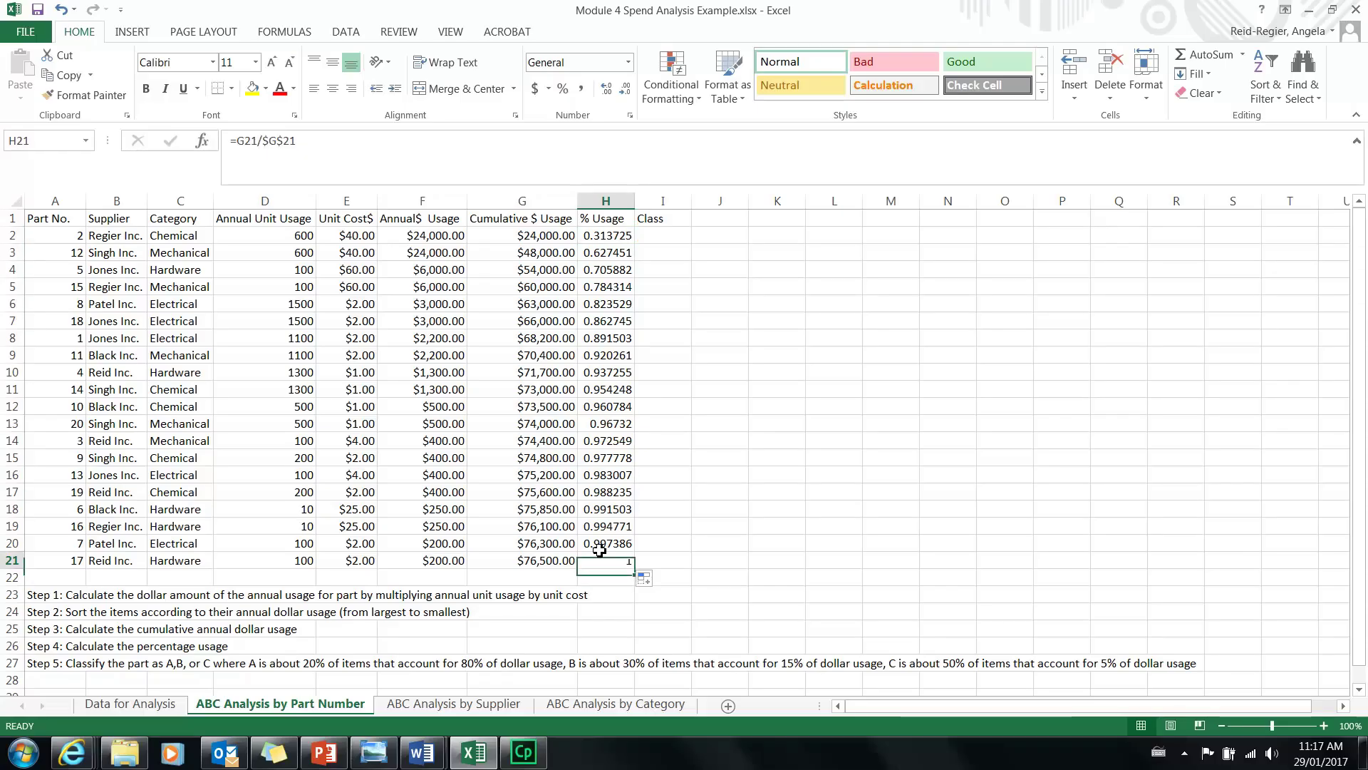
Format the % Usage column as Percentage with 0 decimal places.
{"action": "right_click", "coordinate": [600, 202]}
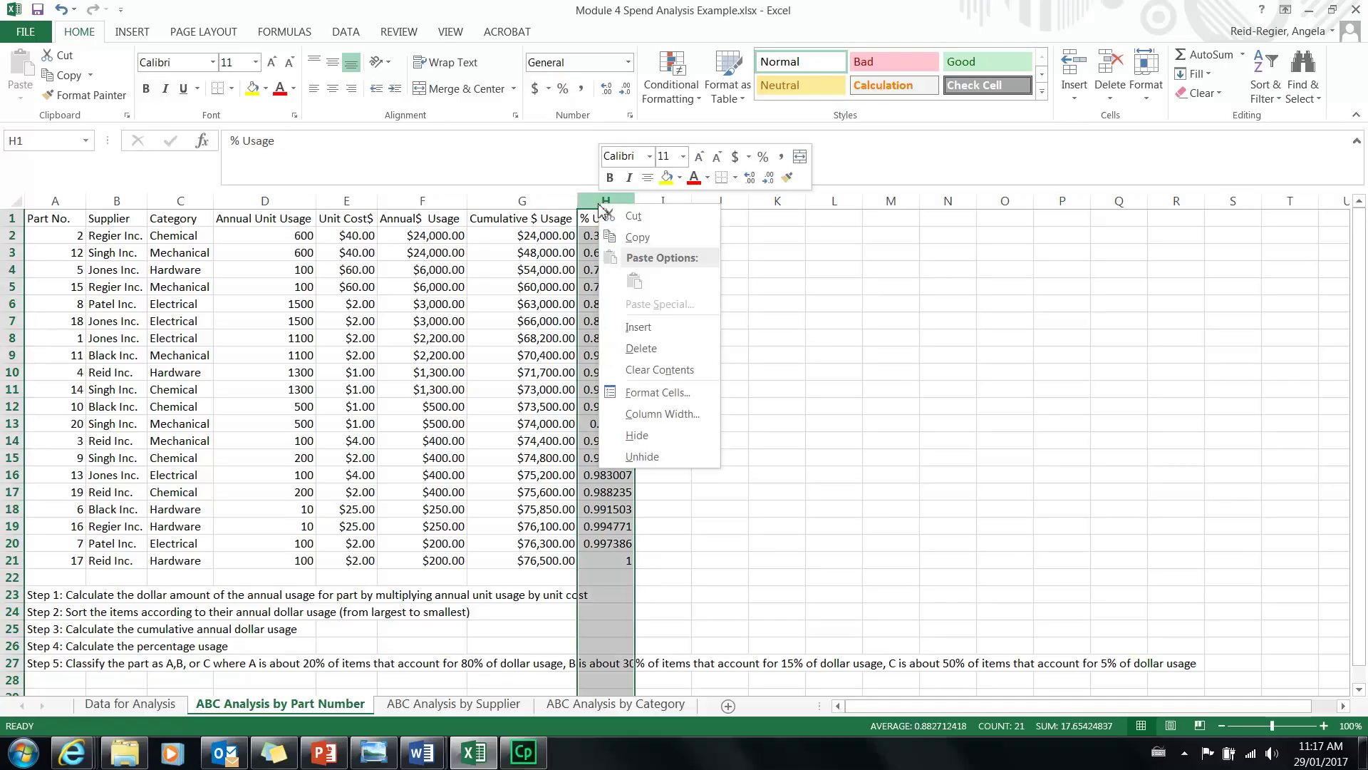
{"action": "left_click", "coordinate": [644, 395]}
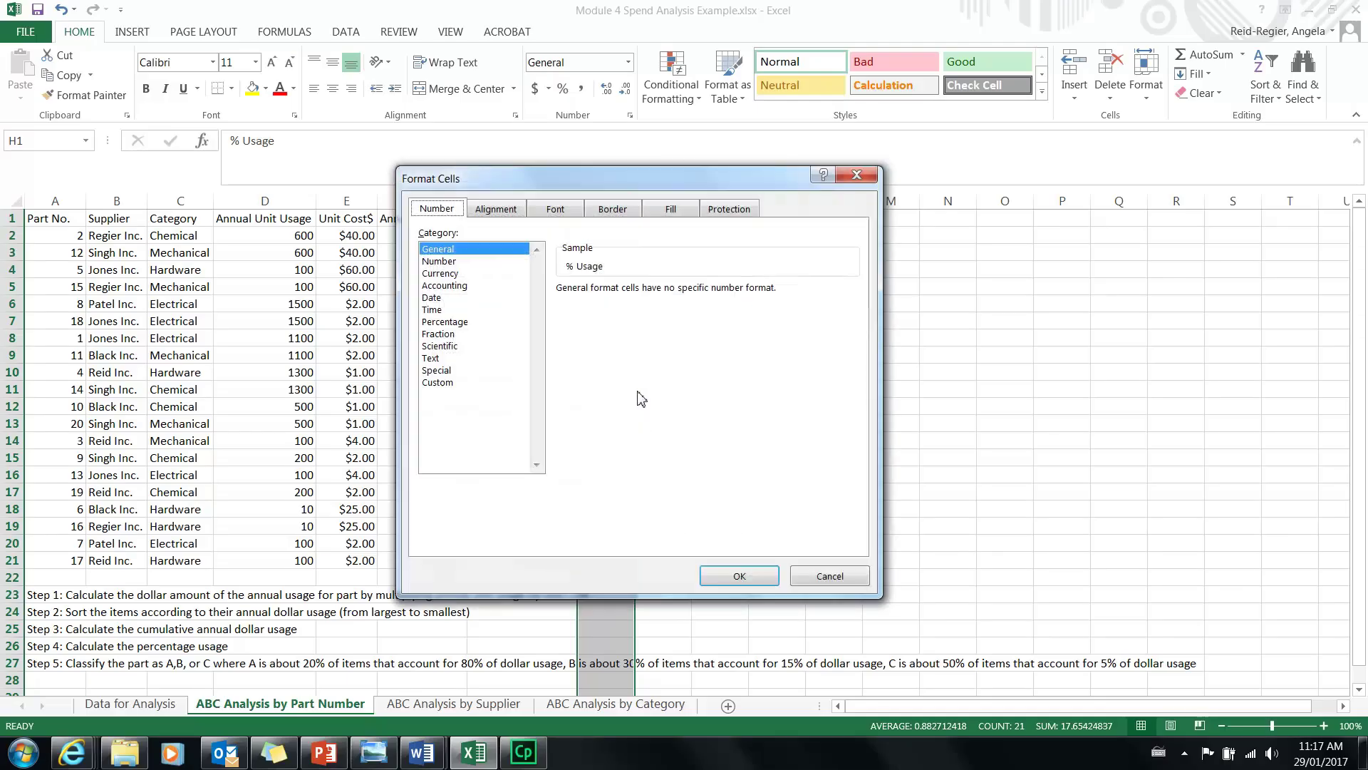
{"action": "left_click", "coordinate": [449, 322]}
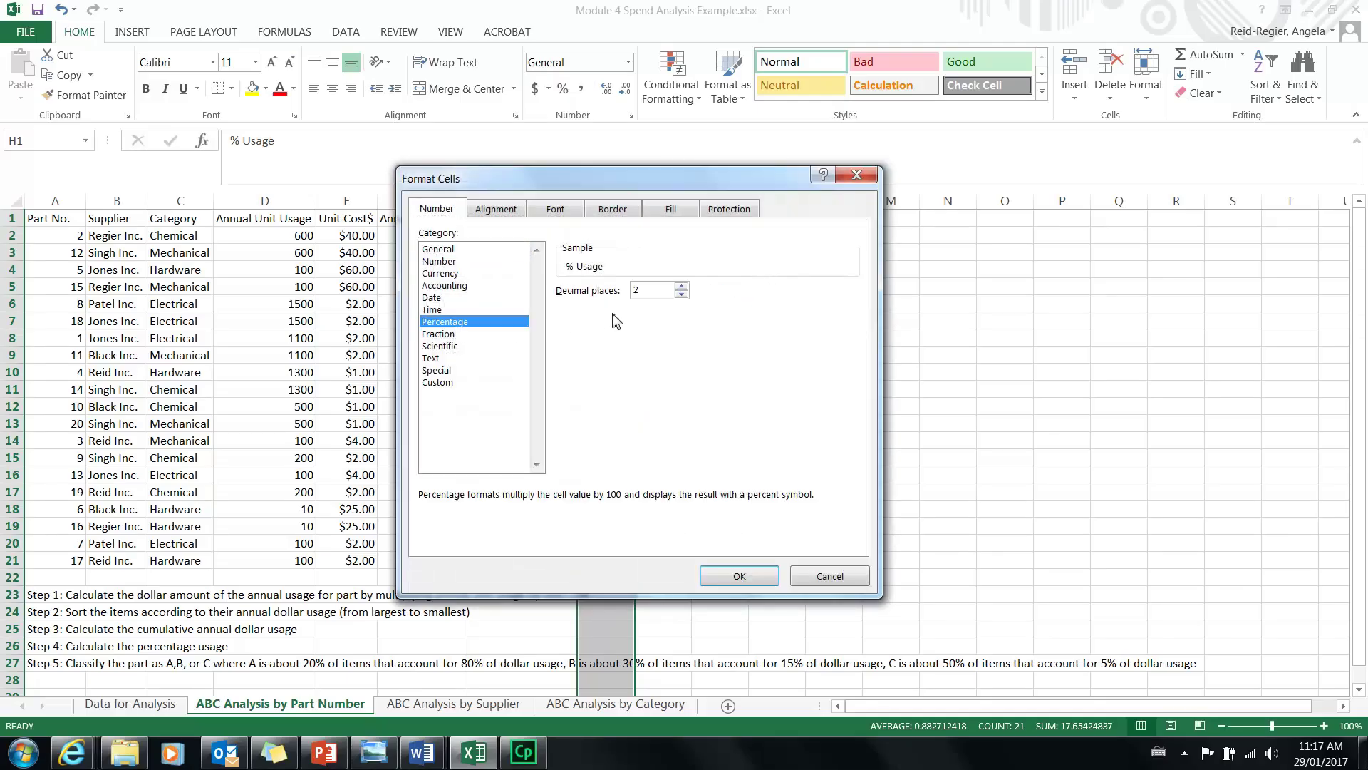
{"action": "left_click", "coordinate": [681, 294]}
{"action": "left_click", "coordinate": [681, 294]}
{"action": "left_click", "coordinate": [731, 574]}
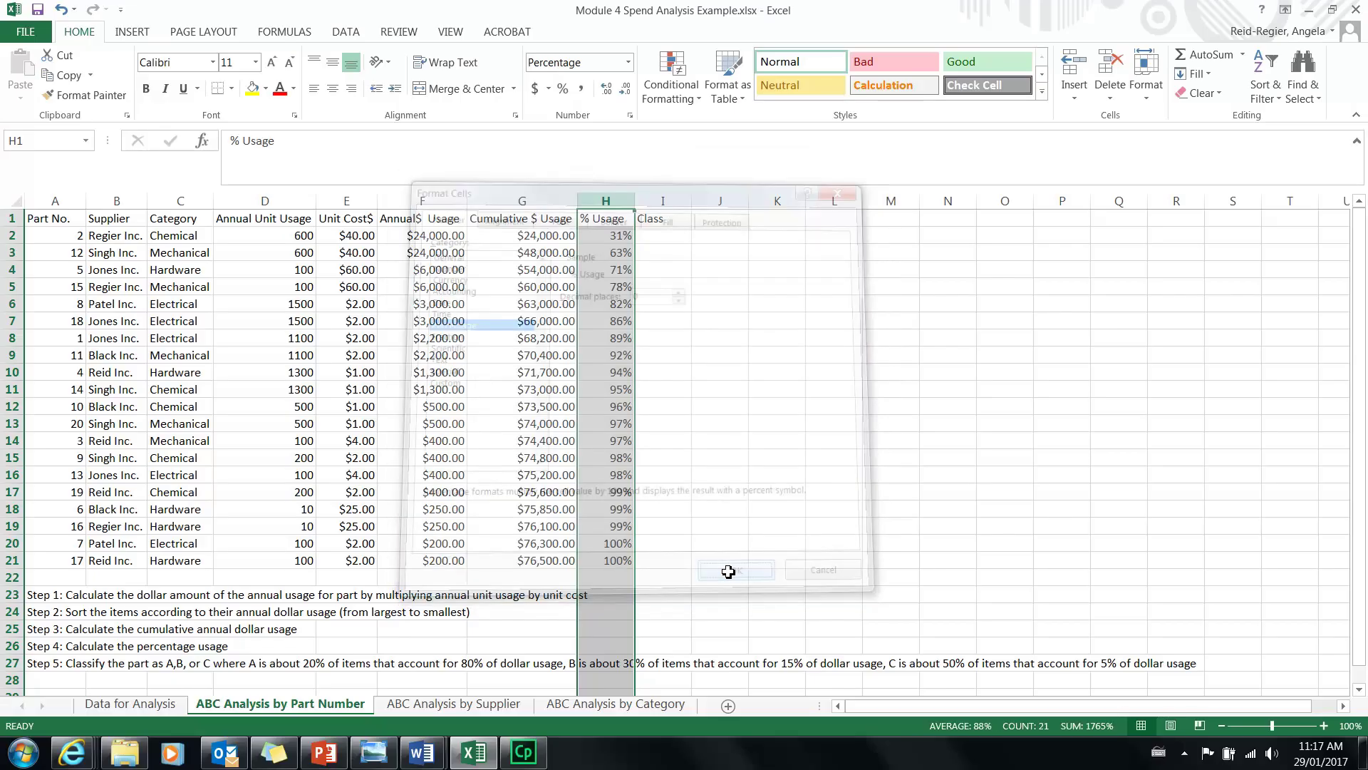
{"action": "left_click", "coordinate": [618, 422]}
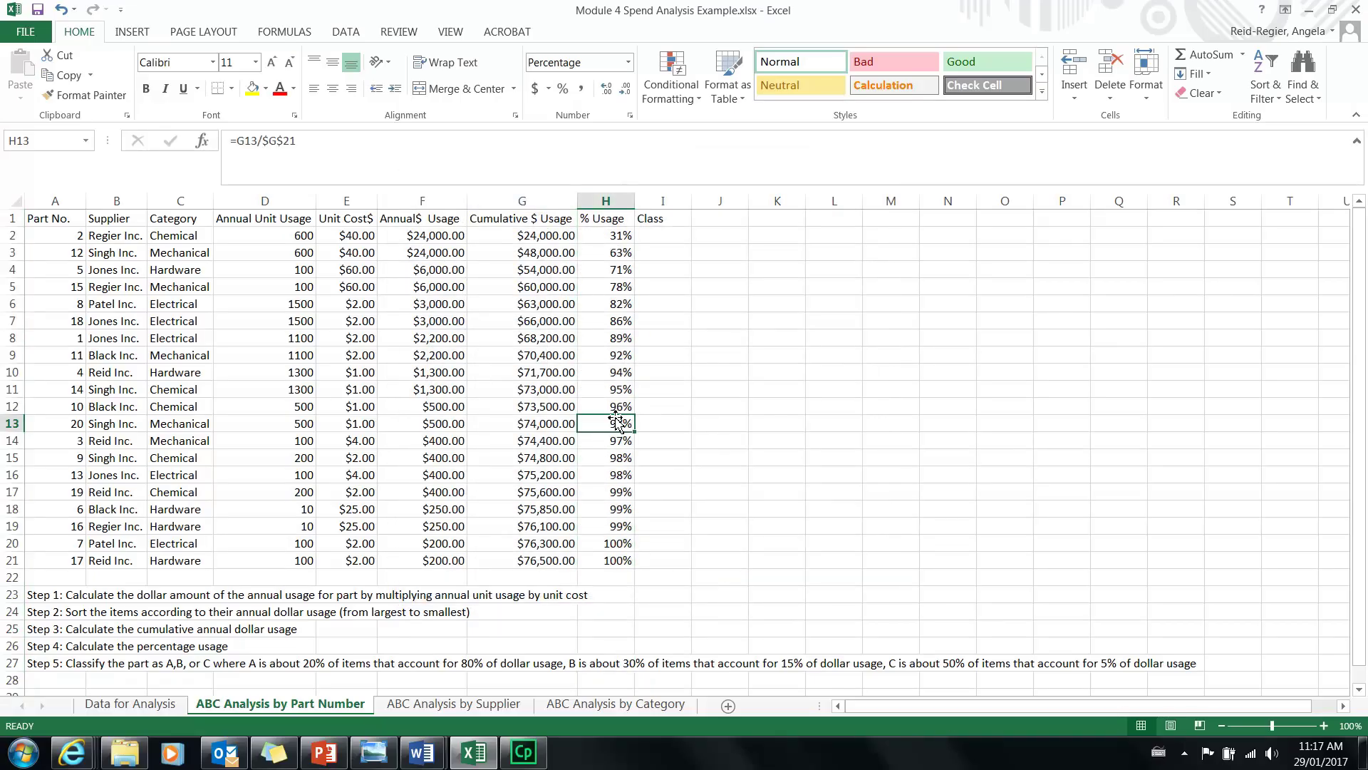
Classify the first four parts by entering A in Class cells I2 through I5.
{"action": "left_click", "coordinate": [604, 236]}
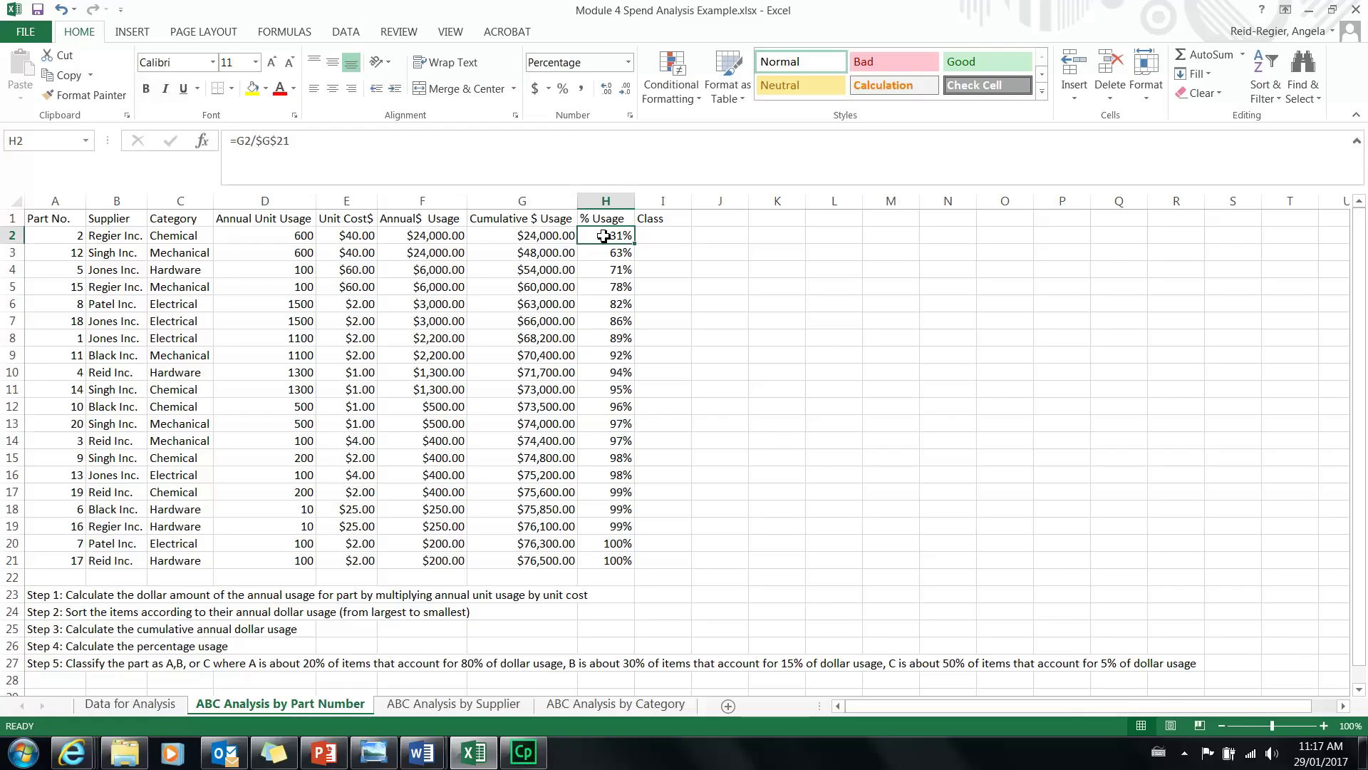
{"action": "left_click", "coordinate": [663, 234]}
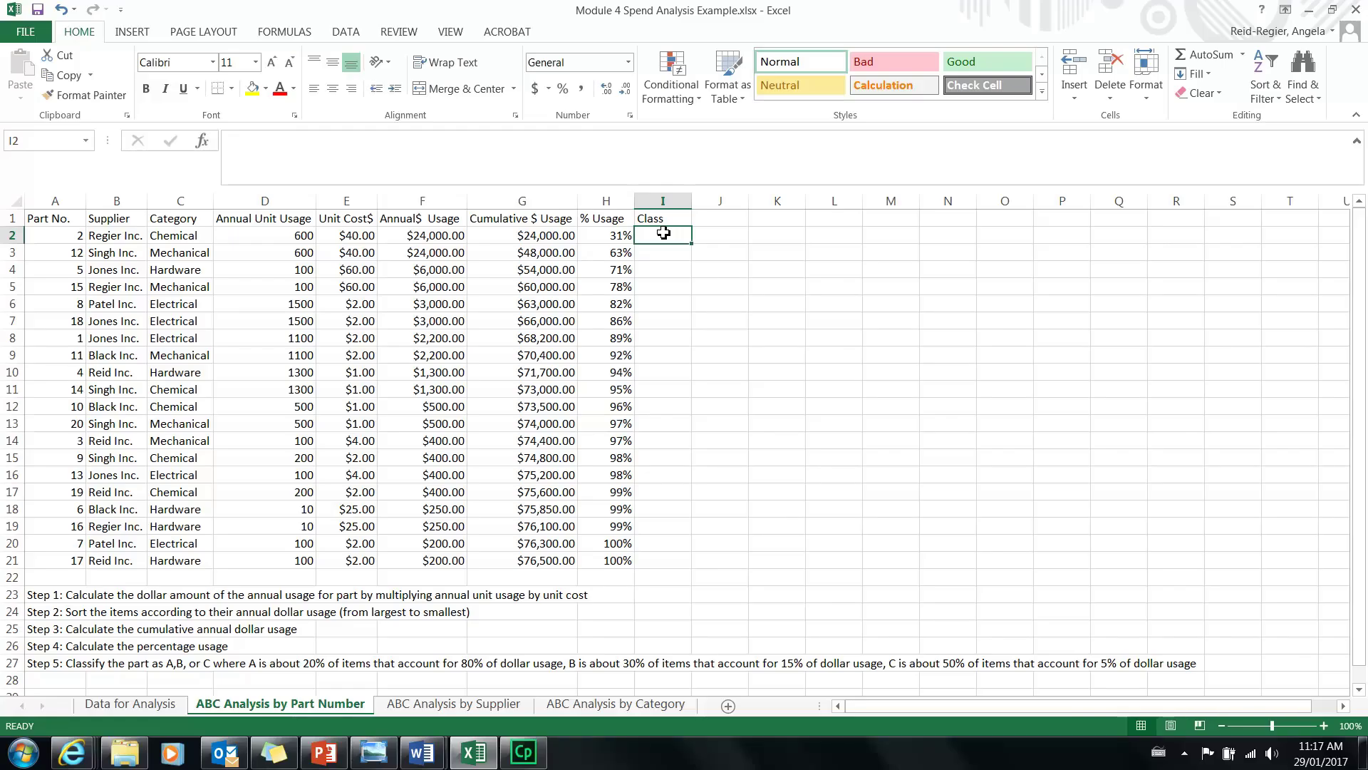
{"action": "type", "text": "A"}
{"action": "key", "text": "Return"}
{"action": "type", "text": "A"}
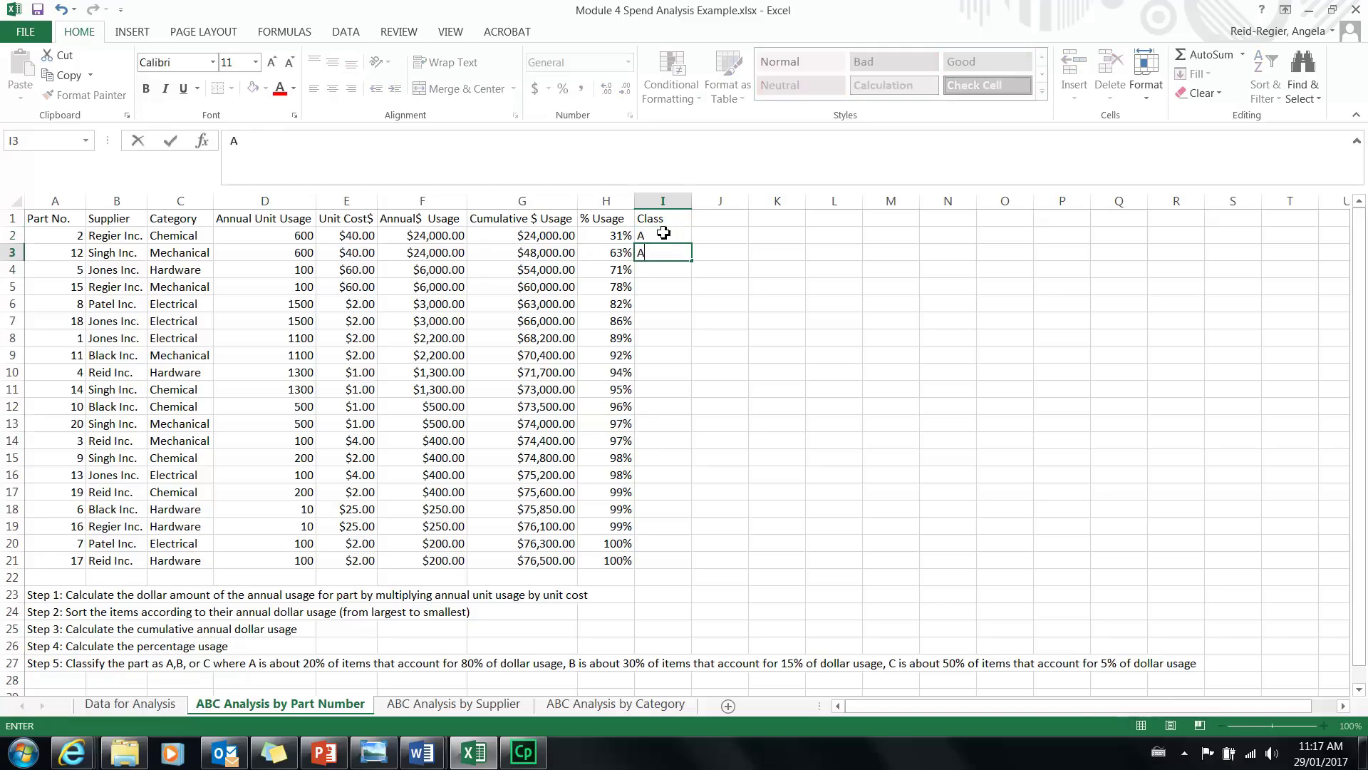
{"action": "key", "text": "Return"}
{"action": "type", "text": "A"}
{"action": "key", "text": "Return"}
{"action": "type", "text": "A"}
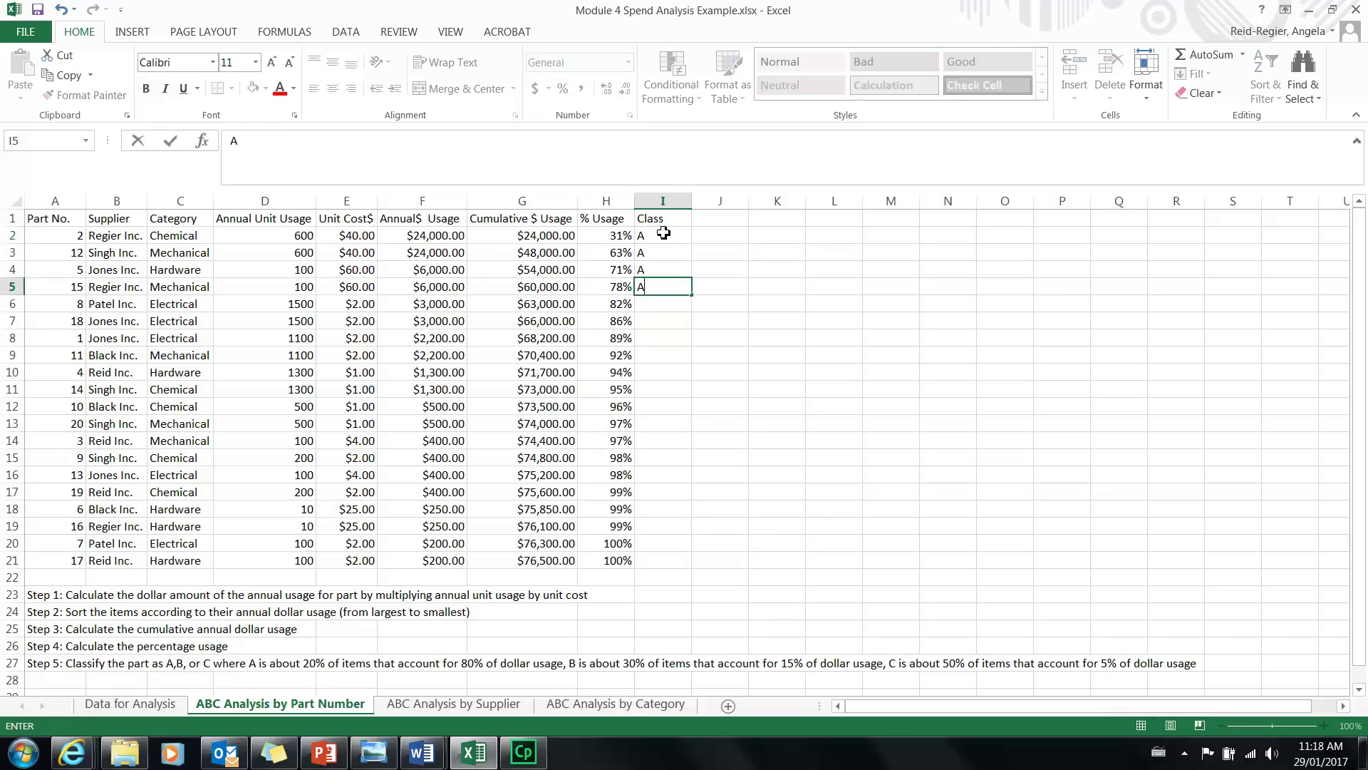
{"action": "key", "text": "Return"}
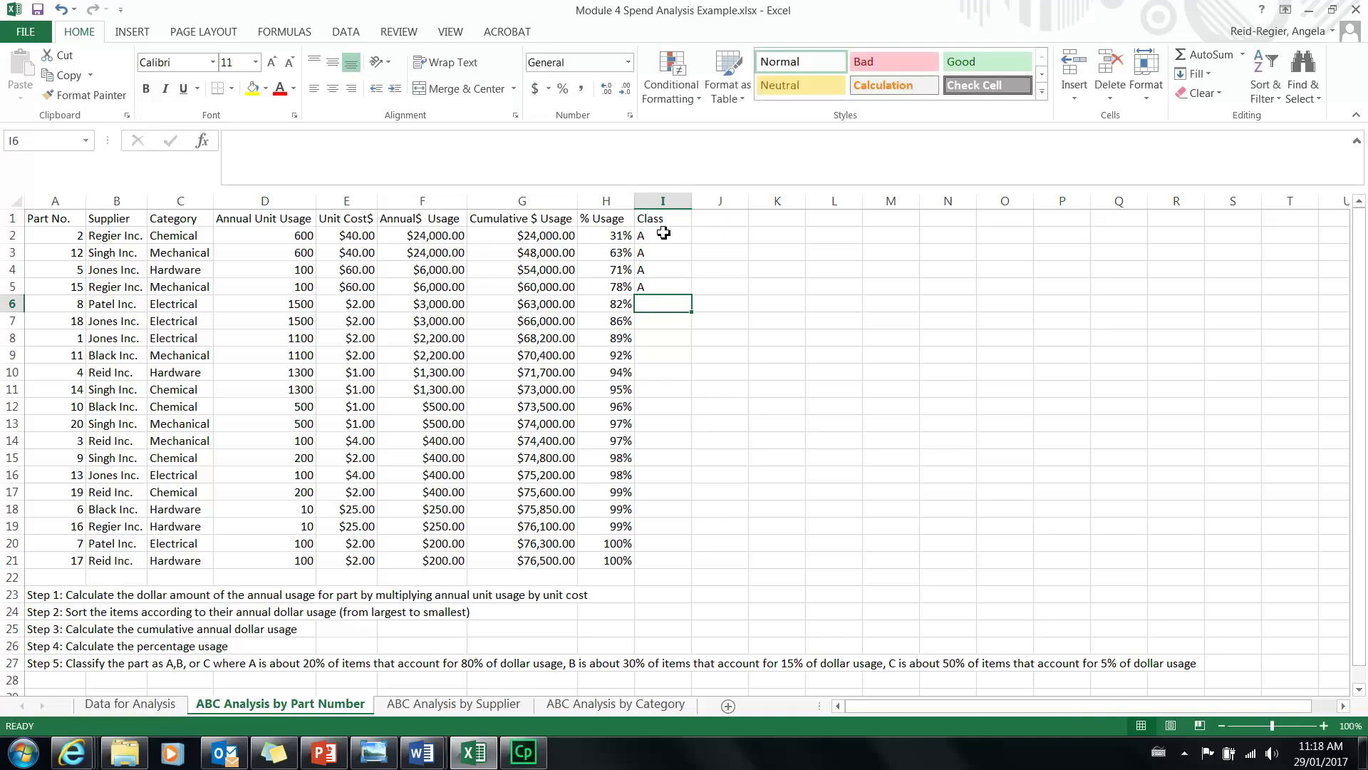
Classify the next five parts by entering B in Class cells I6 through I10.
{"action": "type", "text": "B"}
{"action": "key", "text": "Return"}
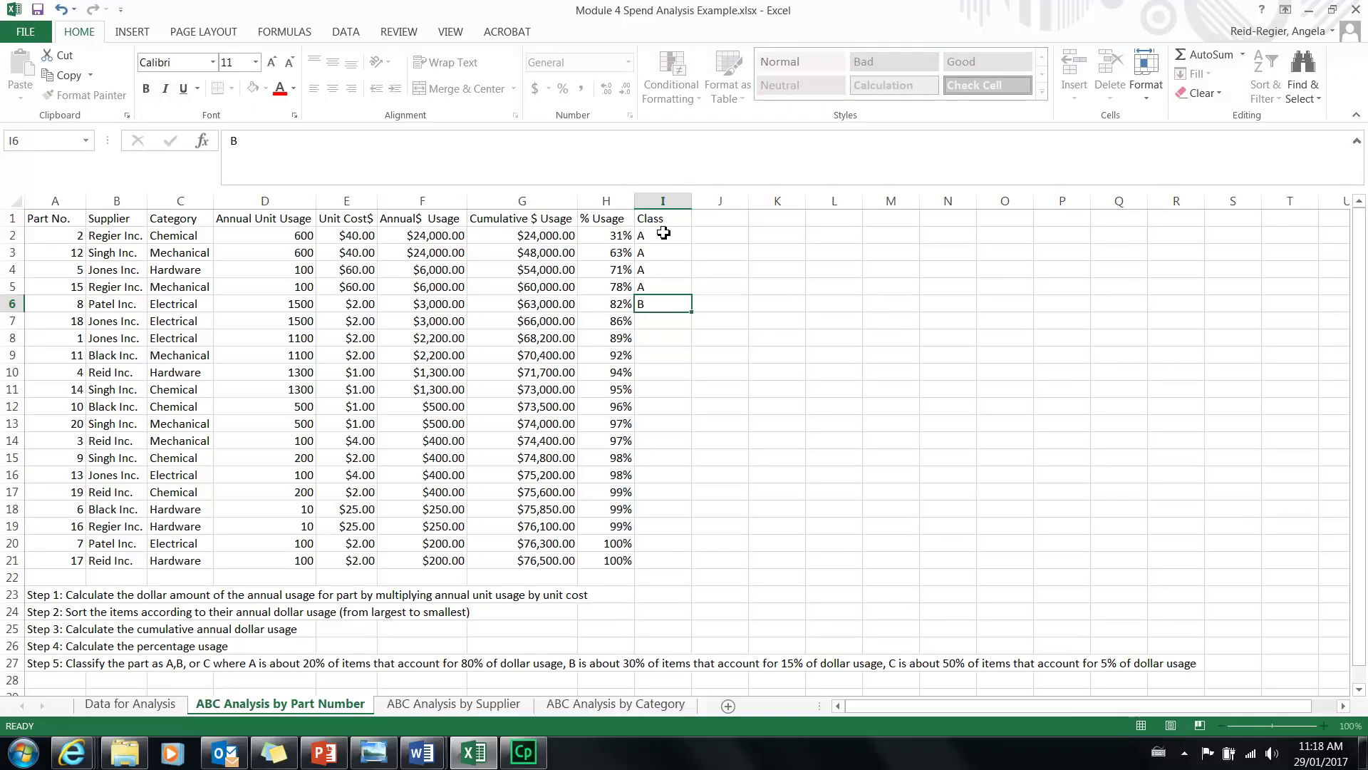
{"action": "type", "text": "B"}
{"action": "key", "text": "Return"}
{"action": "type", "text": "B"}
{"action": "key", "text": "Return"}
{"action": "type", "text": "B"}
{"action": "key", "text": "ctrl+Return"}
{"action": "key", "text": "Return"}
{"action": "type", "text": "B"}
{"action": "key", "text": "Return"}
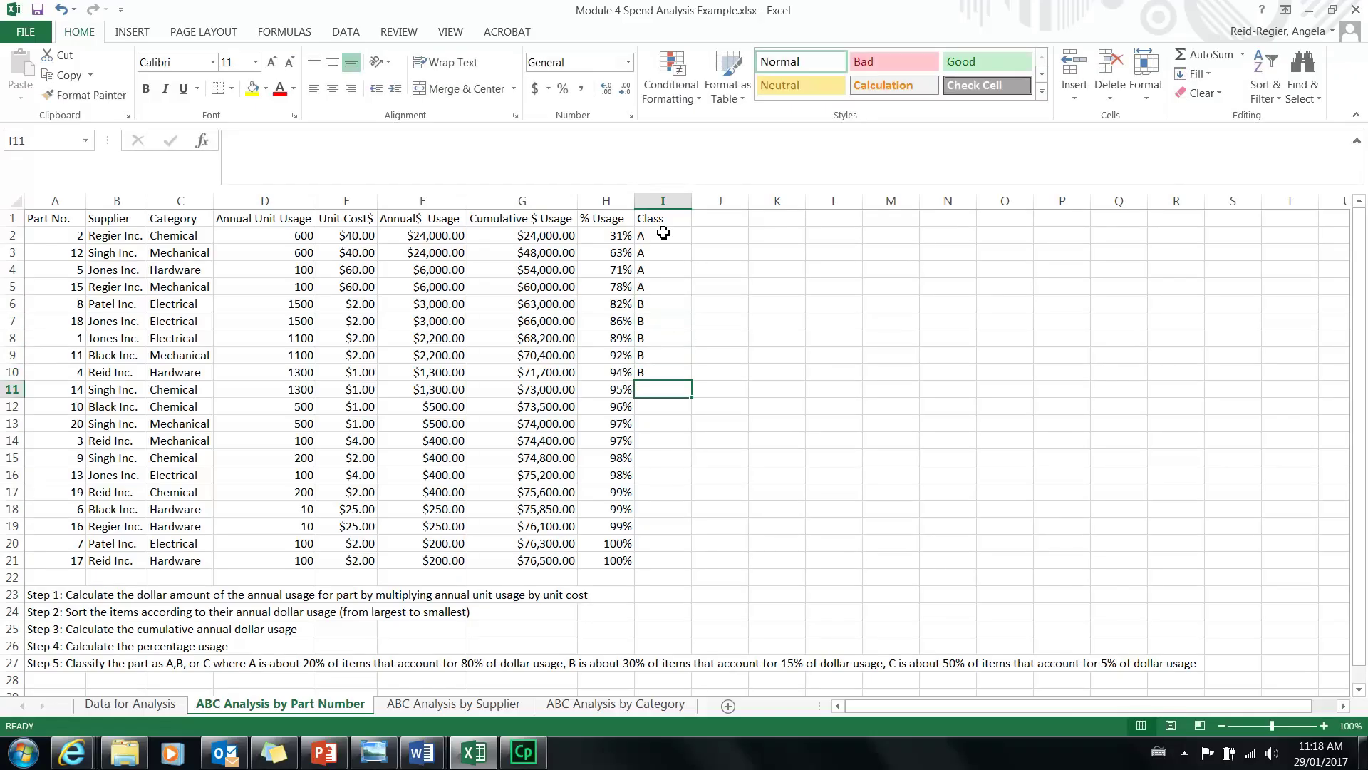
Enter class C in I11 and fill it down through I21 for the remaining parts.
{"action": "type", "text": "C"}
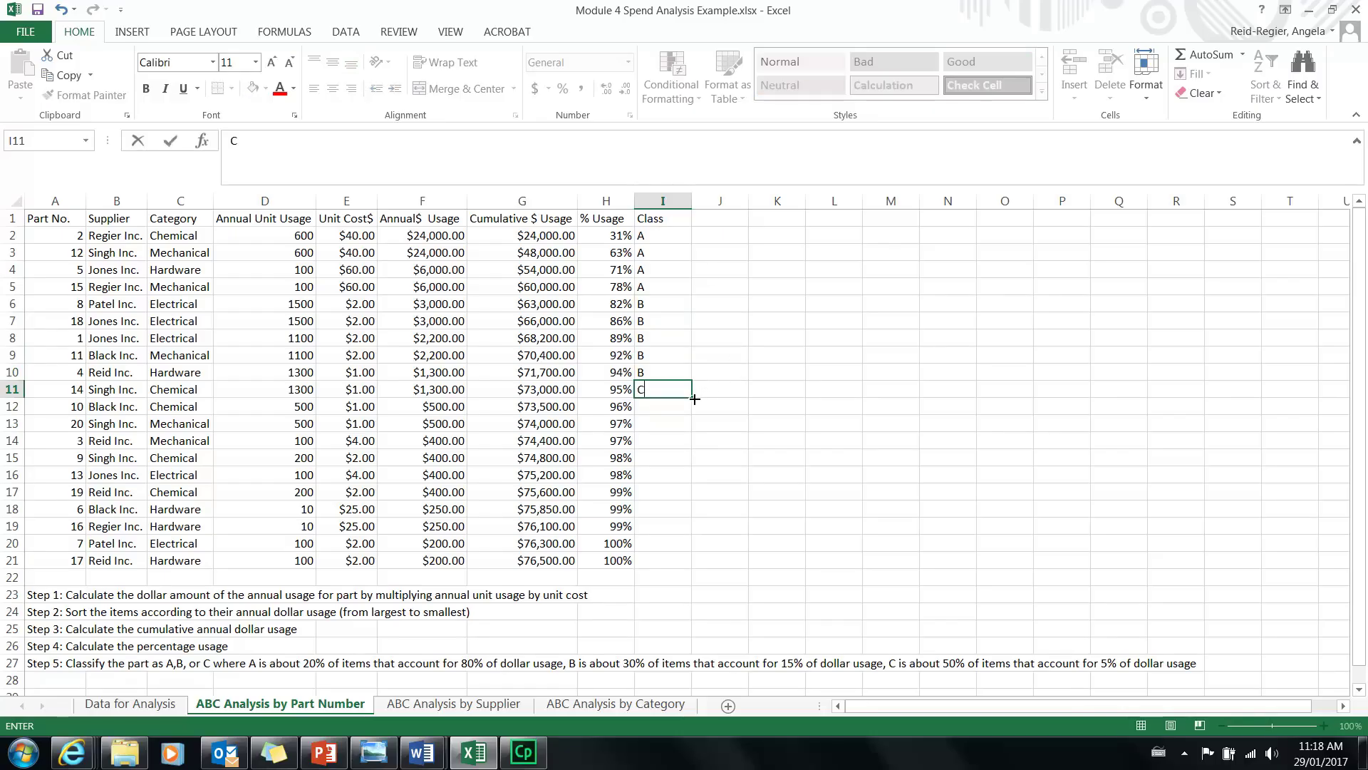
{"action": "left_click_drag", "start_coordinate": [692, 397], "coordinate": [685, 567]}
{"action": "left_click", "coordinate": [684, 492]}
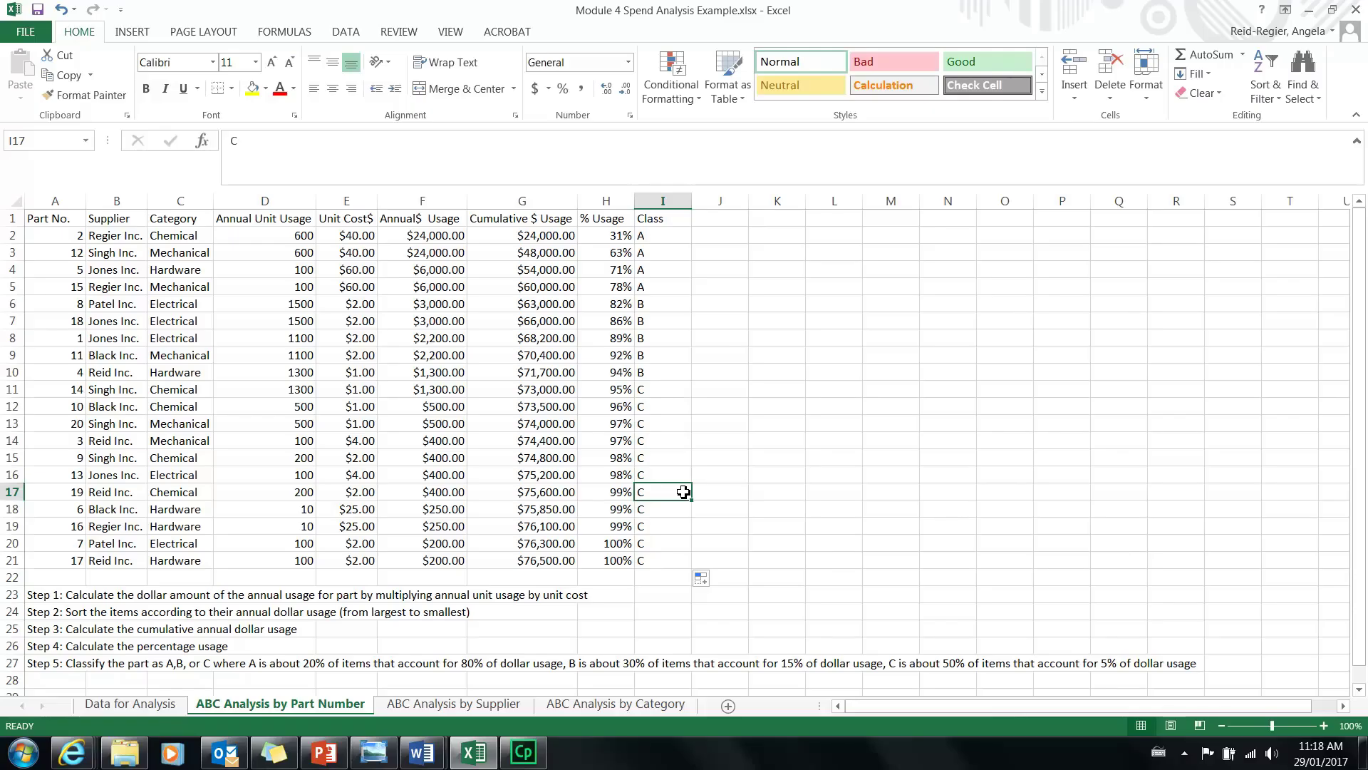
Review the class A parts in rows 2 to 5 of the Class column.
{"action": "left_click", "coordinate": [674, 234]}
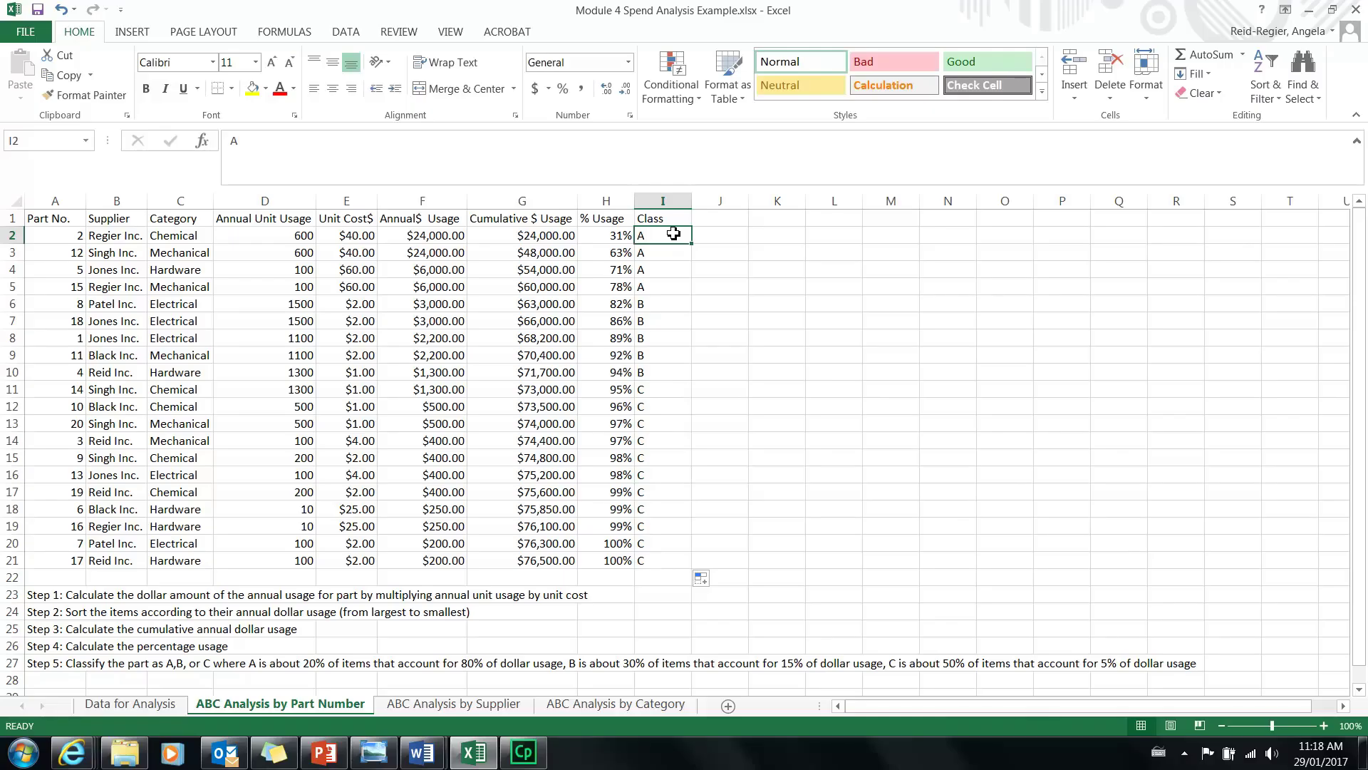
{"action": "left_click", "coordinate": [657, 248]}
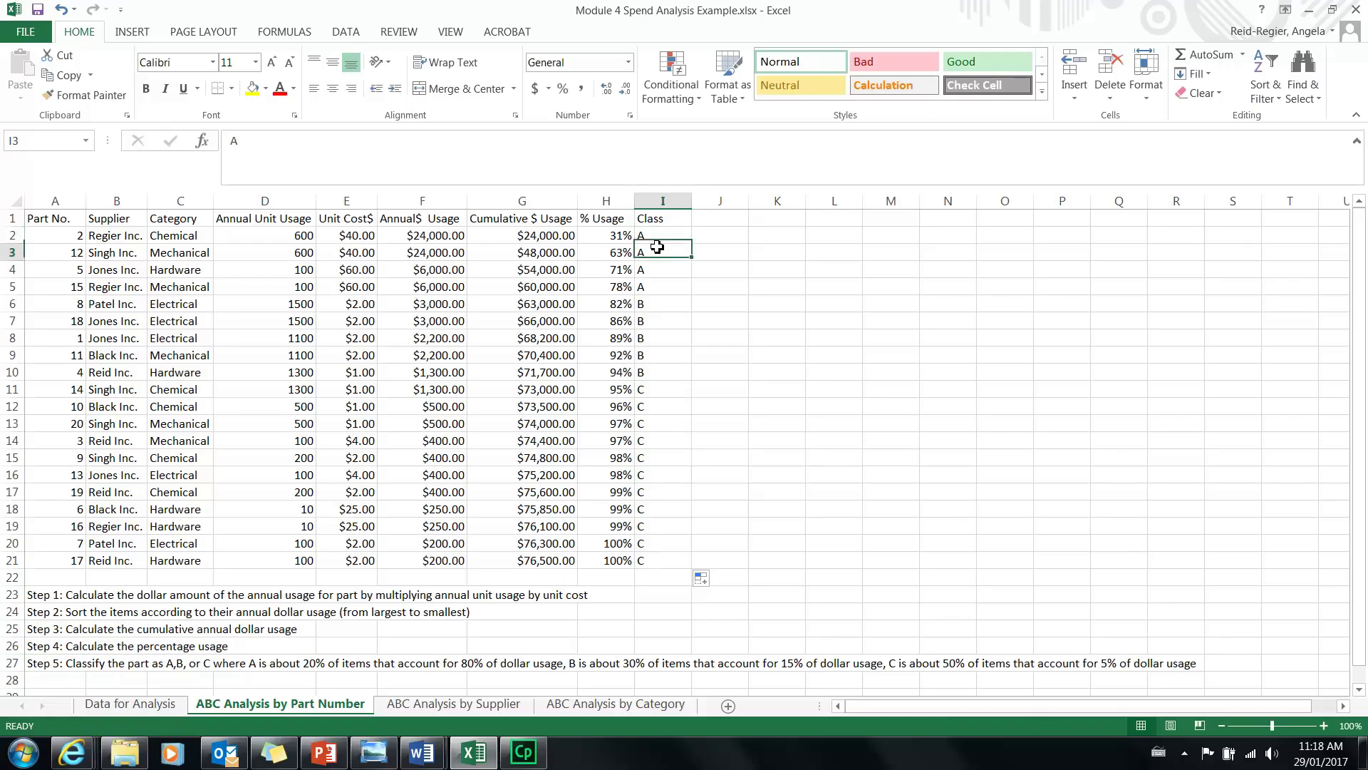
{"action": "key", "text": "Down"}
{"action": "key", "text": "Down"}
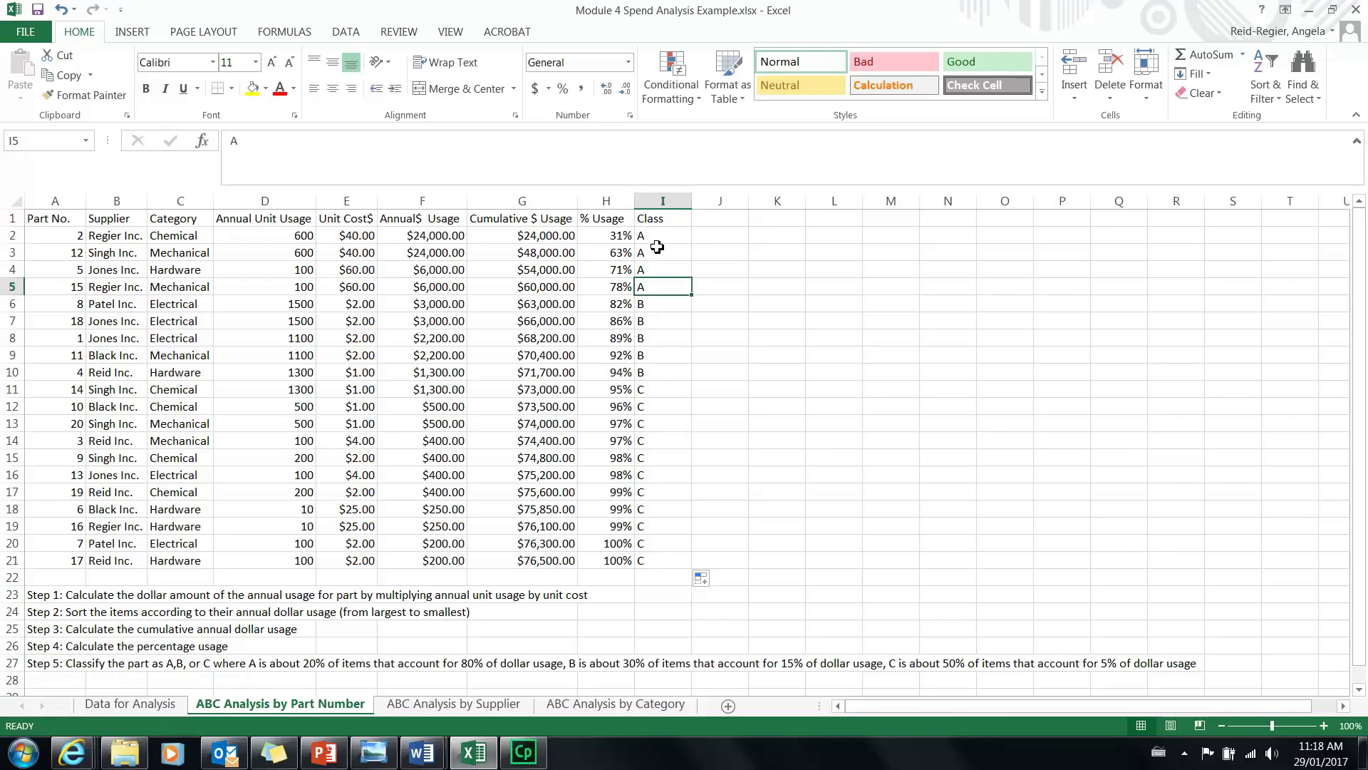
{"action": "key", "text": "Up"}
{"action": "key", "text": "Up"}
{"action": "key", "text": "Up"}
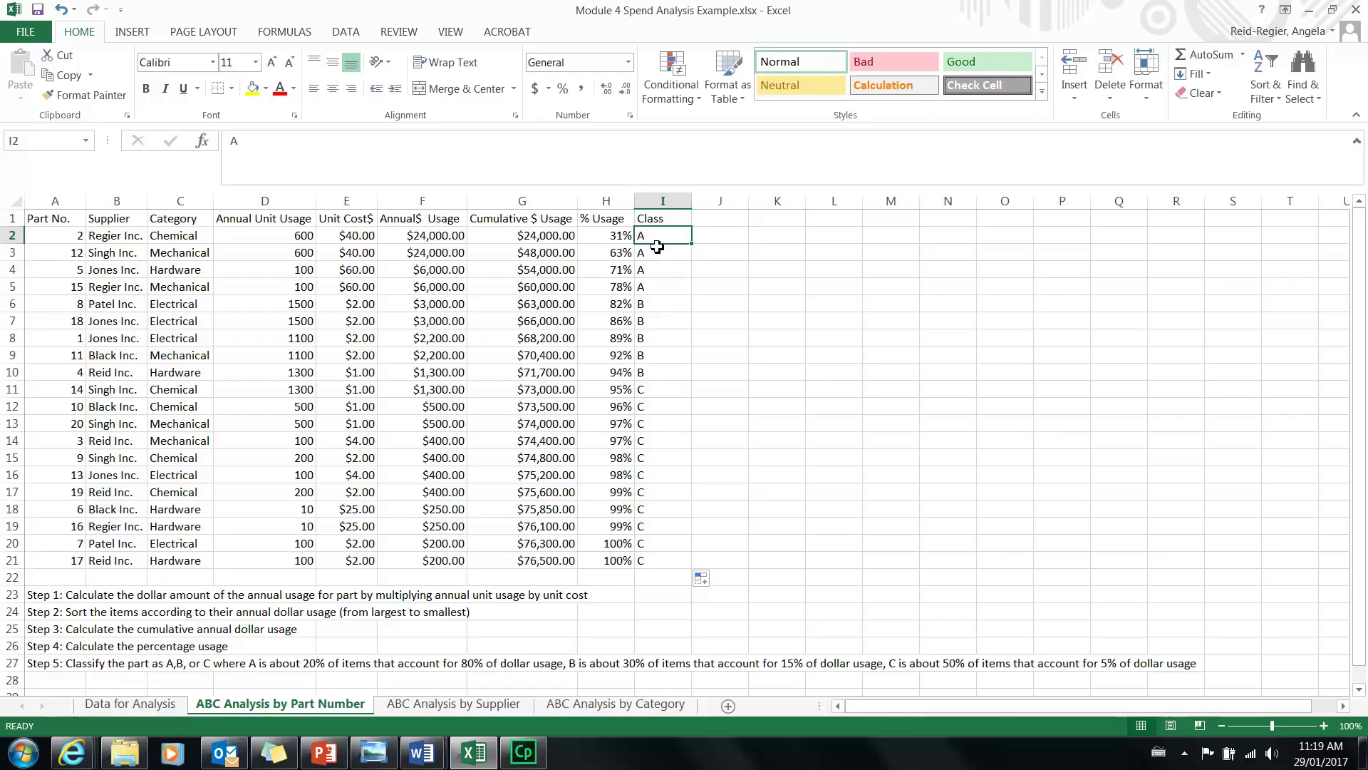
Open the ABC Analysis by Supplier sheet and read the instruction steps listed below its data.
{"action": "left_click", "coordinate": [455, 704]}
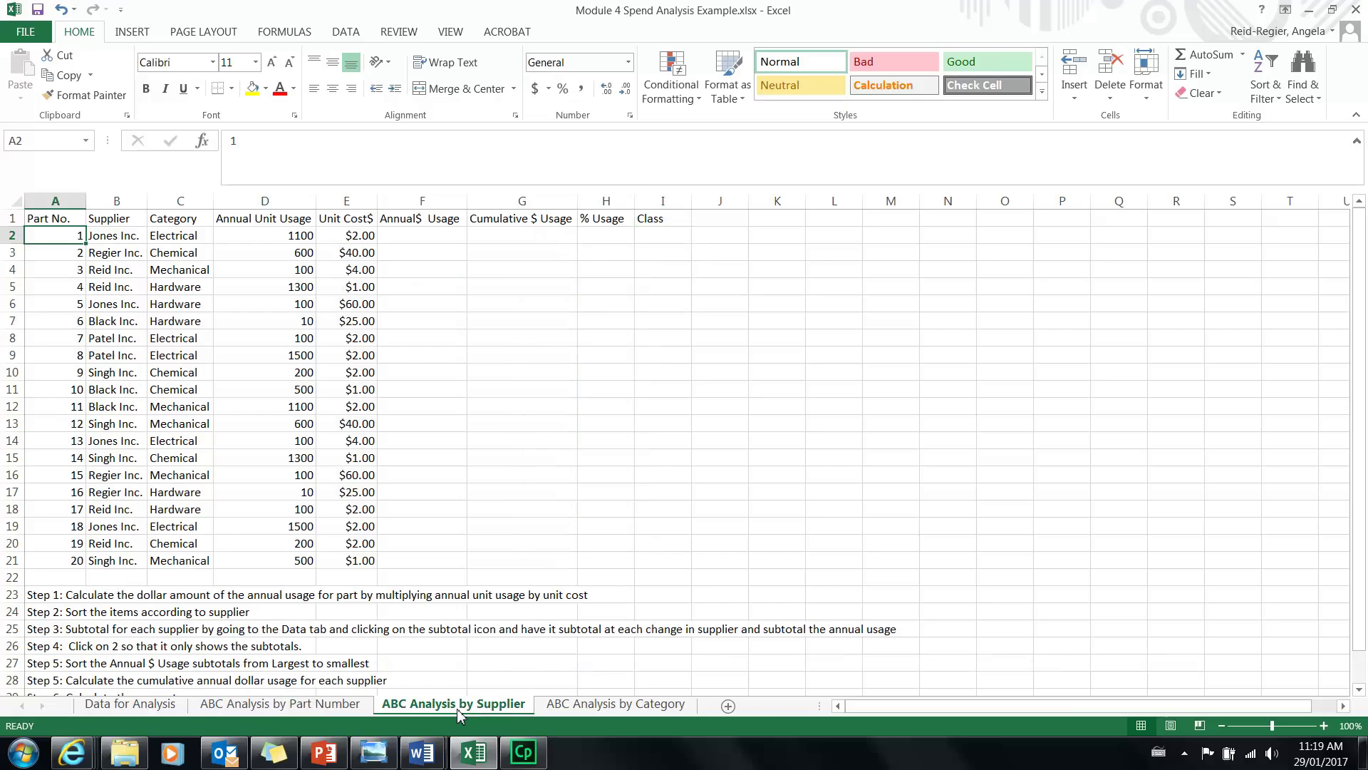
{"action": "left_click", "coordinate": [421, 238]}
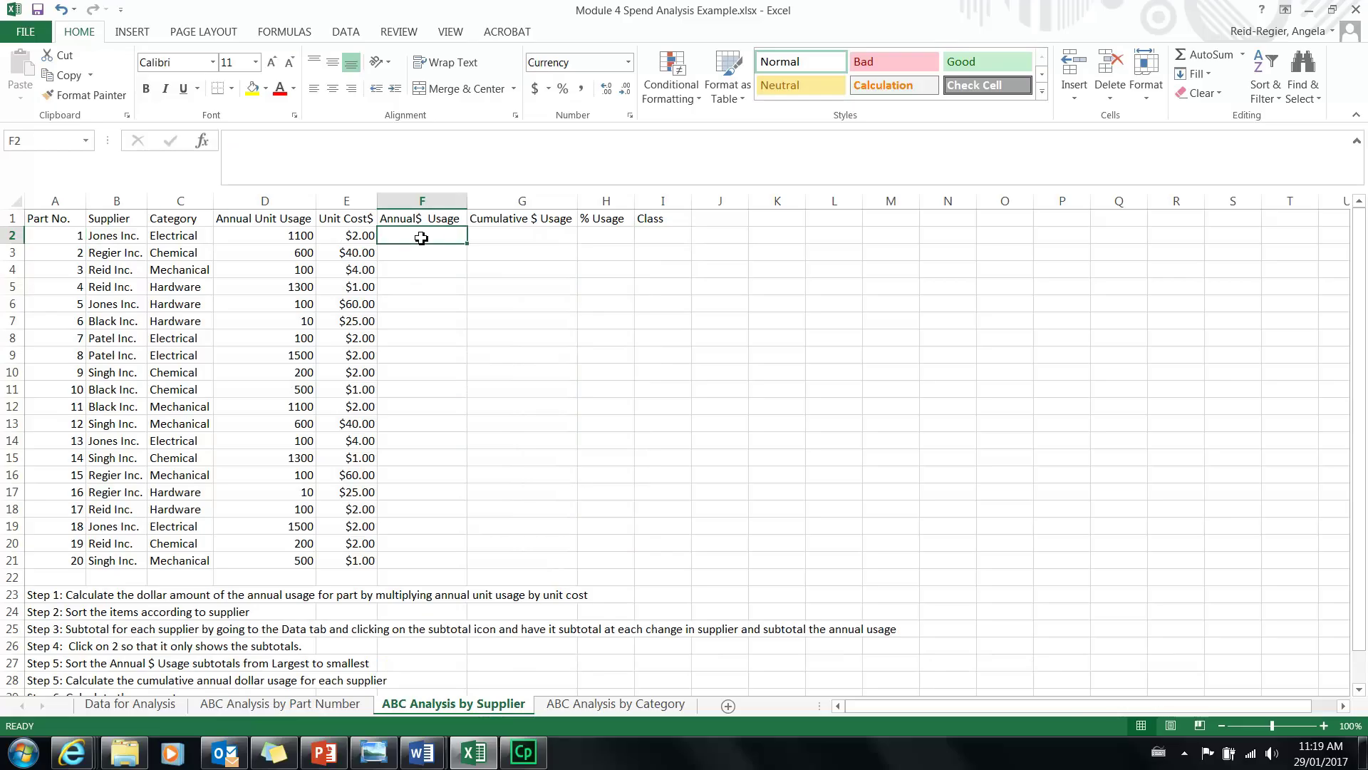
{"action": "left_click", "coordinate": [93, 596]}
{"action": "key", "text": "Down"}
{"action": "key", "text": "Down"}
{"action": "key", "text": "Down"}
{"action": "key", "text": "Down"}
{"action": "key", "text": "Down"}
{"action": "key", "text": "Down"}
{"action": "key", "text": "Down"}
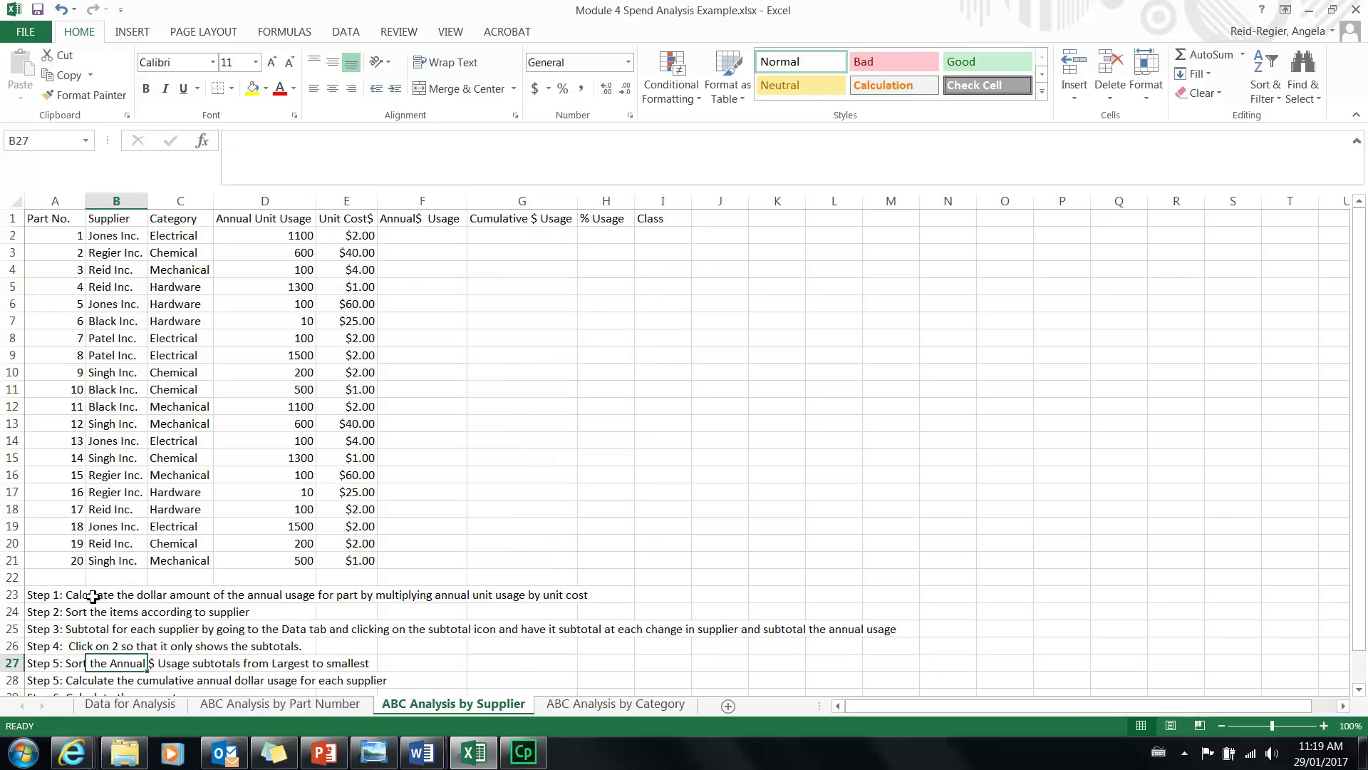
{"action": "key", "text": "Up"}
{"action": "key", "text": "Up"}
{"action": "key", "text": "Up"}
{"action": "key", "text": "Up"}
{"action": "key", "text": "Up"}
{"action": "key", "text": "Up"}
{"action": "key", "text": "Up"}
{"action": "key", "text": "Up"}
{"action": "key", "text": "Up"}
{"action": "key", "text": "Up"}
{"action": "key", "text": "Up"}
{"action": "key", "text": "Up"}
{"action": "key", "text": "Up"}
{"action": "key", "text": "Up"}
{"action": "key", "text": "Up"}
{"action": "key", "text": "Up"}
{"action": "key", "text": "Up"}
{"action": "key", "text": "Up"}
{"action": "key", "text": "Up"}
{"action": "key", "text": "Up"}
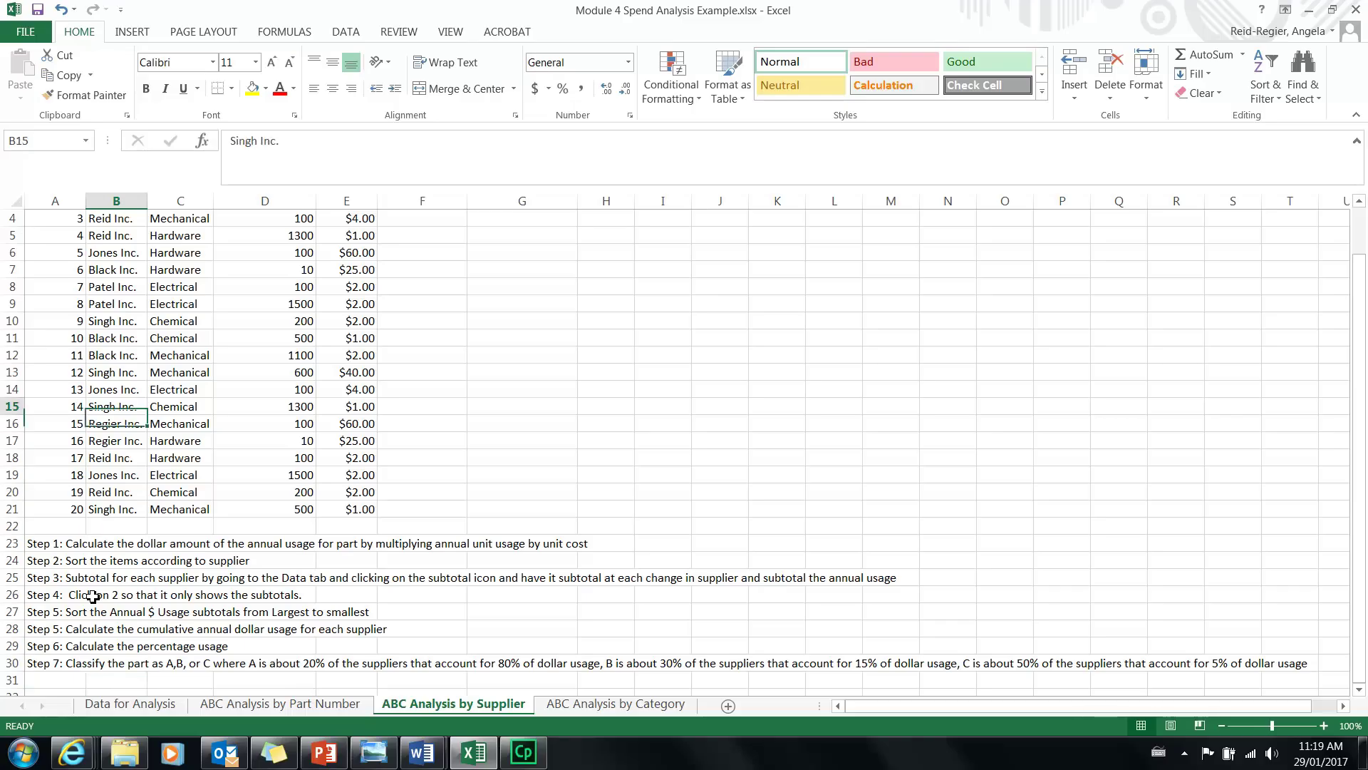
{"action": "key", "text": "Up"}
{"action": "key", "text": "Up"}
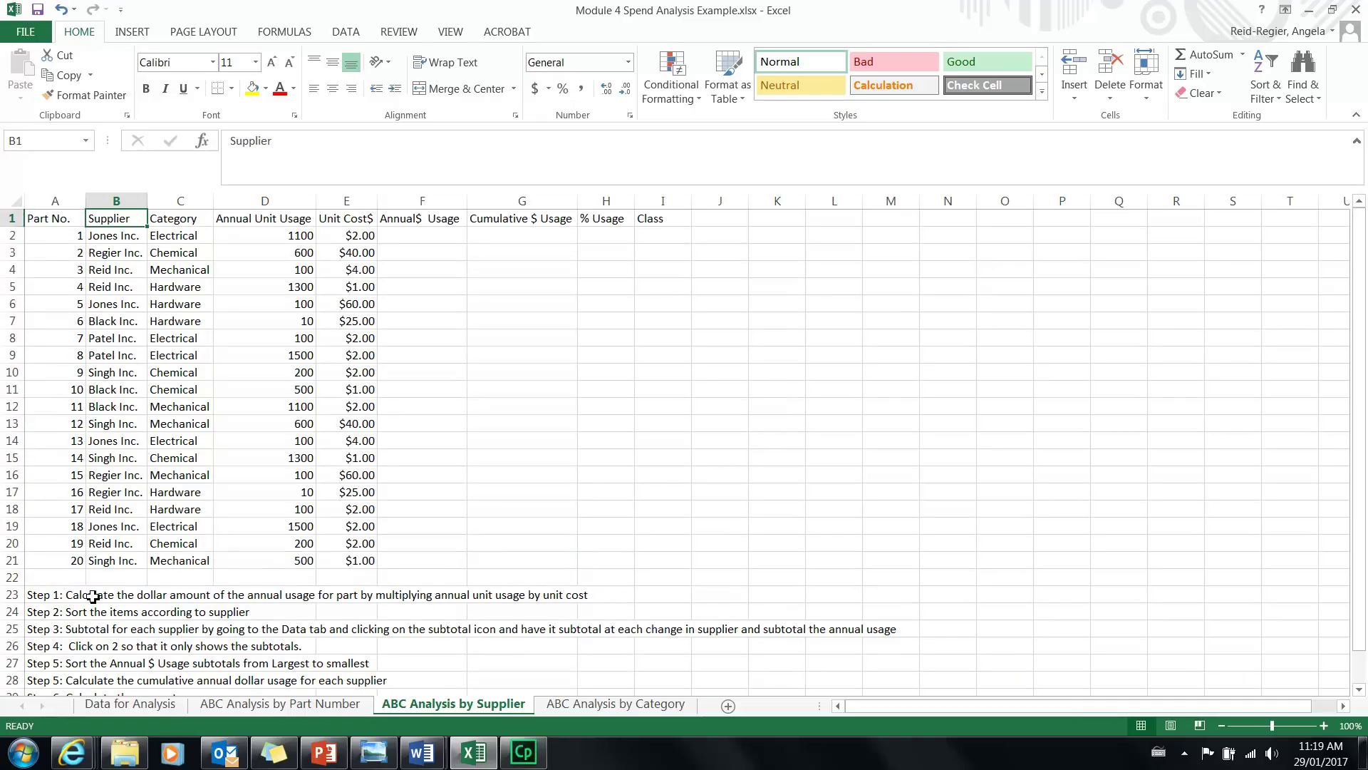
Calculate Annual $ Usage in F2 with =D2*E2 and fill the formula down through F21.
{"action": "left_click", "coordinate": [423, 237]}
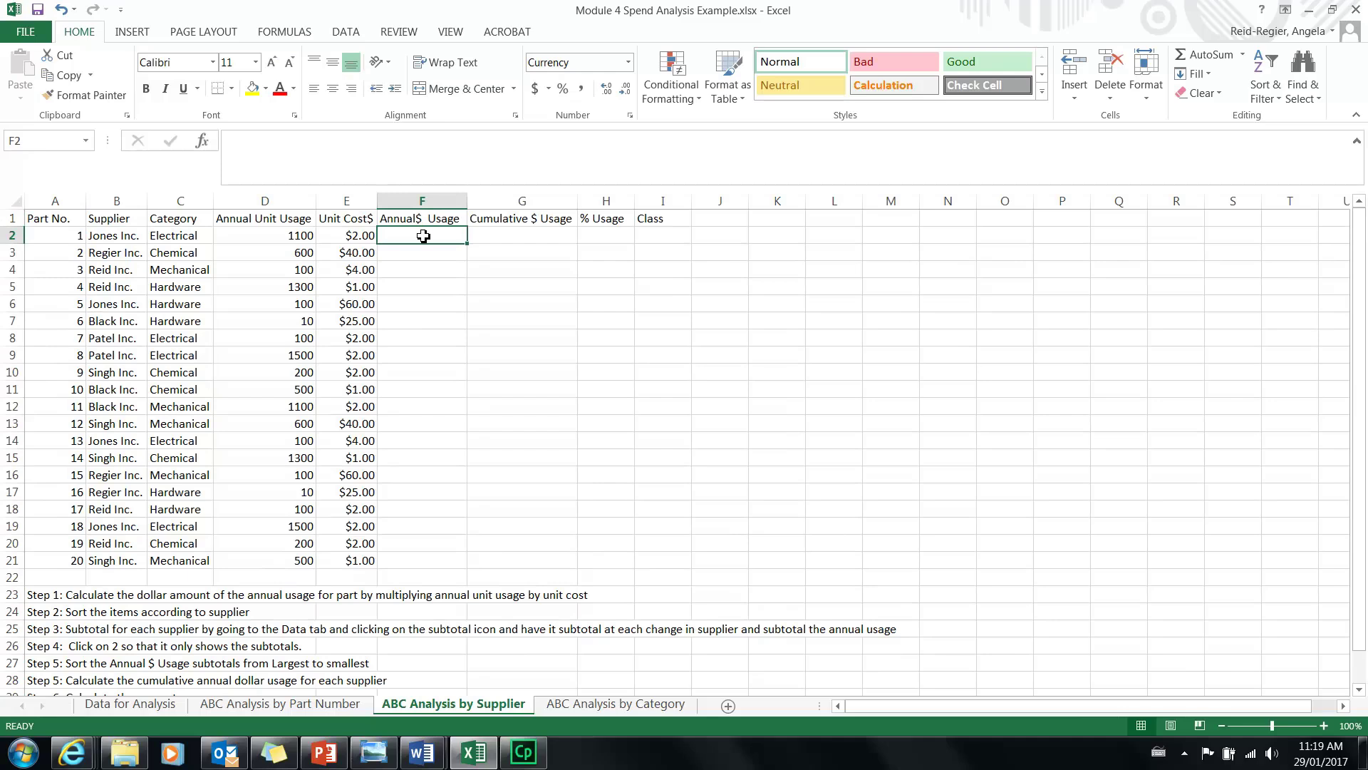
{"action": "type", "text": "="}
{"action": "left_click", "coordinate": [291, 236]}
{"action": "type", "text": "*"}
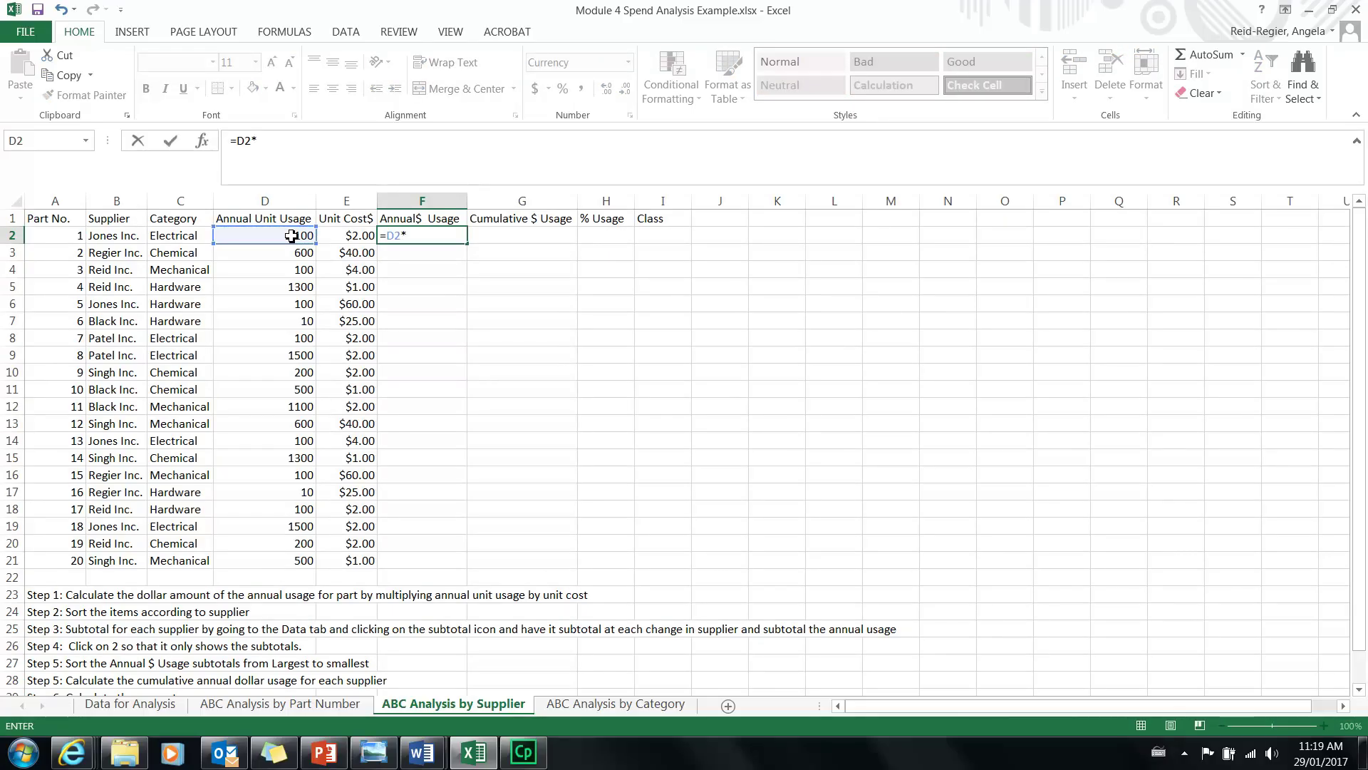
{"action": "left_click", "coordinate": [354, 238]}
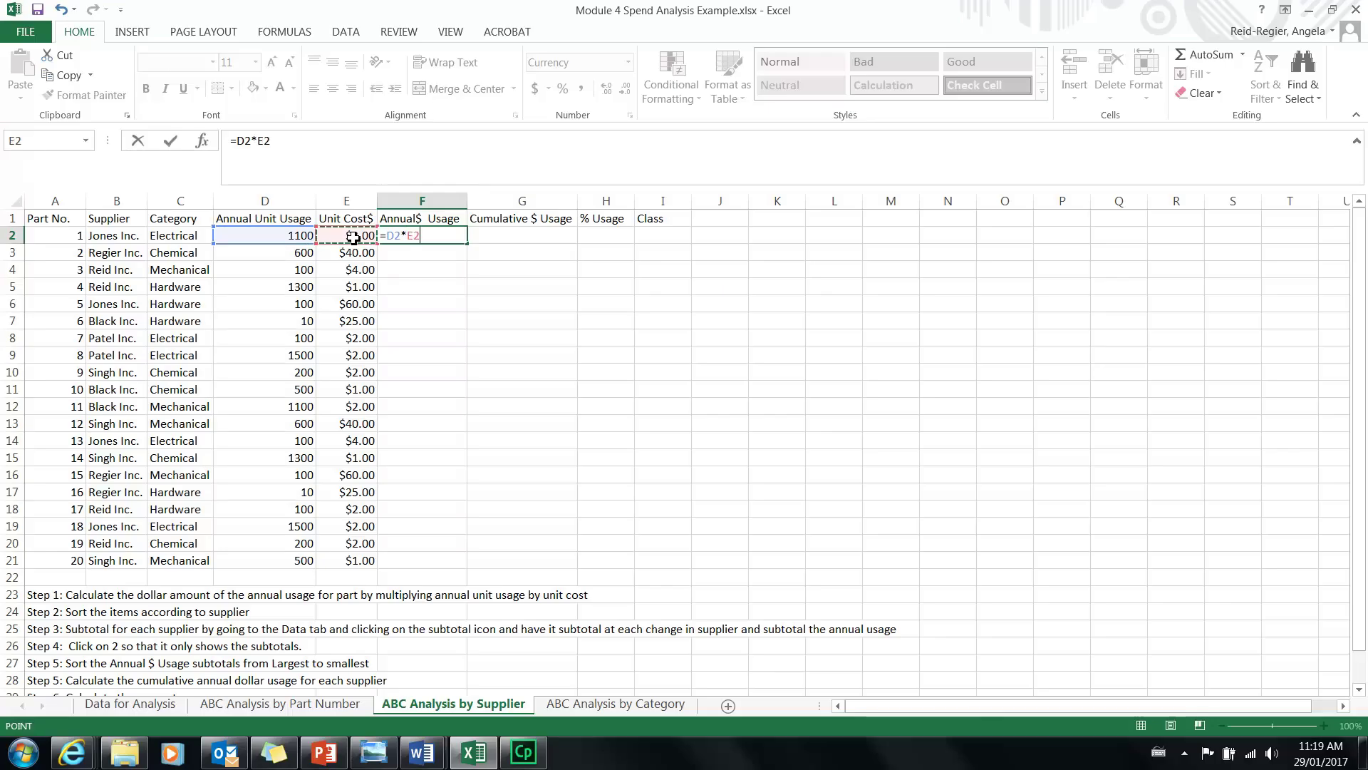
{"action": "key", "text": "Return"}
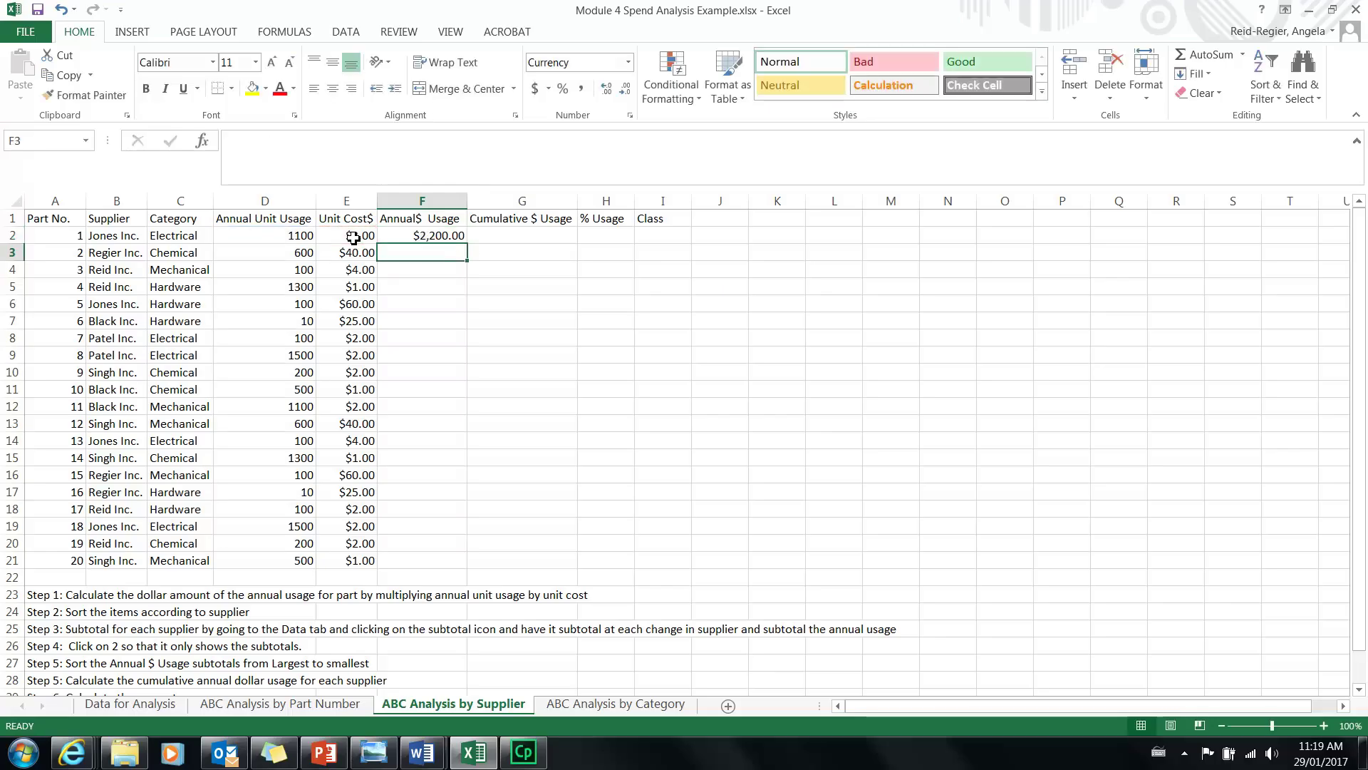
{"action": "left_click", "coordinate": [403, 235]}
{"action": "left_click_drag", "start_coordinate": [468, 245], "coordinate": [396, 568]}
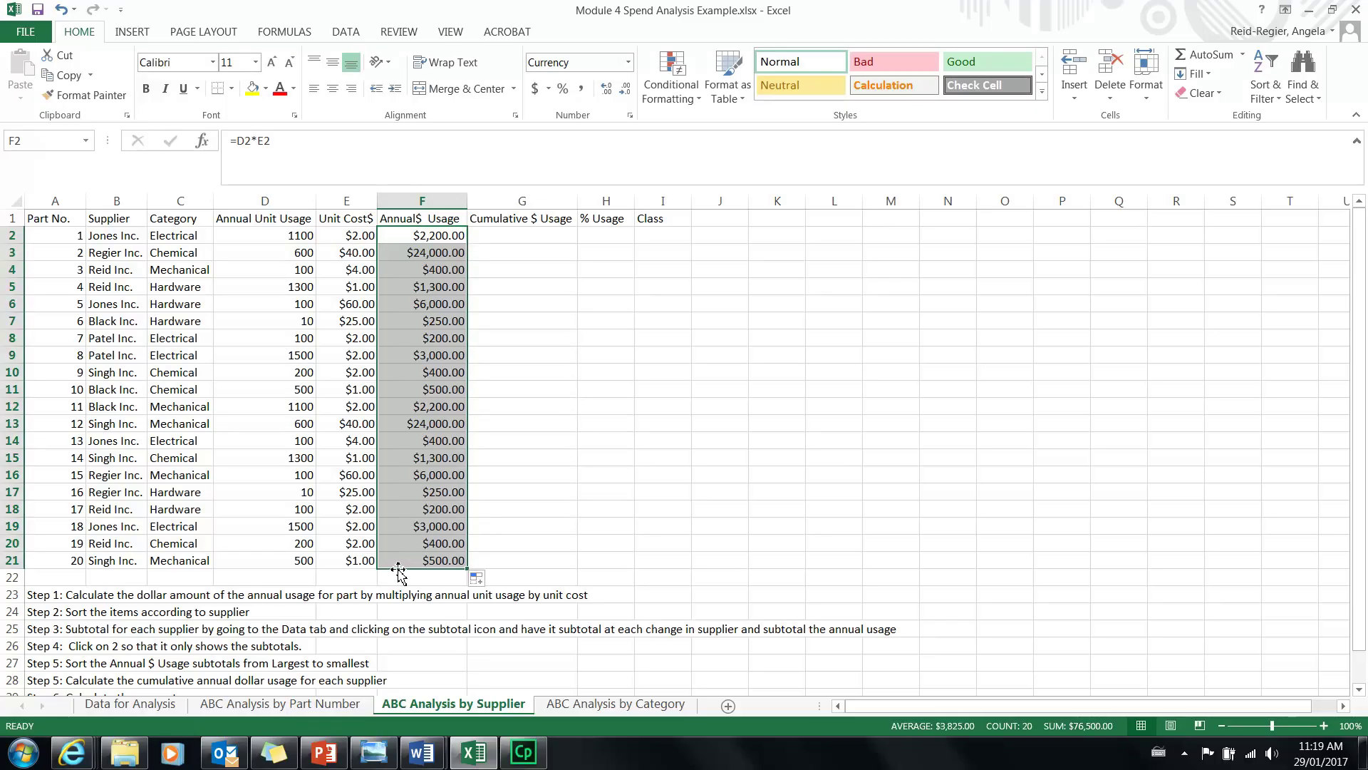
{"action": "left_click", "coordinate": [396, 374]}
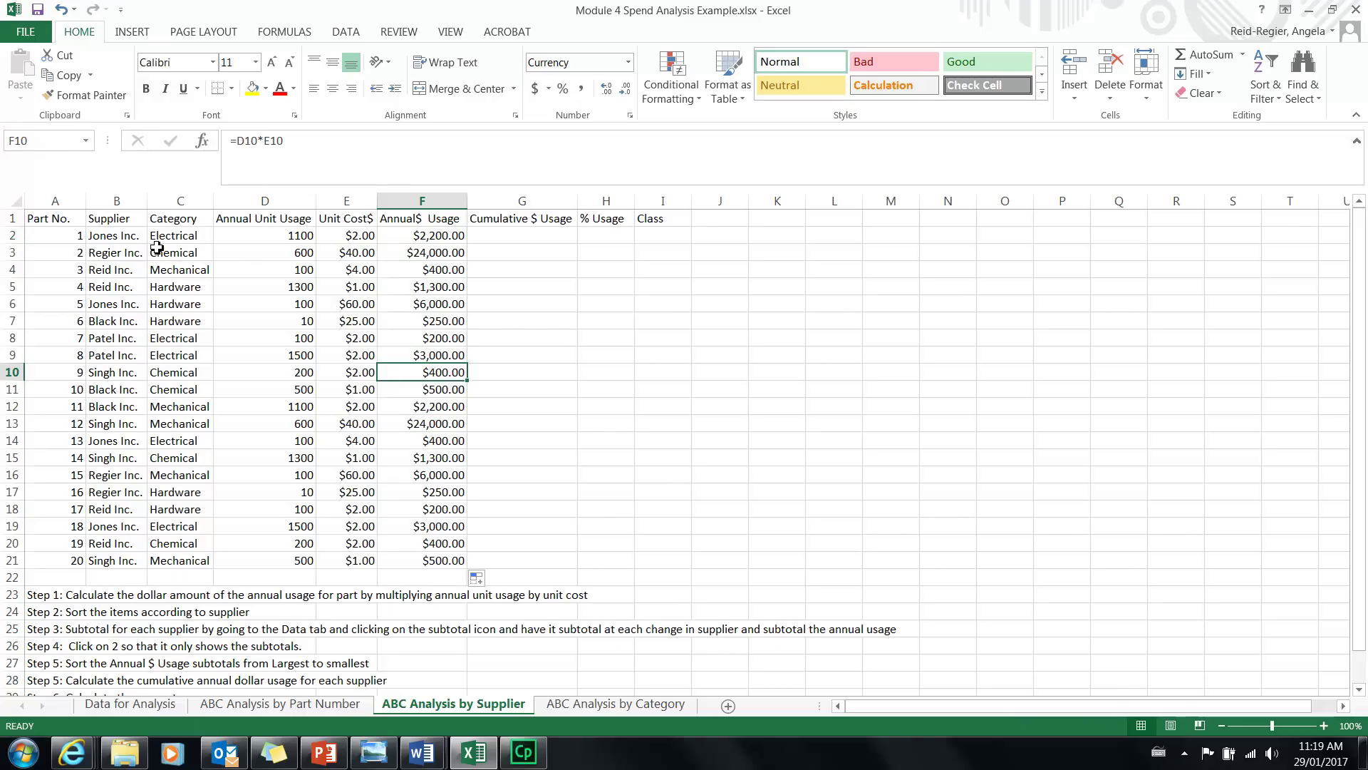
Sort the parts list by the Supplier column from A to Z.
{"action": "left_click", "coordinate": [107, 235]}
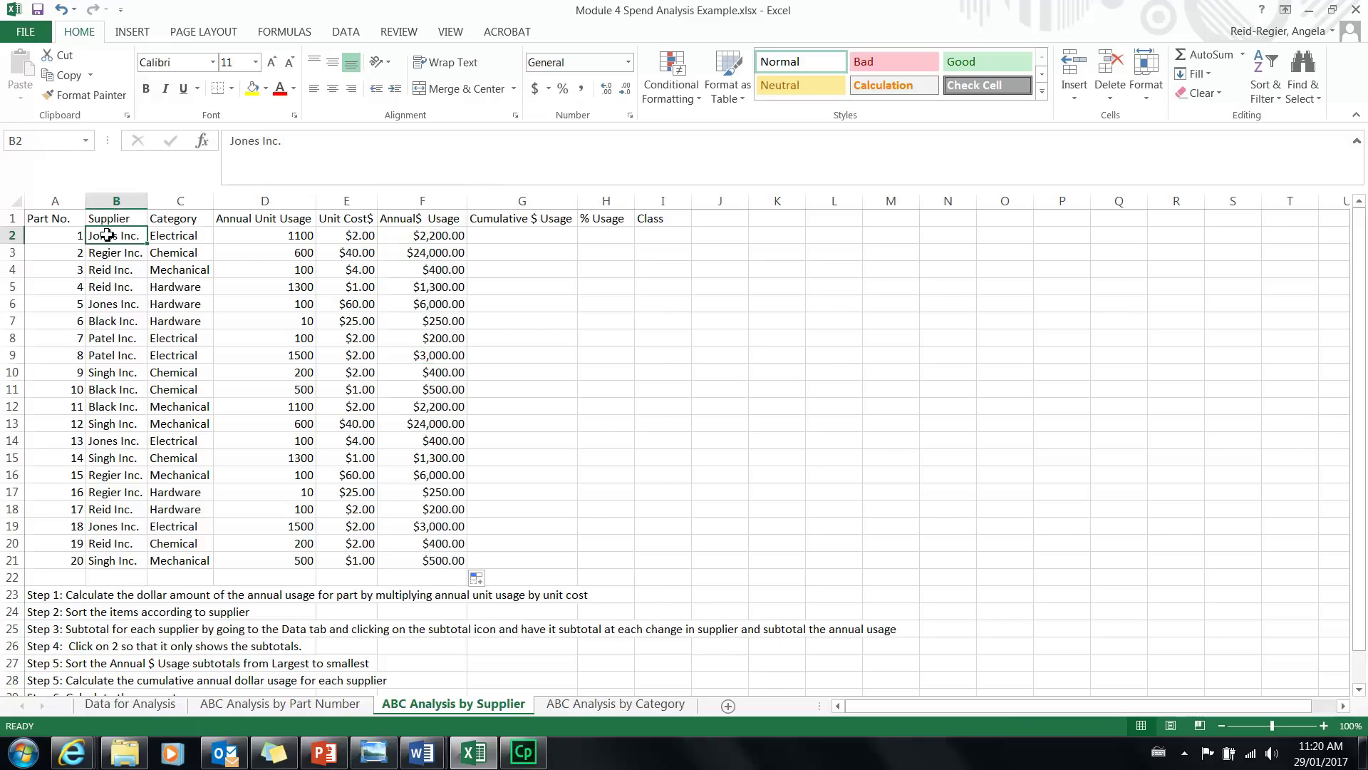
{"action": "left_click", "coordinate": [1264, 70]}
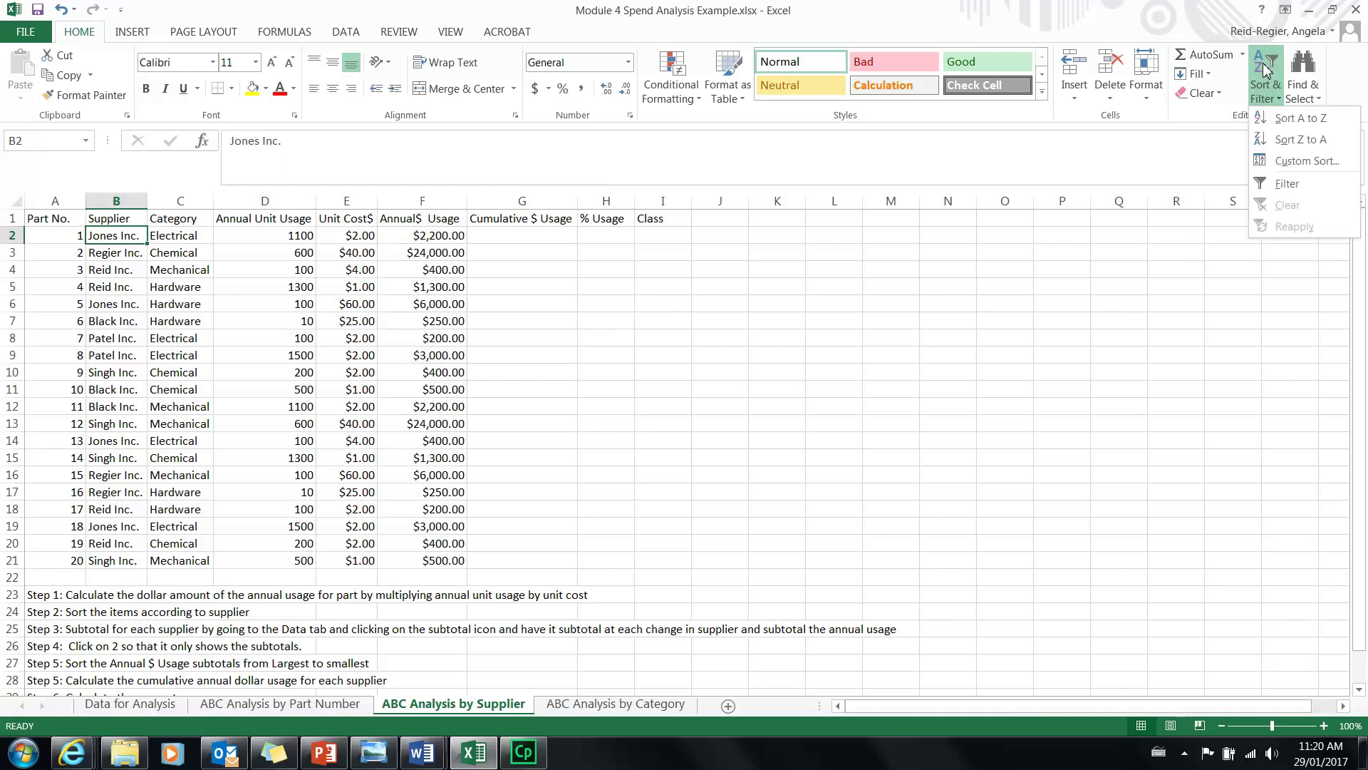
{"action": "left_click", "coordinate": [1297, 119]}
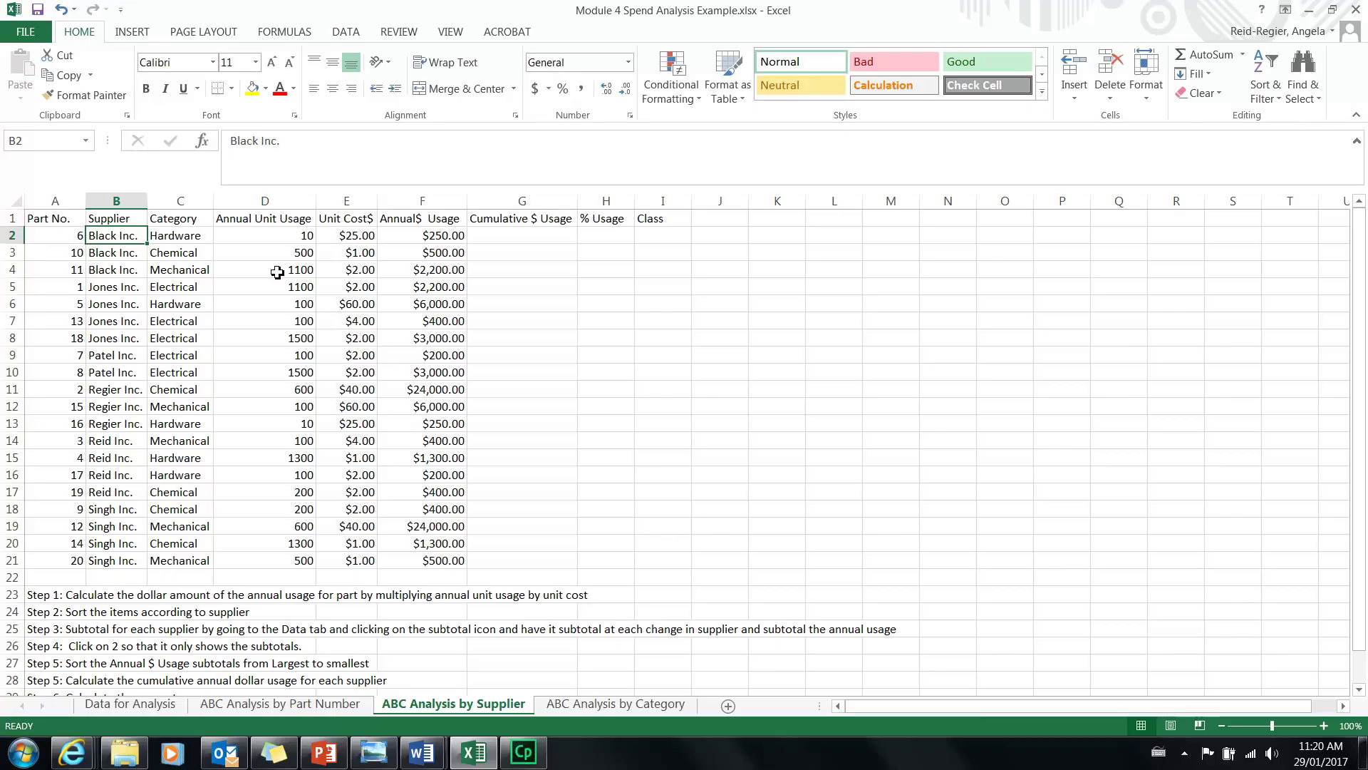
Subtotal the parts list at each change in Supplier, summing only Annual$ Usage and excluding Class.
{"action": "left_click", "coordinate": [347, 33]}
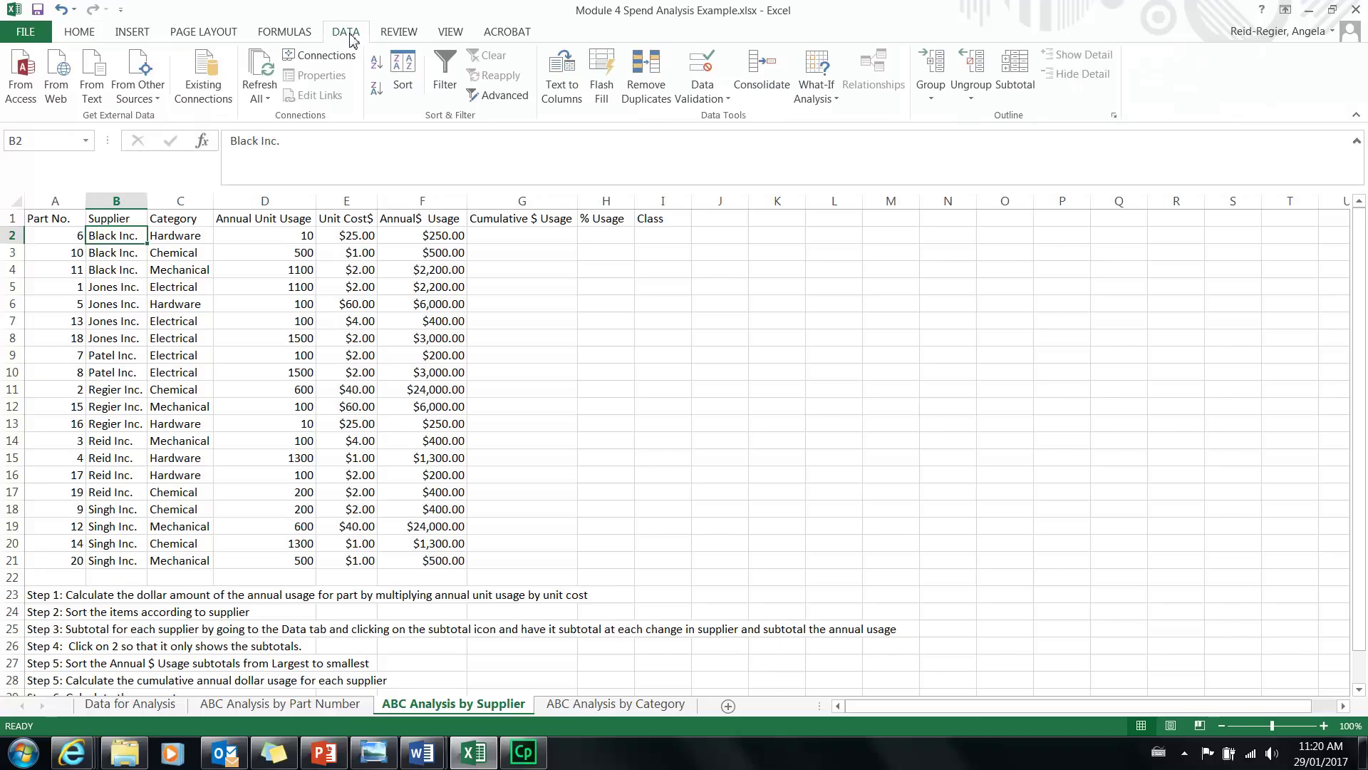
{"action": "left_click", "coordinate": [1018, 86]}
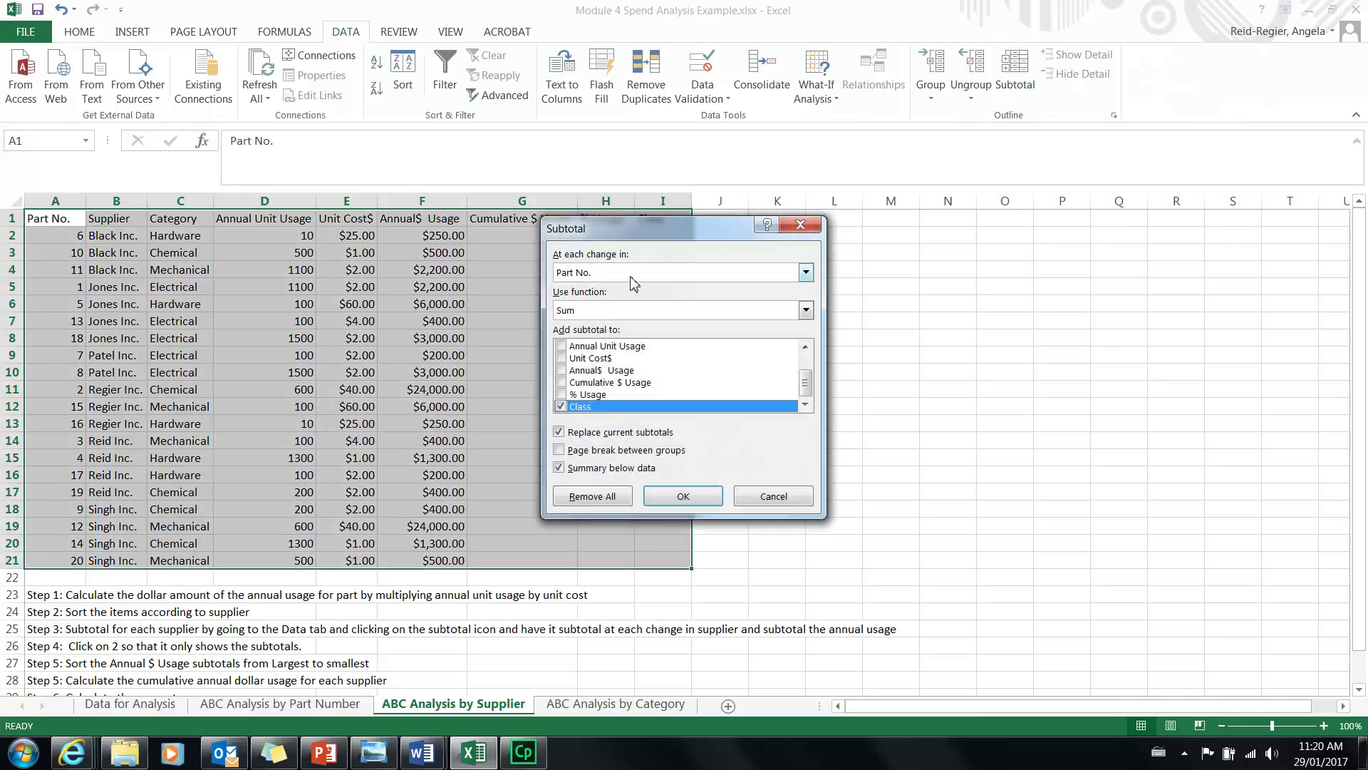
{"action": "left_click", "coordinate": [806, 273]}
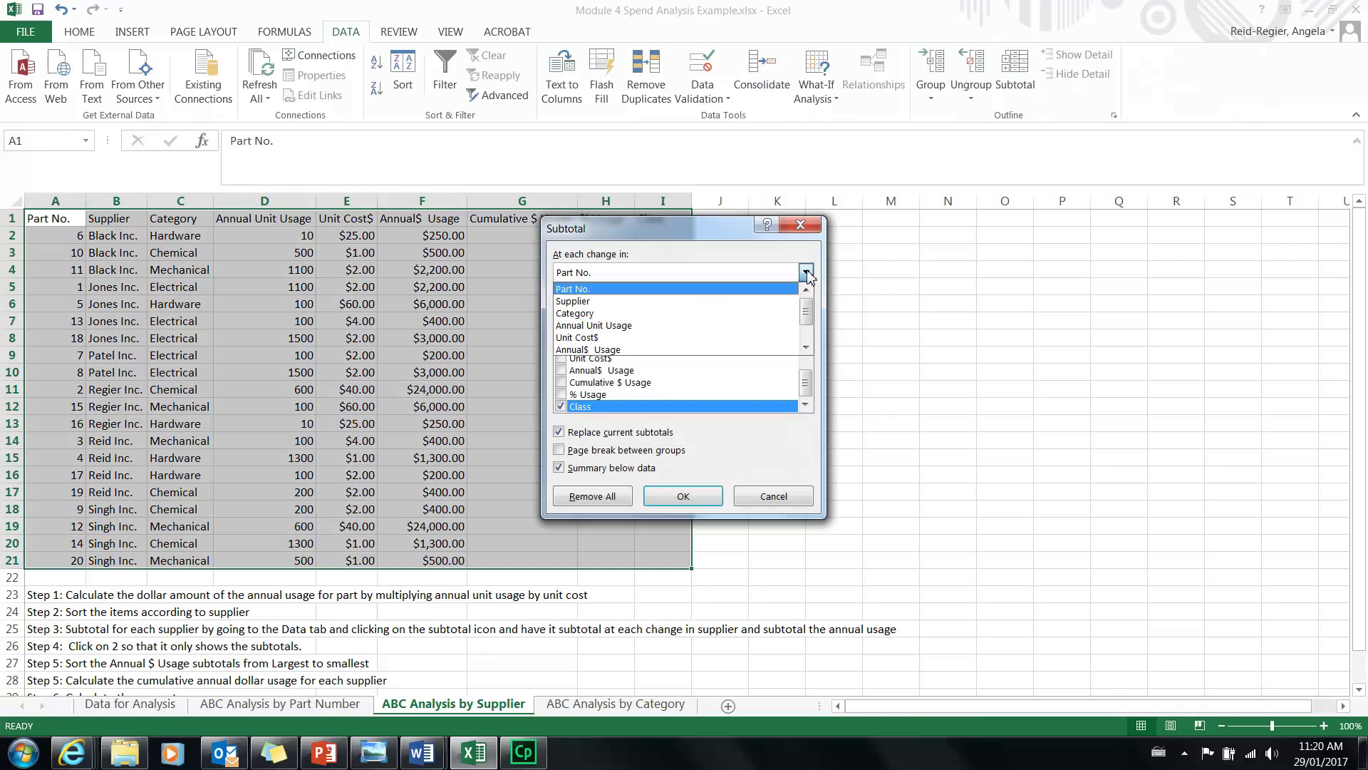
{"action": "left_click", "coordinate": [691, 303]}
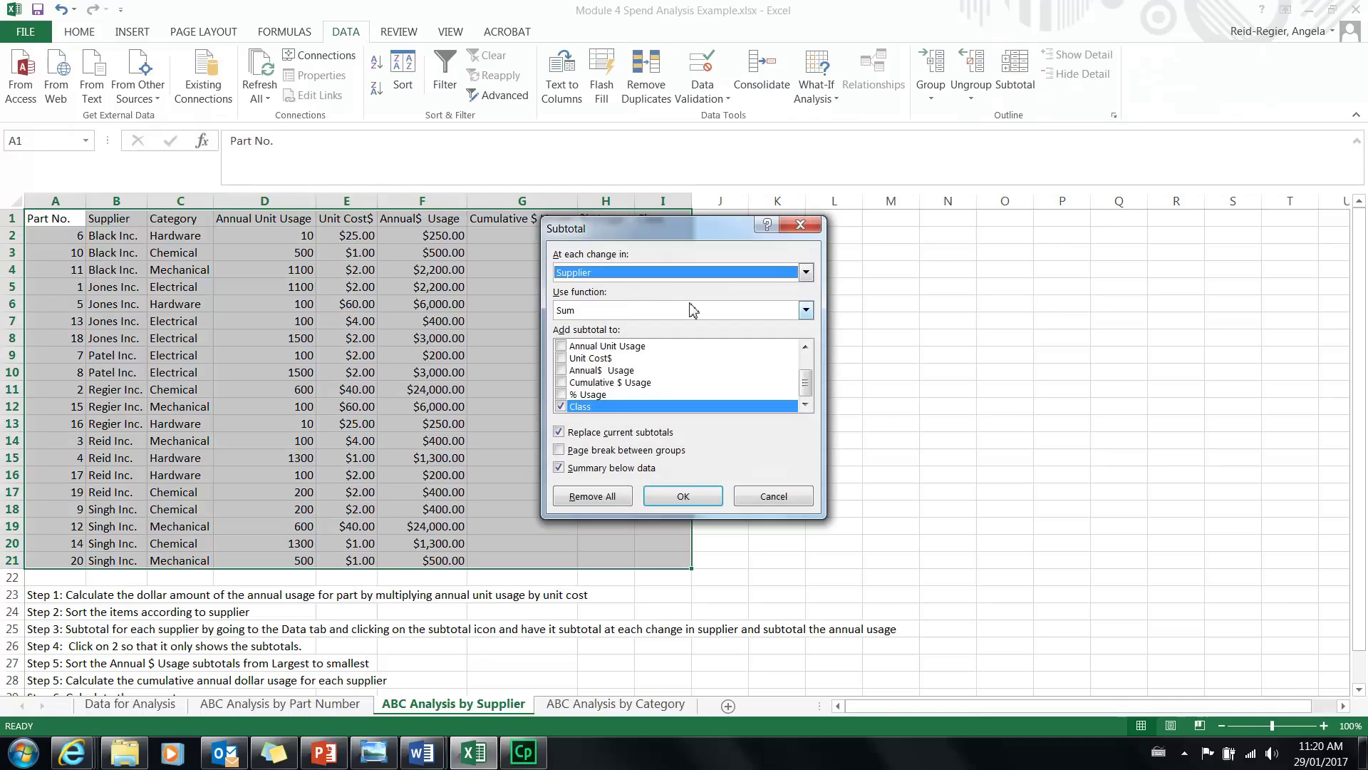
{"action": "left_click", "coordinate": [563, 406]}
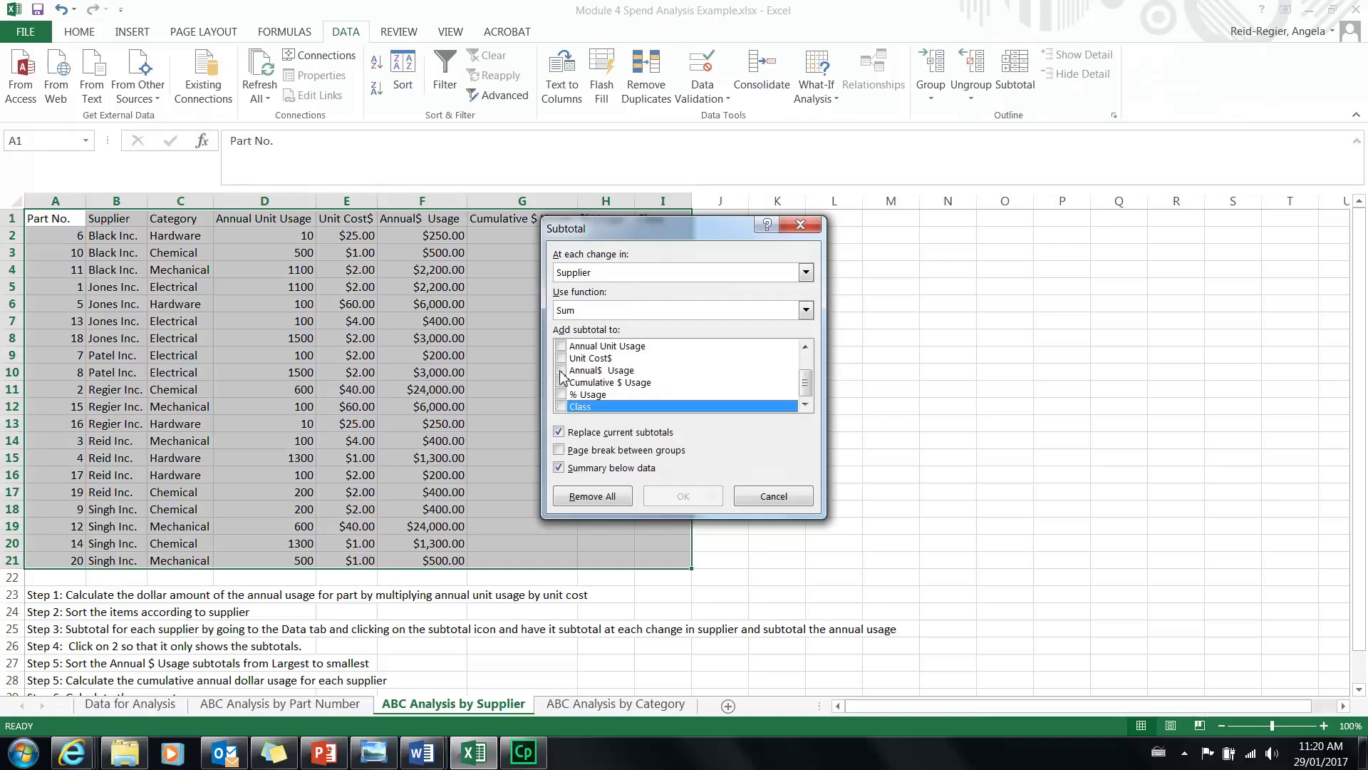
{"action": "left_click", "coordinate": [560, 371]}
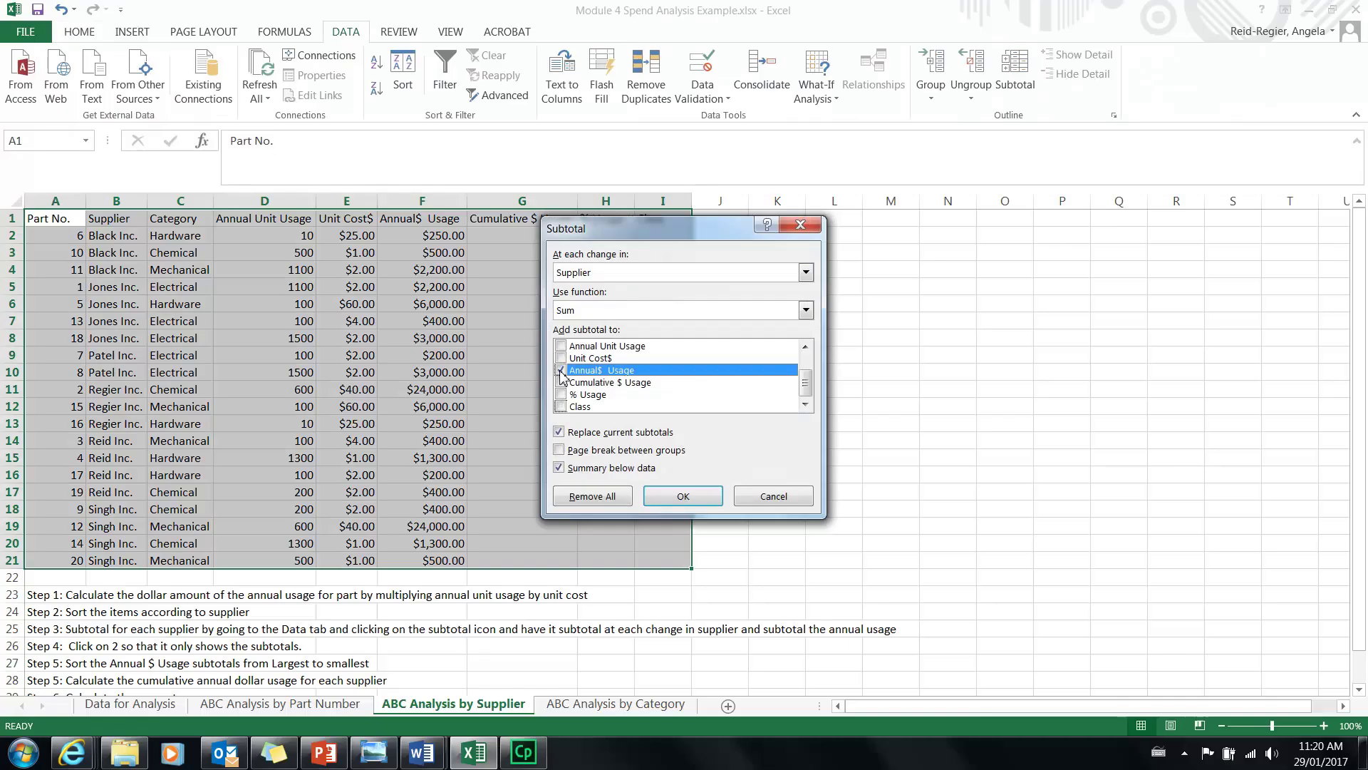
{"action": "left_click", "coordinate": [674, 496]}
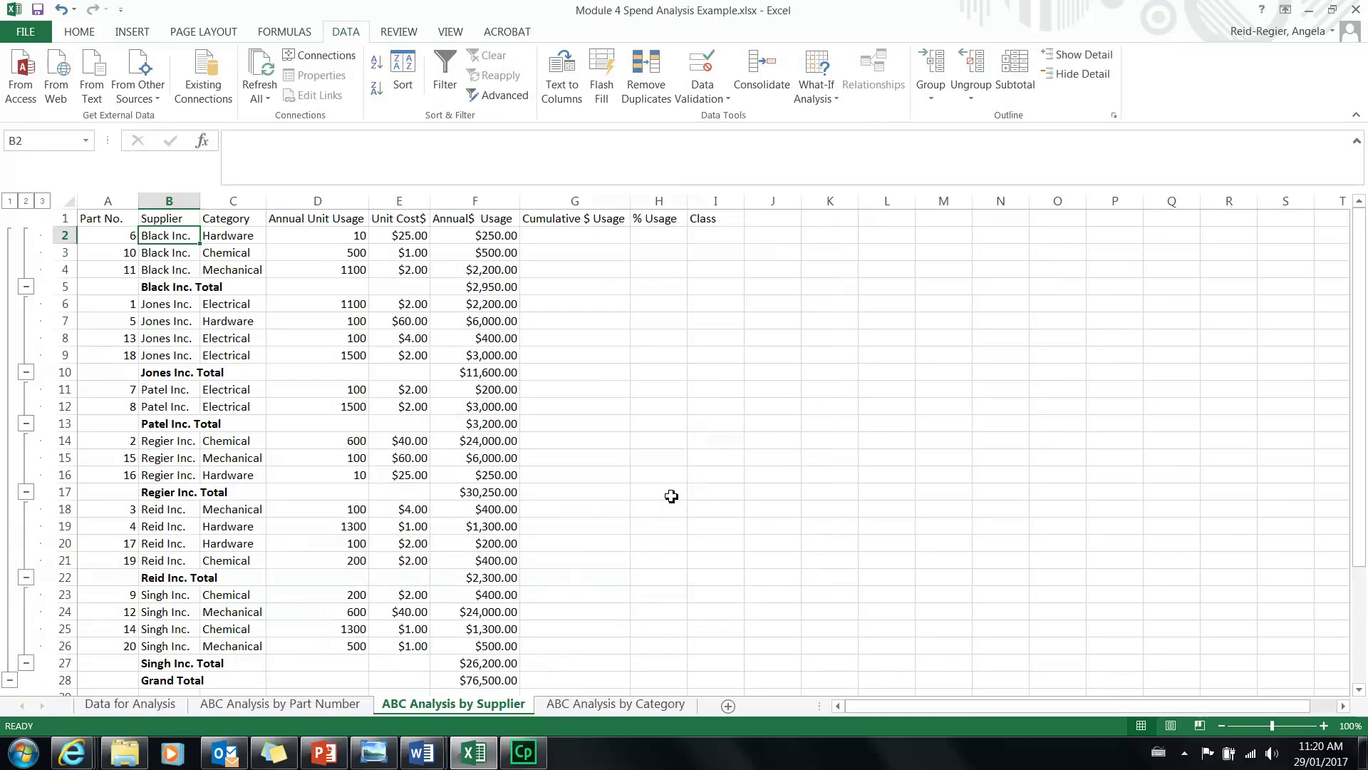
Collapse the subtotaled list to outline level 2 so only the supplier totals and grand total show.
{"action": "left_click_drag", "start_coordinate": [1357, 297], "coordinate": [1342, 397]}
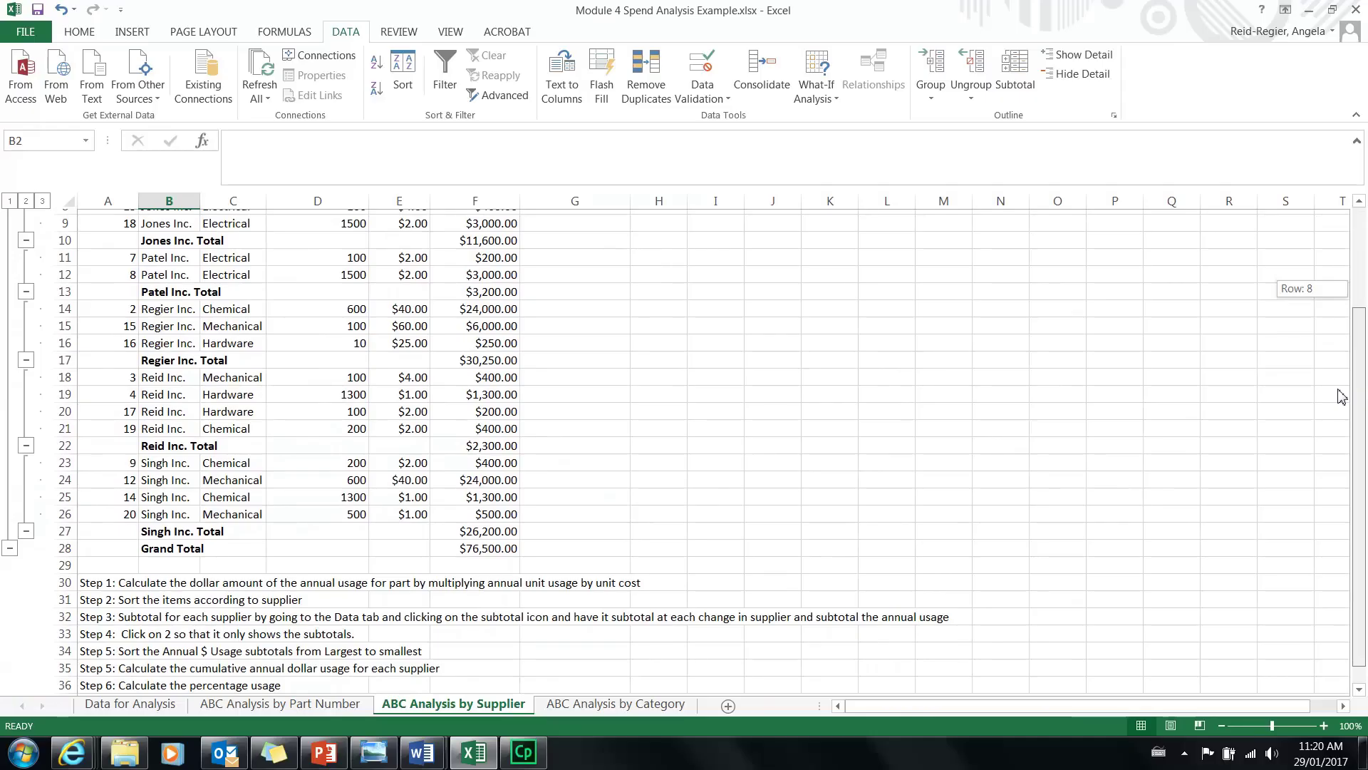
{"action": "left_click_drag", "start_coordinate": [1343, 397], "coordinate": [1366, 215]}
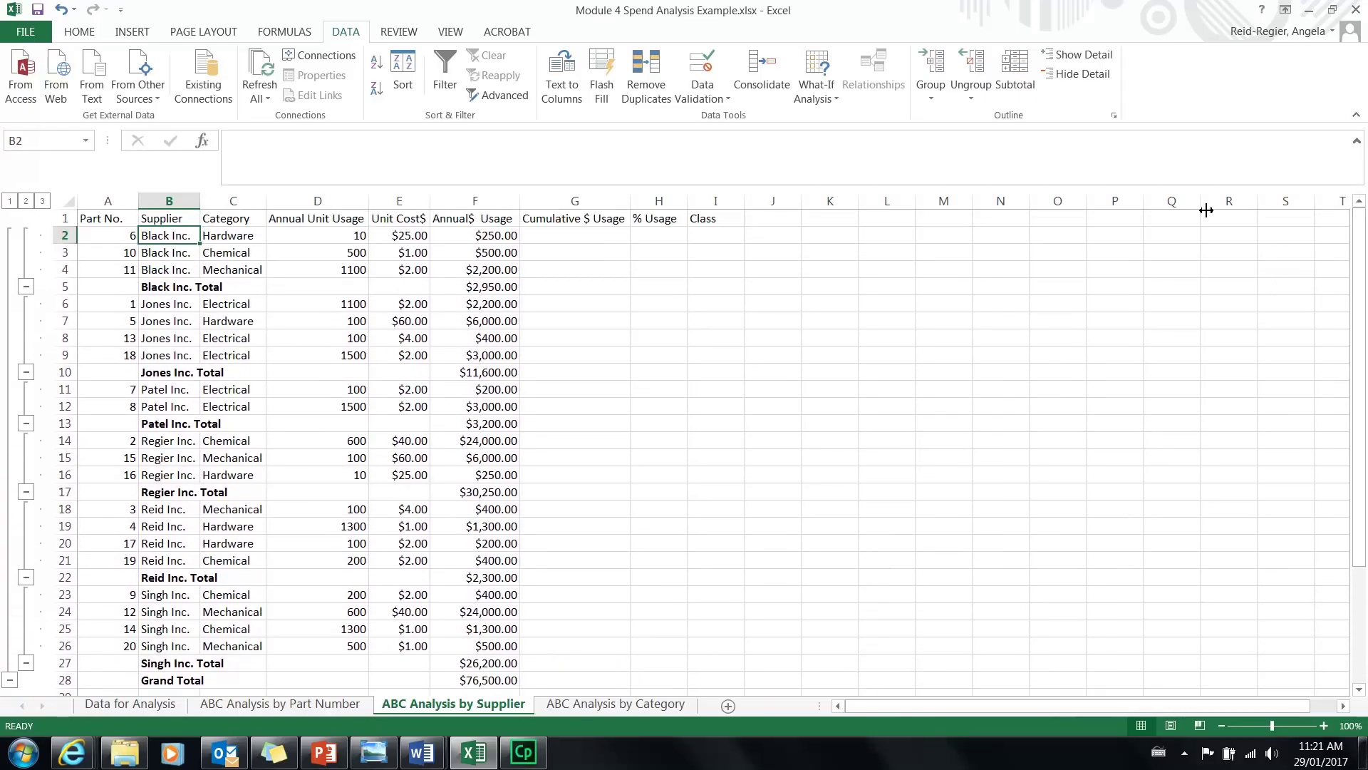
{"action": "left_click", "coordinate": [26, 201]}
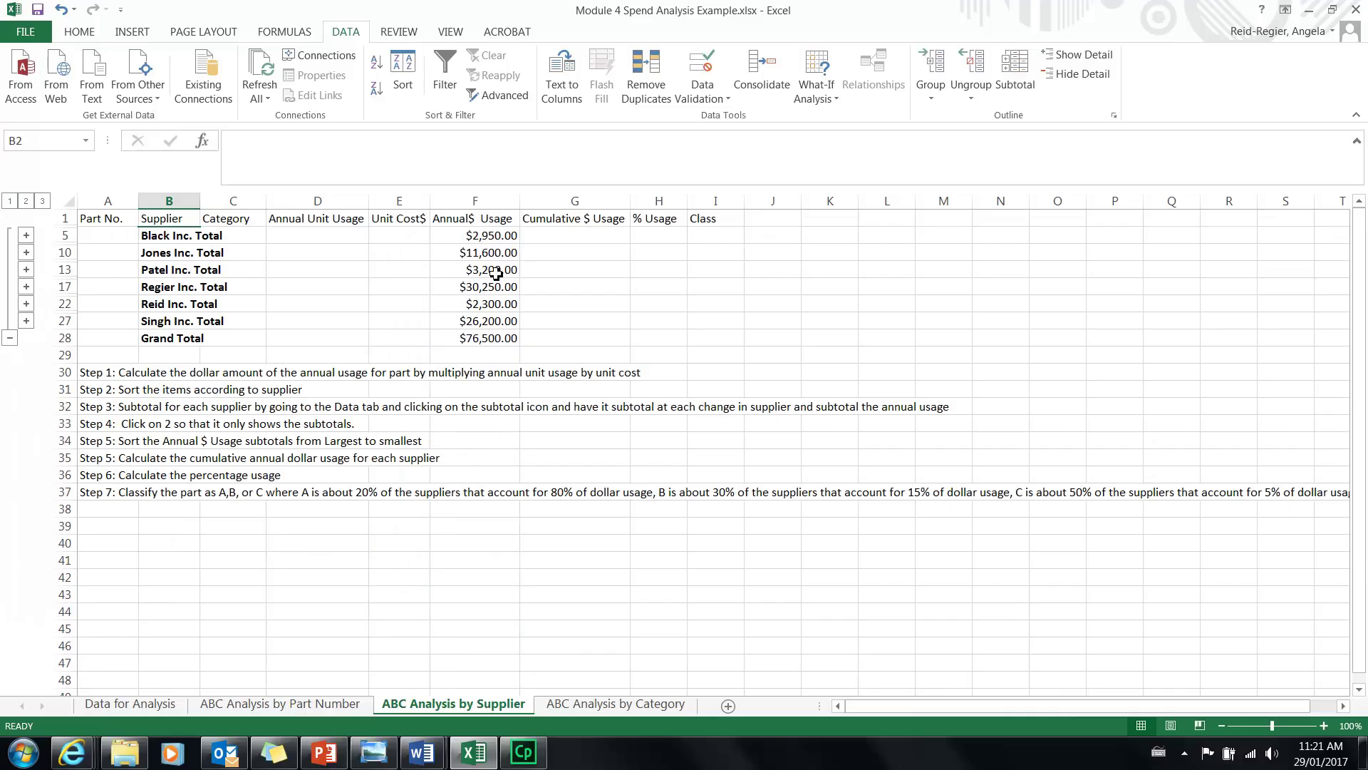
Sort the supplier subtotals by Annual$ Usage from largest to smallest.
{"action": "left_click", "coordinate": [476, 235]}
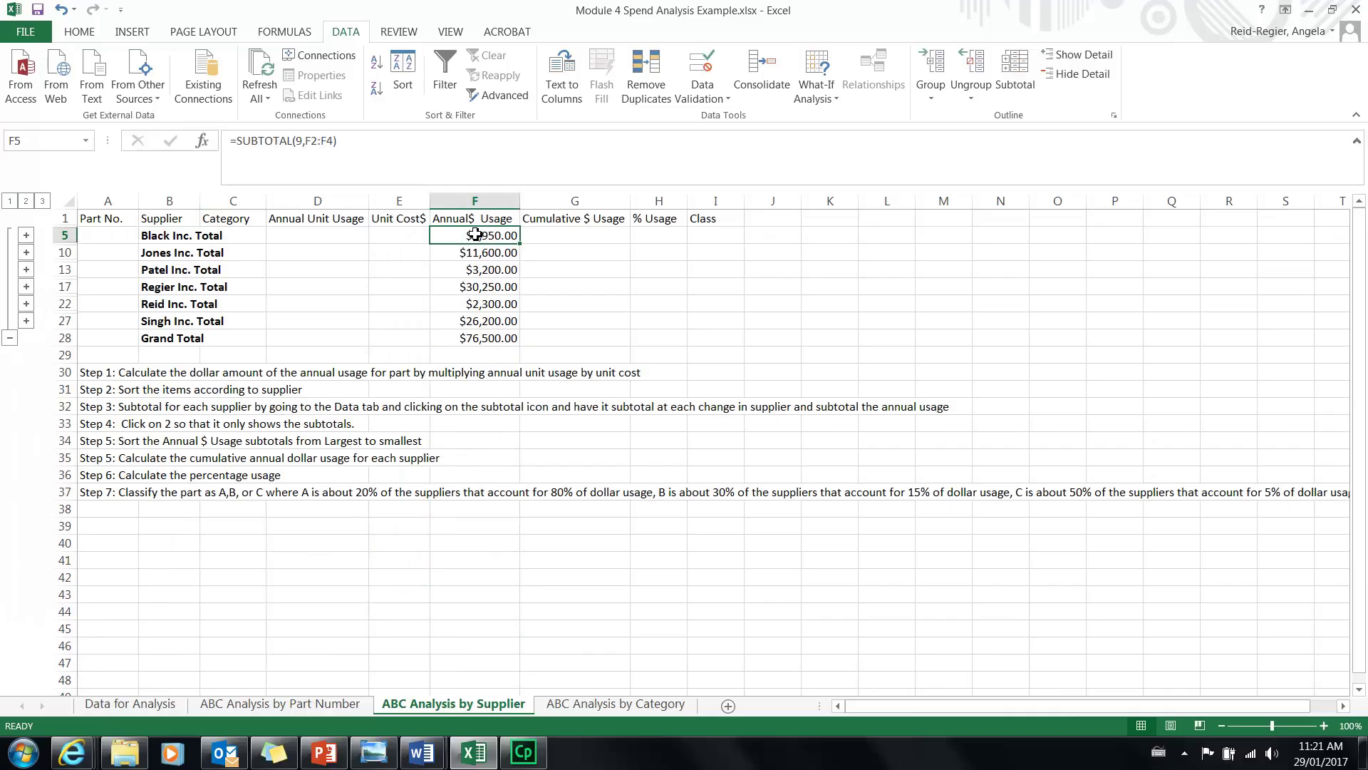
{"action": "left_click", "coordinate": [88, 32]}
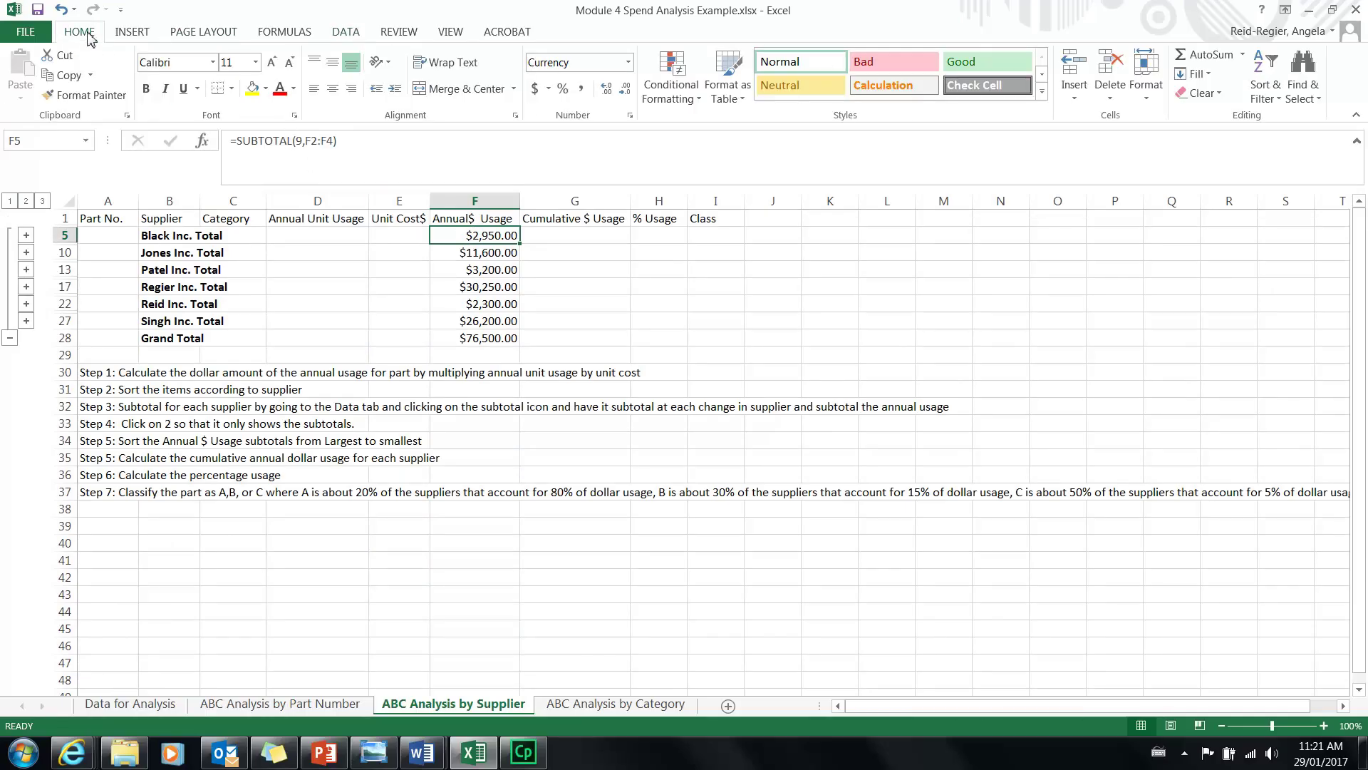
{"action": "left_click", "coordinate": [1273, 80]}
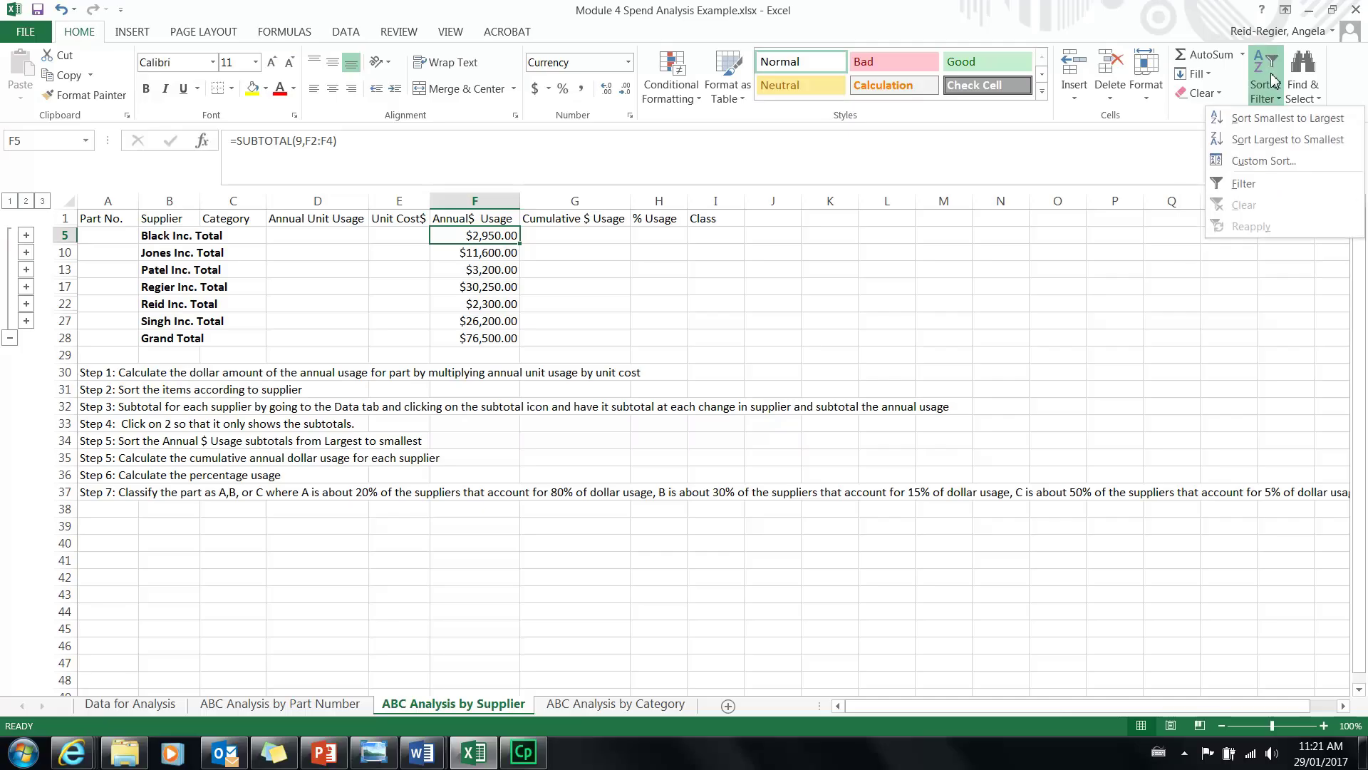
{"action": "left_click", "coordinate": [1276, 141]}
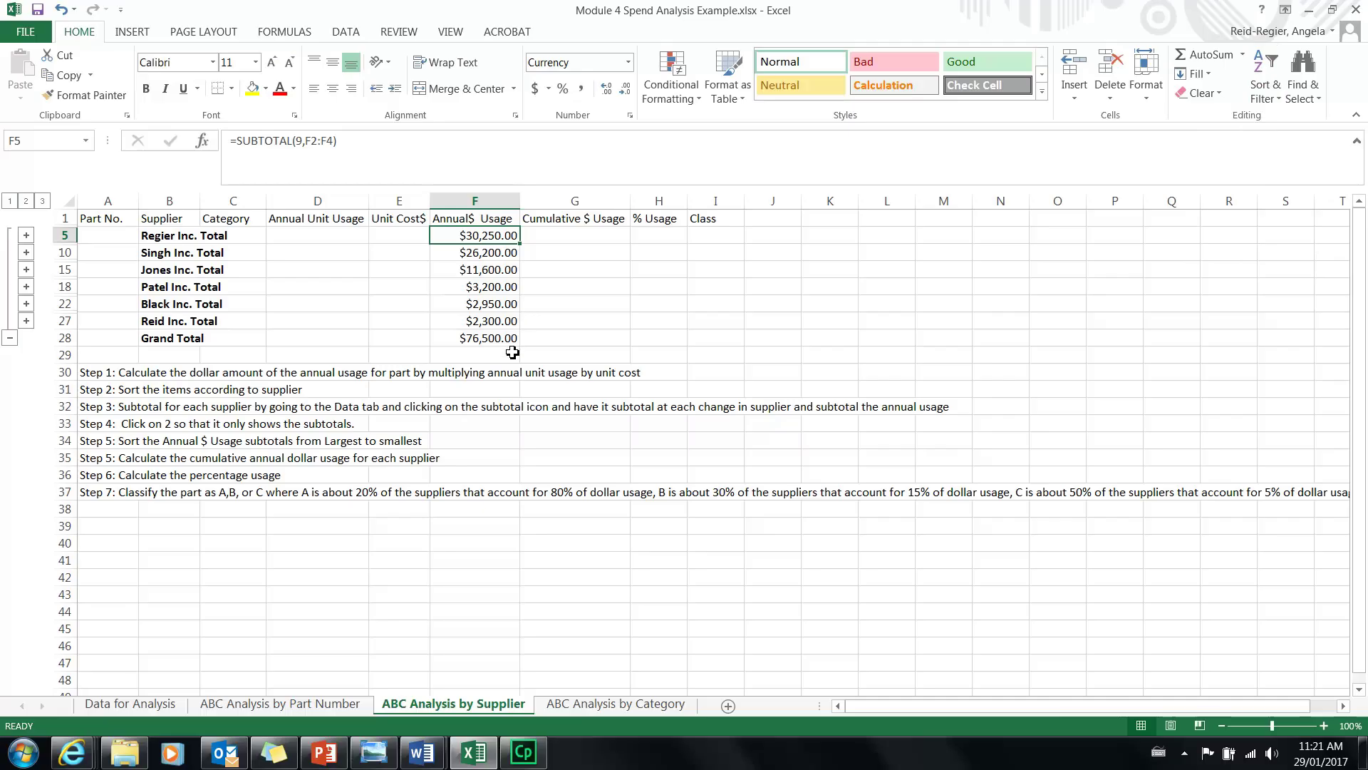
Start the Cumulative $ Usage column by entering =F5 in G5 for the Regier Inc. total.
{"action": "left_click", "coordinate": [585, 235]}
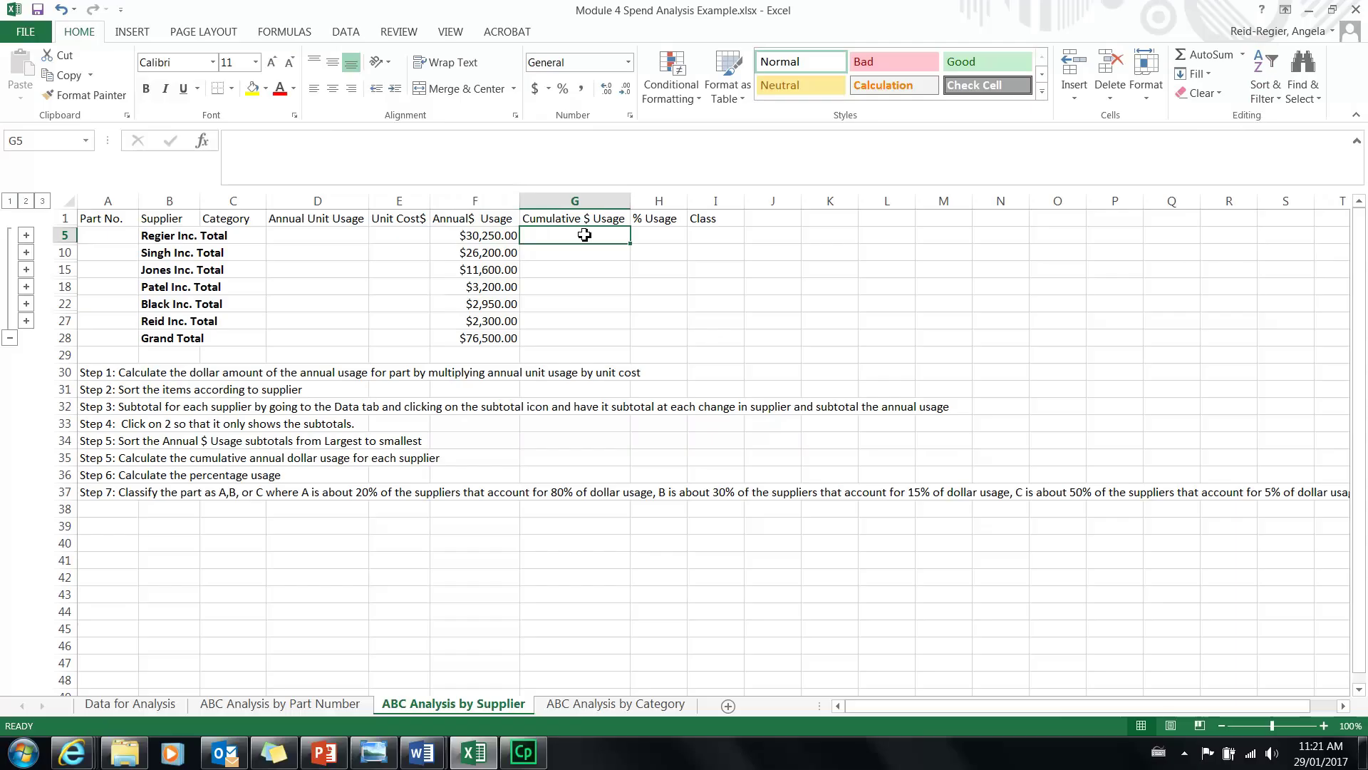
{"action": "type", "text": "="}
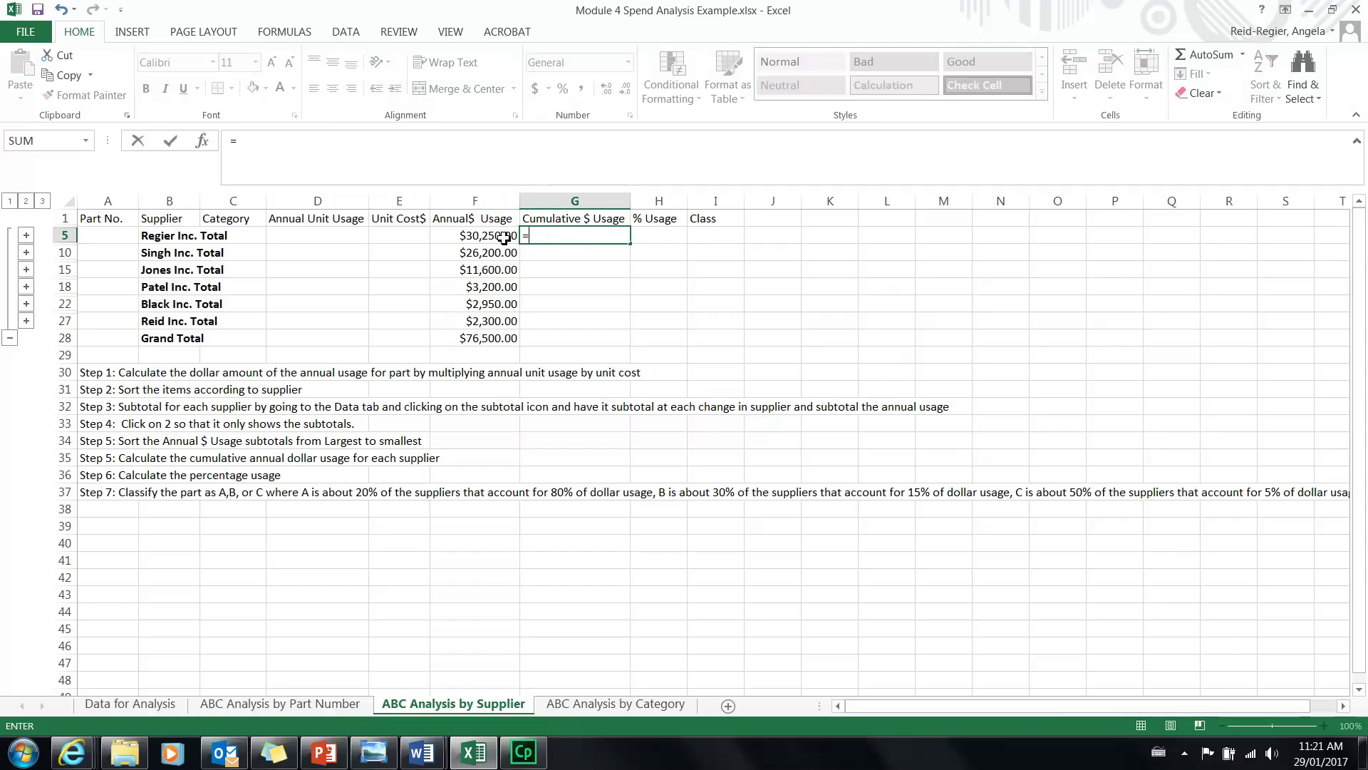
{"action": "left_click", "coordinate": [481, 238]}
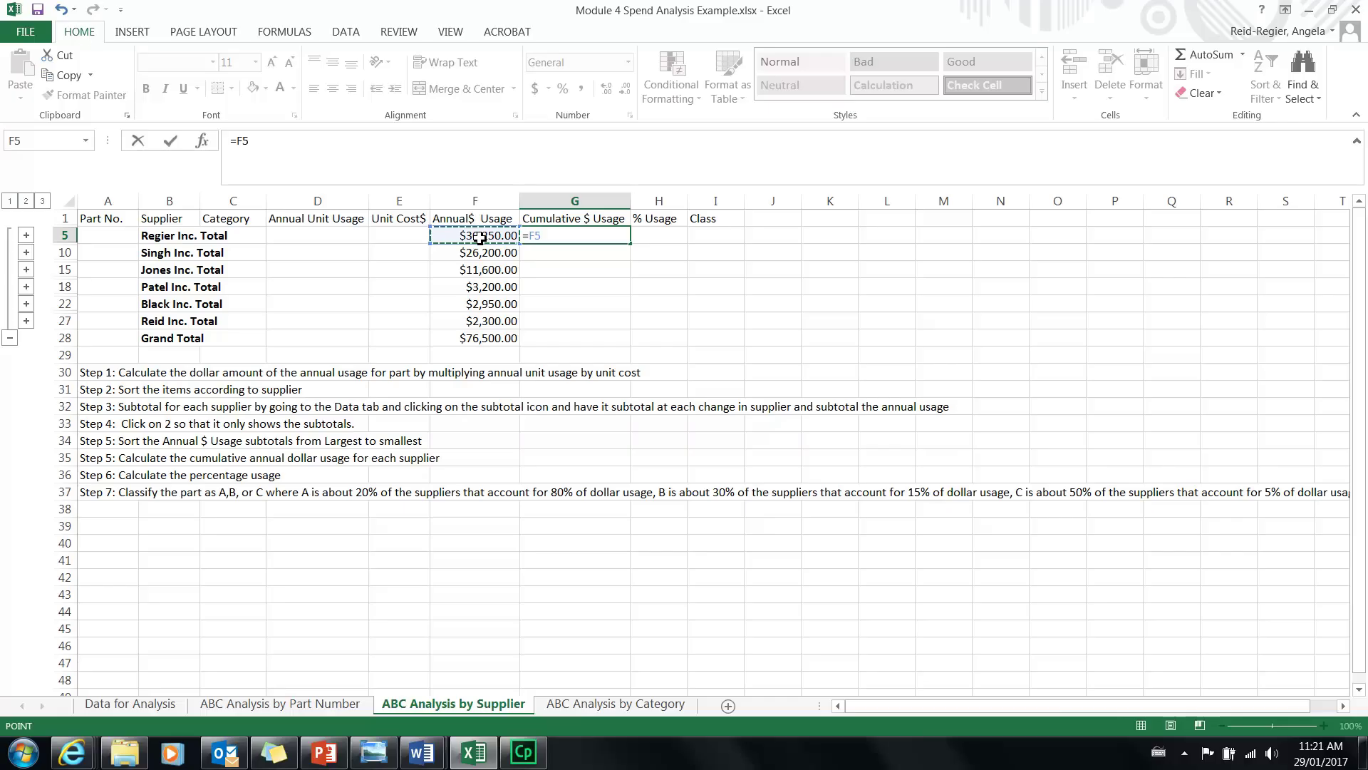
{"action": "key", "text": "Return"}
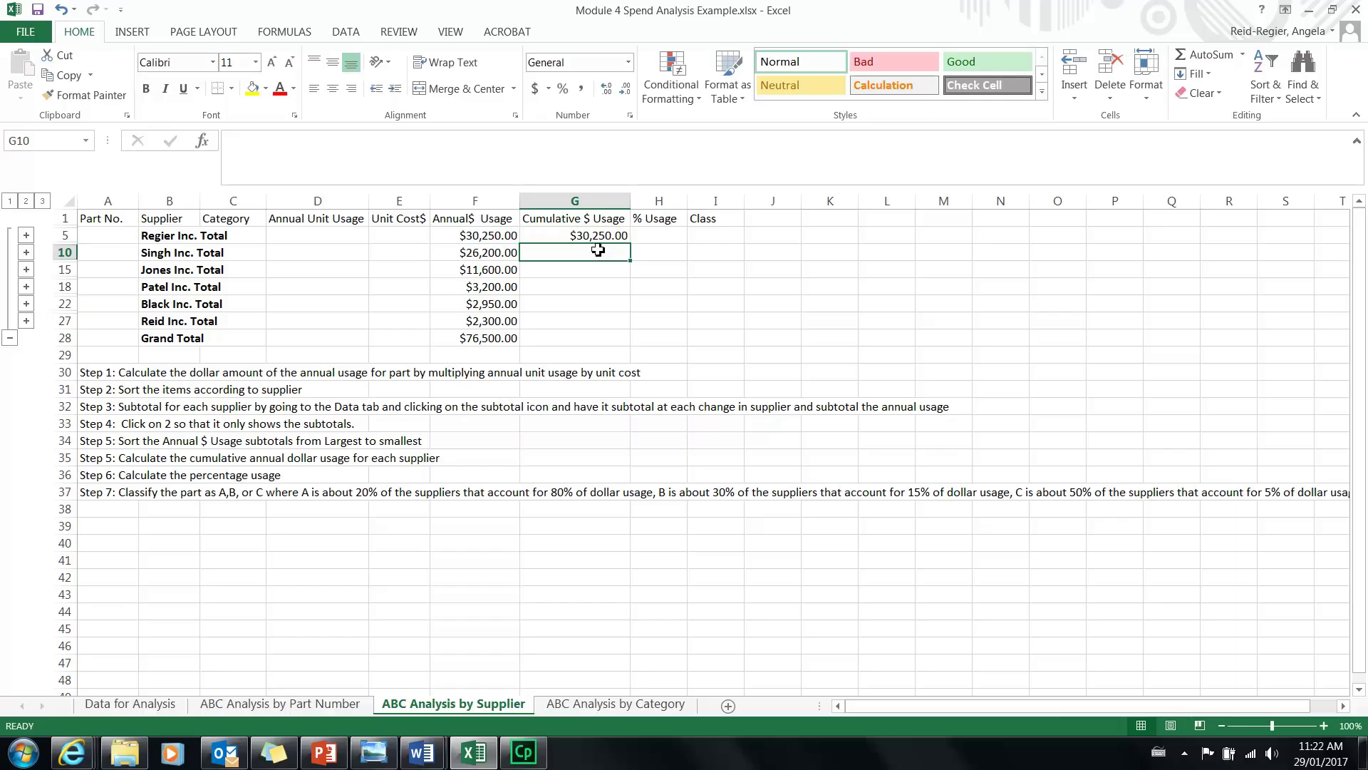
{"action": "type", "text": "="}
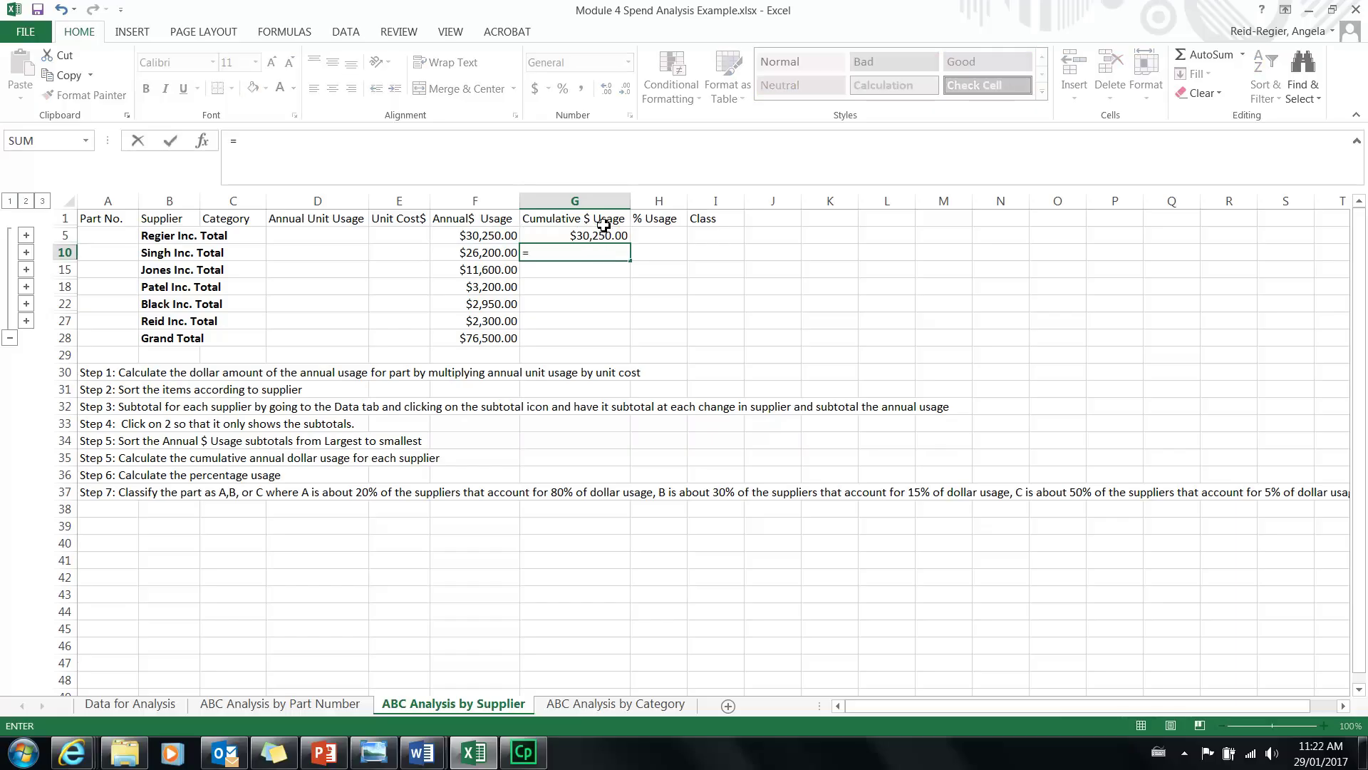
{"action": "left_click", "coordinate": [606, 234]}
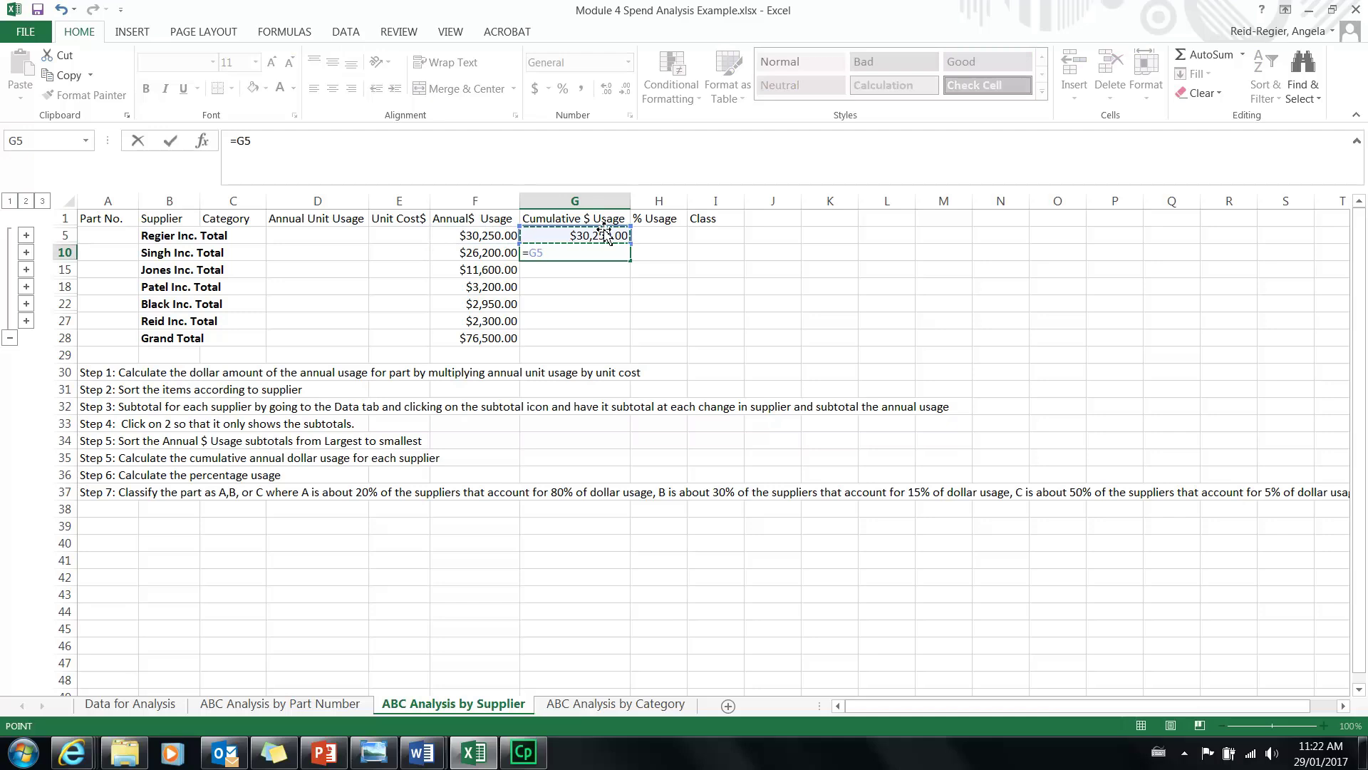
{"action": "type", "text": "="}
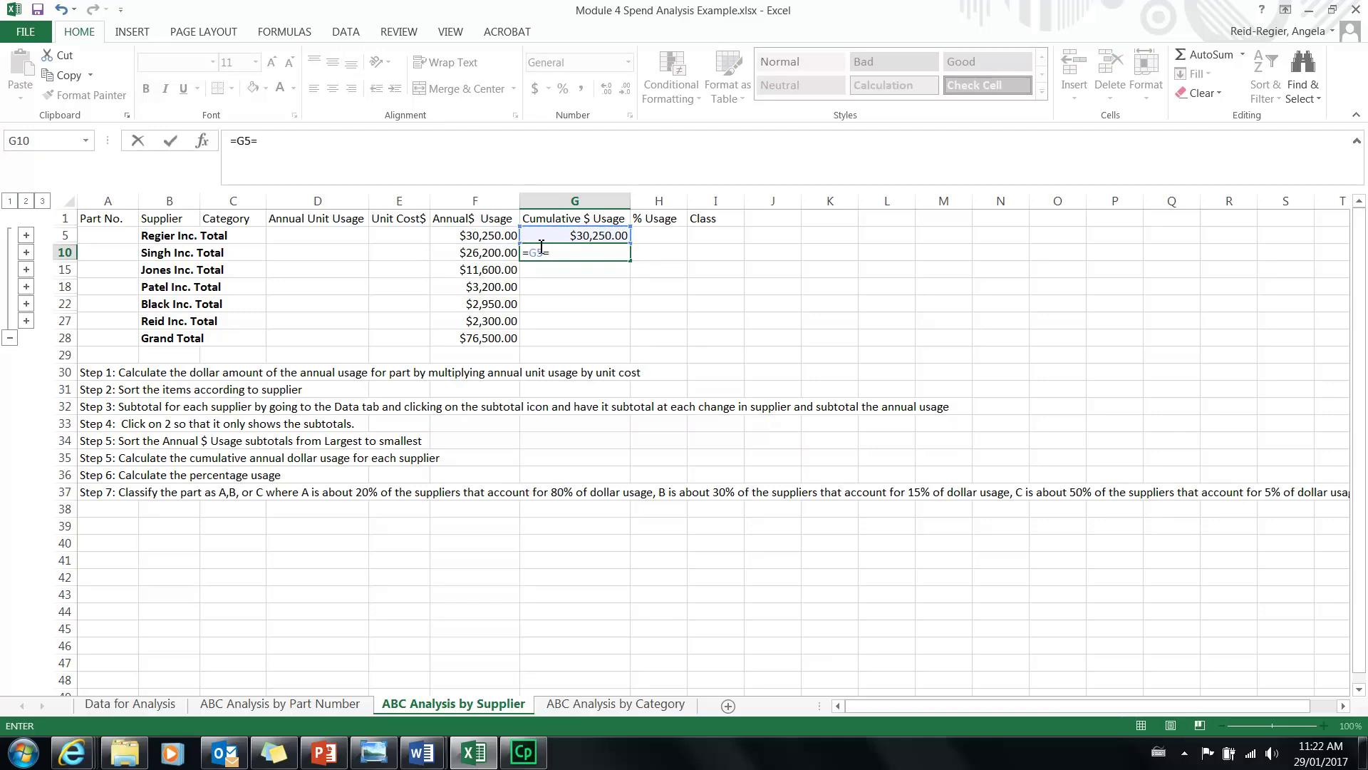
{"action": "left_click", "coordinate": [474, 255]}
{"action": "key", "text": "Return"}
Enter =G5+F10 in G10 as the cumulative dollar usage for the Singh Inc. total.
{"action": "left_click", "coordinate": [563, 254]}
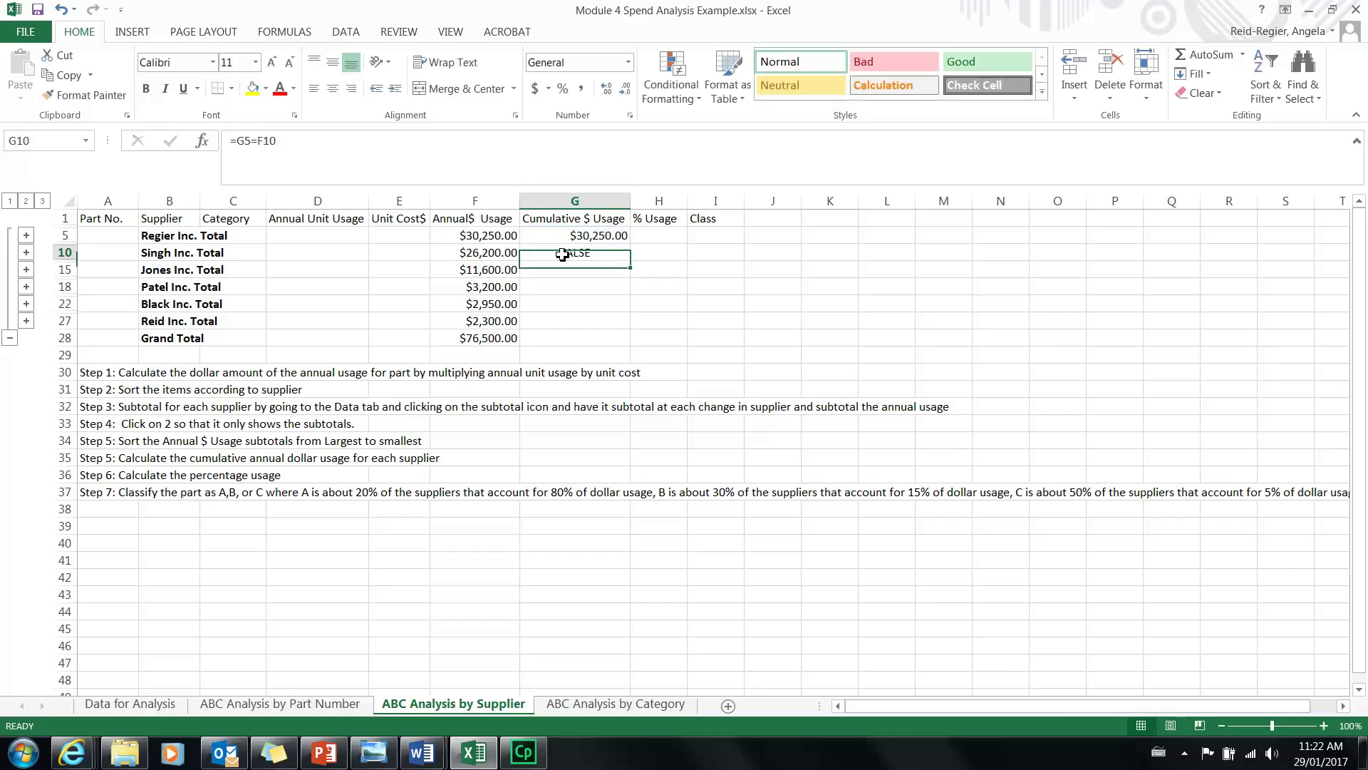
{"action": "type", "text": "="}
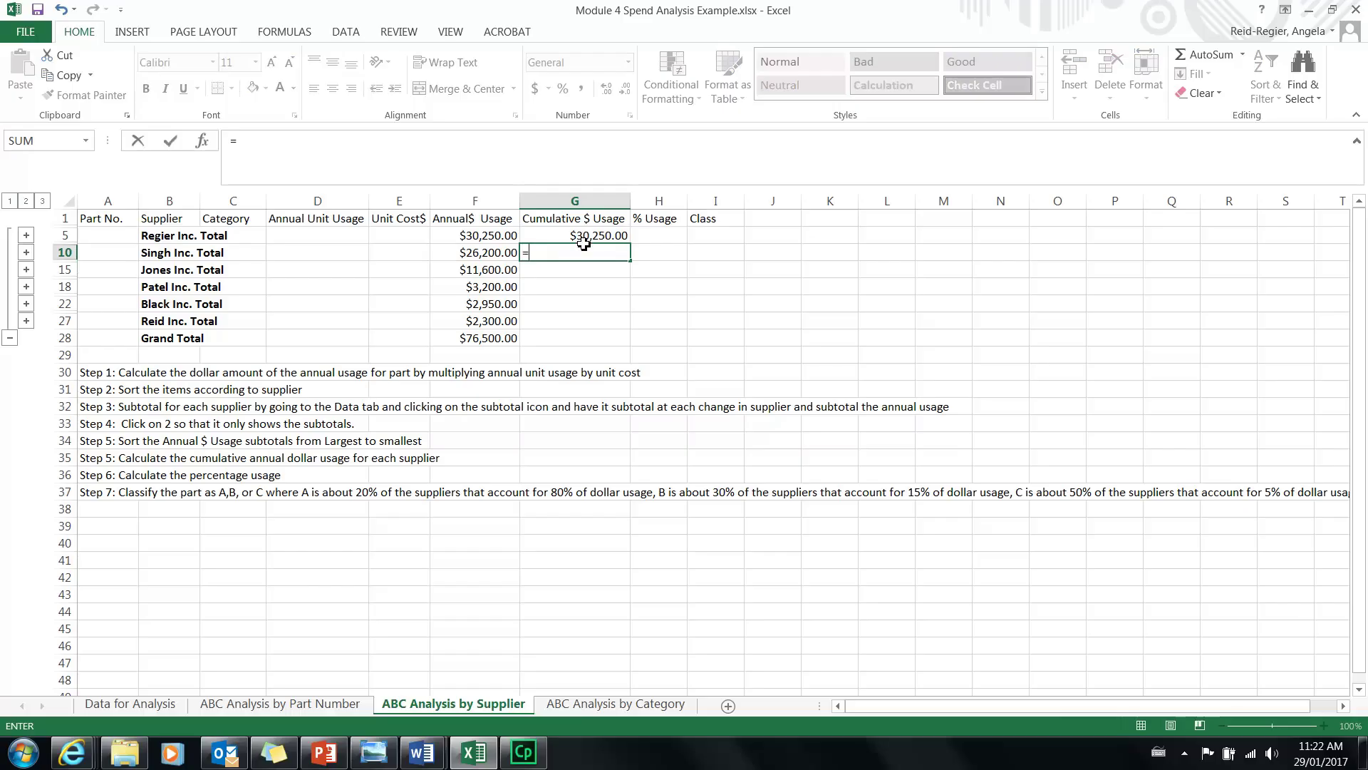
{"action": "left_click", "coordinate": [593, 236]}
{"action": "type", "text": "=G5+"}
{"action": "left_click", "coordinate": [479, 255]}
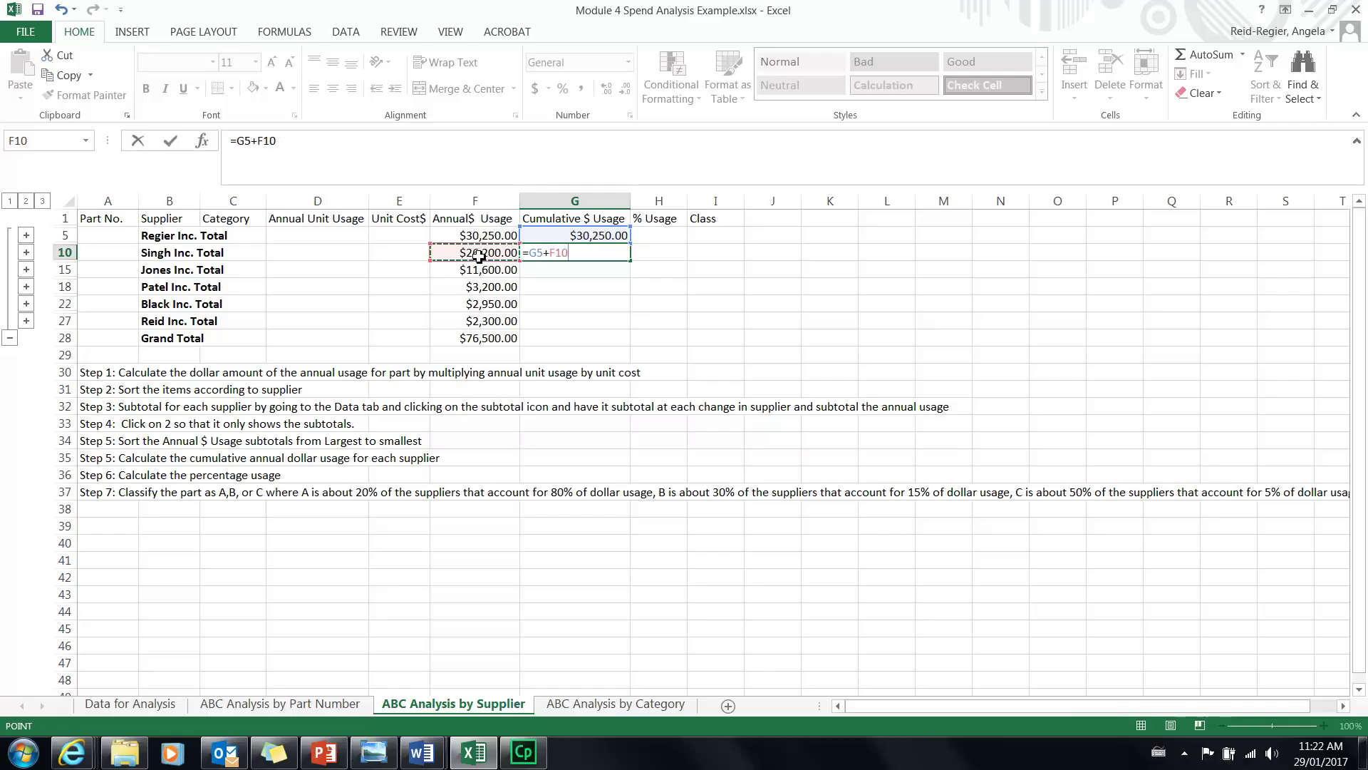
{"action": "key", "text": "Return"}
Calculate the cumulative dollar usage for the Jones Inc. total in G15 with =G10+F15.
{"action": "type", "text": "="}
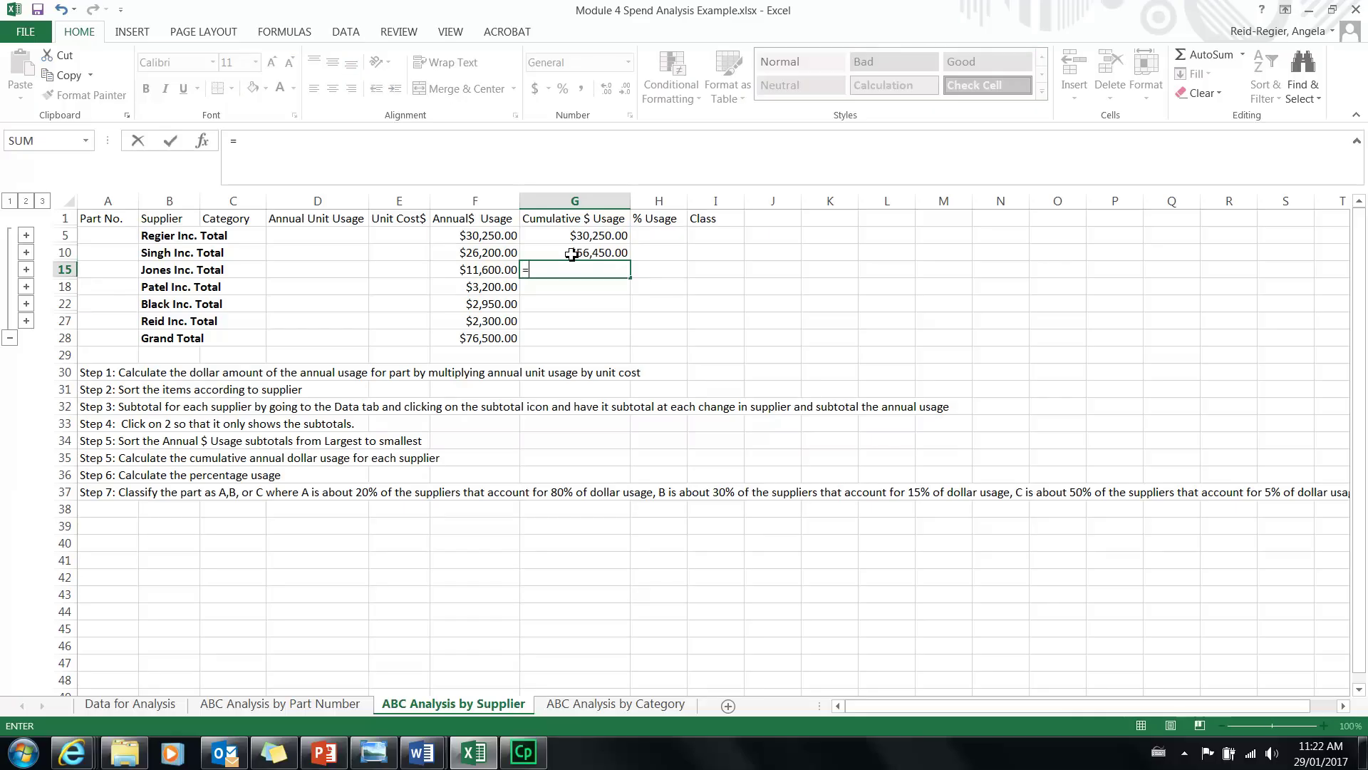
{"action": "left_click", "coordinate": [573, 253]}
{"action": "type", "text": "+"}
{"action": "left_click", "coordinate": [482, 271]}
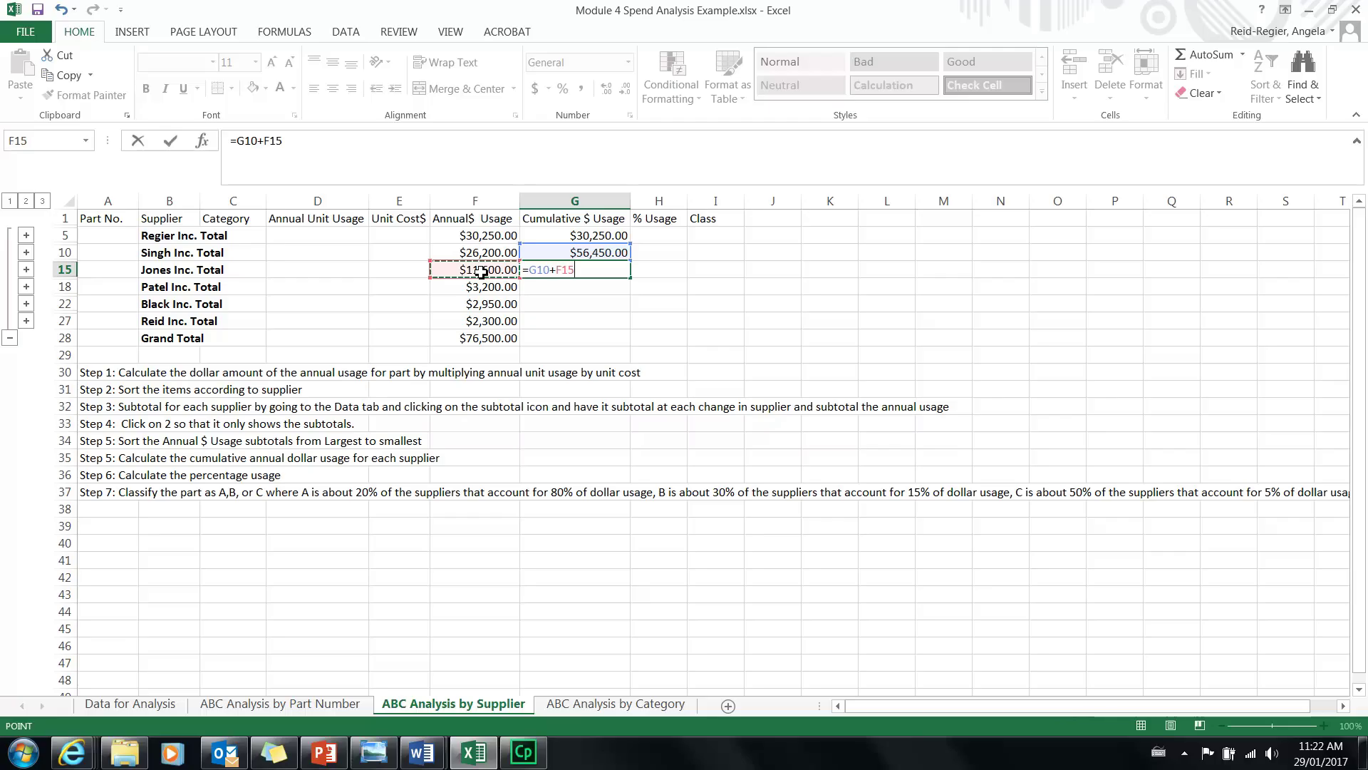
{"action": "key", "text": "Return"}
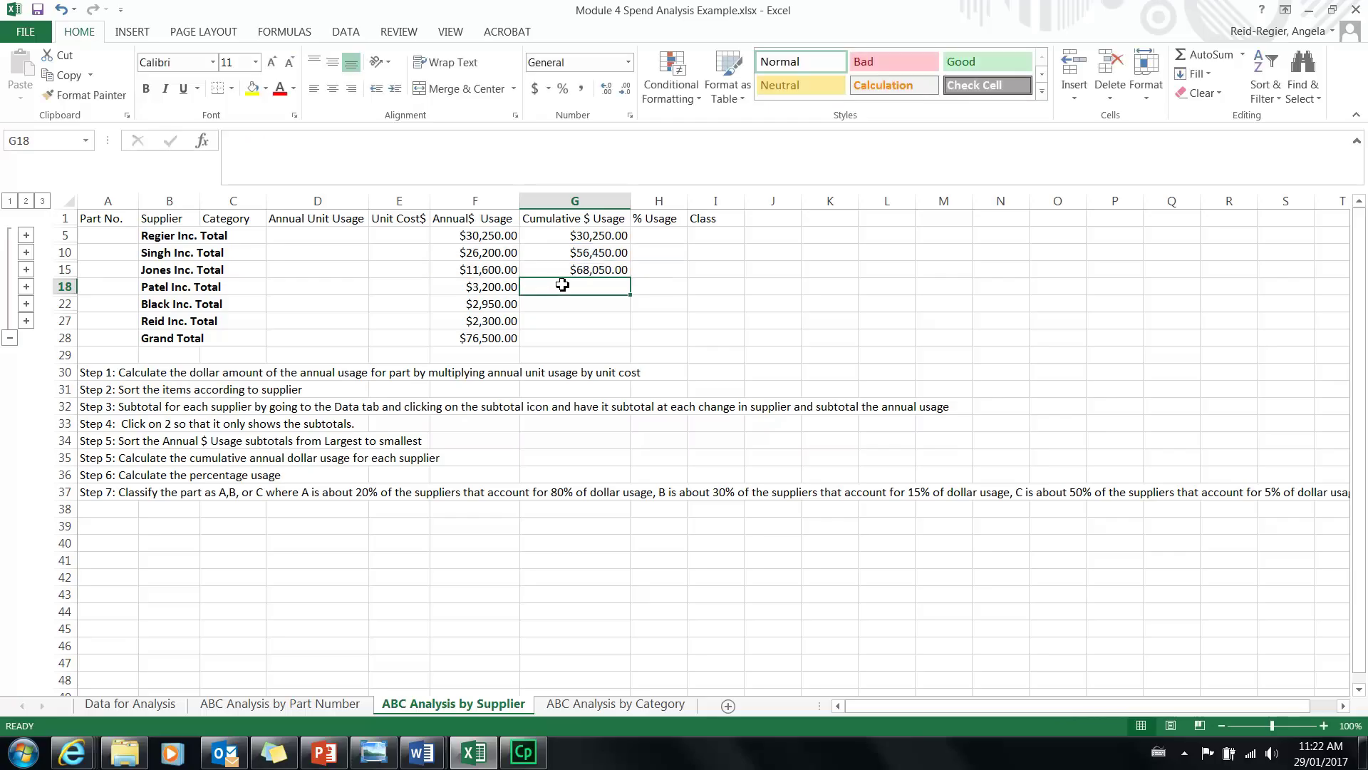
Calculate the cumulative dollar usage for the Patel Inc. total in G18 with =G15+F18.
{"action": "type", "text": "="}
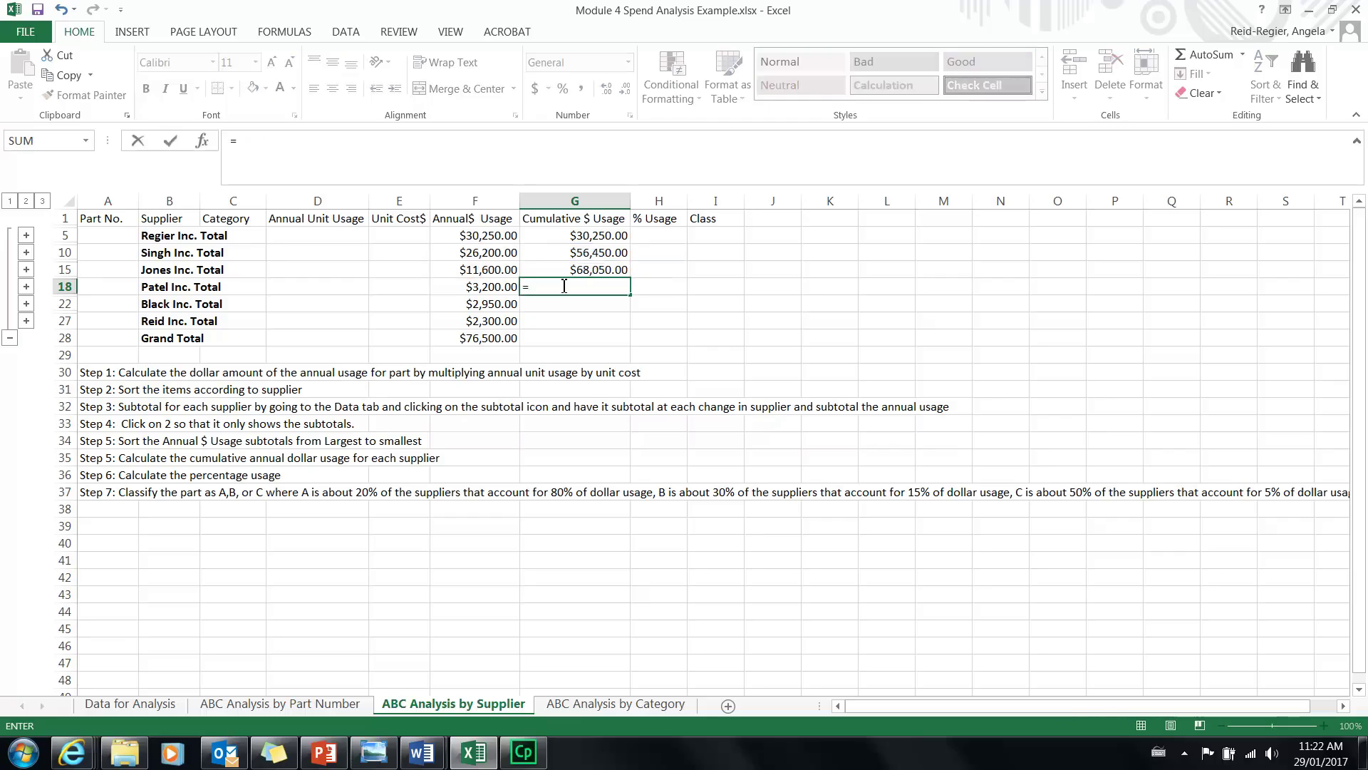
{"action": "left_click", "coordinate": [581, 268]}
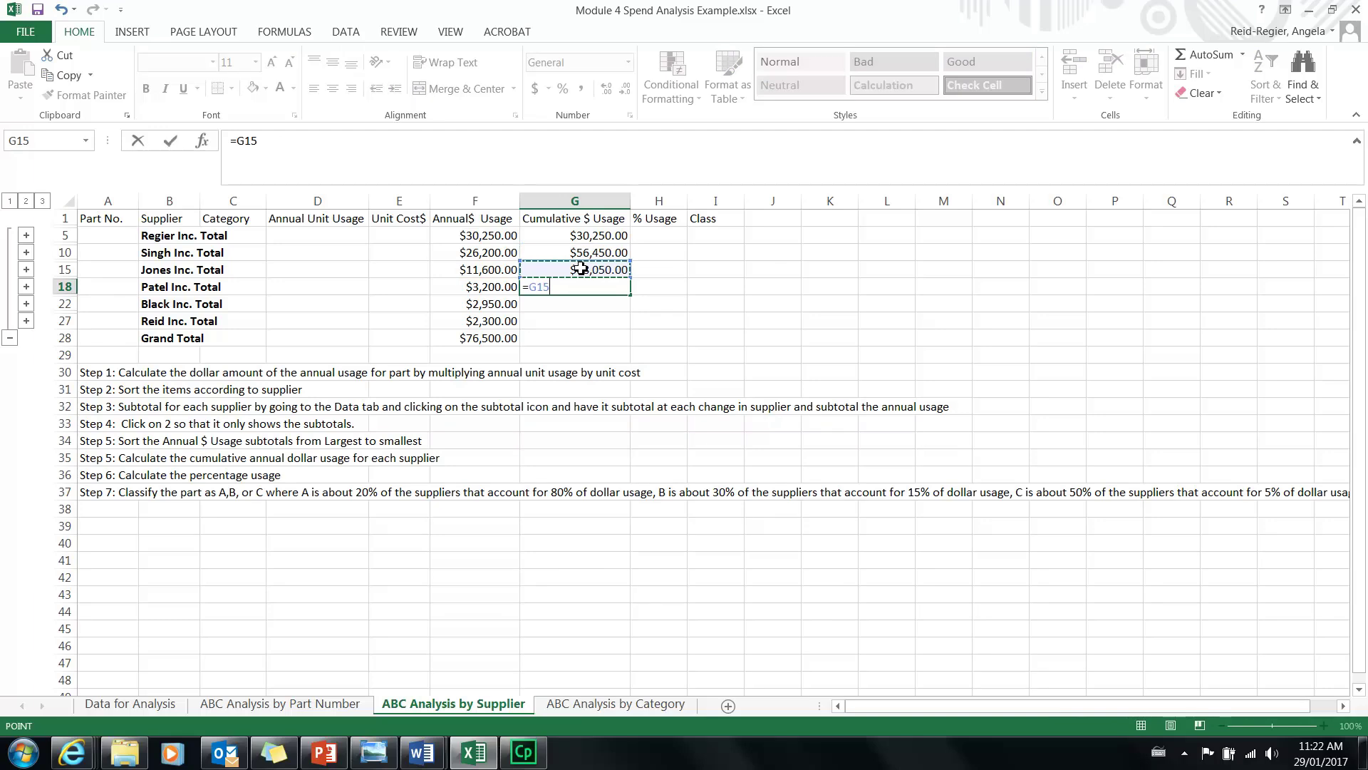
{"action": "type", "text": "+"}
{"action": "left_click", "coordinate": [496, 286]}
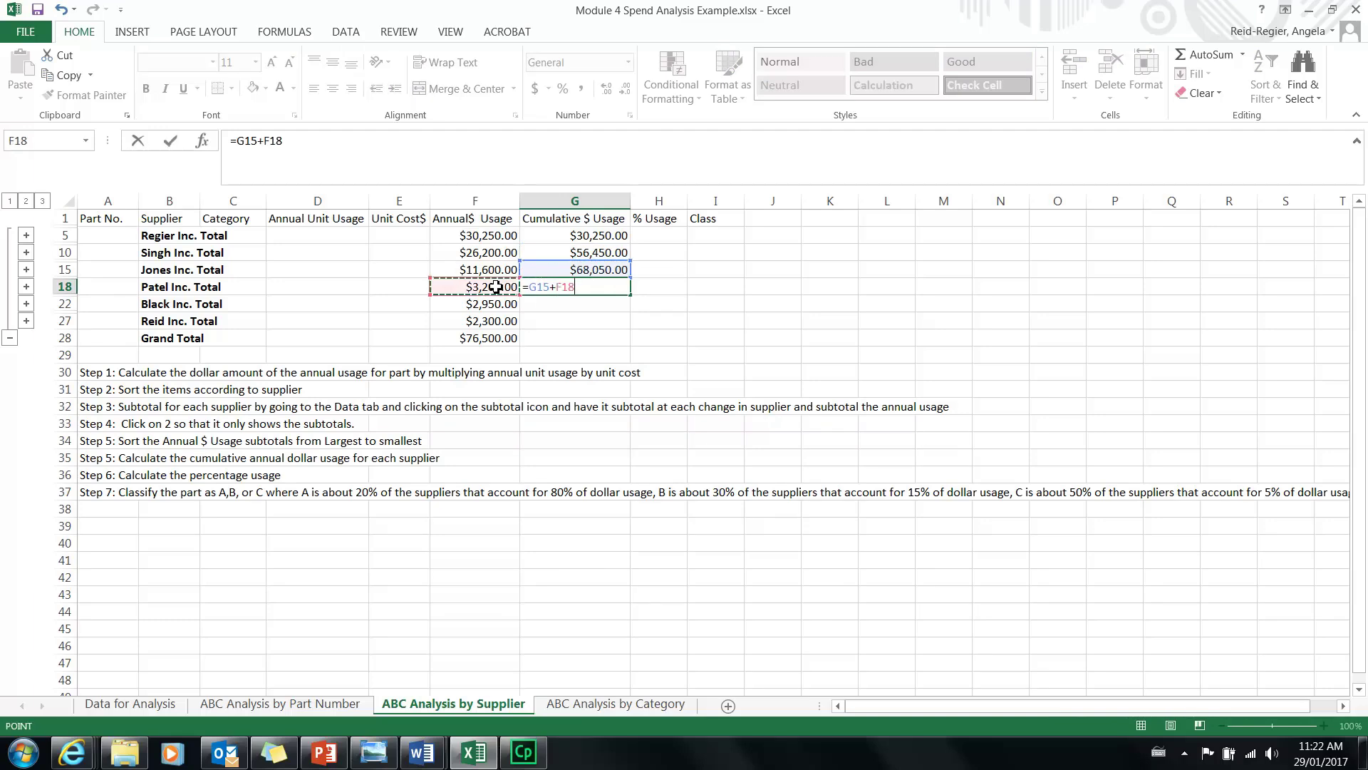
{"action": "key", "text": "Return"}
Calculate the cumulative dollar usage for the Black Inc. total in G22 with =G18+F22.
{"action": "type", "text": "="}
{"action": "left_click", "coordinate": [571, 283]}
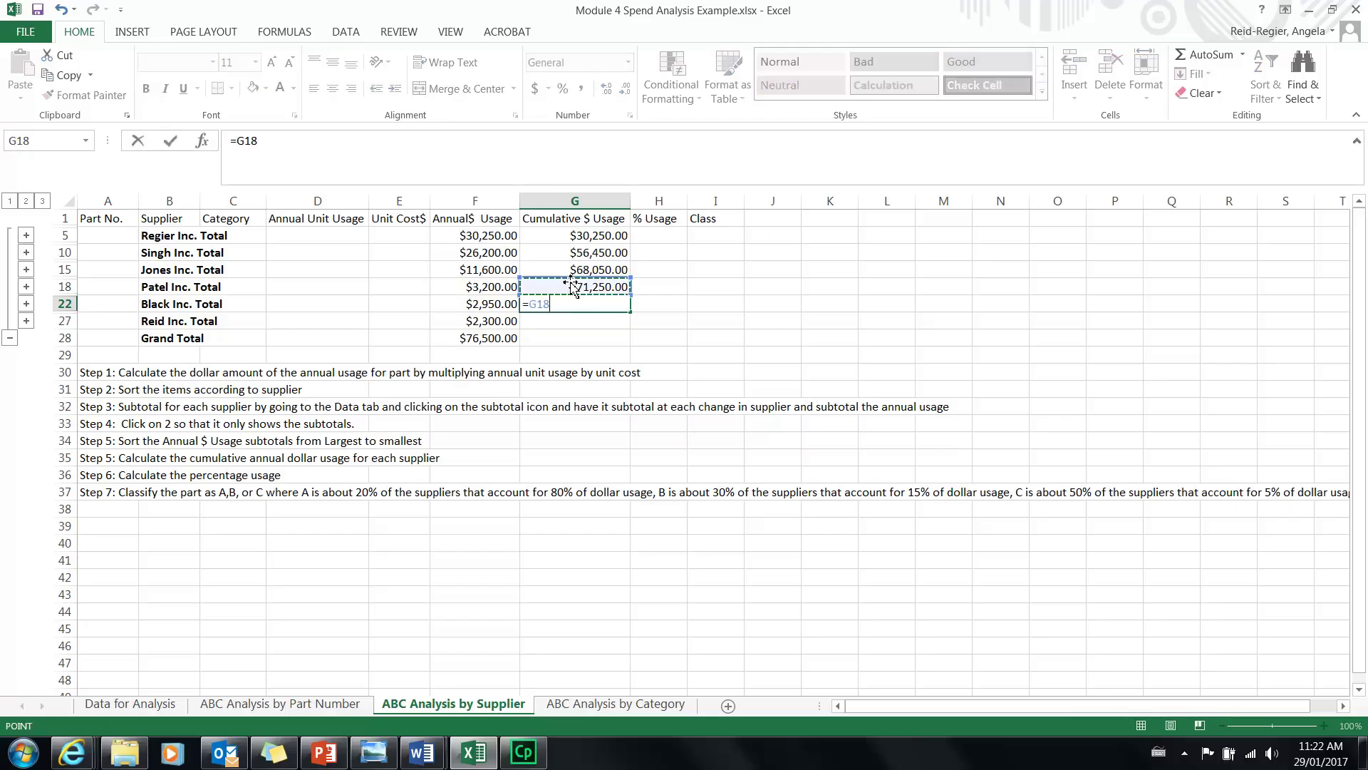
{"action": "type", "text": "+"}
{"action": "left_click", "coordinate": [501, 307]}
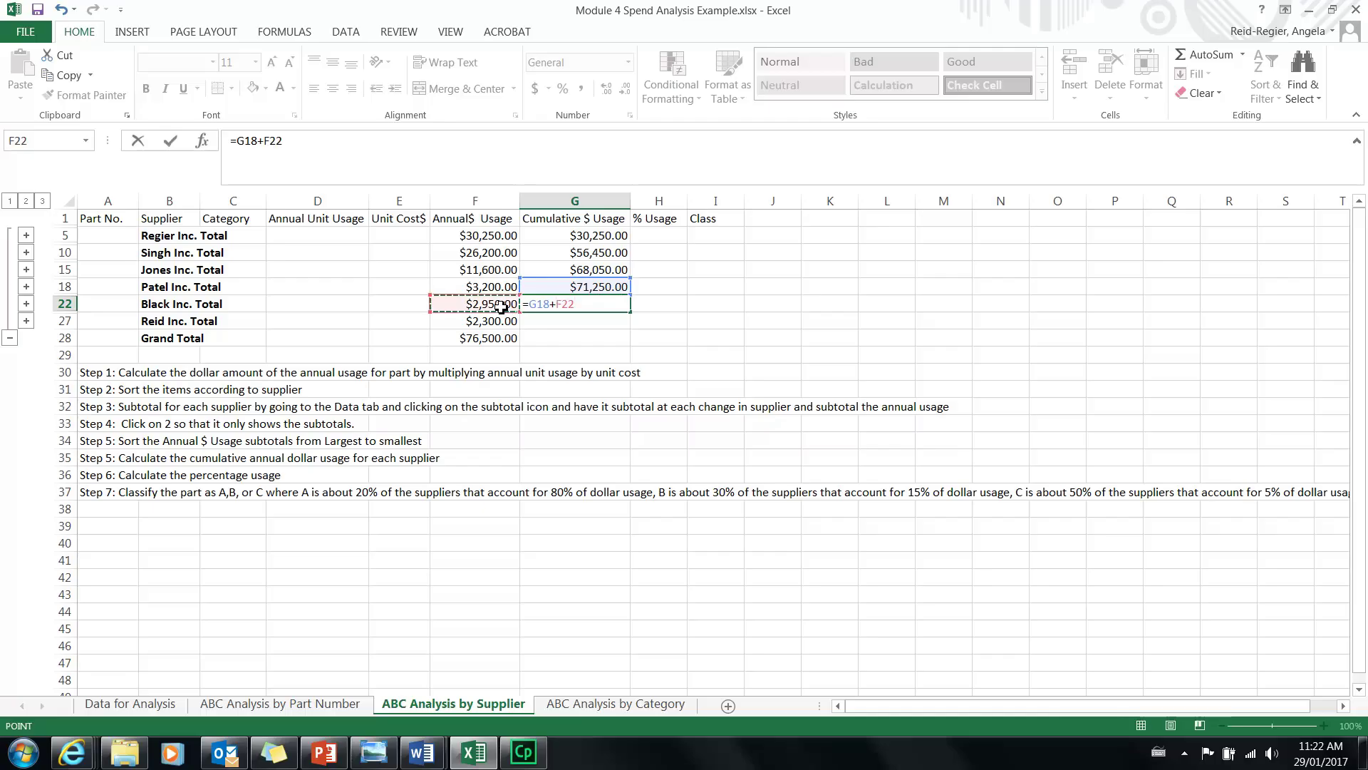
{"action": "key", "text": "Return"}
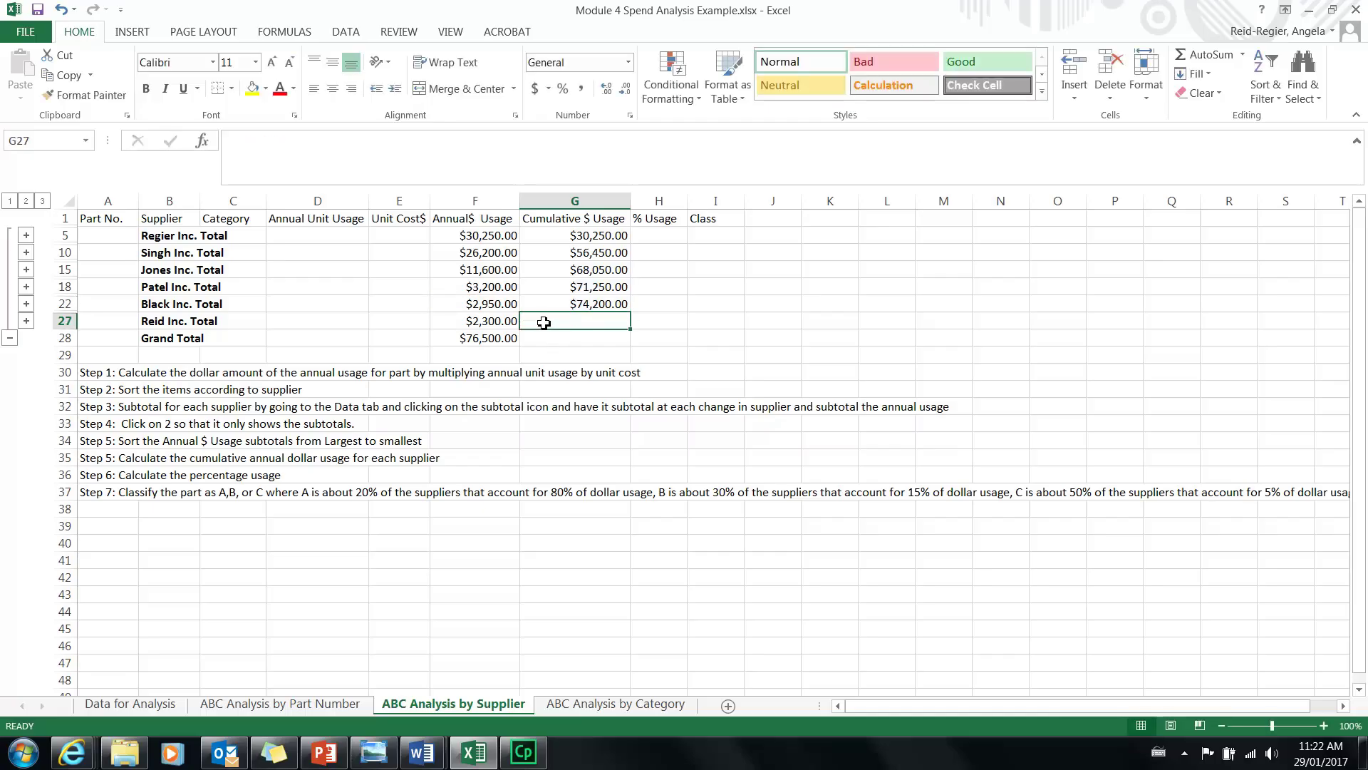
Calculate the cumulative dollar usage for the Reid Inc. total in G27 by adding F27 to G22.
{"action": "type", "text": "="}
{"action": "left_click", "coordinate": [565, 305]}
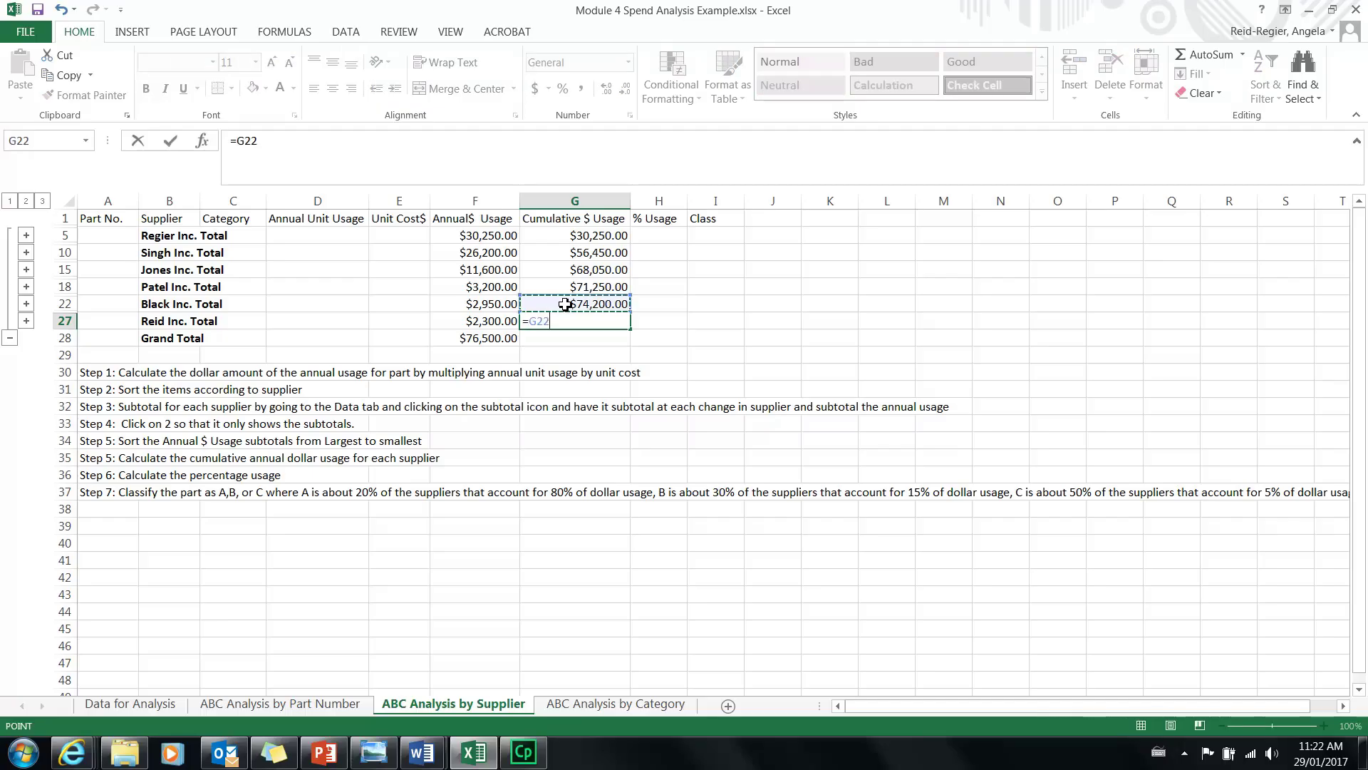
{"action": "type", "text": "+"}
{"action": "left_click", "coordinate": [487, 322]}
{"action": "key", "text": "Return"}
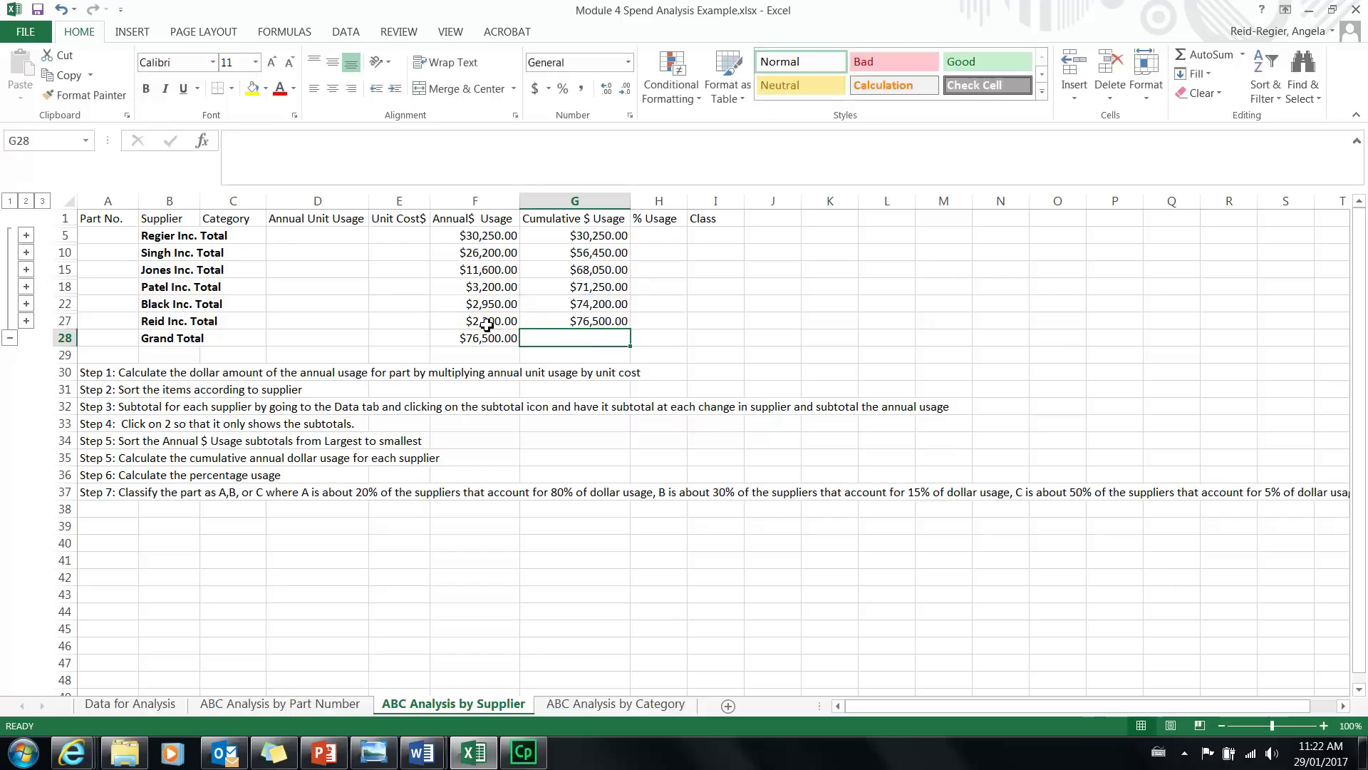
{"action": "left_click", "coordinate": [552, 318]}
{"action": "left_click", "coordinate": [502, 338]}
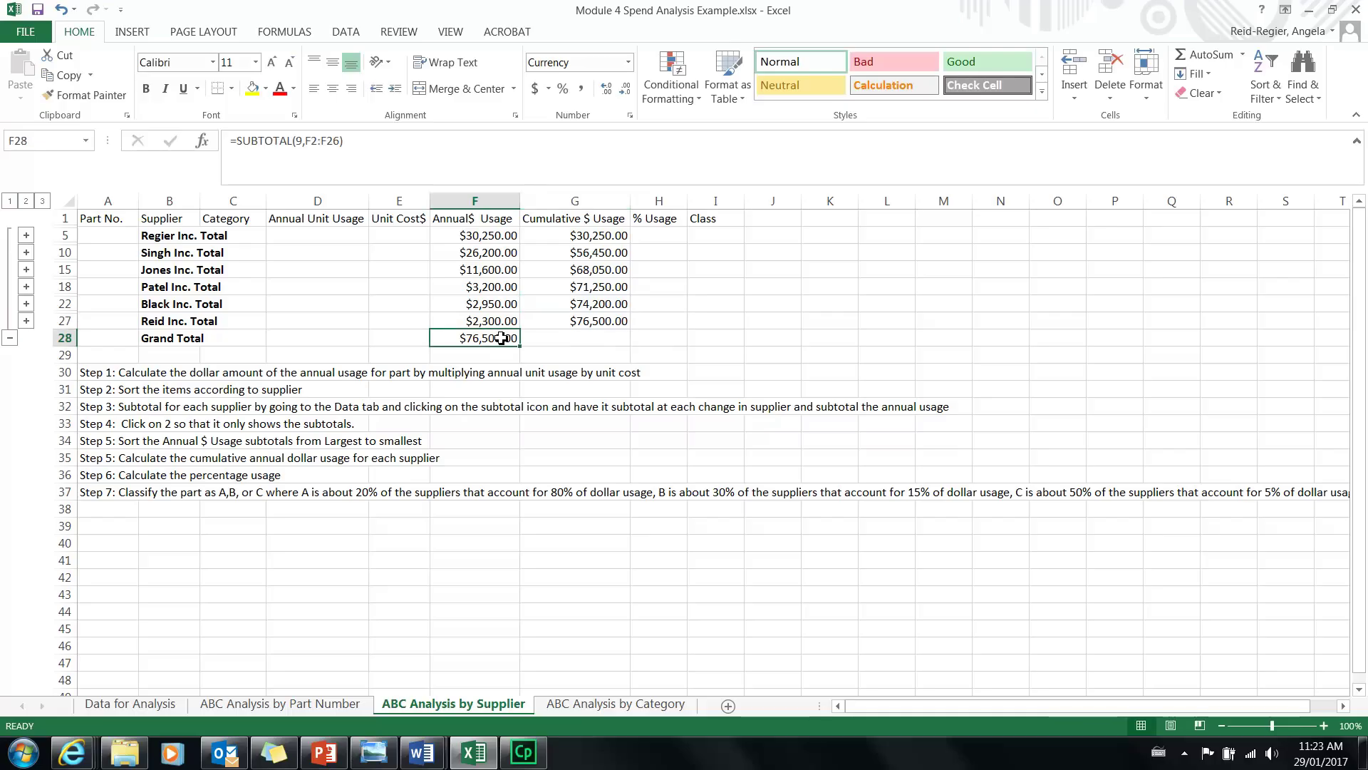
{"action": "left_click", "coordinate": [653, 236]}
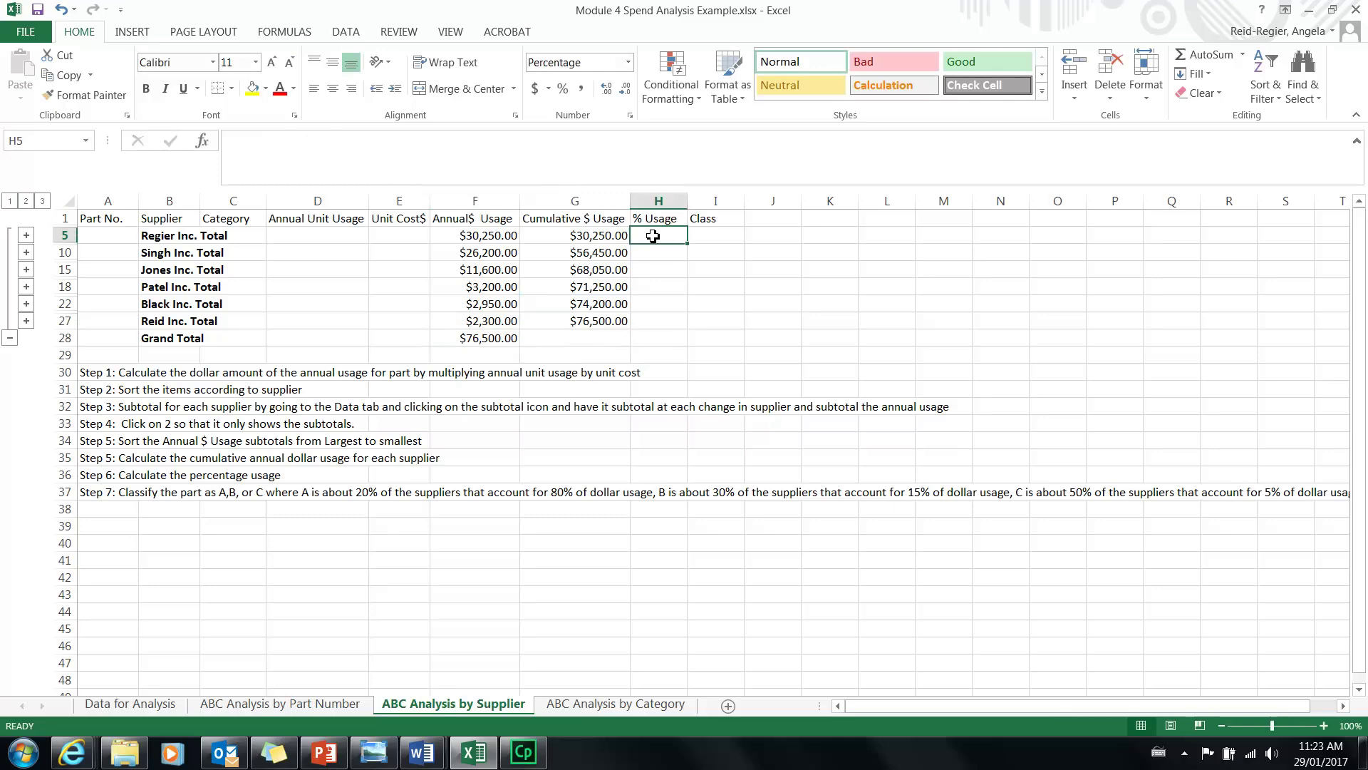
{"action": "type", "text": "="}
{"action": "left_click", "coordinate": [589, 236]}
{"action": "type", "text": "/"}
{"action": "left_click", "coordinate": [483, 340]}
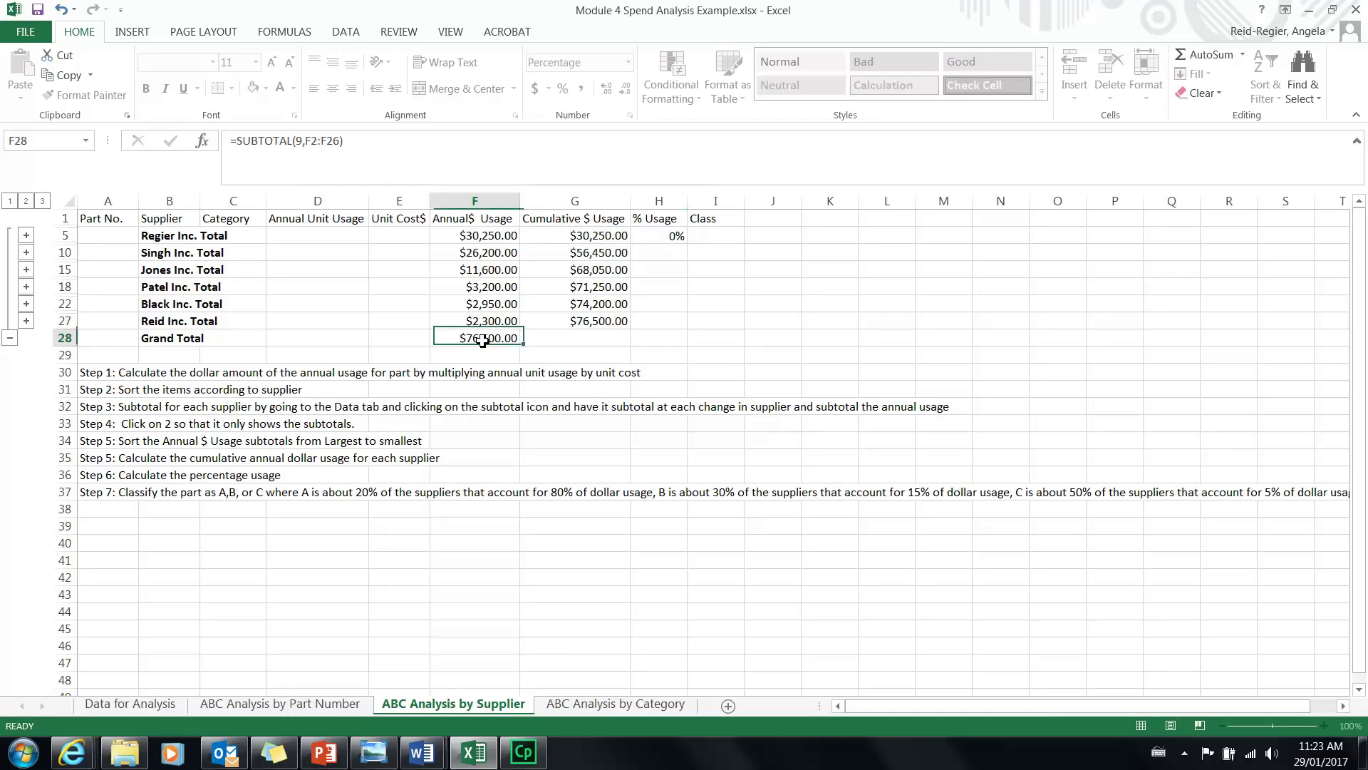
Calculate the percentage usage for the Regier Inc. total in H5 with =G5/F28.
{"action": "left_click", "coordinate": [657, 237]}
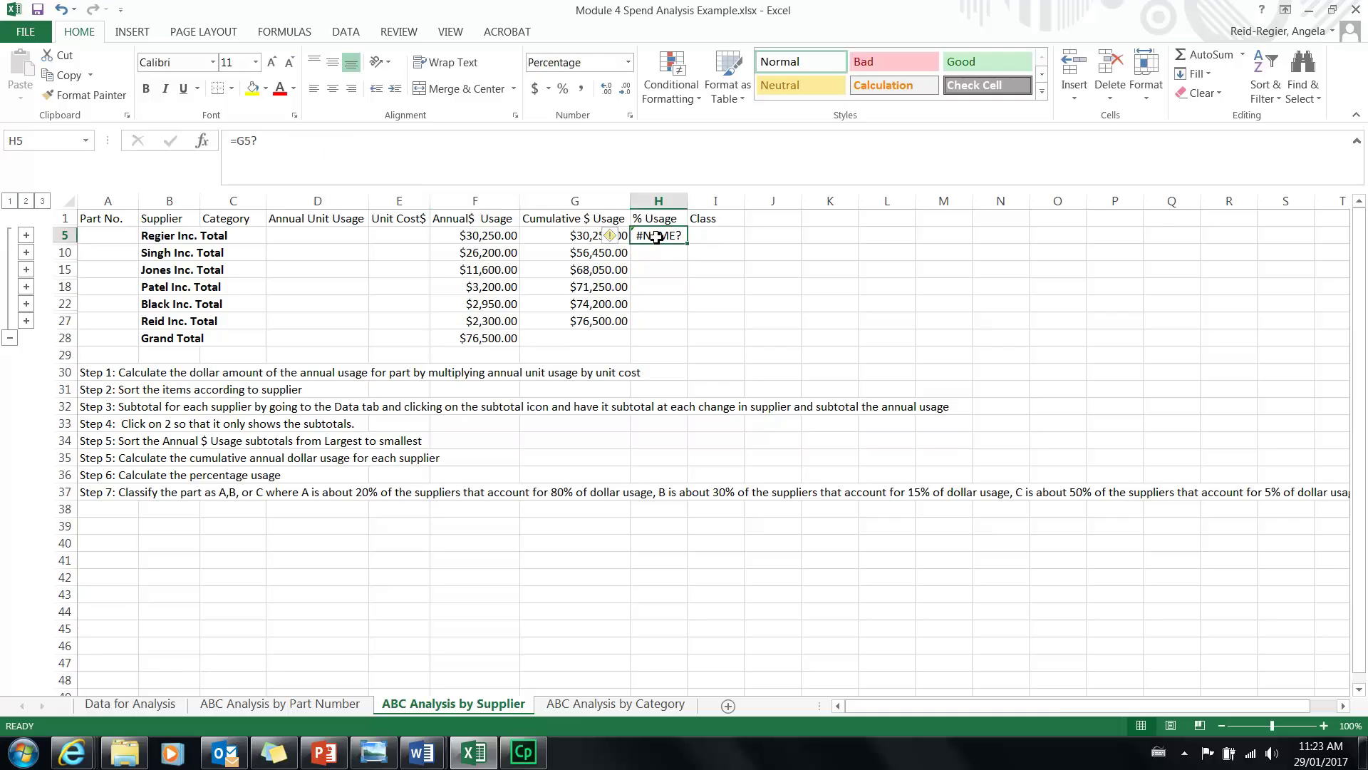
{"action": "type", "text": "="}
{"action": "left_click", "coordinate": [597, 237]}
{"action": "type", "text": "/"}
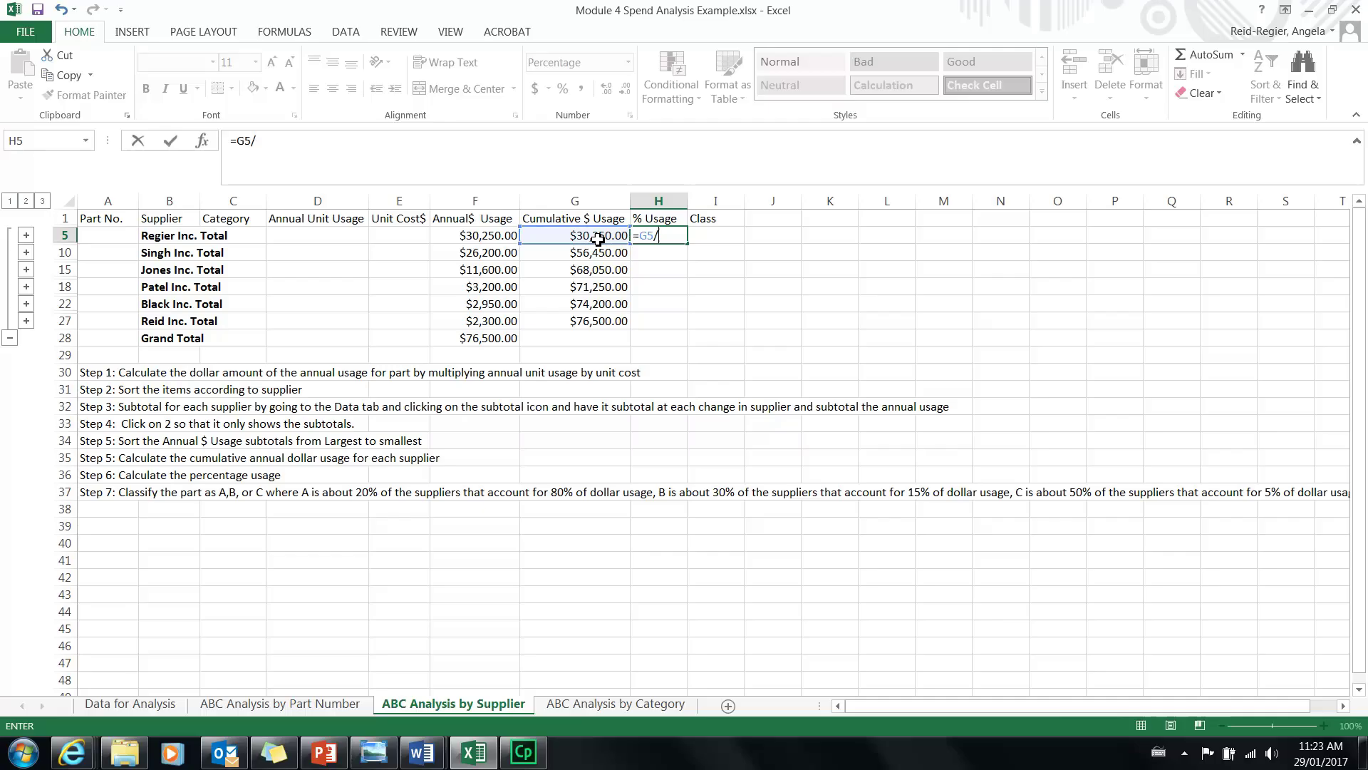
{"action": "left_click", "coordinate": [495, 339]}
{"action": "key", "text": "Return"}
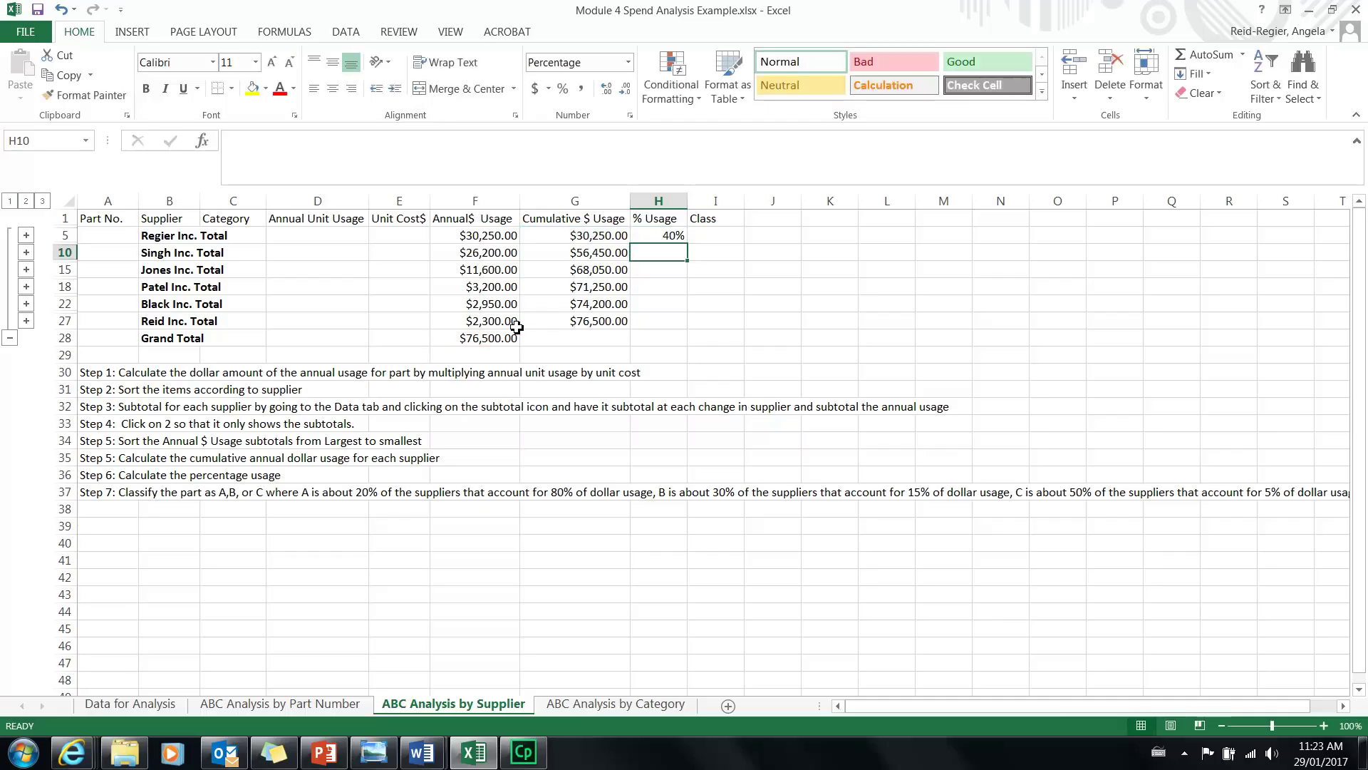
Make the grand total reference in H5 absolute so the formula reads =G5/$F$28.
{"action": "left_click", "coordinate": [654, 235]}
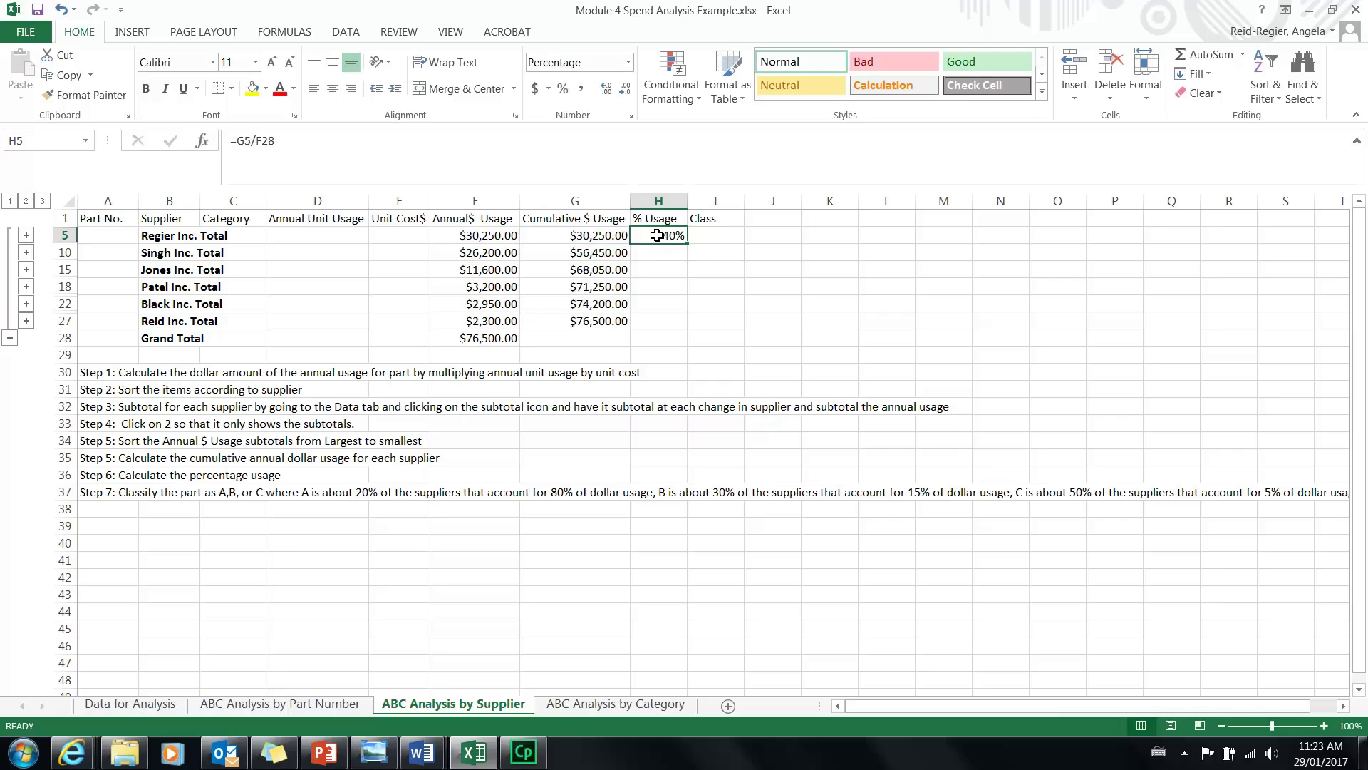
{"action": "left_click", "coordinate": [256, 141]}
{"action": "type", "text": "$"}
{"action": "key", "text": "Right"}
{"action": "type", "text": "$"}
{"action": "key", "text": "Return"}
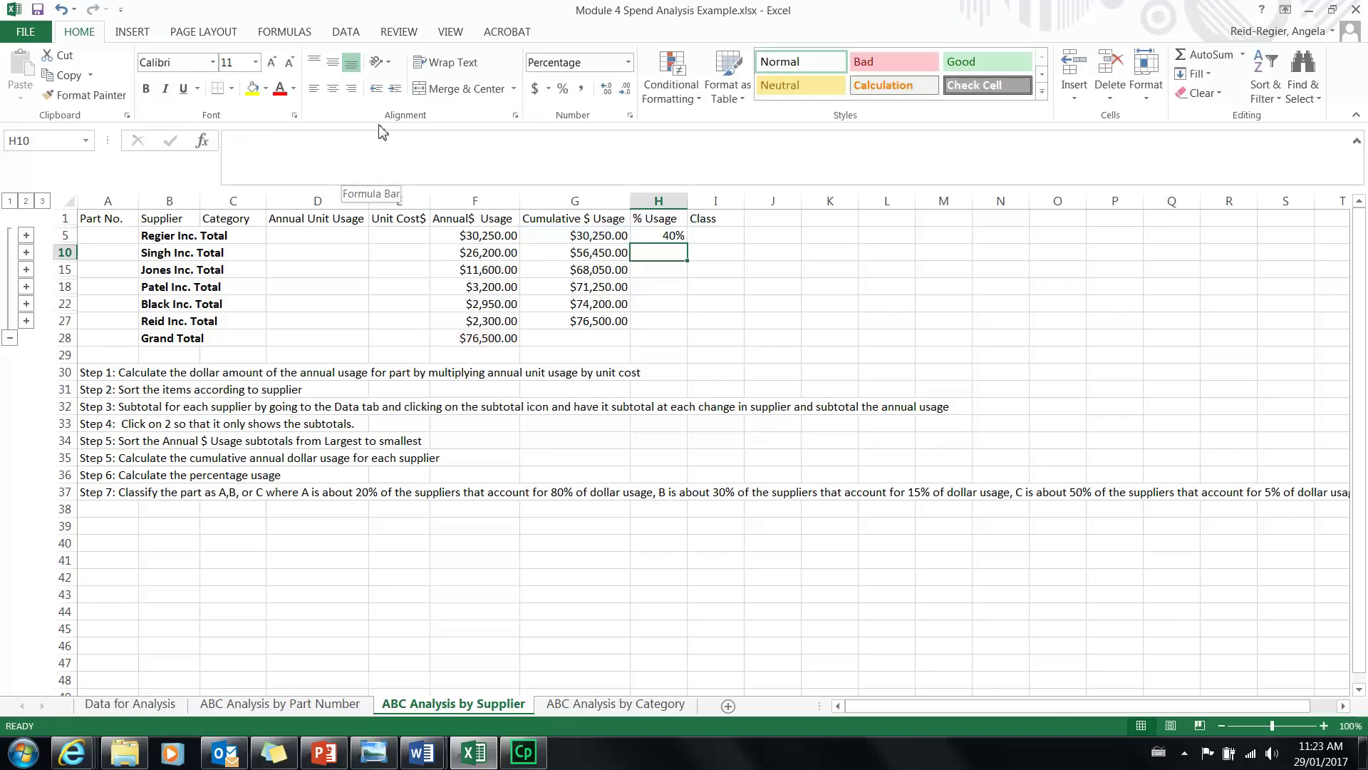
Fill the percentage usage formula from H5 down to the Reid Inc. total in H27.
{"action": "left_click", "coordinate": [663, 234]}
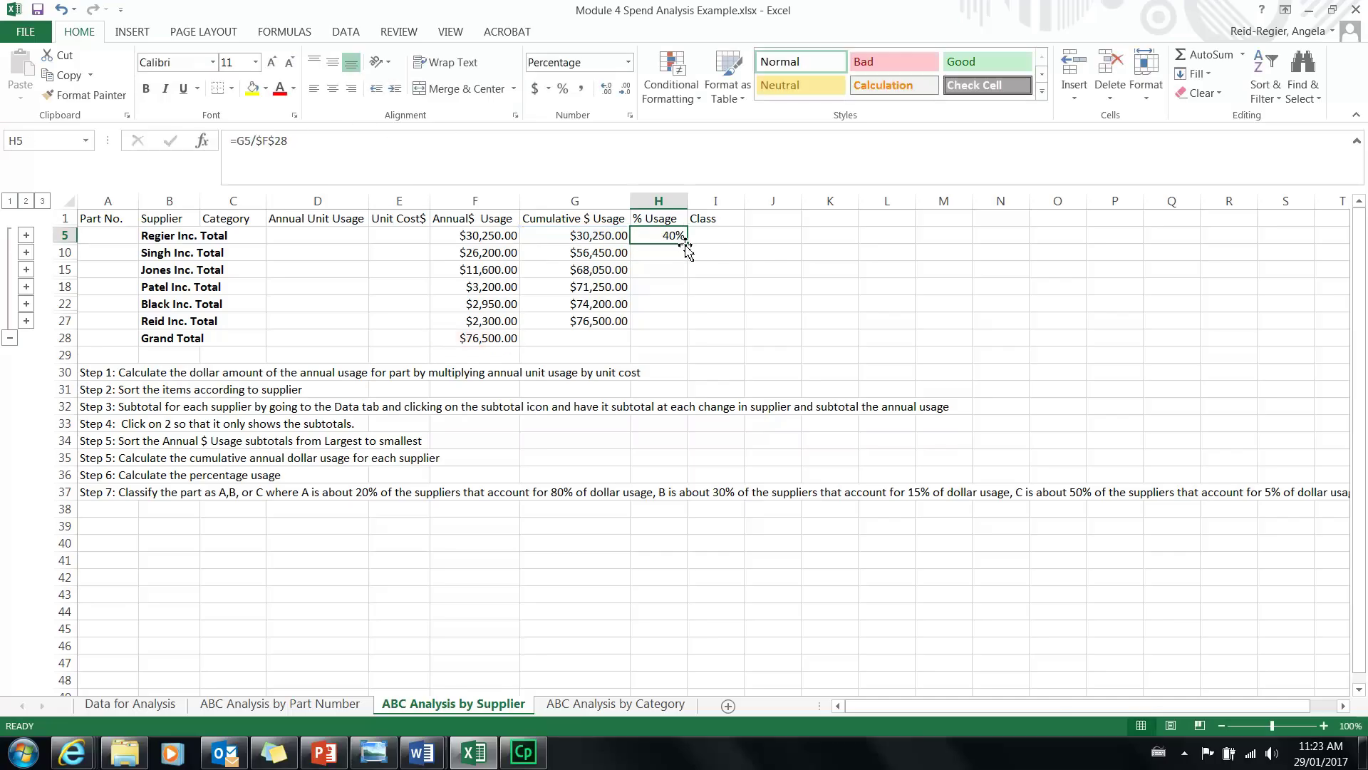
{"action": "left_click_drag", "start_coordinate": [689, 245], "coordinate": [670, 326]}
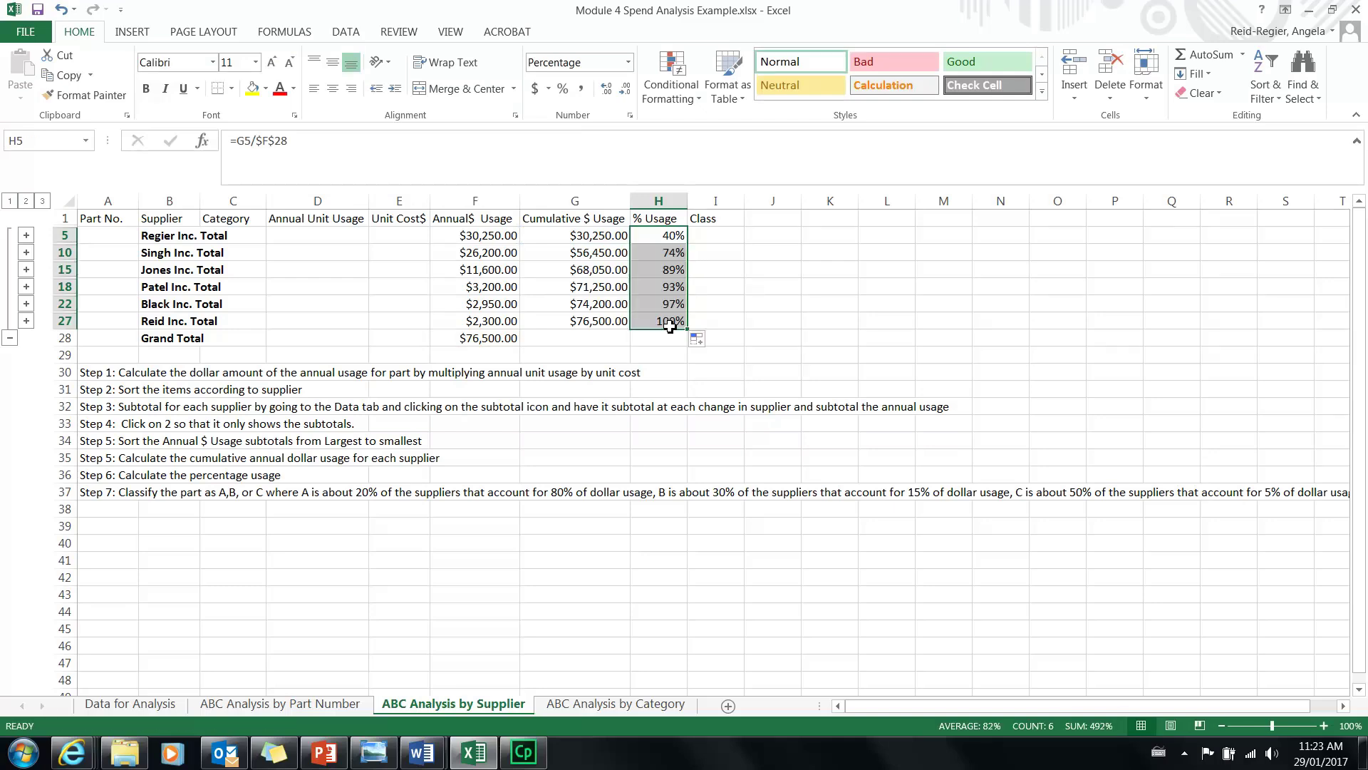
{"action": "left_click", "coordinate": [749, 328]}
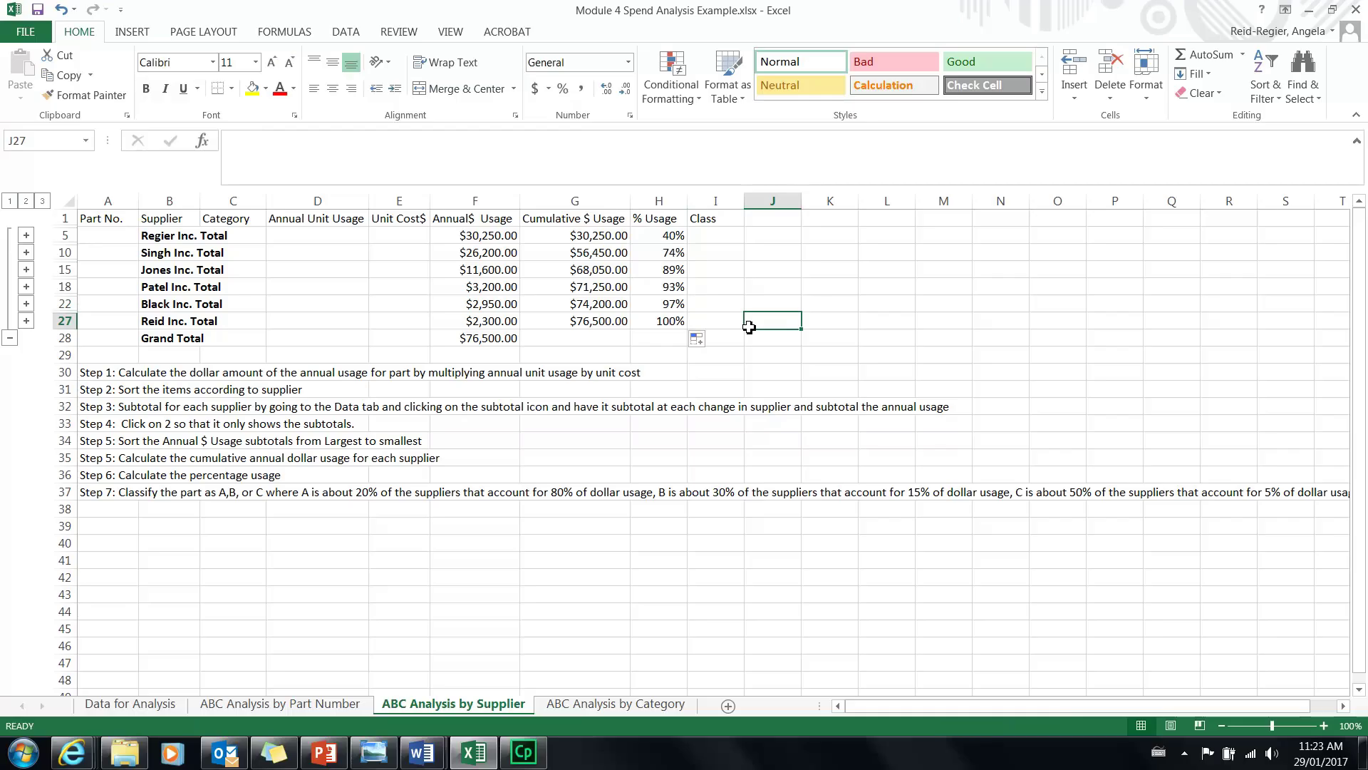
Classify the Regier Inc. and Singh Inc. totals as A in the Class column.
{"action": "left_click", "coordinate": [719, 235]}
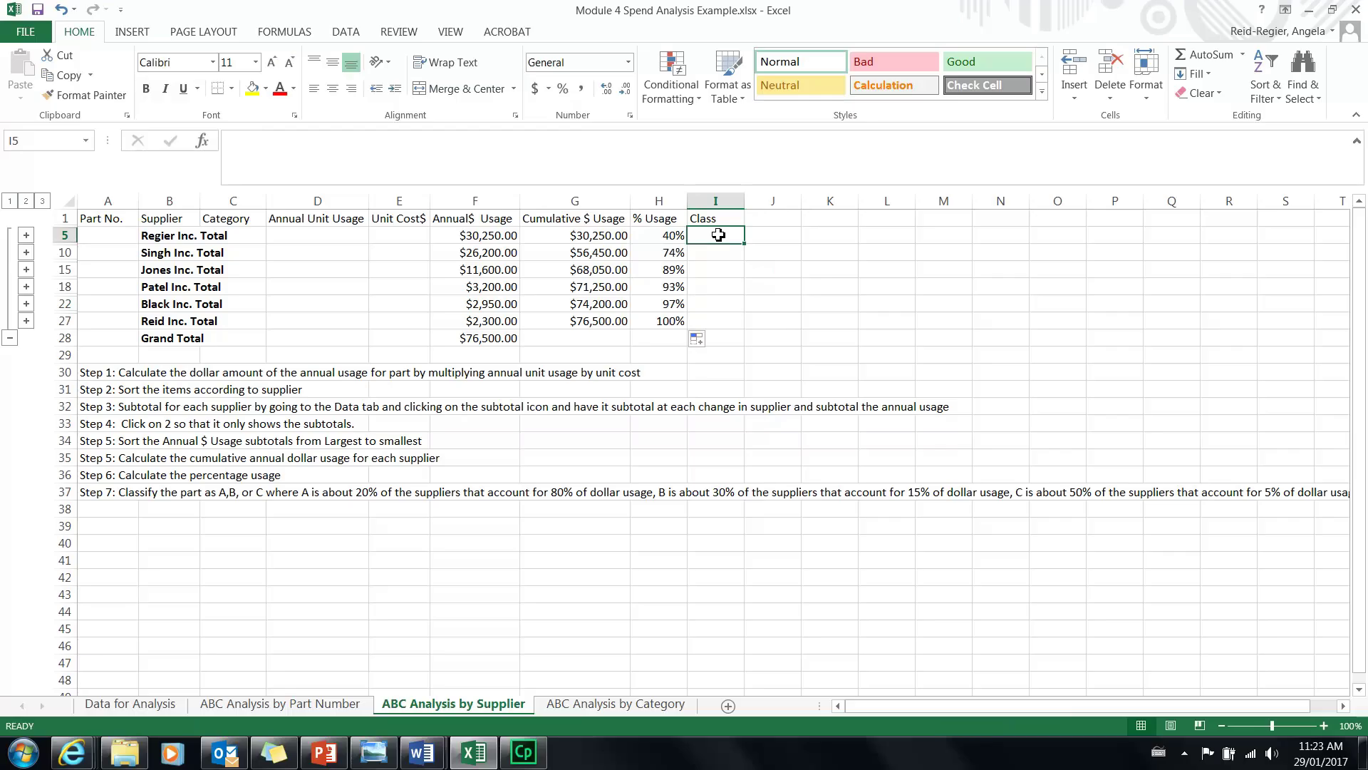
{"action": "type", "text": "A"}
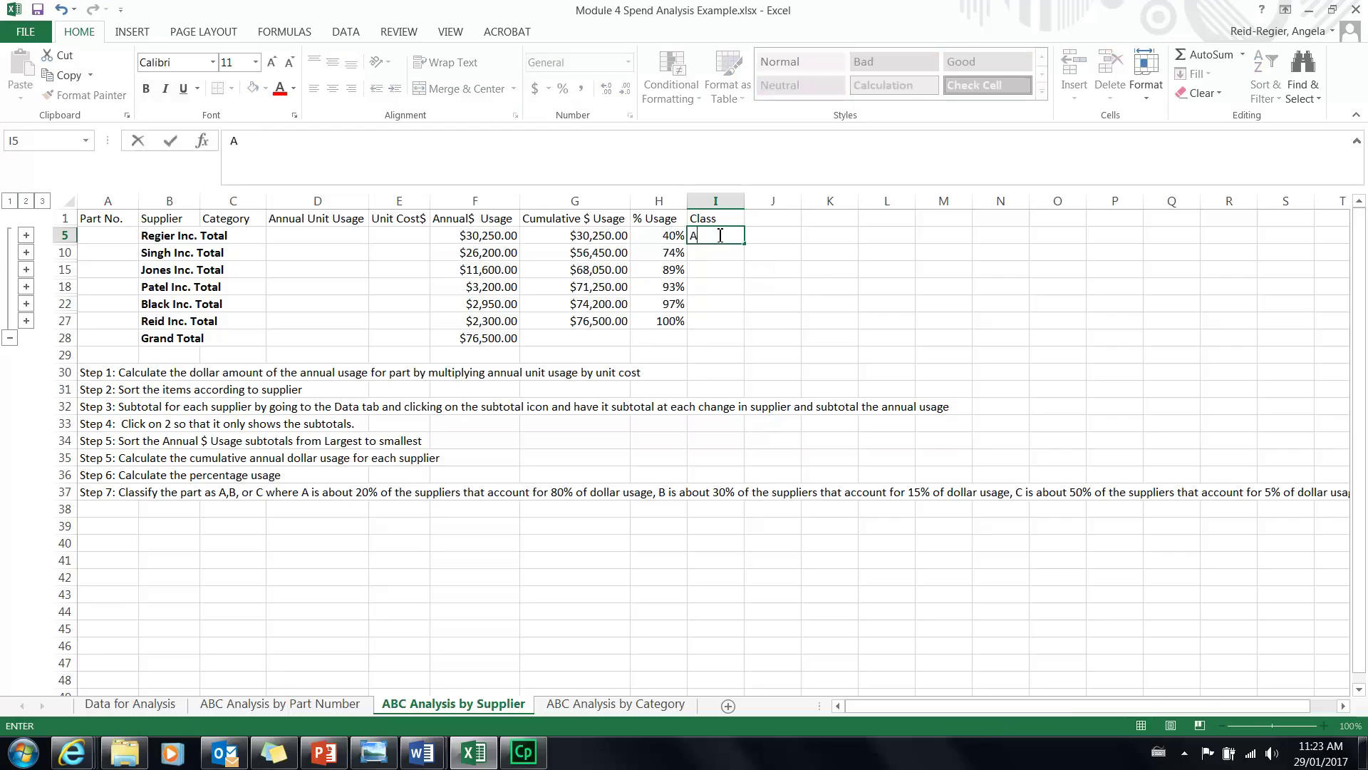
{"action": "key", "text": "Return"}
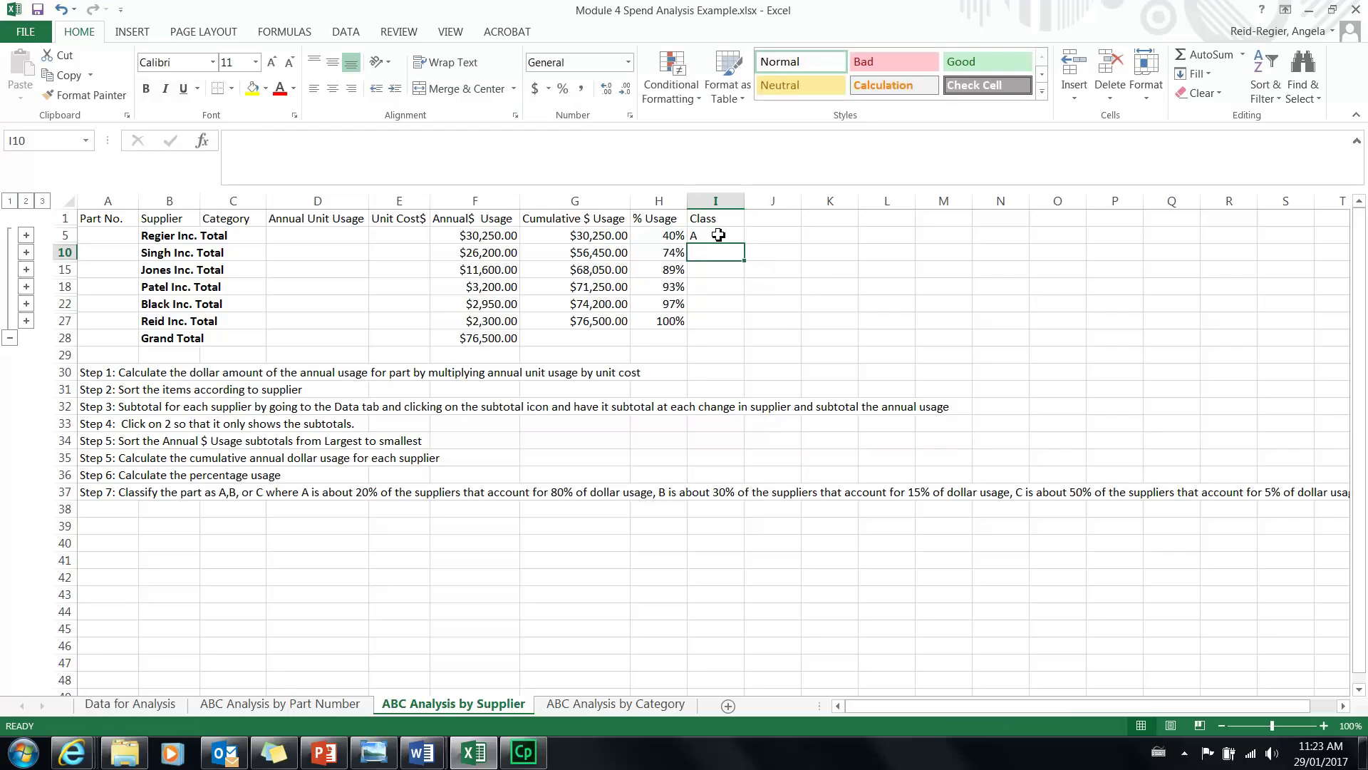
{"action": "key", "text": "Return"}
{"action": "type", "text": "A"}
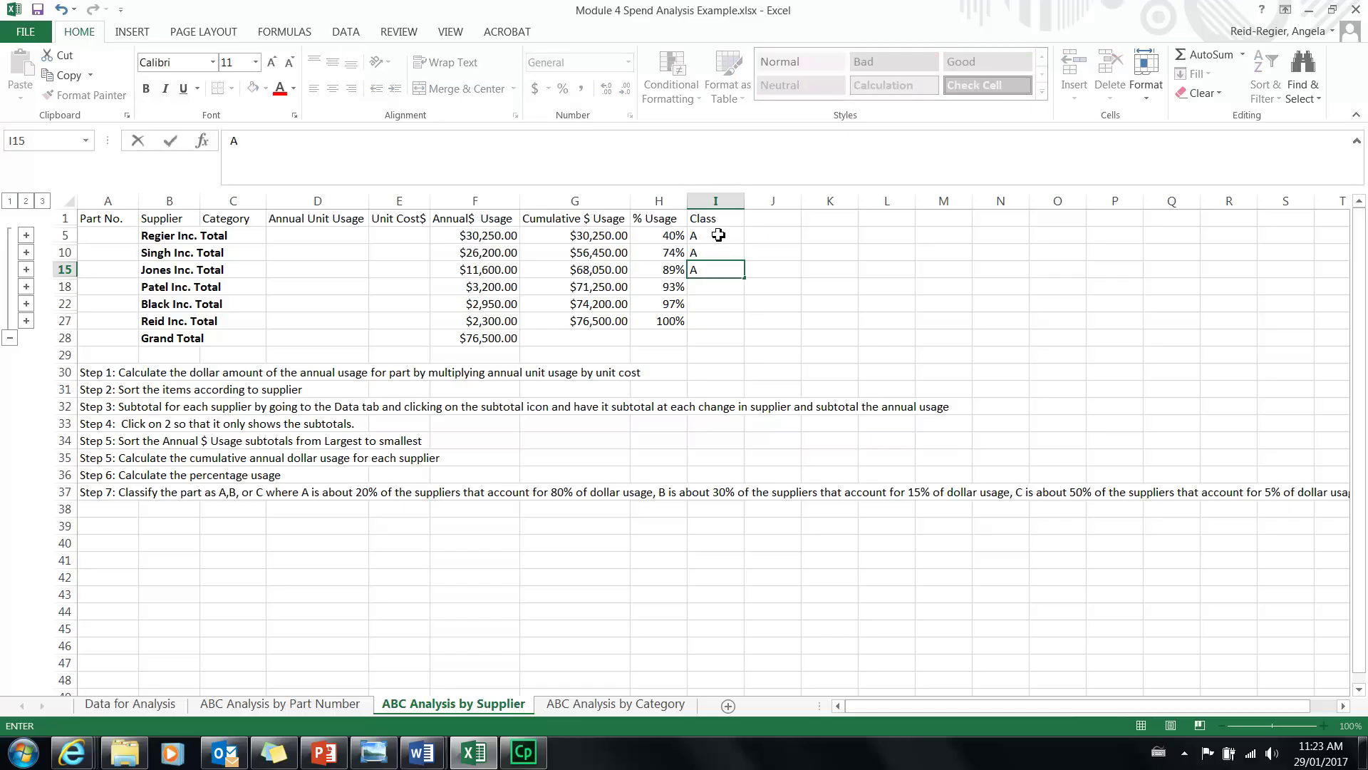
{"action": "key", "text": "BackSpace"}
Classify the Jones Inc. and Patel Inc. totals as B in the Class column.
{"action": "type", "text": "B"}
{"action": "key", "text": "Return"}
{"action": "type", "text": "B"}
{"action": "key", "text": "Return"}
Classify the Black Inc. and Reid Inc. totals as C in the Class column.
{"action": "type", "text": "C"}
{"action": "key", "text": "Return"}
{"action": "type", "text": "C"}
{"action": "key", "text": "Up"}
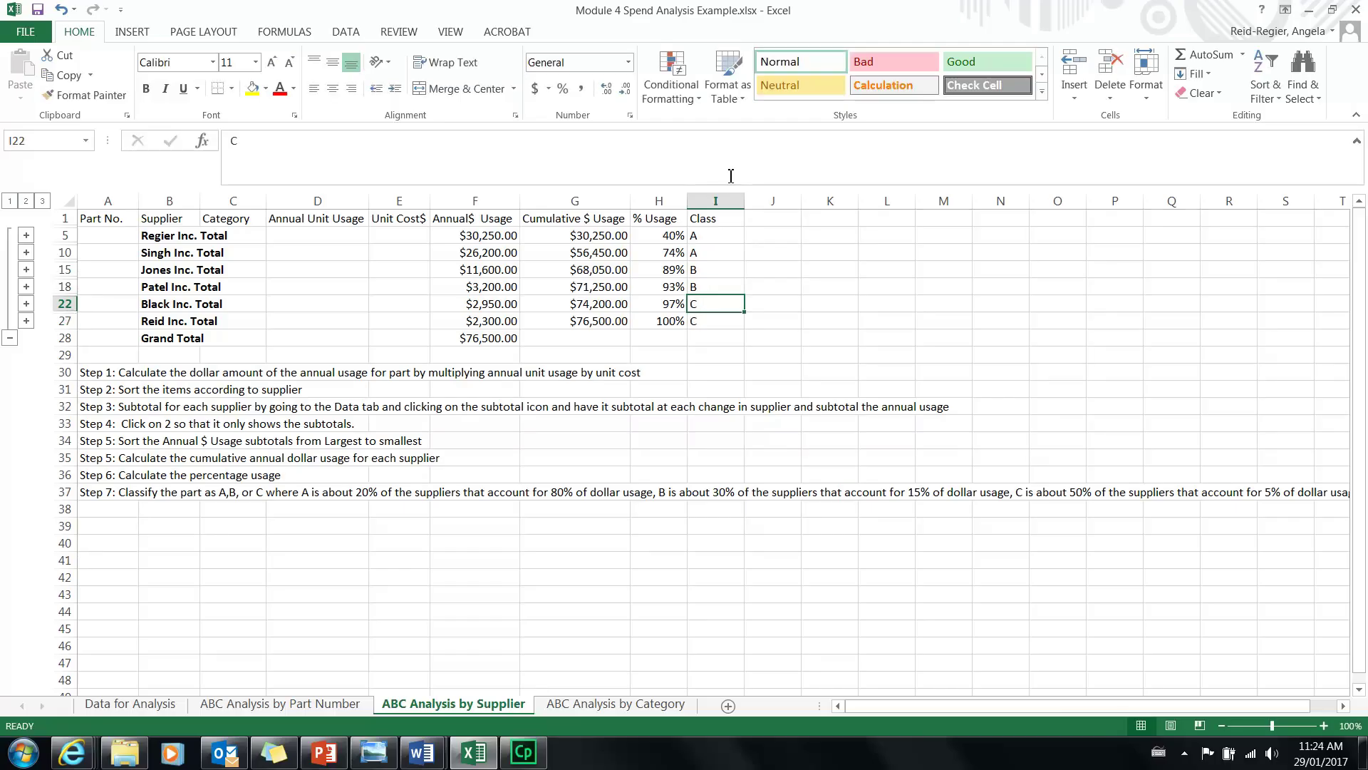
Review the class assigned to each supplier total against its cumulative percentage usage.
{"action": "left_click", "coordinate": [698, 236]}
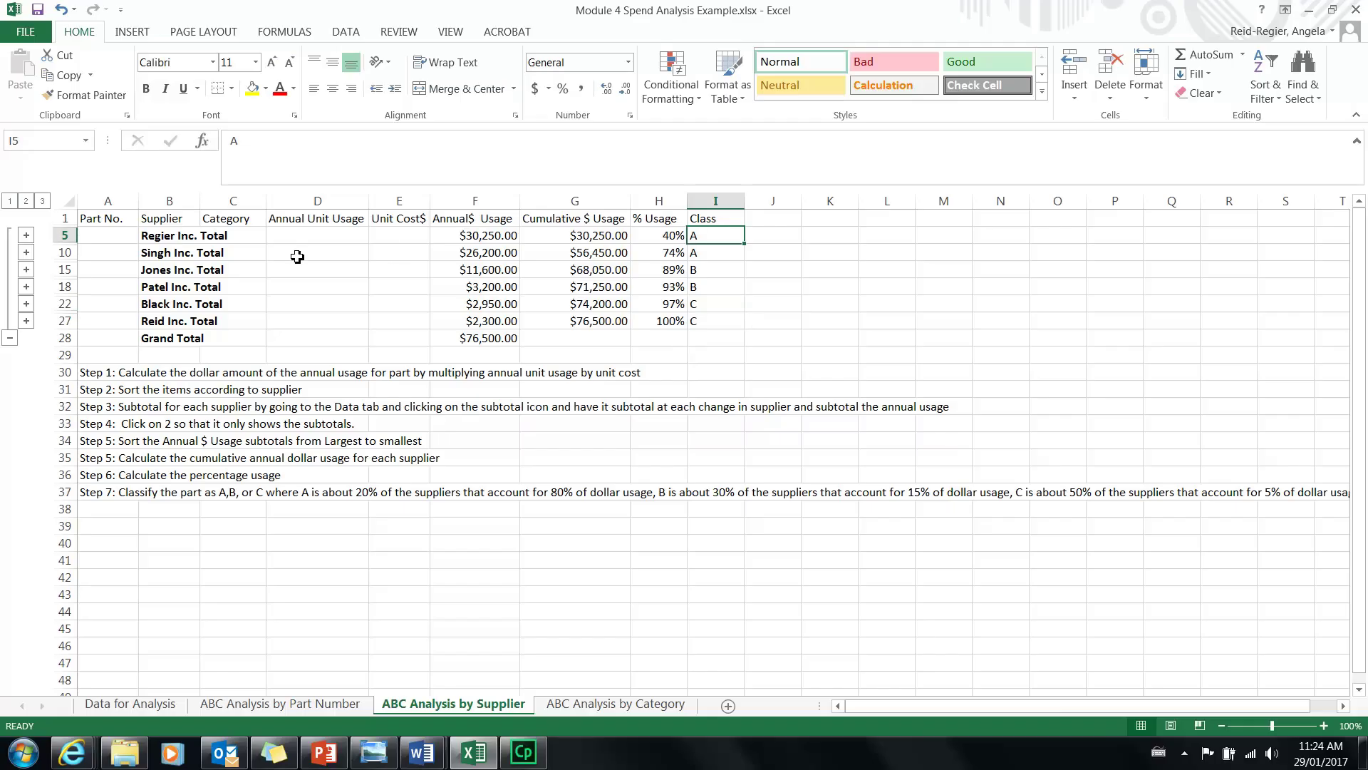
{"action": "left_click", "coordinate": [182, 238]}
{"action": "key", "text": "Down"}
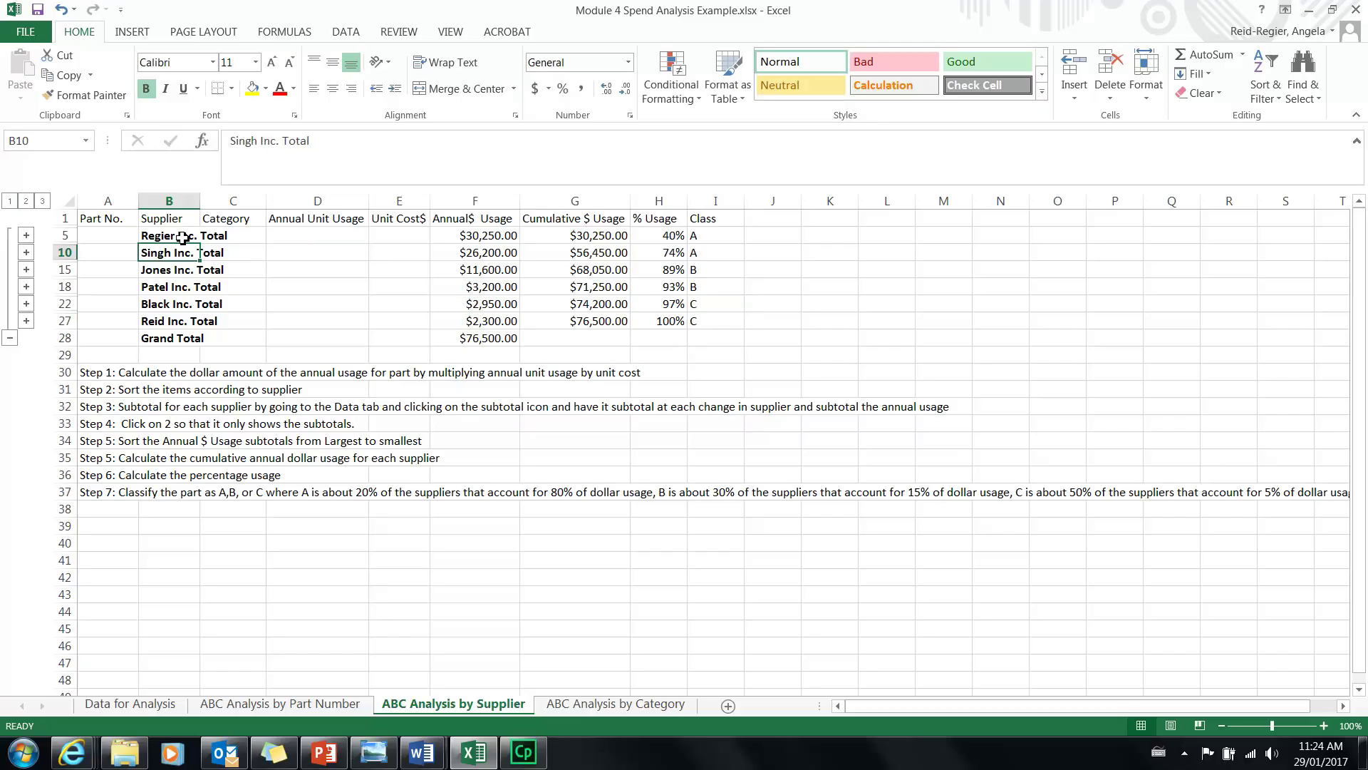
{"action": "key", "text": "Right"}
{"action": "key", "text": "Right"}
{"action": "key", "text": "Right"}
{"action": "key", "text": "Right"}
{"action": "key", "text": "Right"}
{"action": "key", "text": "Right"}
{"action": "key", "text": "Right"}
{"action": "key", "text": "Right"}
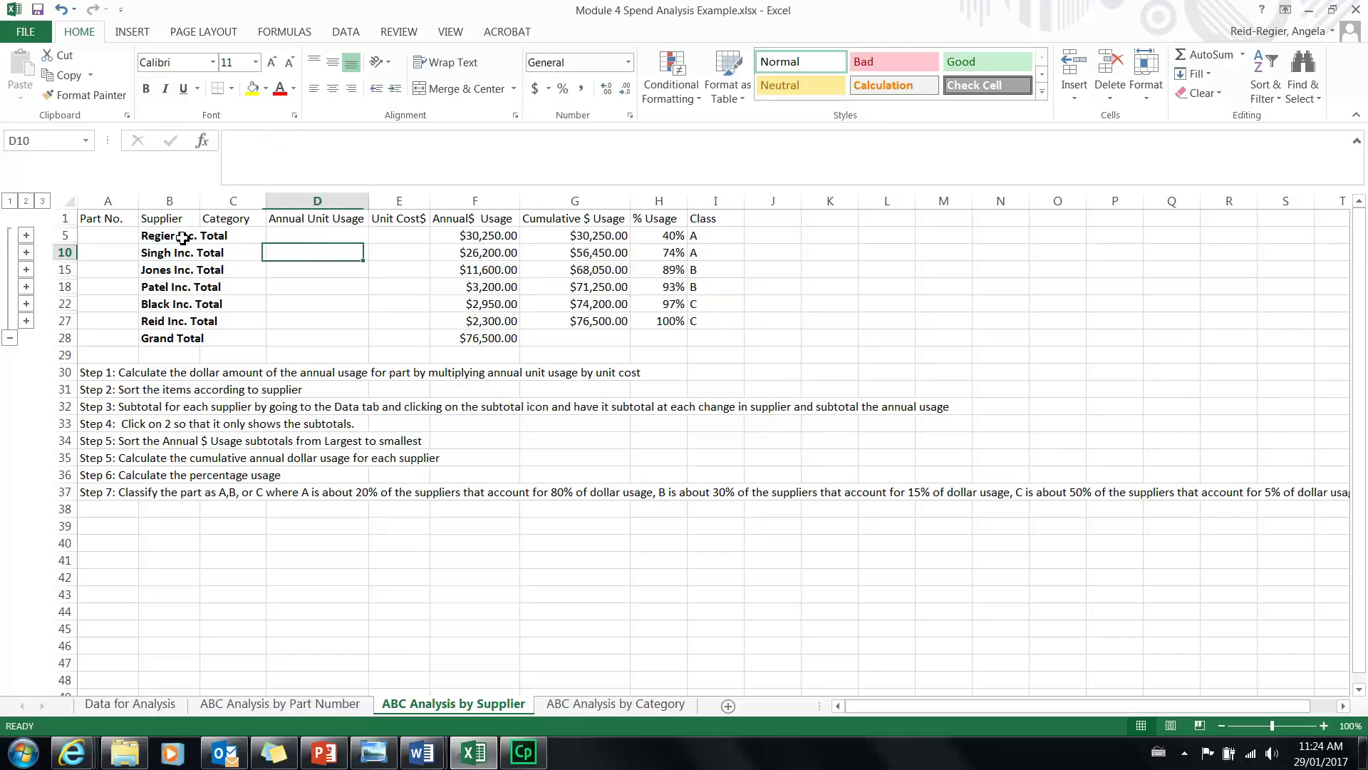
{"action": "key", "text": "Down"}
{"action": "key", "text": "Left"}
{"action": "key", "text": "Down"}
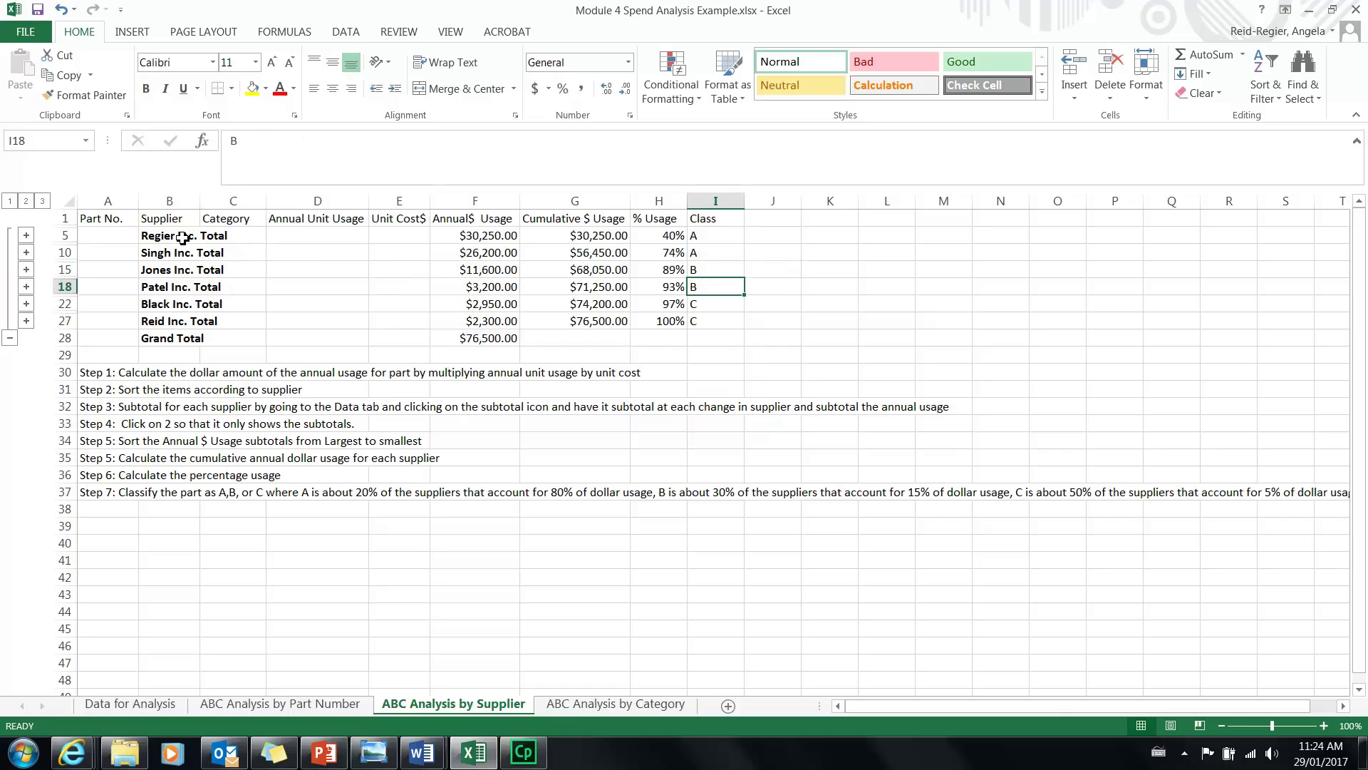
{"action": "key", "text": "Up"}
{"action": "key", "text": "Left"}
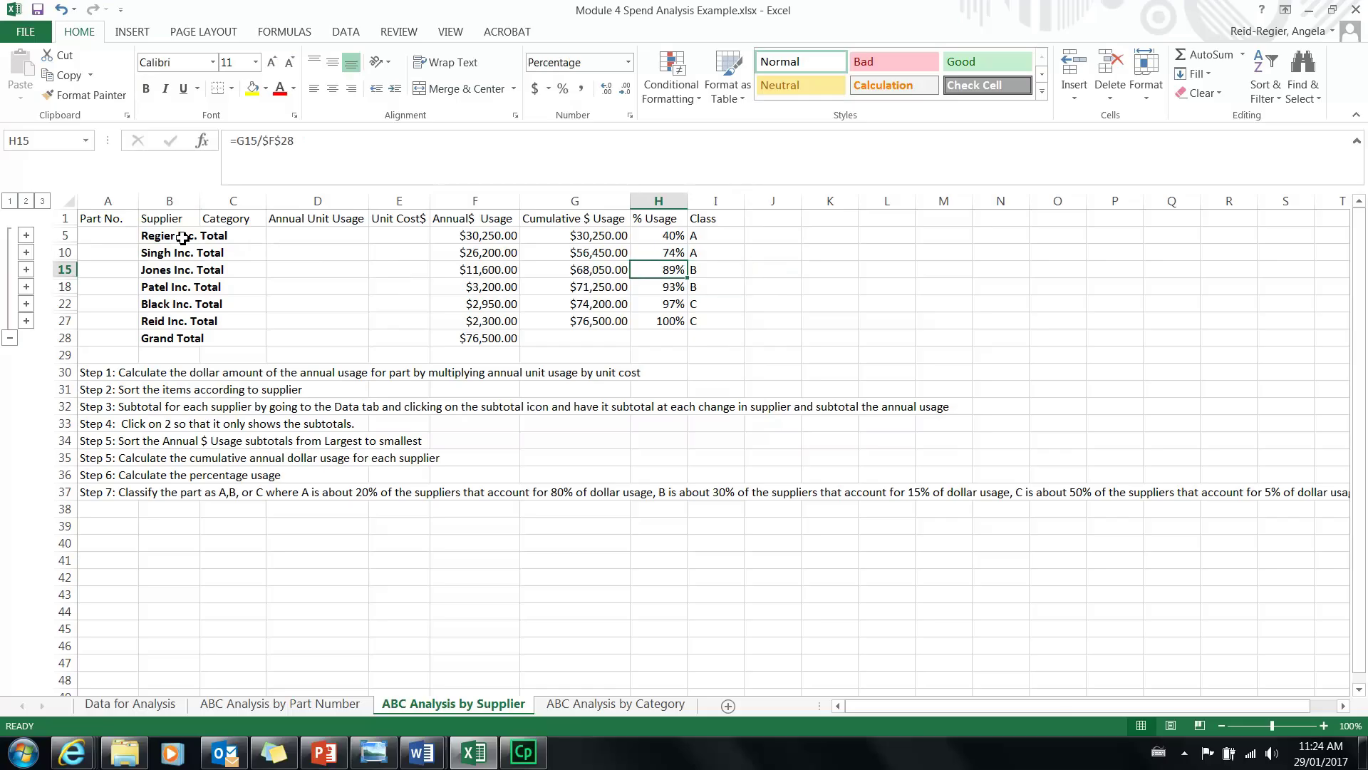
{"action": "key", "text": "Down"}
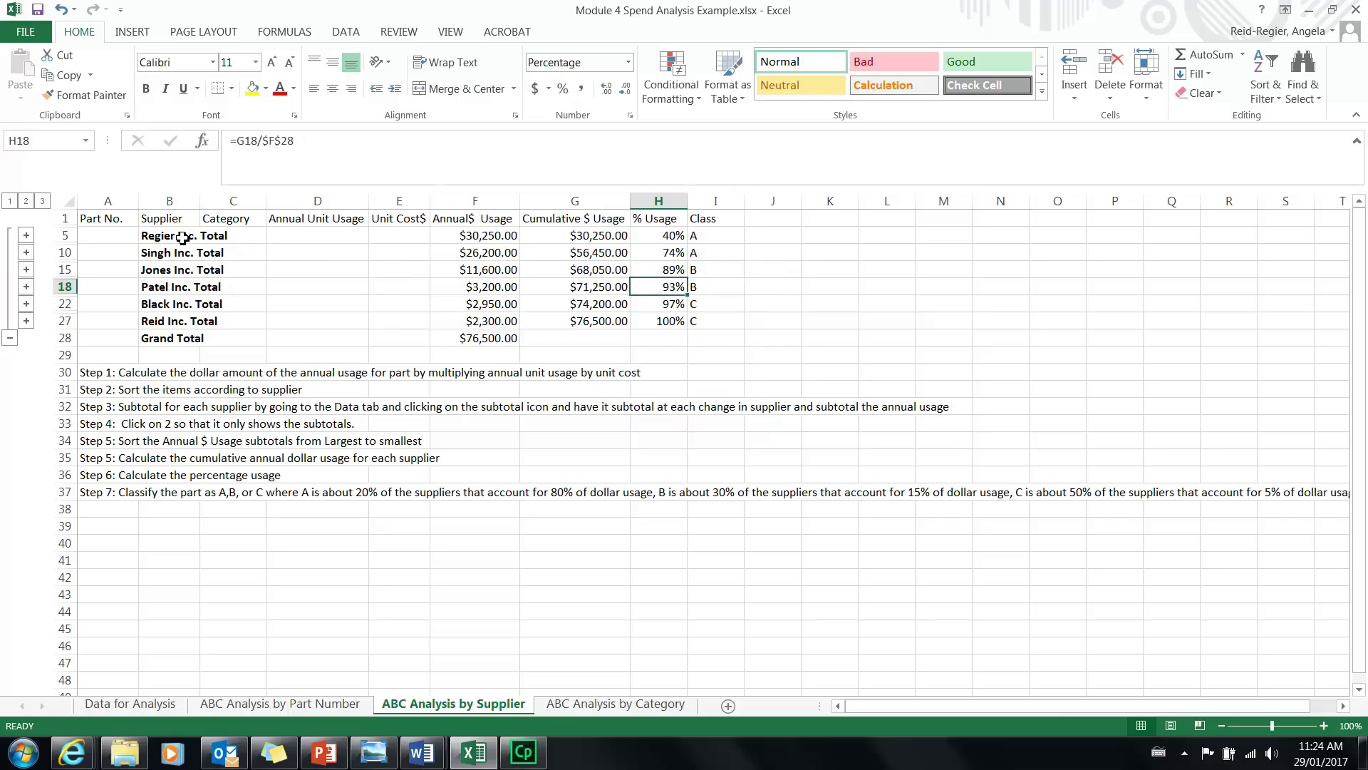
{"action": "key", "text": "Down"}
{"action": "key", "text": "Down"}
{"action": "key", "text": "Right"}
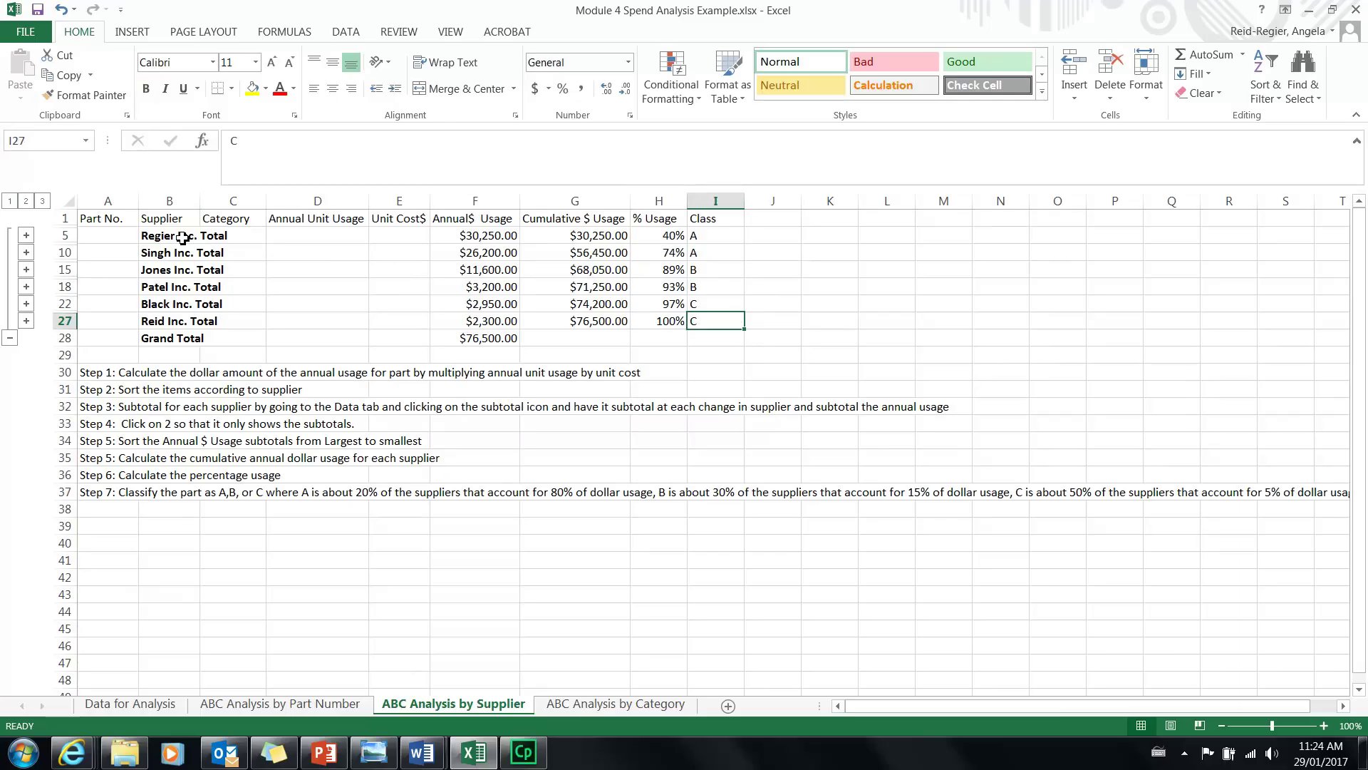
{"action": "key", "text": "Left"}
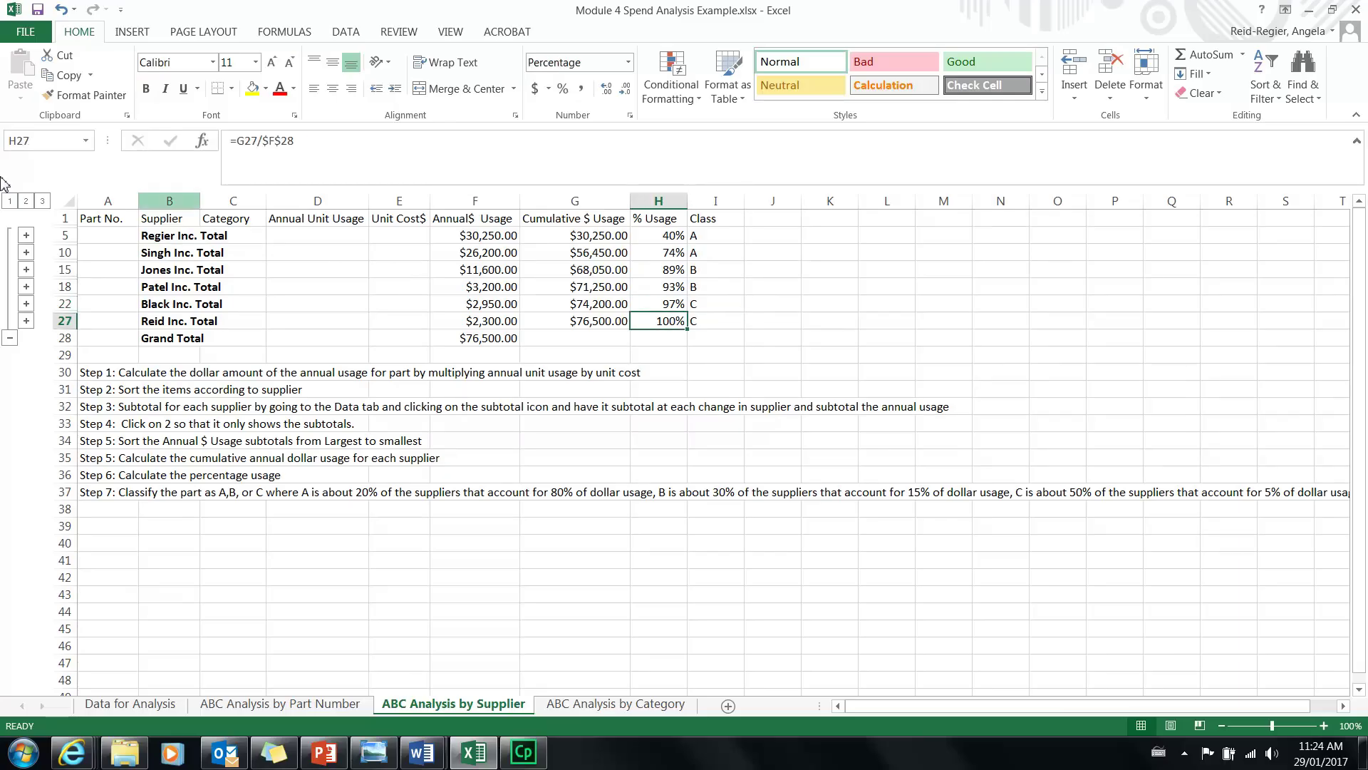
Compare the low-usage suppliers Black Inc. and Reid Inc. with the class A supplier Singh Inc.
{"action": "left_click", "coordinate": [156, 303]}
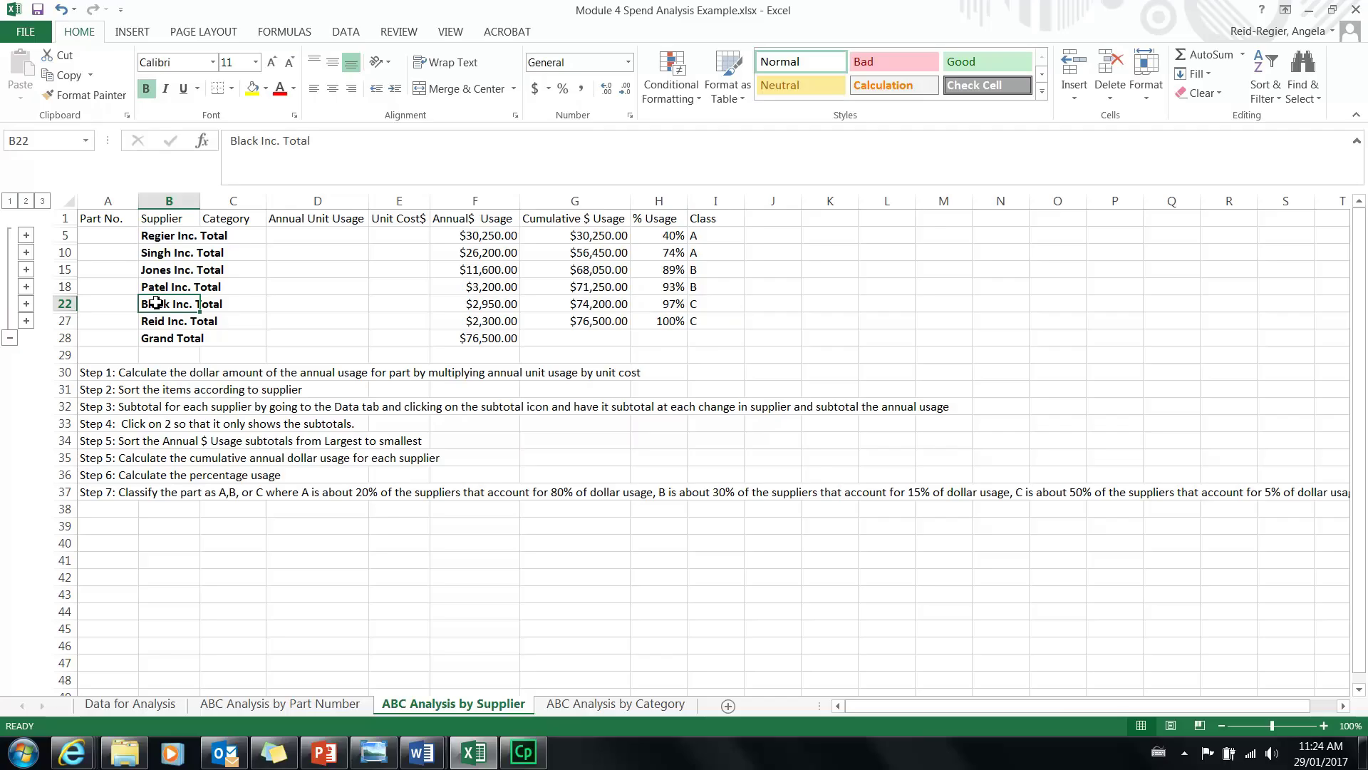
{"action": "key", "text": "shift+Down"}
{"action": "key", "text": "shift+Up"}
{"action": "key", "text": "Down"}
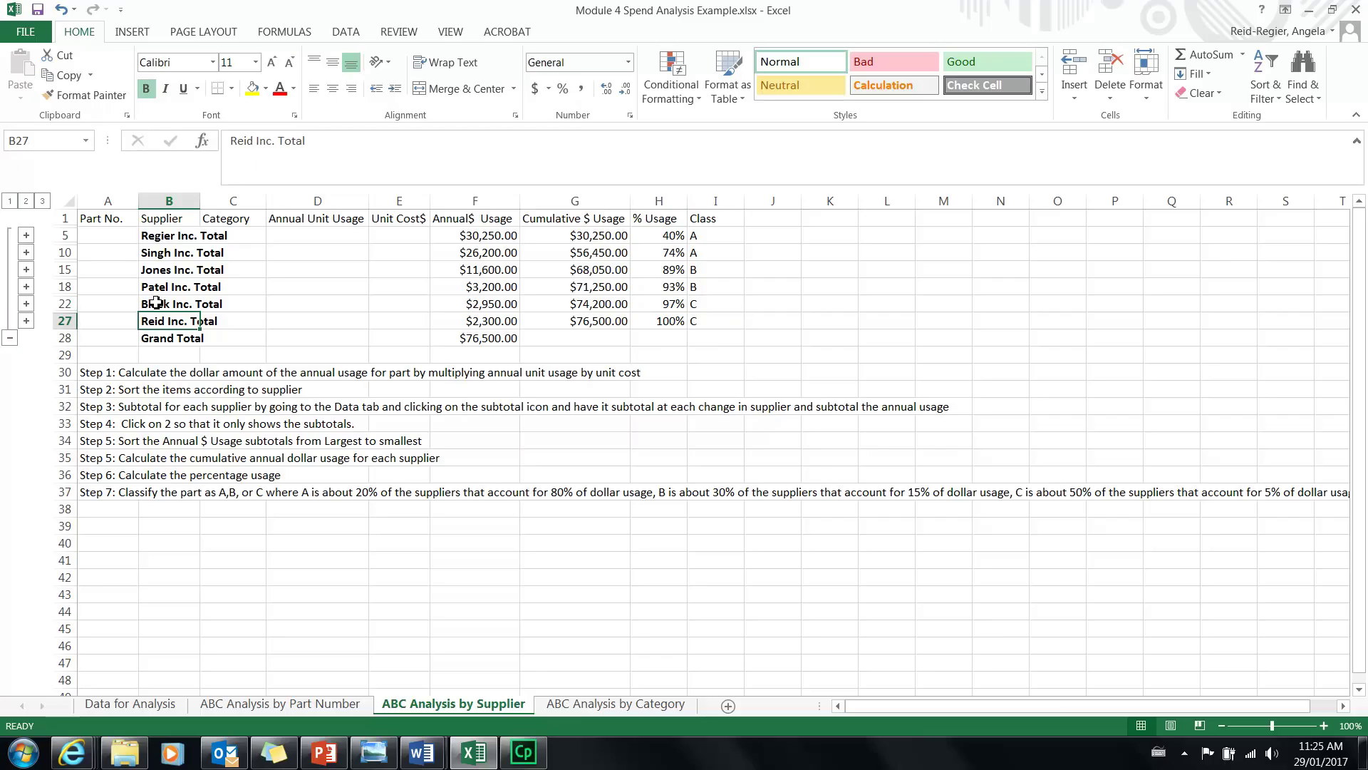
{"action": "left_click", "coordinate": [180, 255]}
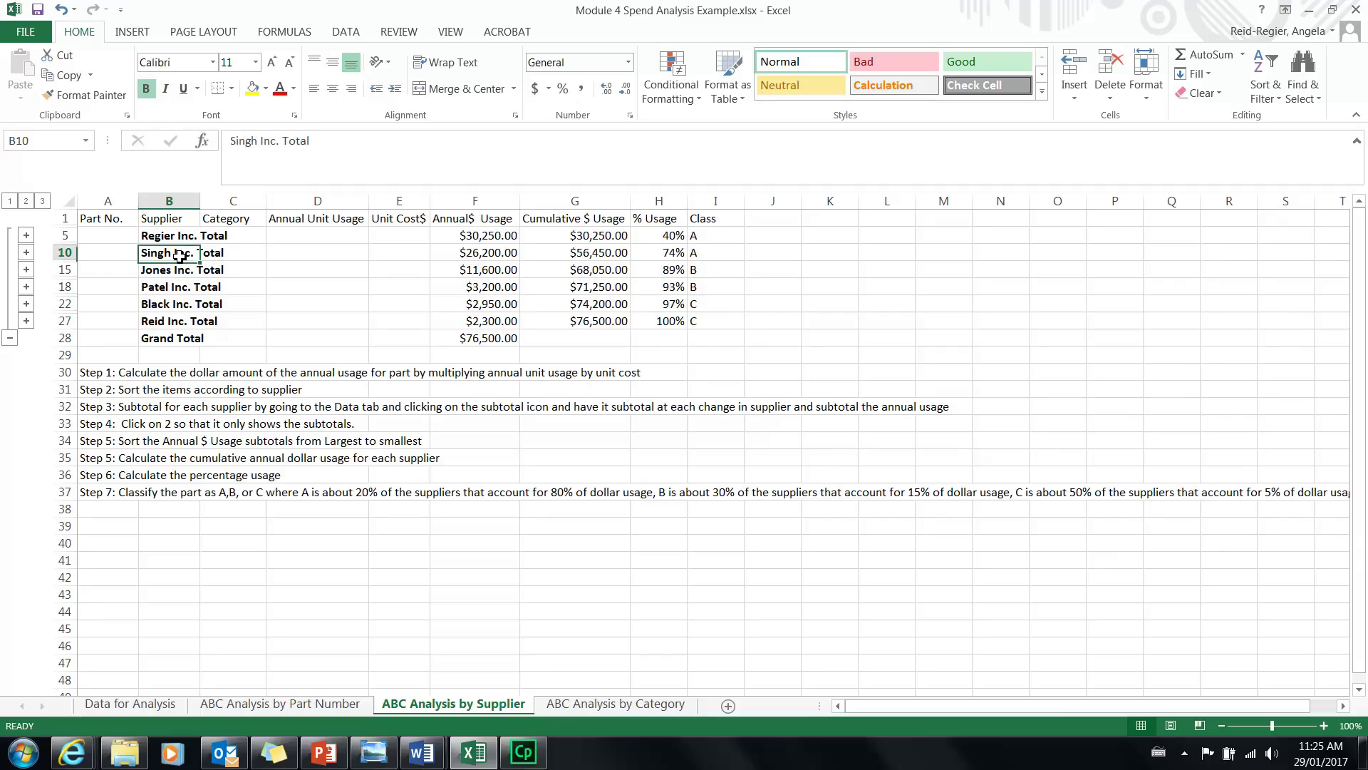
{"action": "left_click", "coordinate": [154, 304]}
{"action": "key", "text": "Down"}
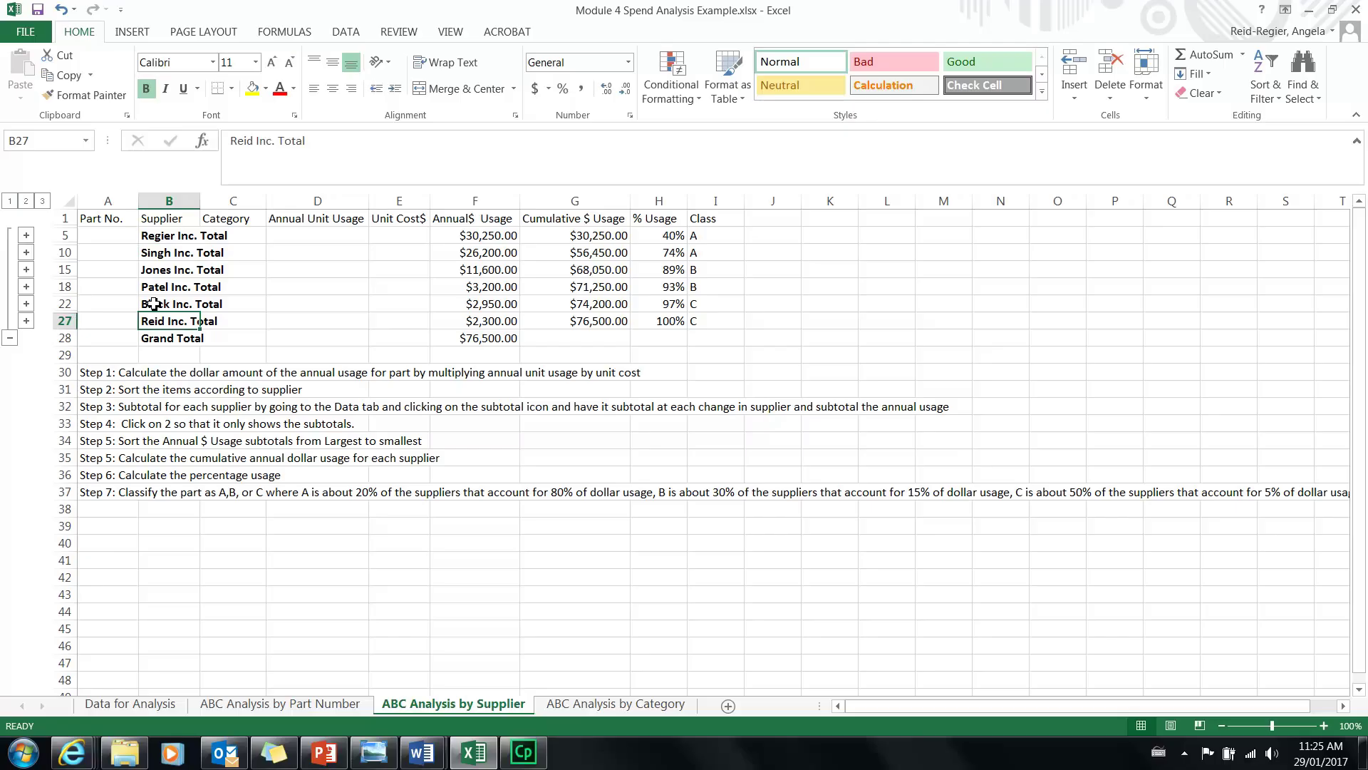
Open the ABC Analysis by Category sheet and read the analysis instructions below its data.
{"action": "left_click", "coordinate": [578, 706]}
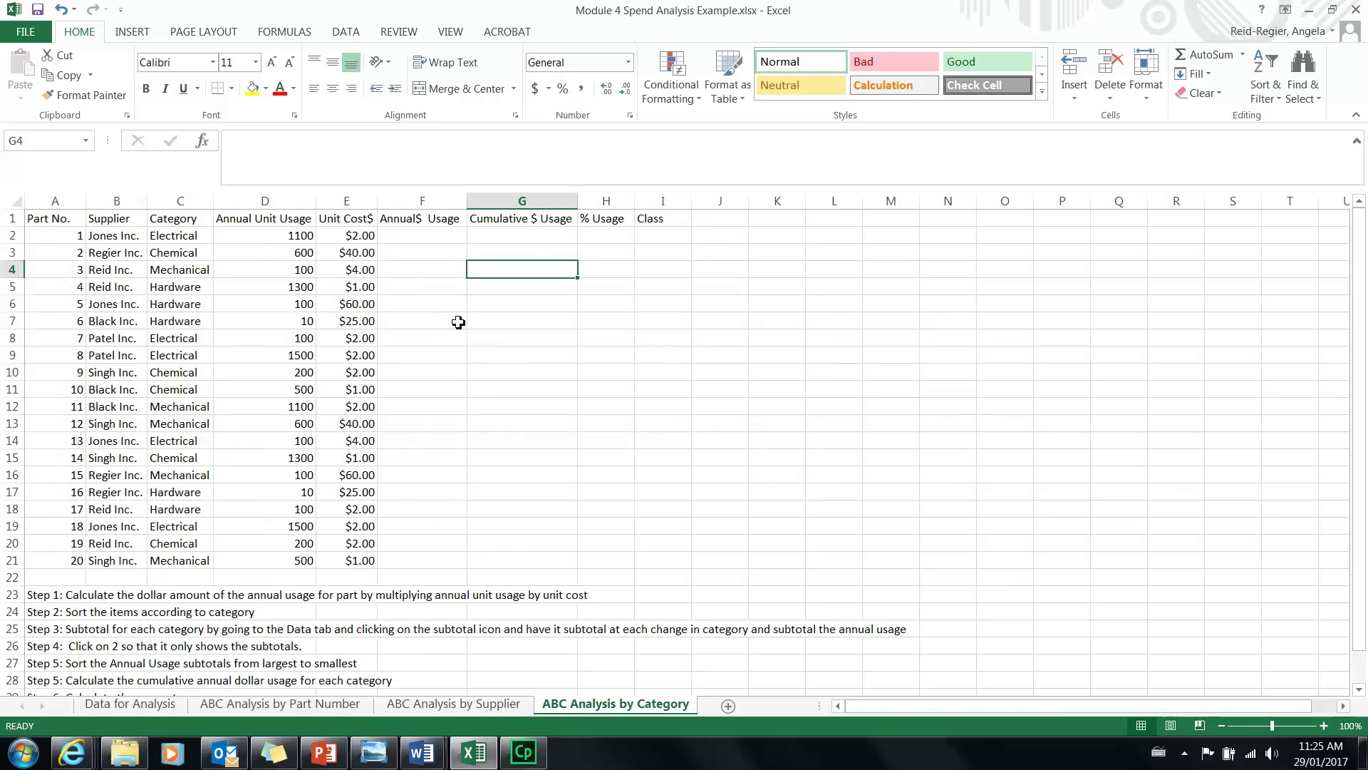
{"action": "left_click", "coordinate": [436, 235]}
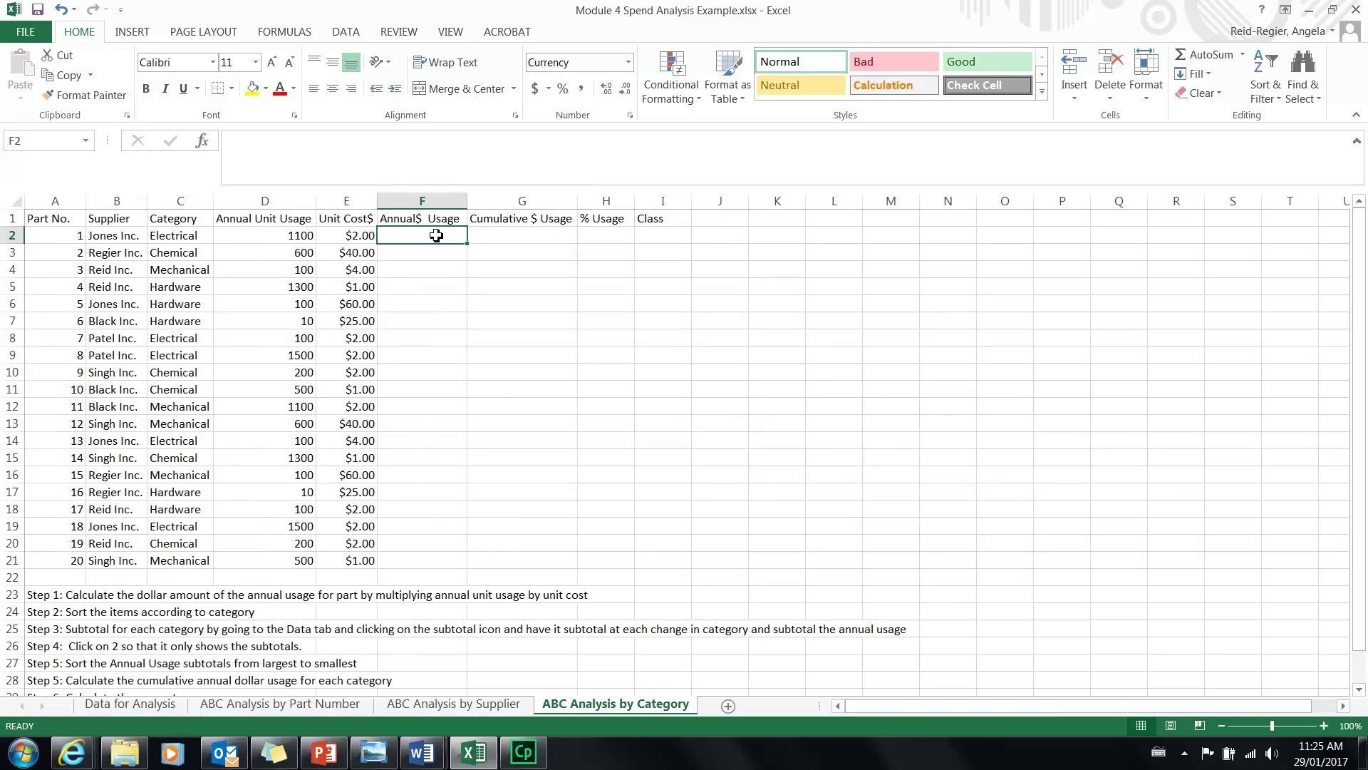
{"action": "left_click", "coordinate": [75, 594]}
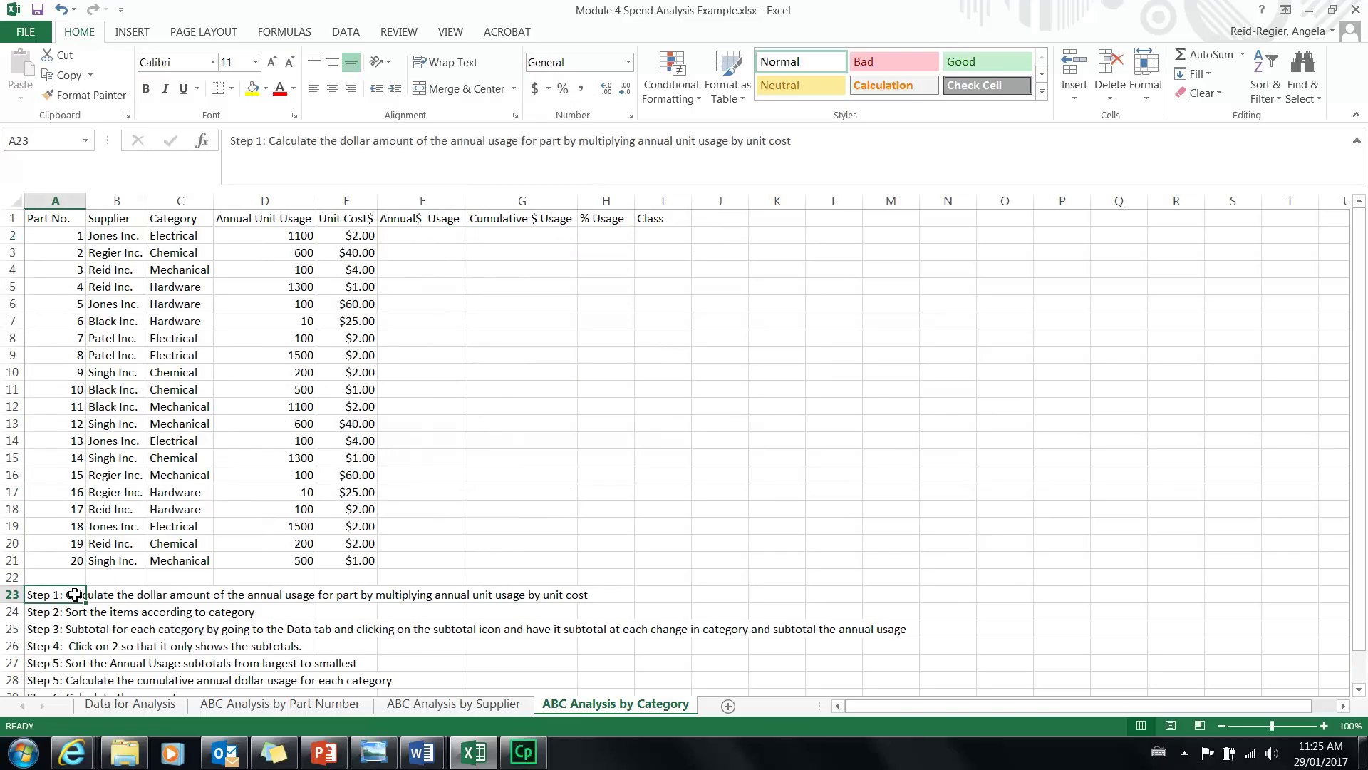
{"action": "key", "text": "Down"}
{"action": "key", "text": "Down"}
{"action": "key", "text": "Down"}
{"action": "key", "text": "Down"}
{"action": "key", "text": "Down"}
{"action": "key", "text": "Down"}
{"action": "key", "text": "Down"}
{"action": "key", "text": "Down"}
{"action": "key", "text": "Down"}
{"action": "key", "text": "Down"}
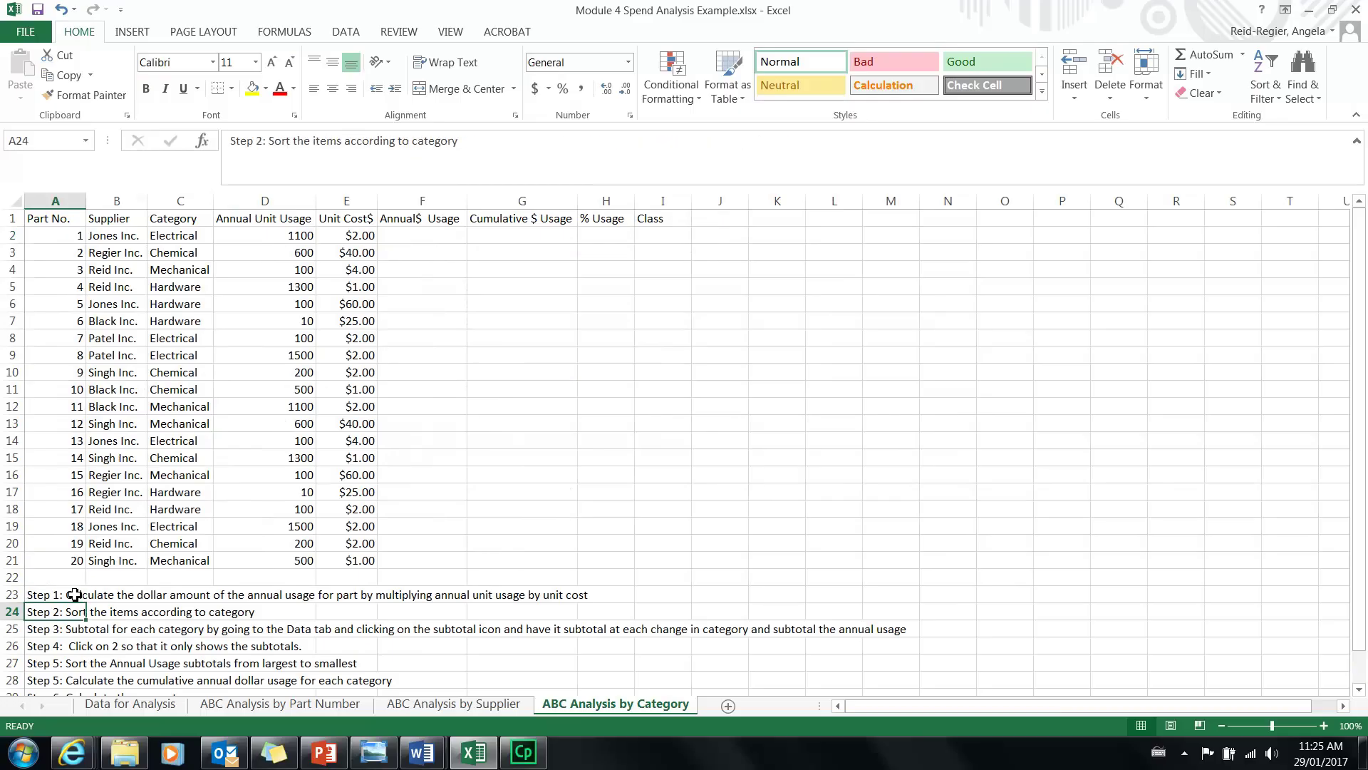
{"action": "key", "text": "Up"}
{"action": "key", "text": "Up"}
{"action": "key", "text": "Up"}
{"action": "key", "text": "Up"}
{"action": "key", "text": "Up"}
{"action": "key", "text": "Up"}
{"action": "key", "text": "Up"}
{"action": "key", "text": "Up"}
{"action": "key", "text": "Up"}
{"action": "key", "text": "Up"}
{"action": "key", "text": "Up"}
{"action": "key", "text": "Up"}
{"action": "key", "text": "Up"}
{"action": "key", "text": "Up"}
{"action": "key", "text": "Up"}
{"action": "key", "text": "Up"}
{"action": "key", "text": "Up"}
{"action": "key", "text": "Up"}
{"action": "key", "text": "Up"}
{"action": "key", "text": "Up"}
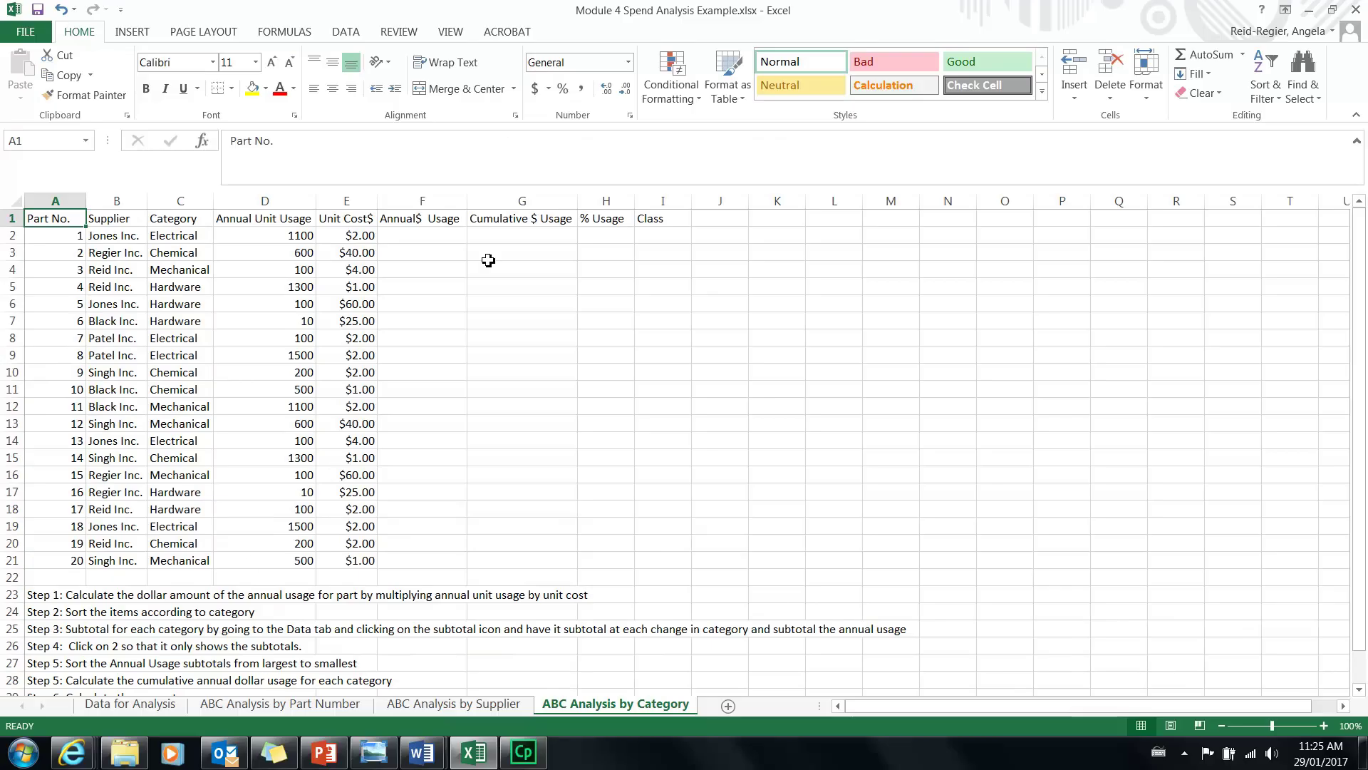
Calculate the annual dollar usage of part 1 in F2 as annual unit usage times unit cost, =D2*E2.
{"action": "left_click", "coordinate": [404, 230]}
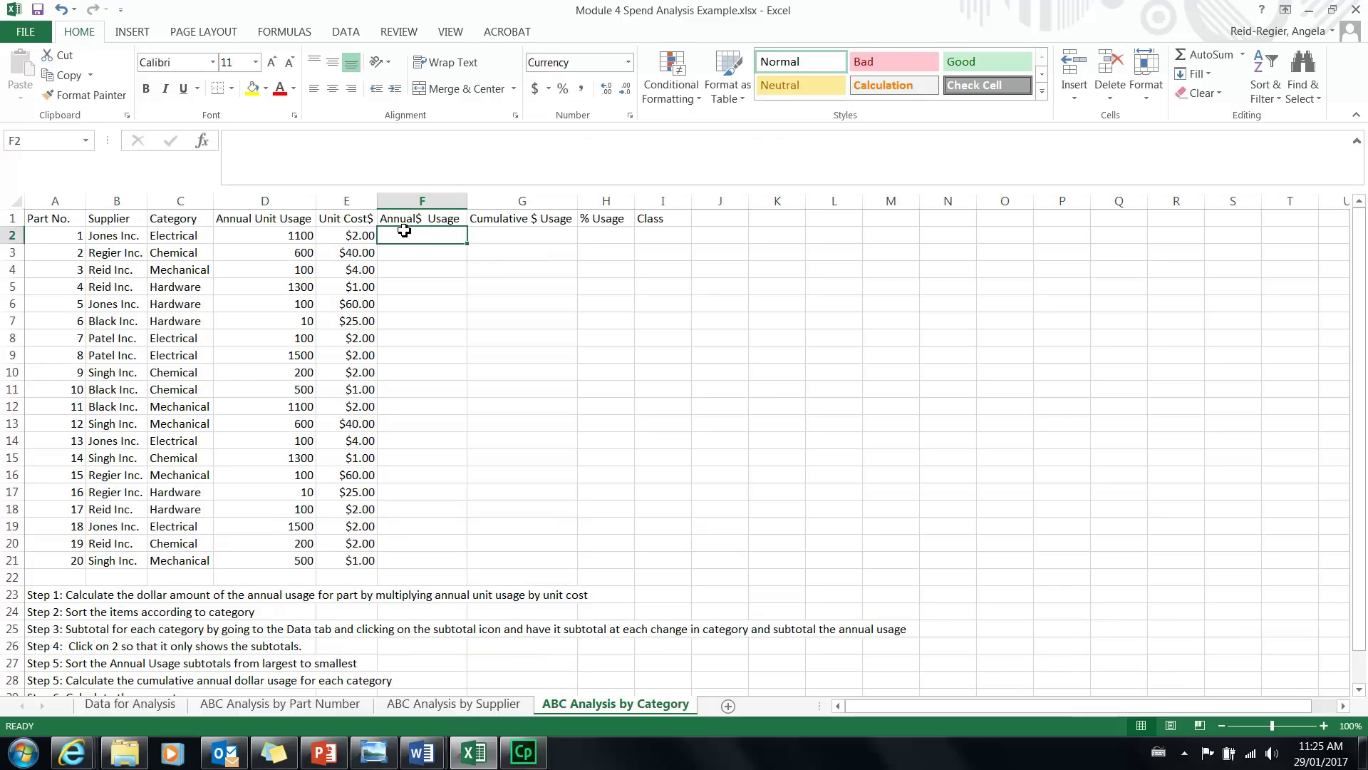
{"action": "type", "text": "="}
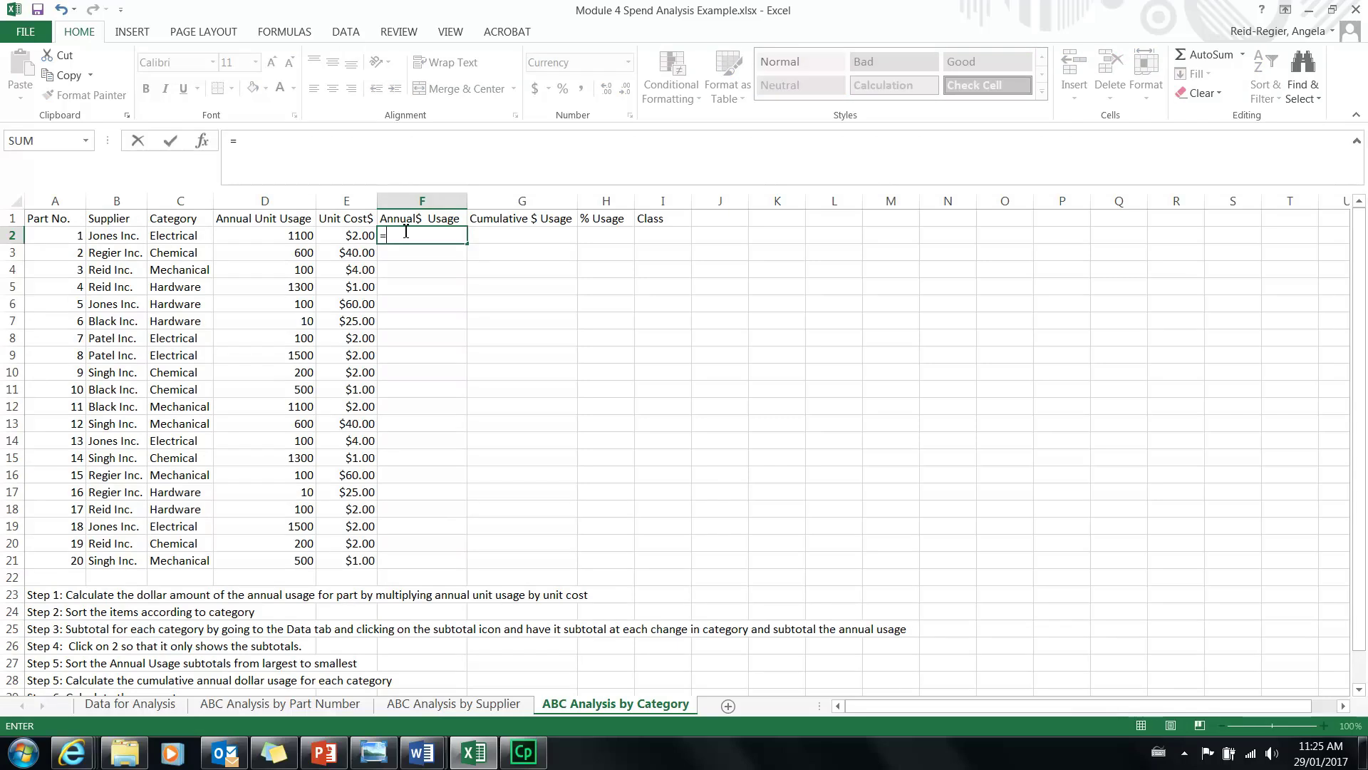
{"action": "left_click", "coordinate": [287, 235]}
{"action": "type", "text": "*"}
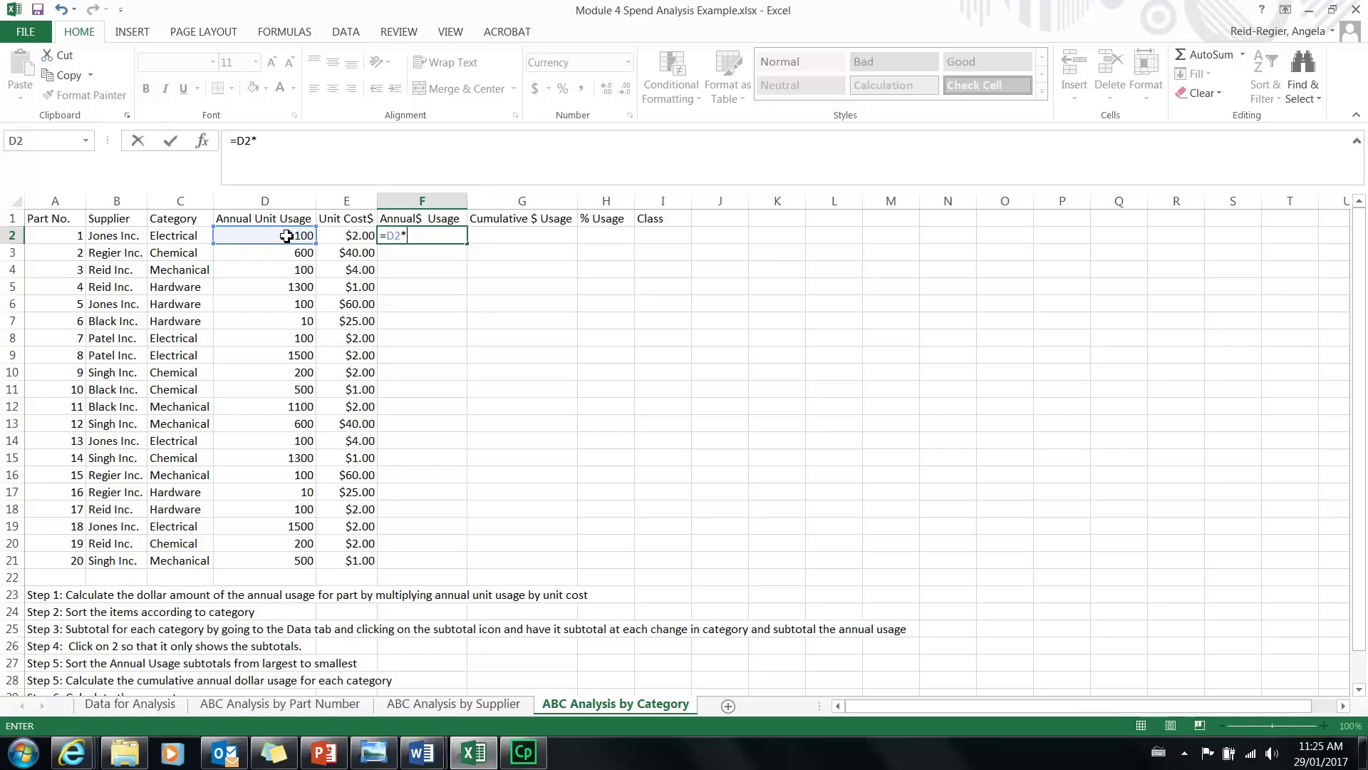
{"action": "left_click", "coordinate": [340, 237]}
{"action": "key", "text": "Return"}
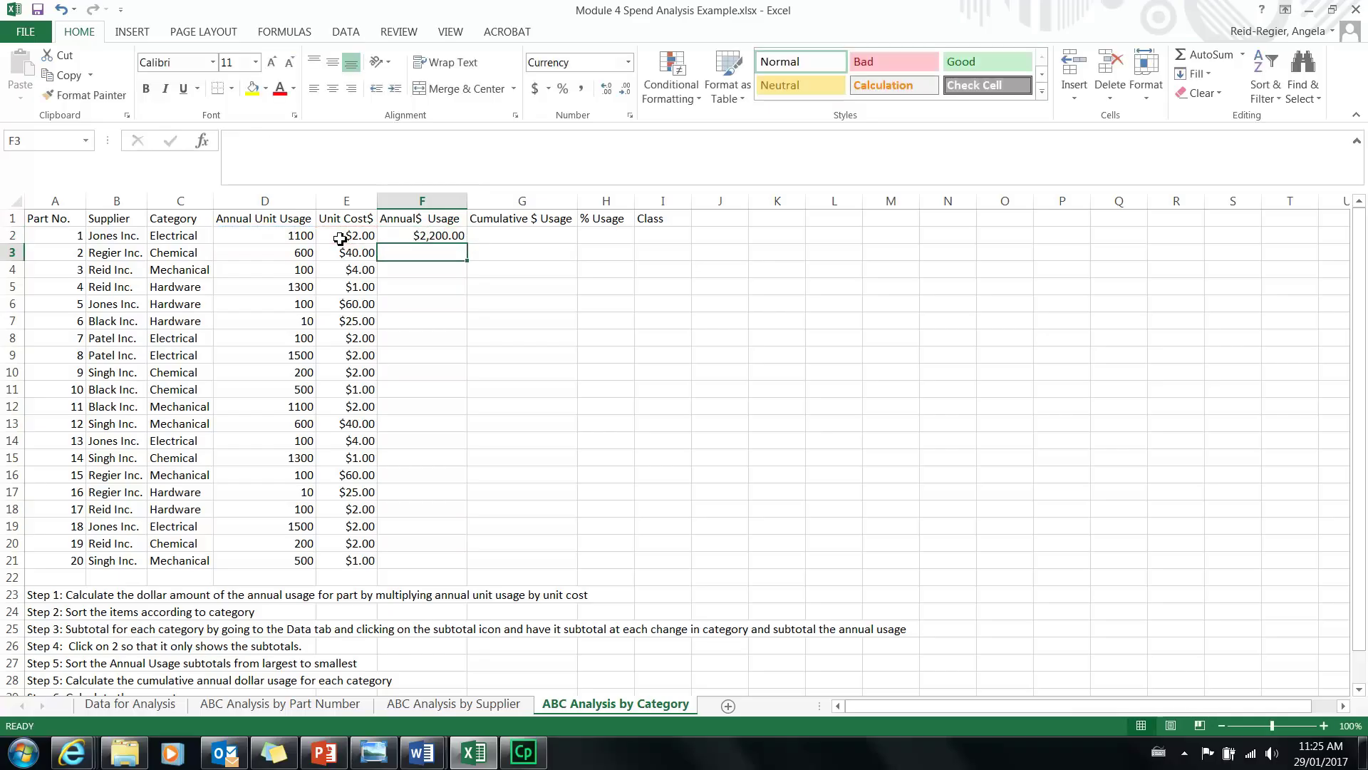
Copy the Annual$ Usage formula from F2 down through F21 for all remaining parts.
{"action": "left_click", "coordinate": [461, 236]}
{"action": "left_click_drag", "start_coordinate": [468, 248], "coordinate": [416, 564]}
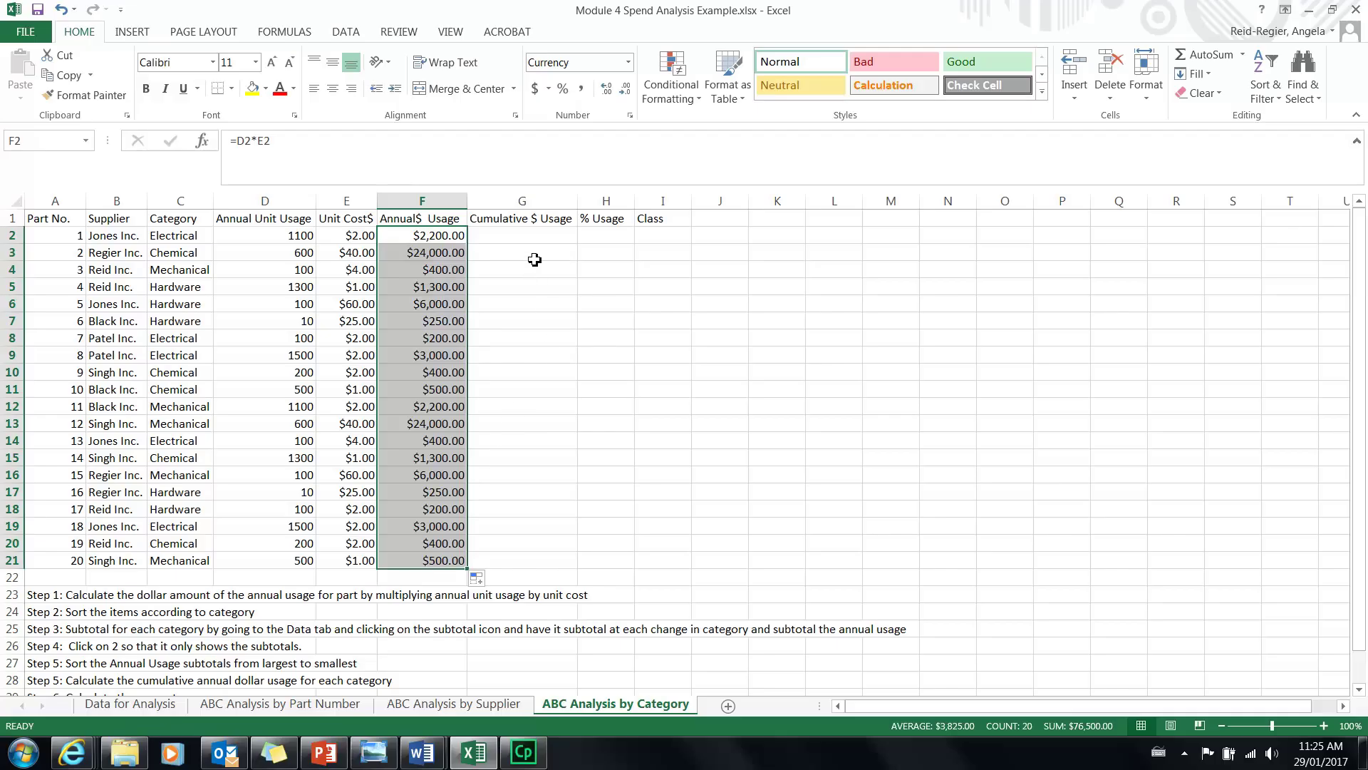
{"action": "left_click", "coordinate": [439, 240]}
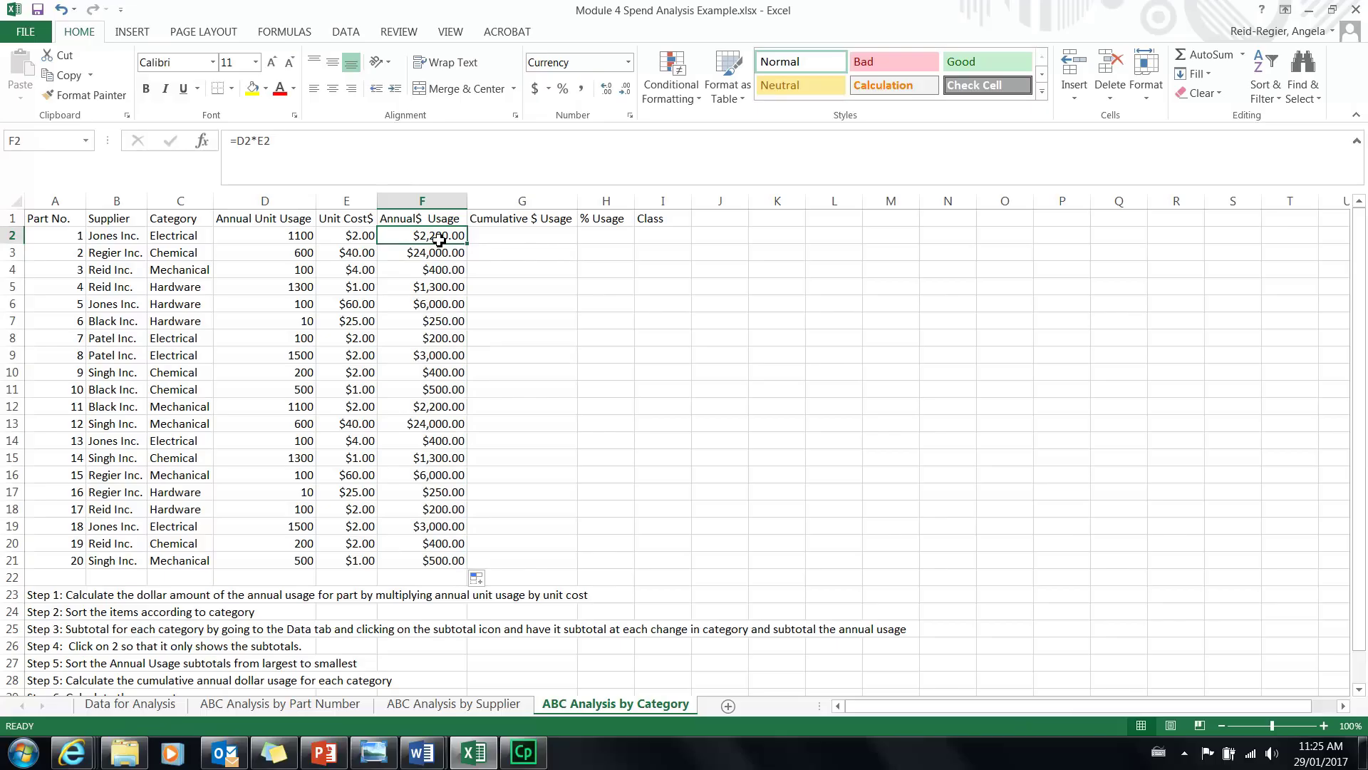
Sort the parts data by Category from A to Z.
{"action": "left_click", "coordinate": [183, 235]}
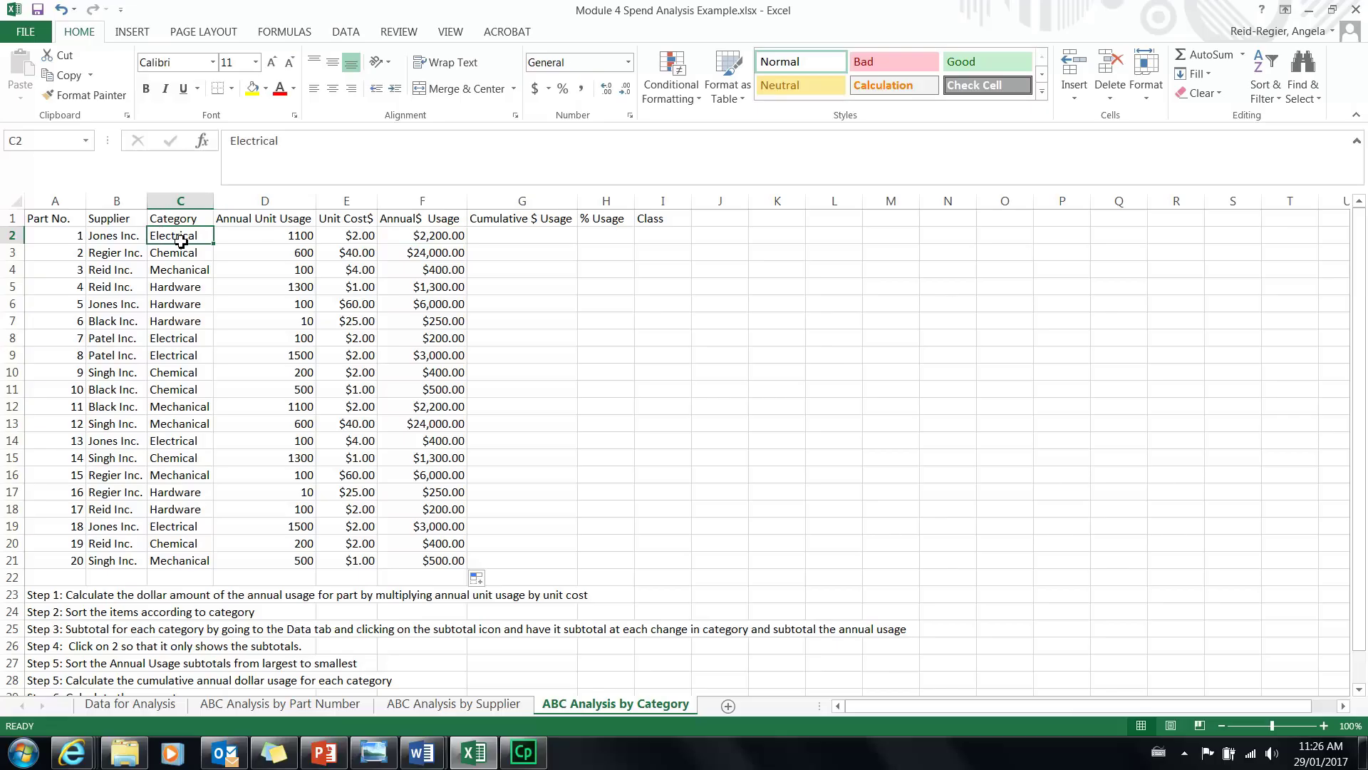
{"action": "left_click", "coordinate": [1266, 64]}
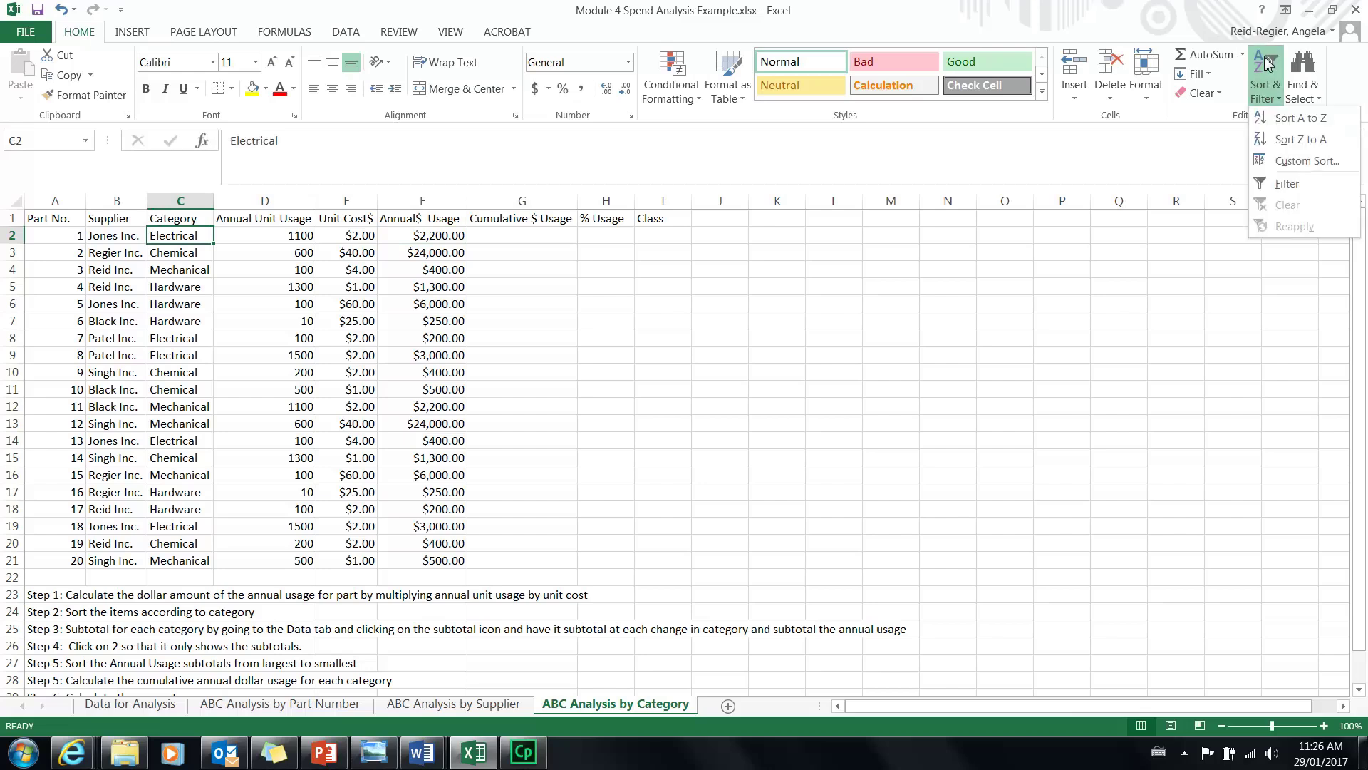
{"action": "left_click", "coordinate": [1290, 120]}
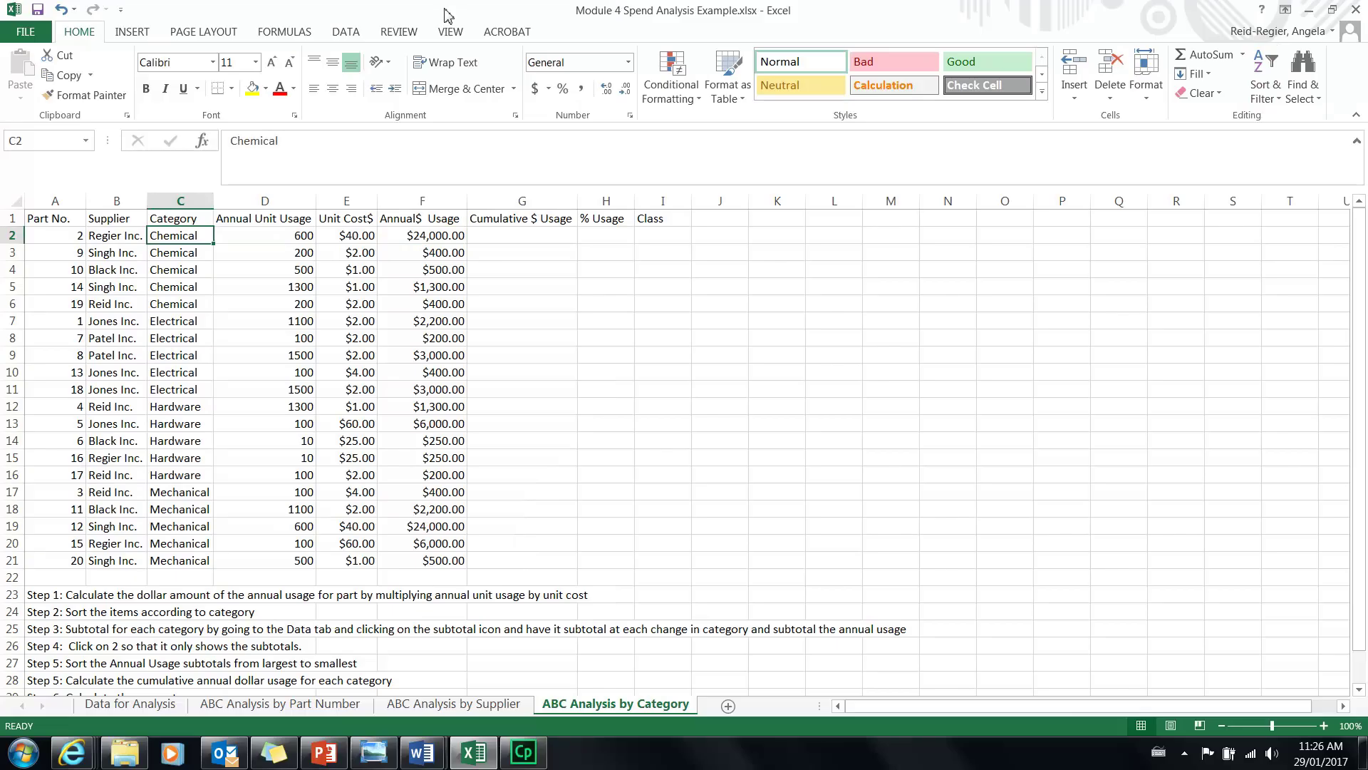
Subtotal the data at each change in Category, using Sum on Annual$ Usage only instead of Class.
{"action": "left_click", "coordinate": [347, 37]}
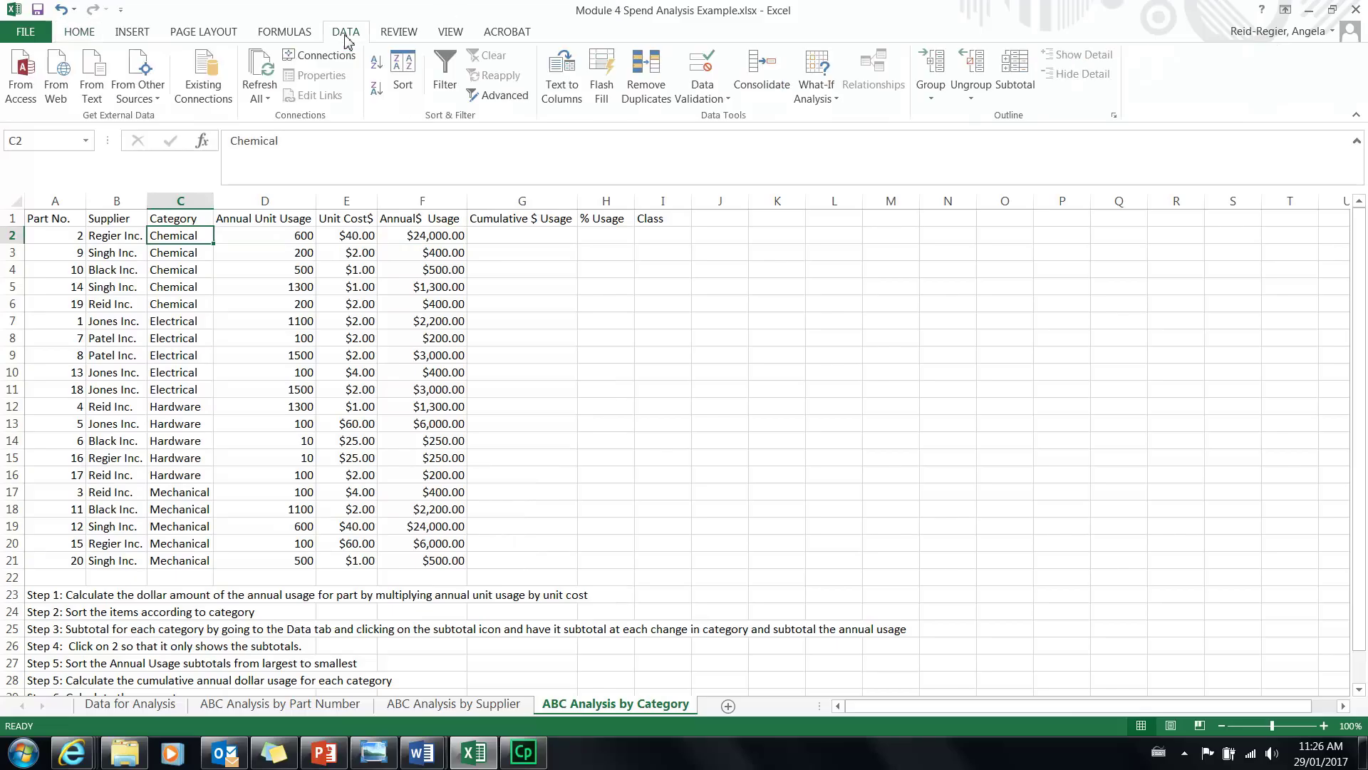
{"action": "left_click", "coordinate": [1017, 69]}
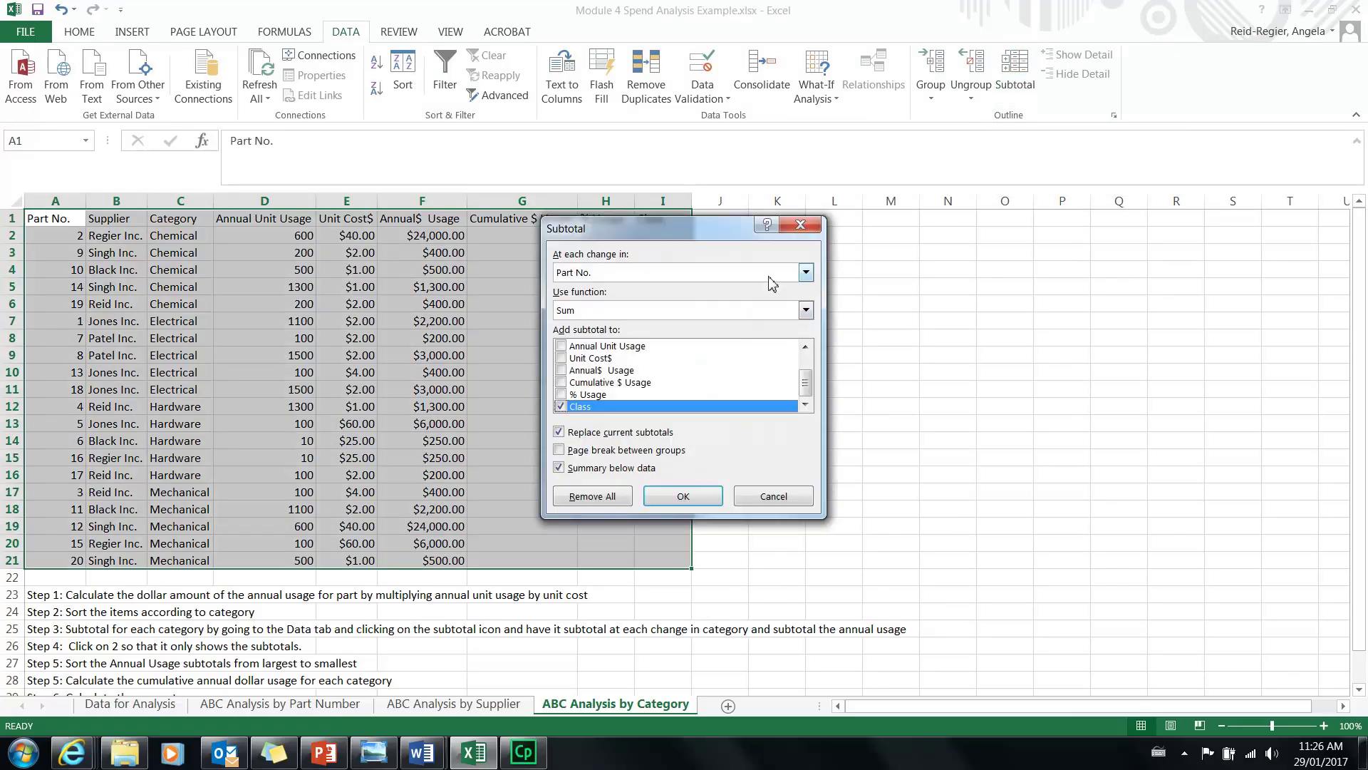
{"action": "left_click", "coordinate": [806, 273]}
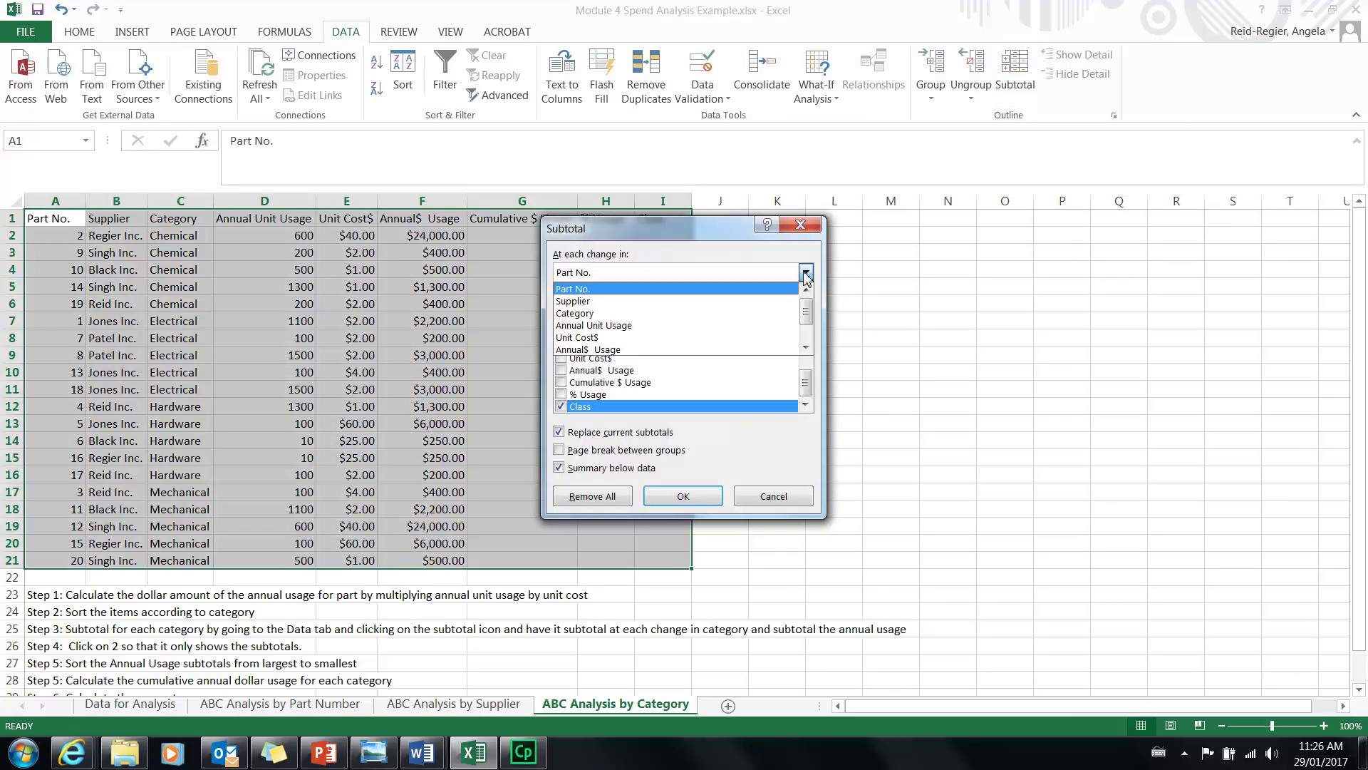
{"action": "left_click", "coordinate": [736, 312]}
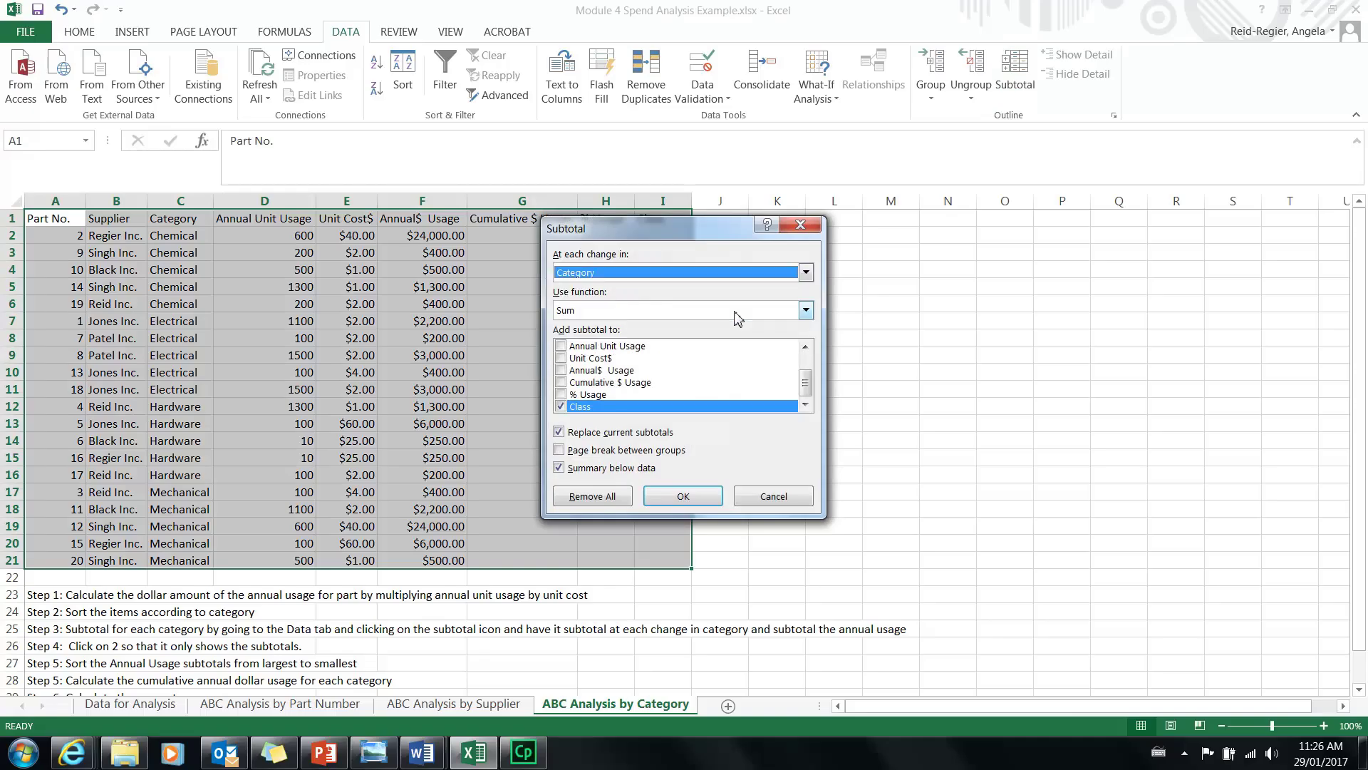
{"action": "left_click", "coordinate": [561, 407]}
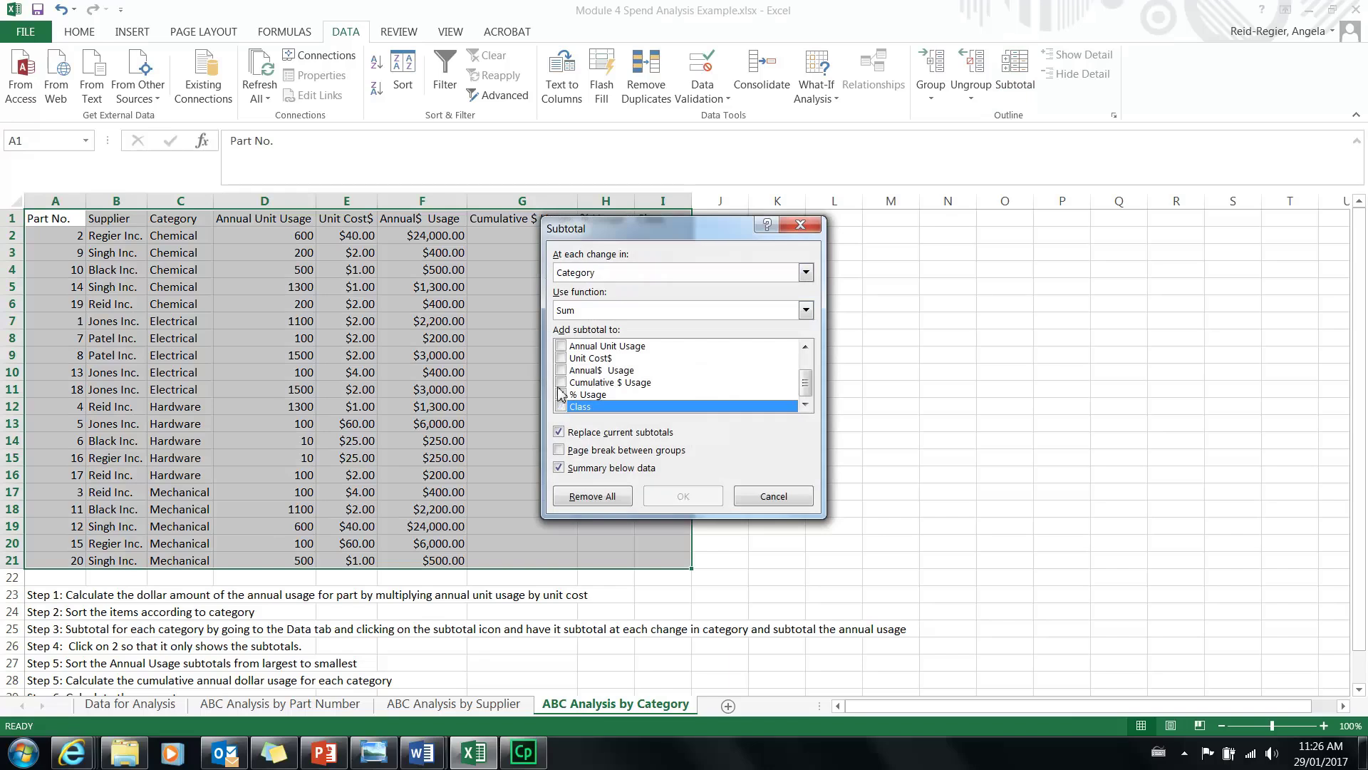
{"action": "left_click", "coordinate": [562, 370]}
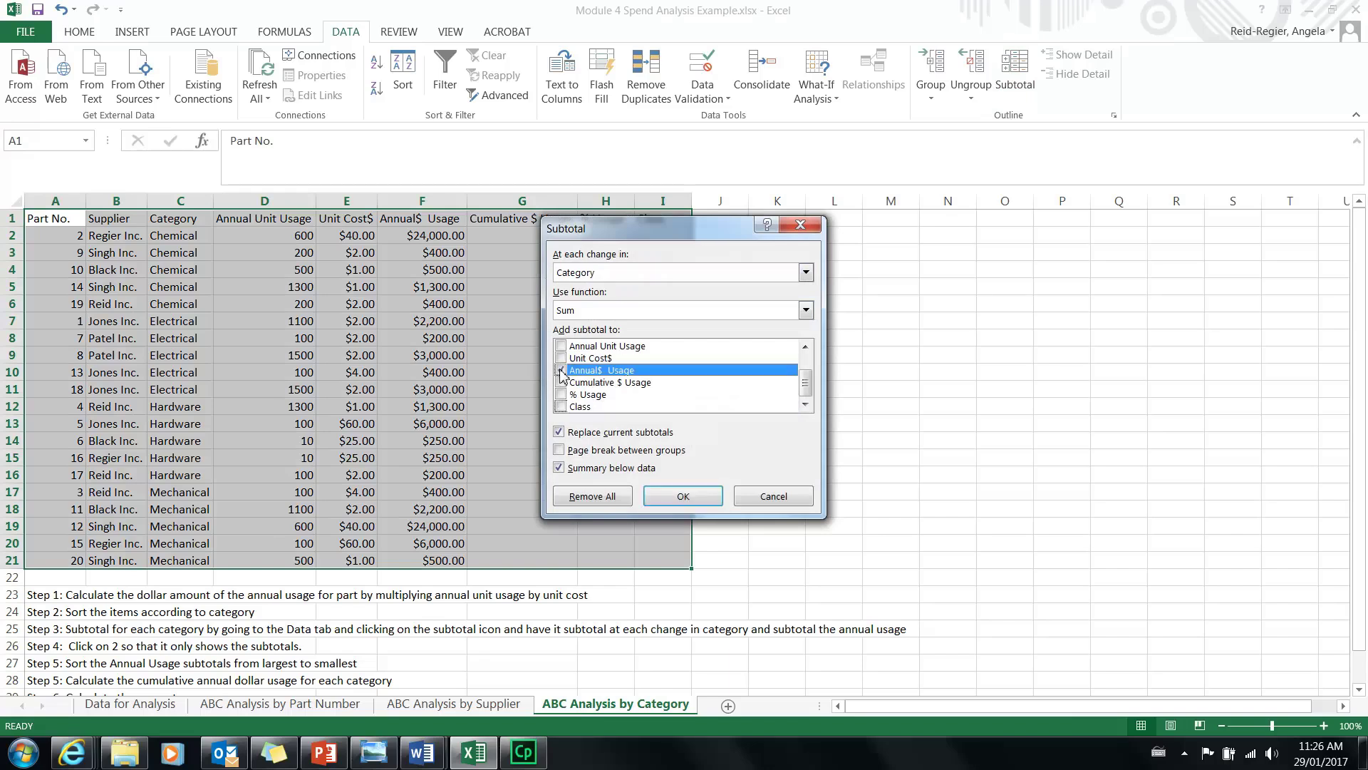
{"action": "left_click", "coordinate": [689, 497]}
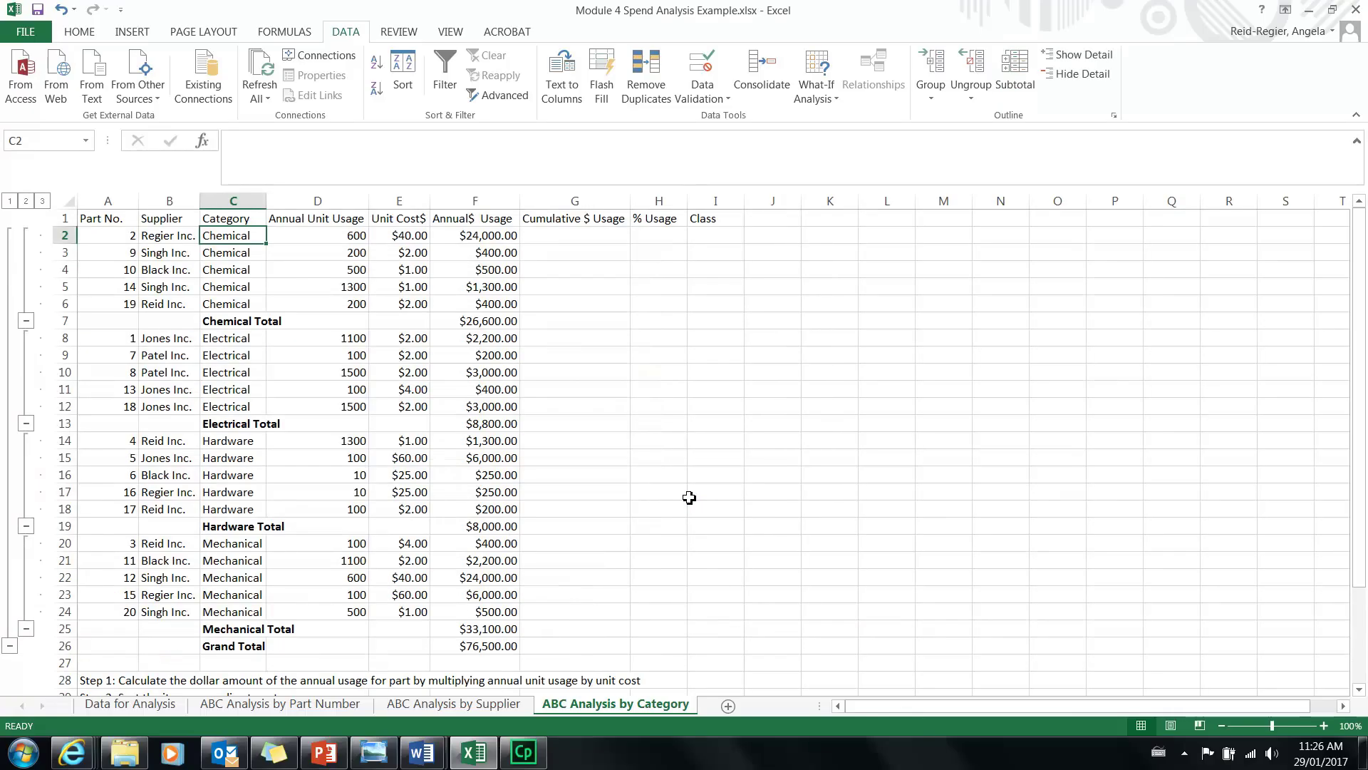
Collapse the outline to level 2 and sort the category subtotals by Annual$ Usage from largest to smallest.
{"action": "left_click", "coordinate": [27, 202]}
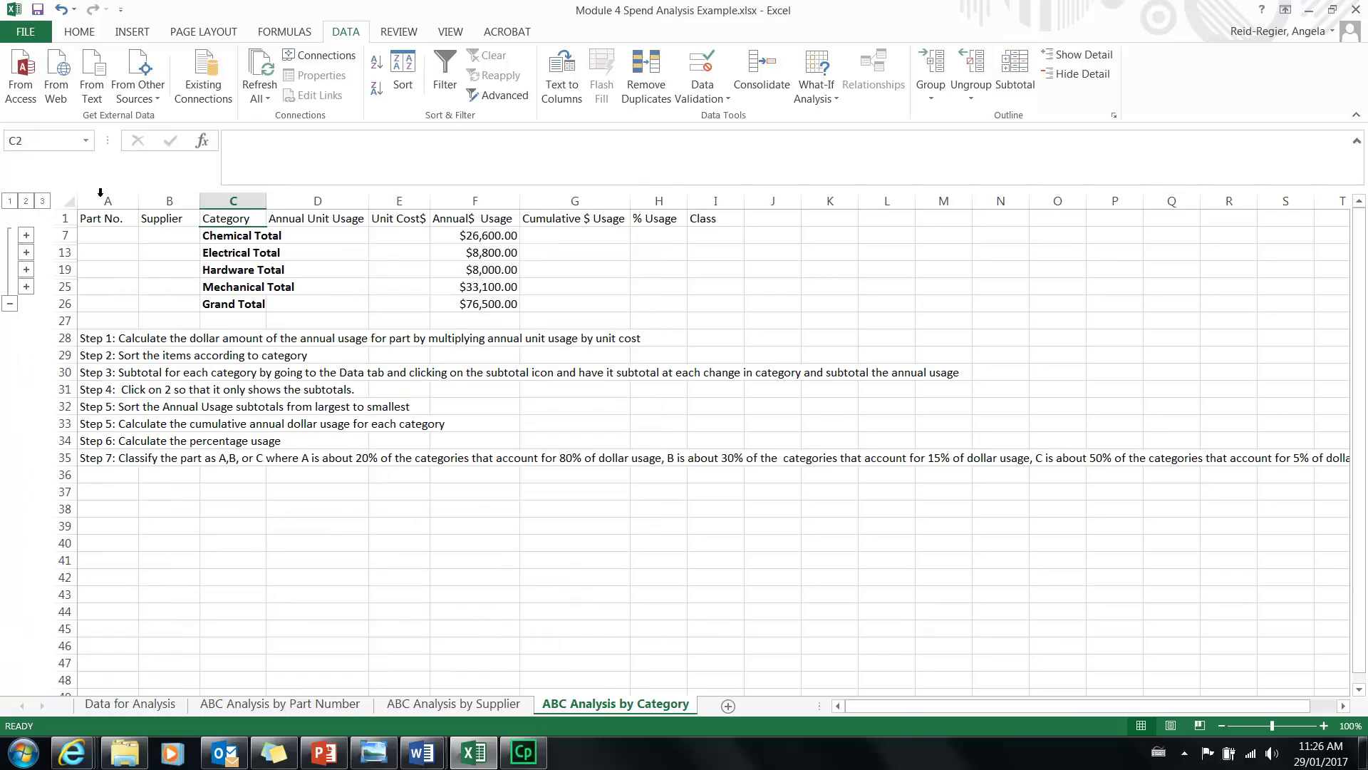
{"action": "left_click", "coordinate": [460, 236]}
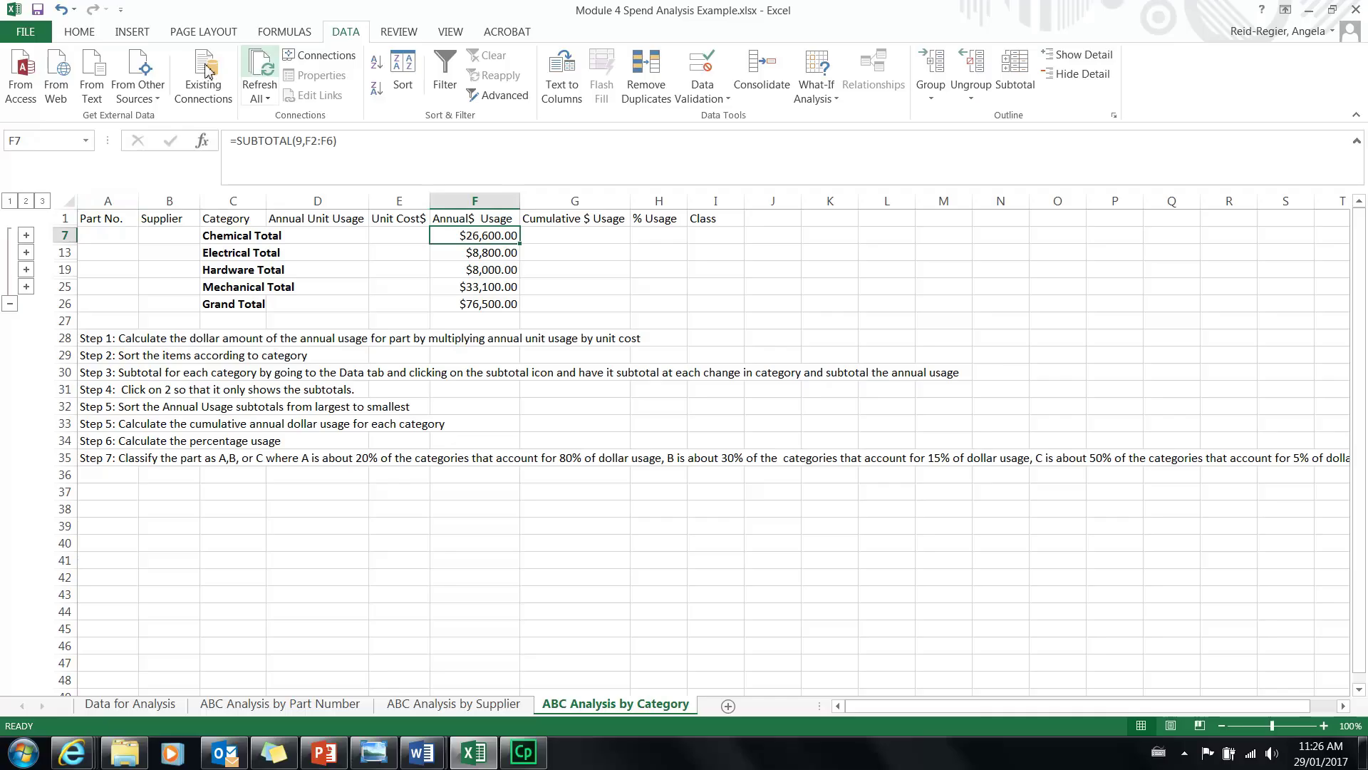
{"action": "left_click", "coordinate": [79, 36]}
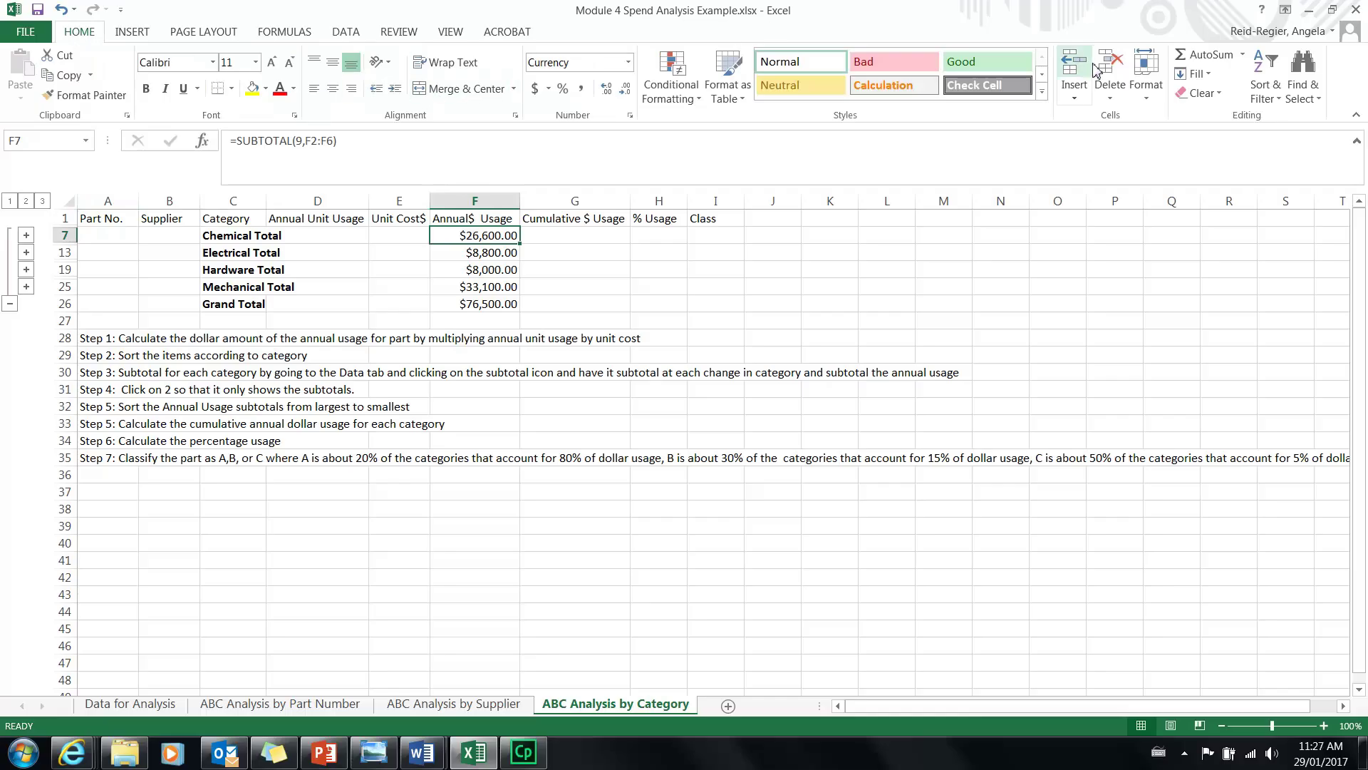
{"action": "left_click", "coordinate": [1262, 75]}
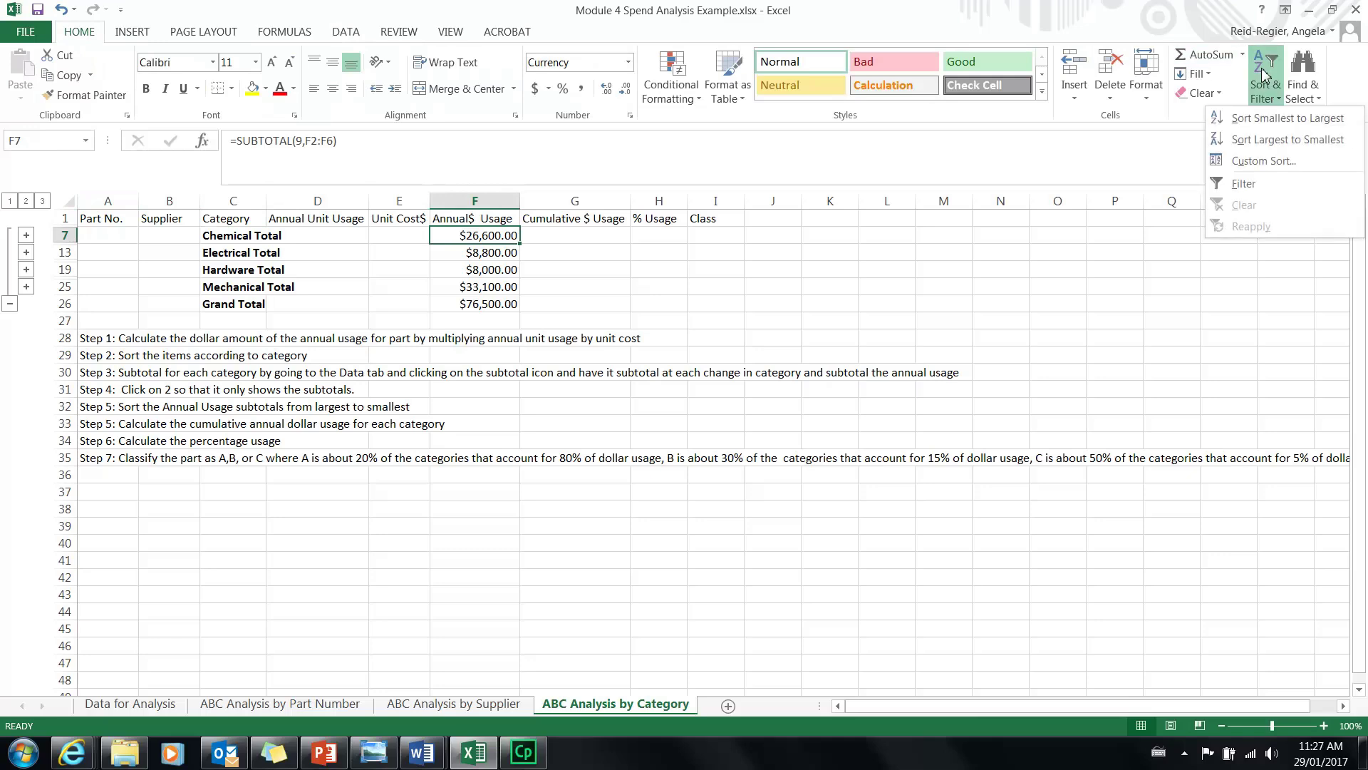
{"action": "left_click", "coordinate": [1262, 140]}
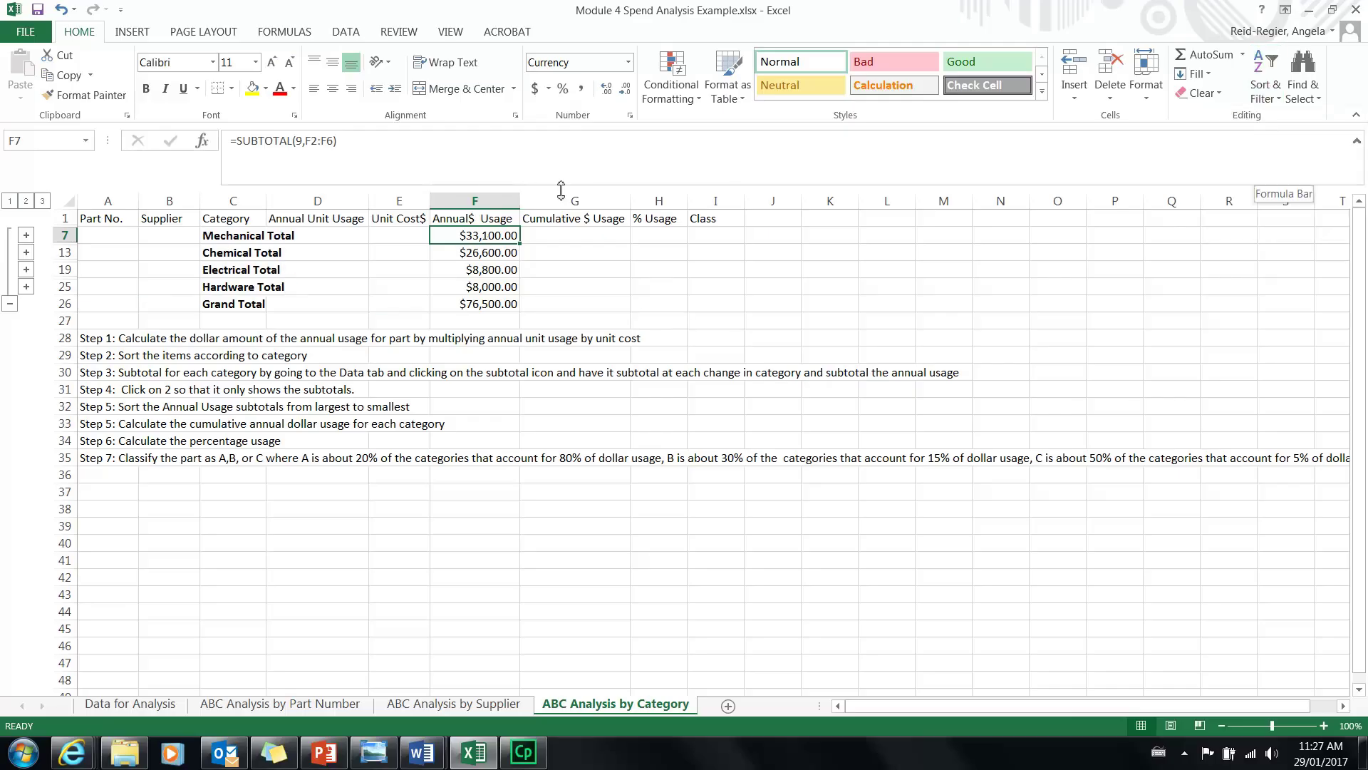
{"action": "left_click", "coordinate": [236, 235]}
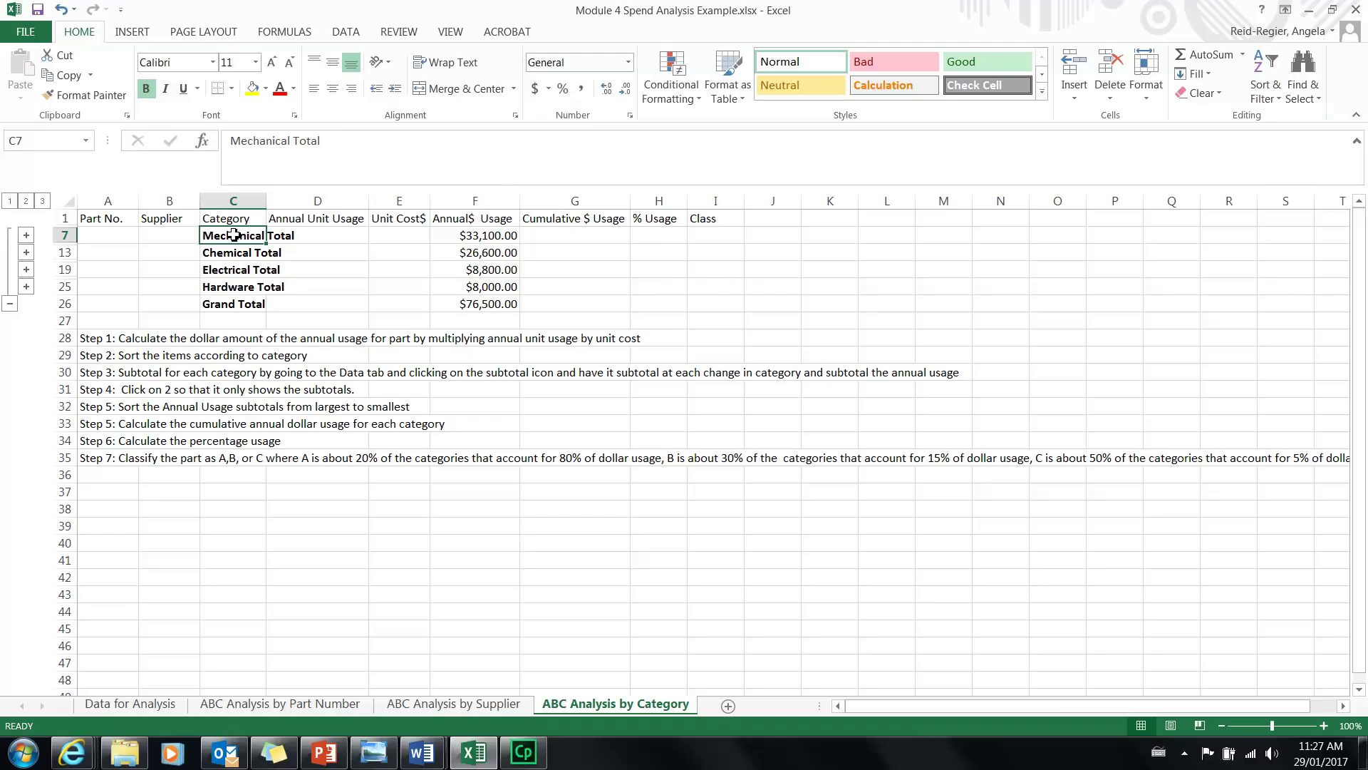
Set the Mechanical Total's Cumulative $ Usage in G7 equal to its annual dollar usage in F7.
{"action": "left_click", "coordinate": [564, 234]}
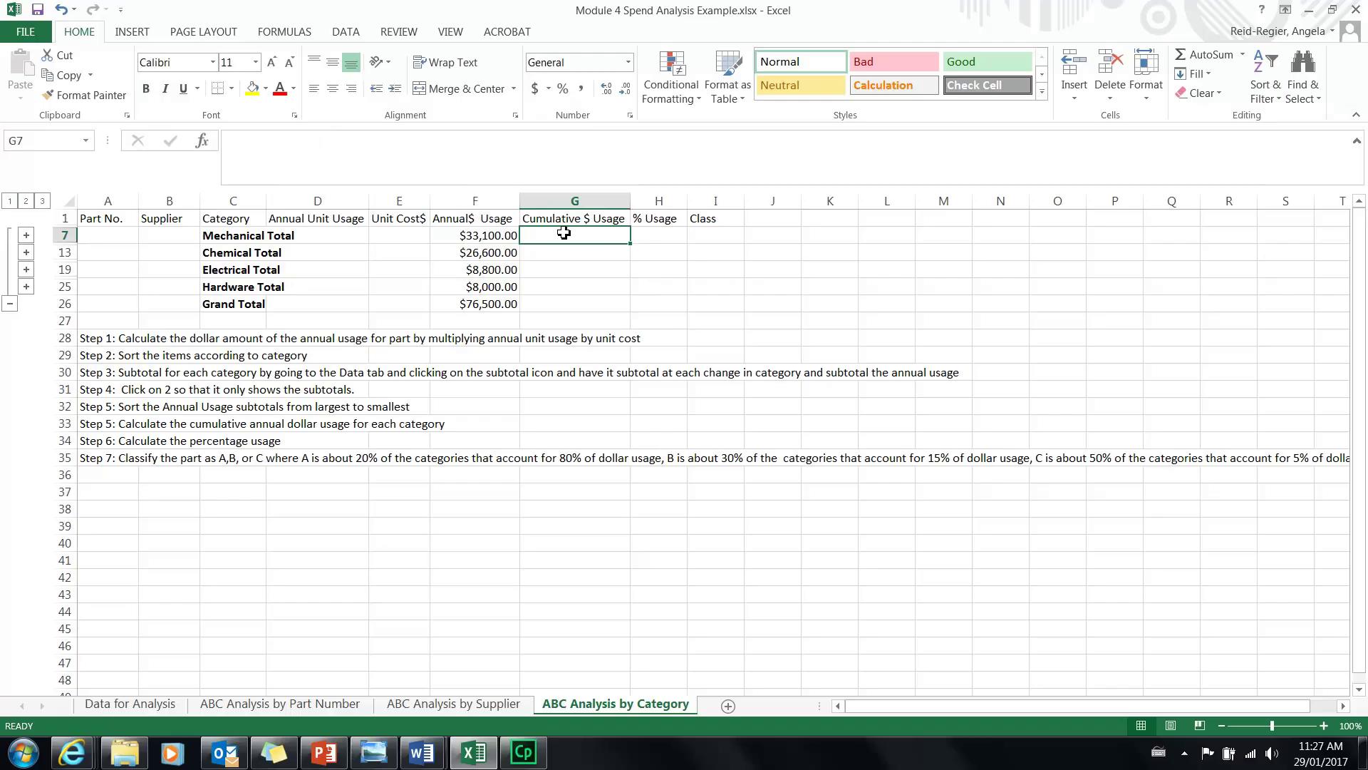
{"action": "type", "text": "="}
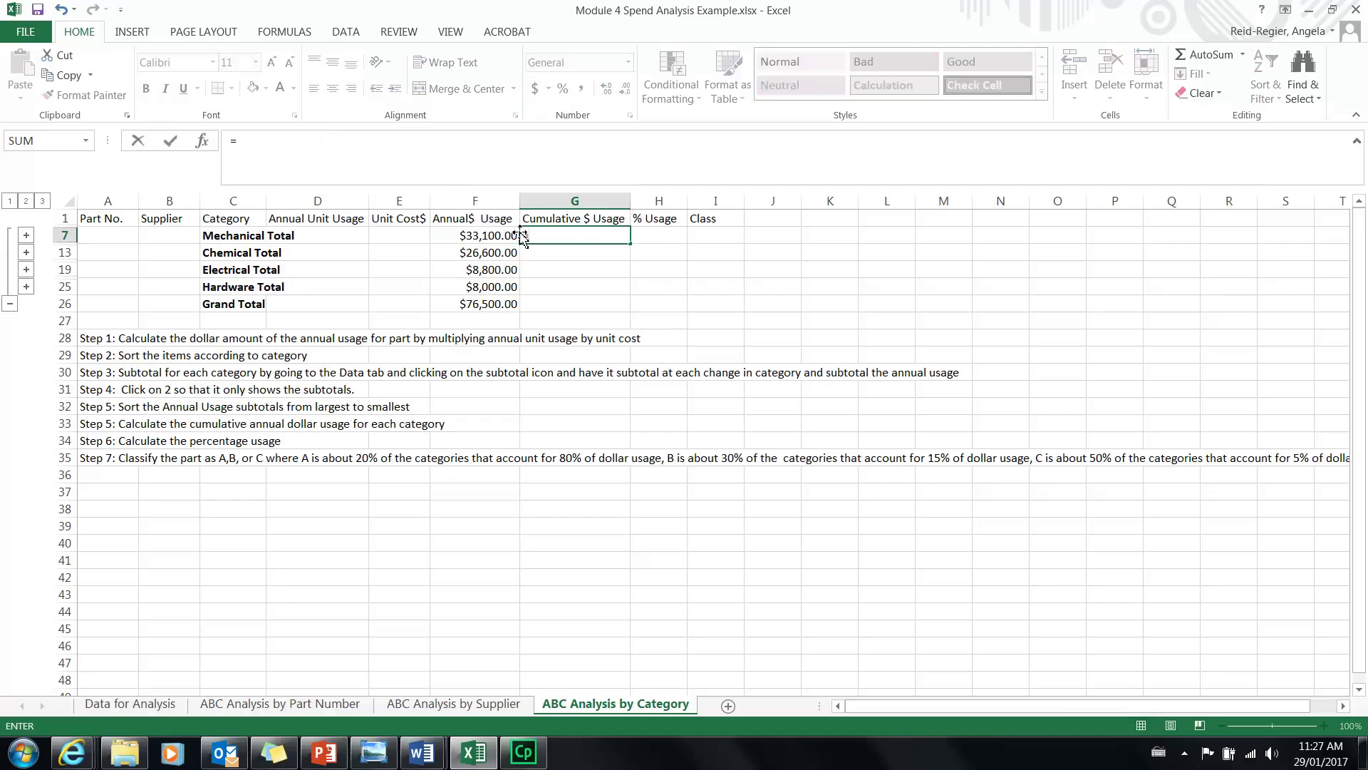
{"action": "left_click", "coordinate": [488, 234]}
{"action": "key", "text": "Return"}
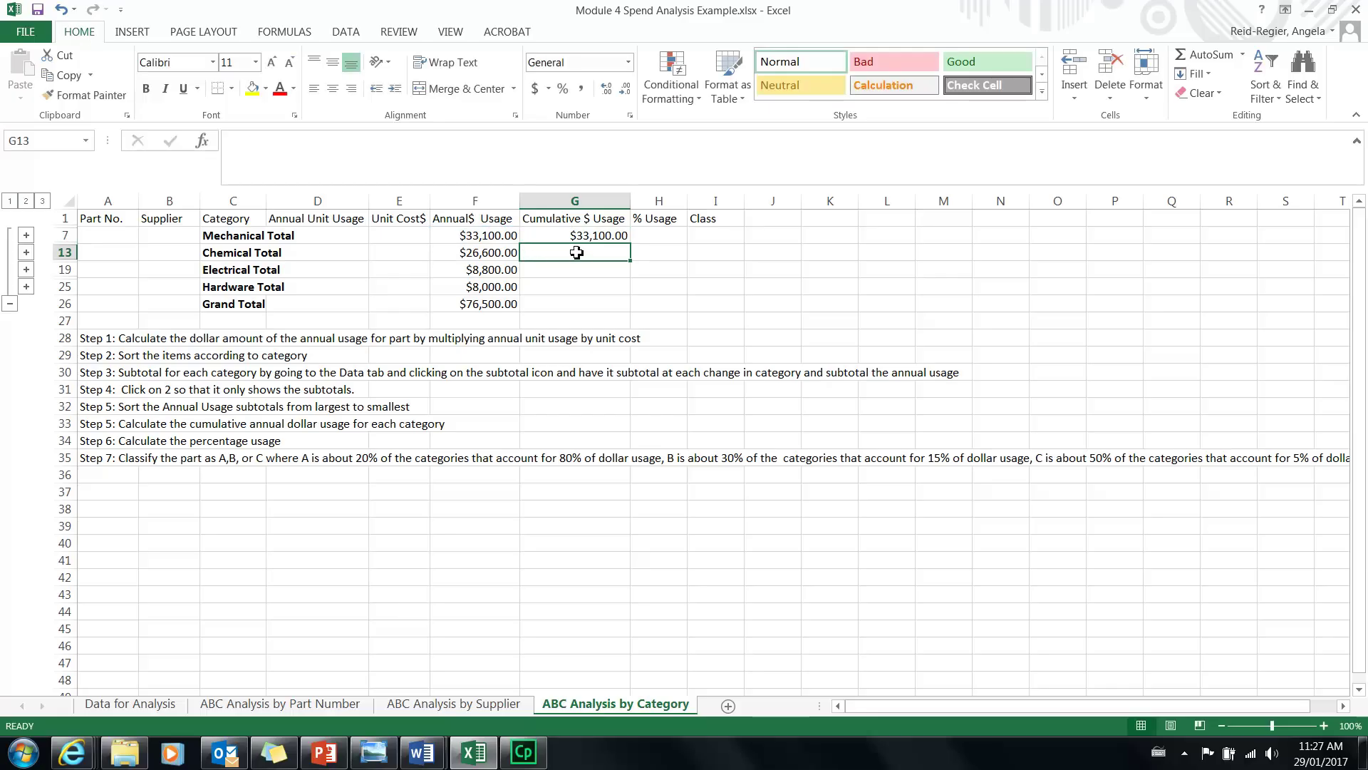
Calculate the Chemical Total's Cumulative $ Usage in G13 as G7 plus its annual dollar usage in F13.
{"action": "type", "text": "="}
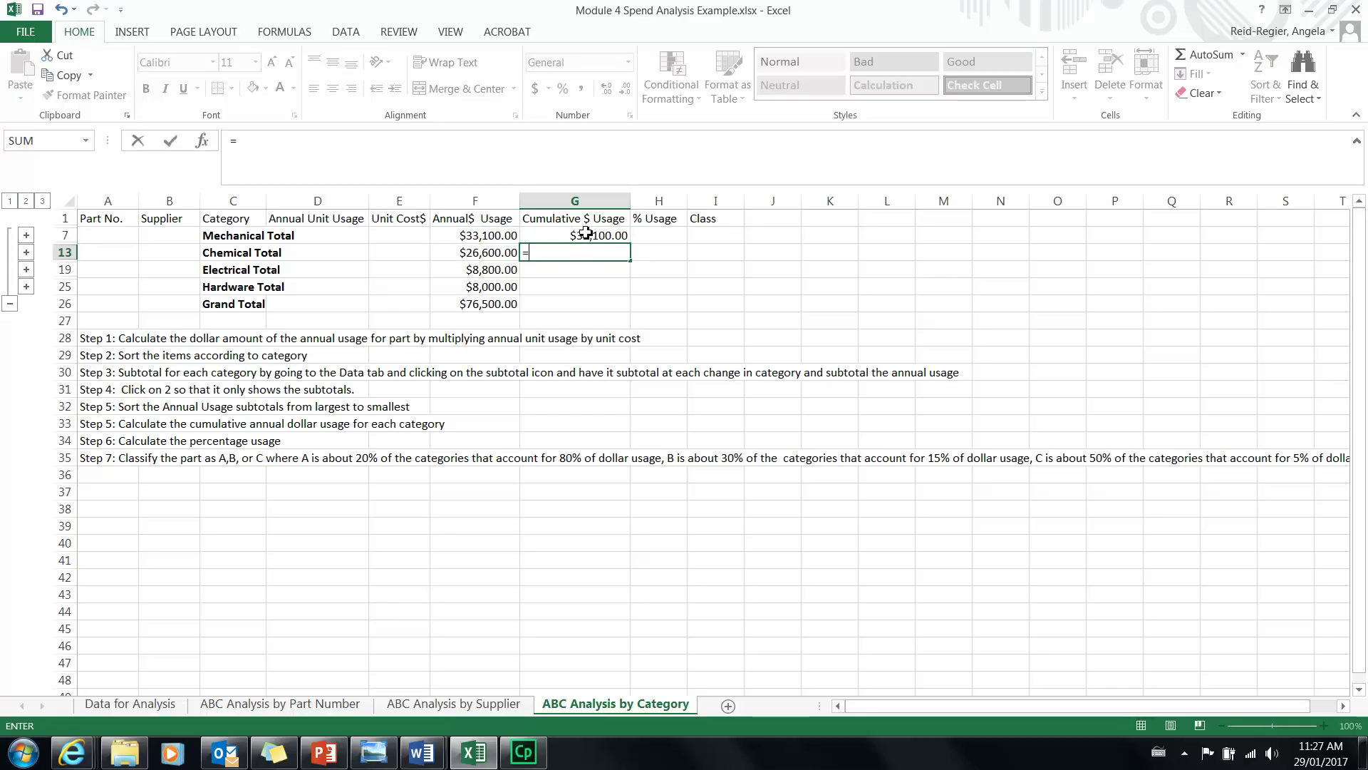
{"action": "left_click", "coordinate": [586, 234]}
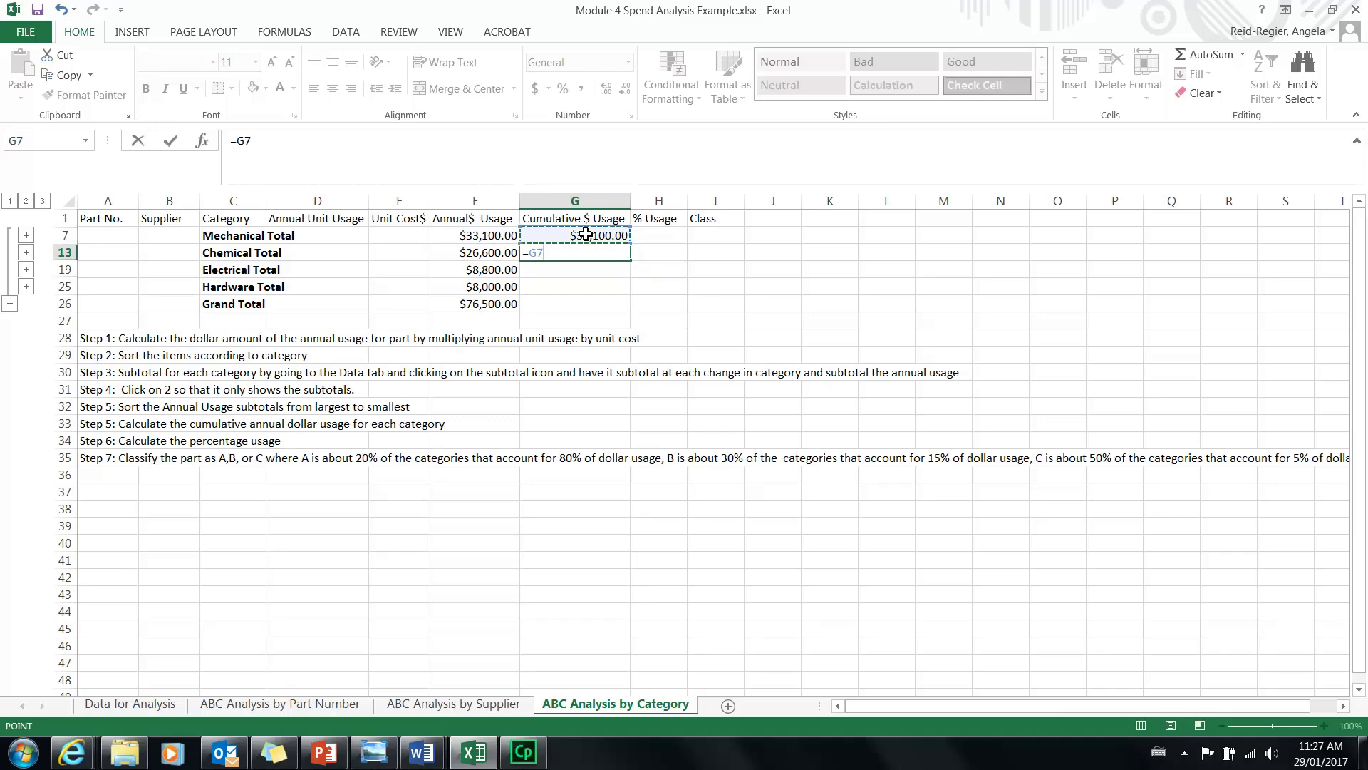
{"action": "type", "text": "+"}
{"action": "left_click", "coordinate": [475, 253]}
{"action": "key", "text": "Return"}
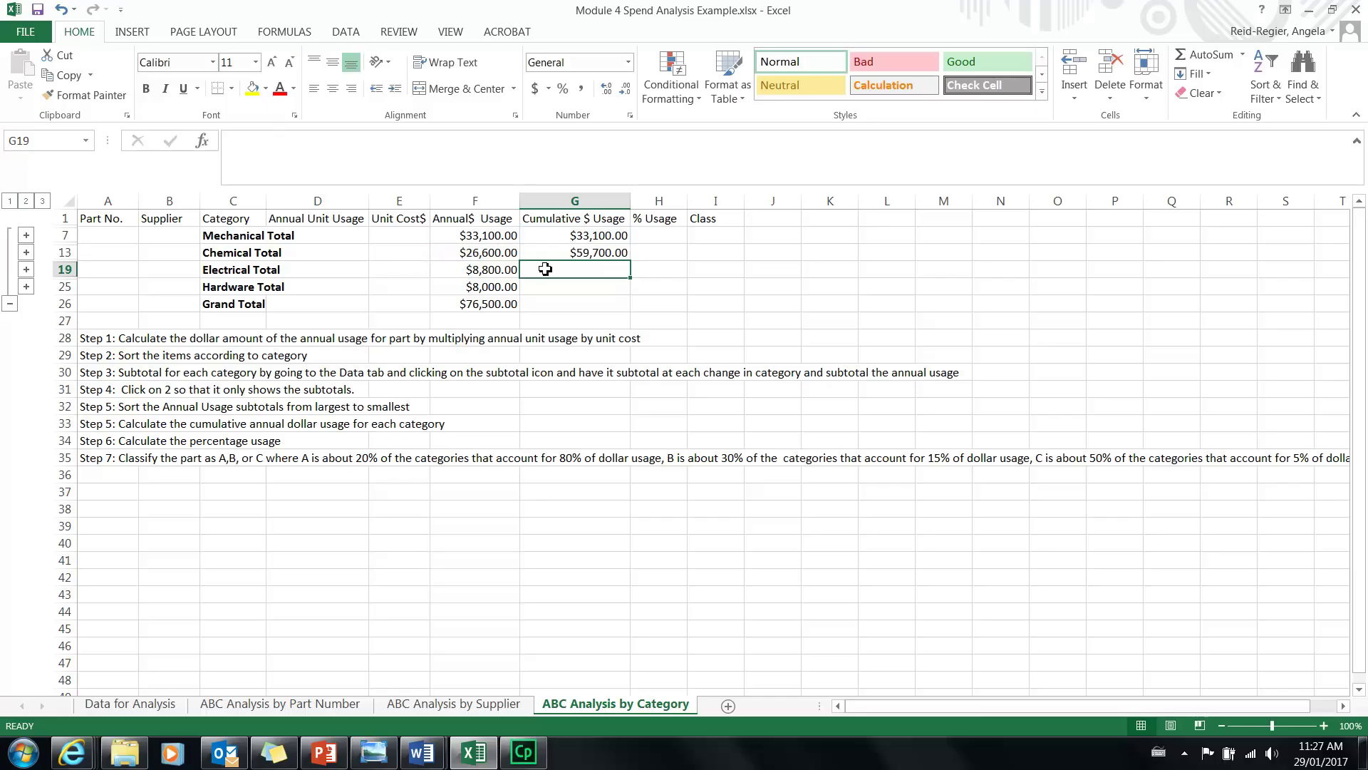
Calculate the Electrical Total's Cumulative $ Usage in G19 with the formula =G13+F19.
{"action": "type", "text": "="}
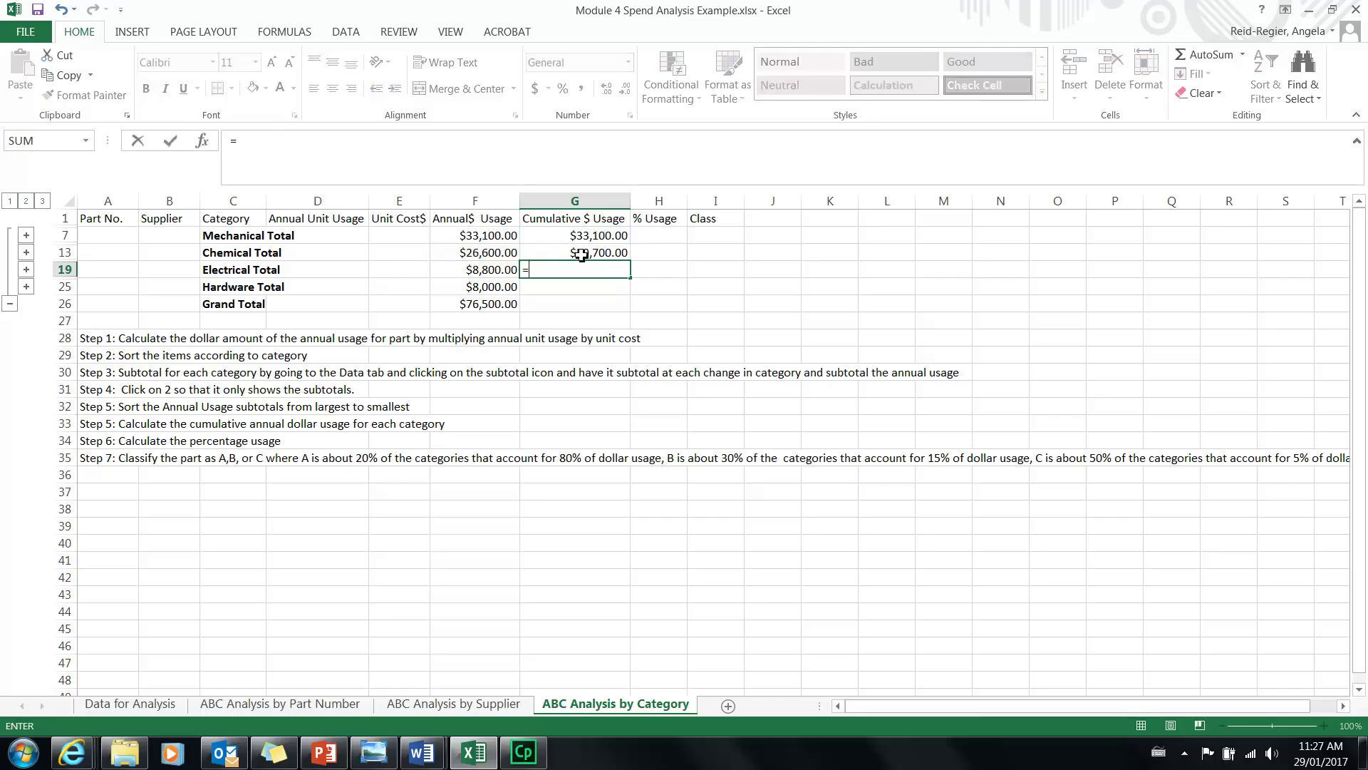
{"action": "left_click", "coordinate": [581, 254]}
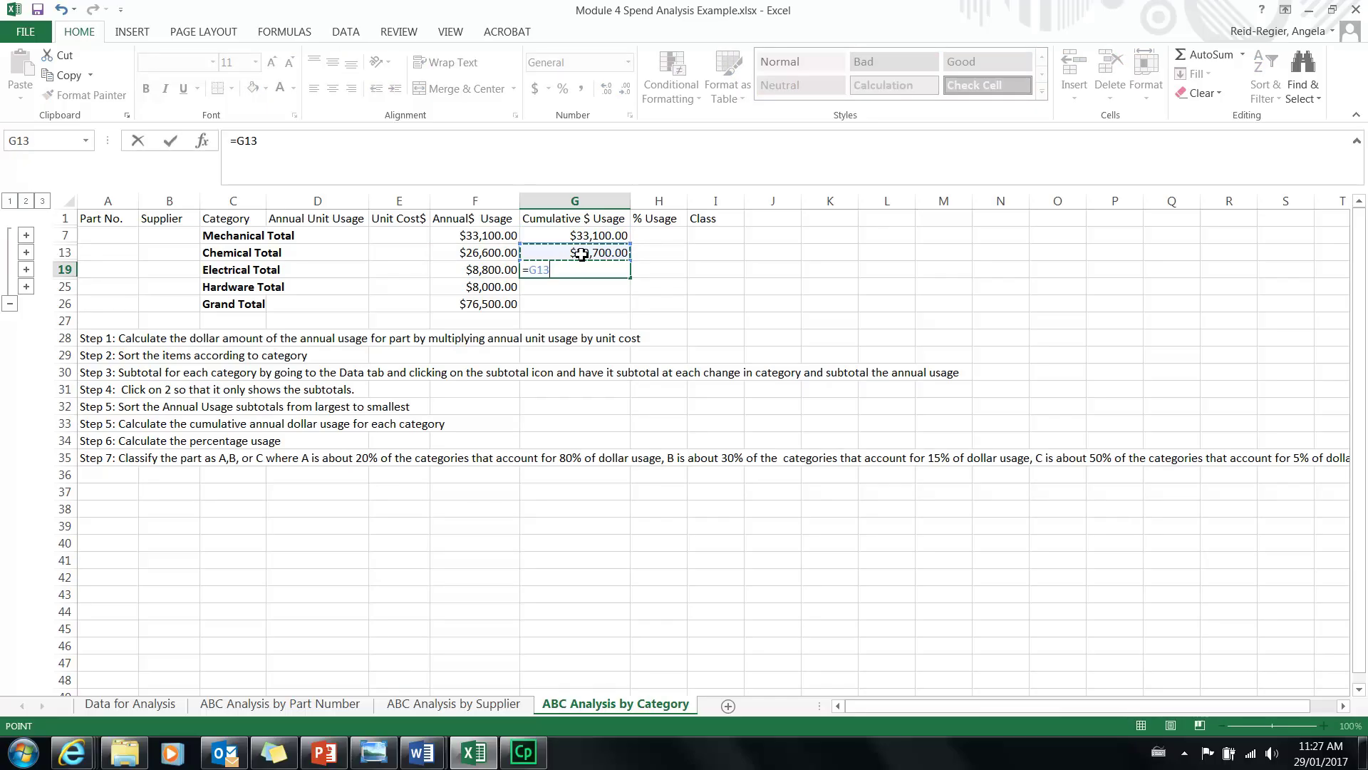
{"action": "type", "text": "+"}
{"action": "left_click", "coordinate": [484, 271]}
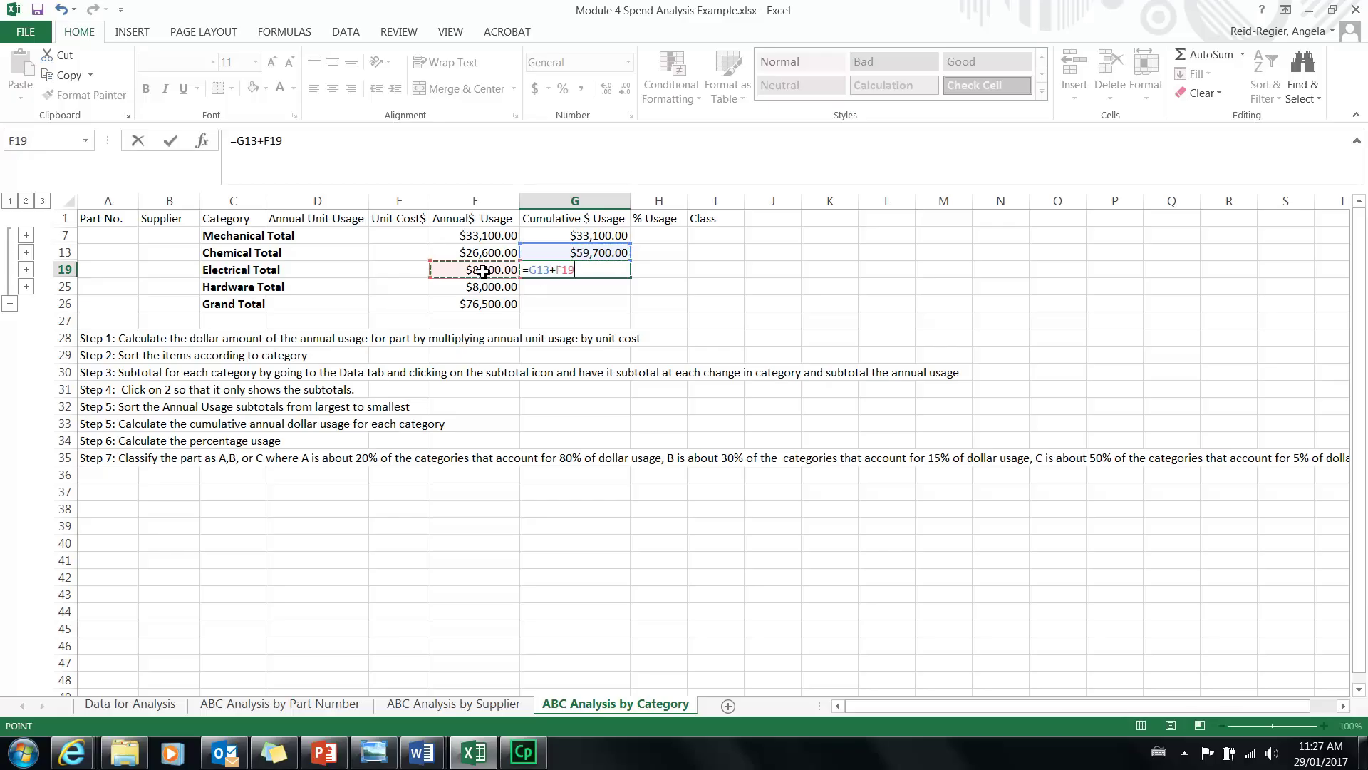
{"action": "key", "text": "Return"}
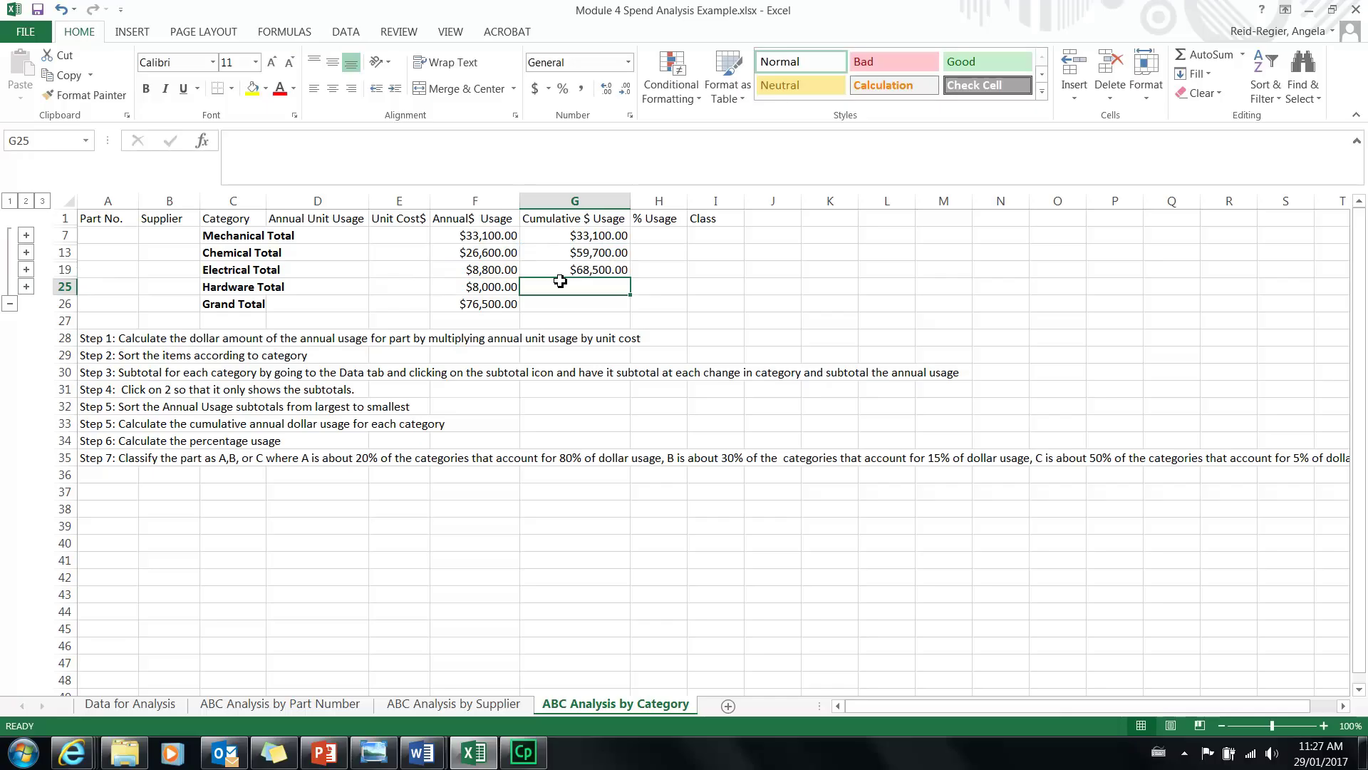
Try to calculate the Hardware Total's Cumulative $ Usage in G25 with the formula =G19=F25.
{"action": "type", "text": "="}
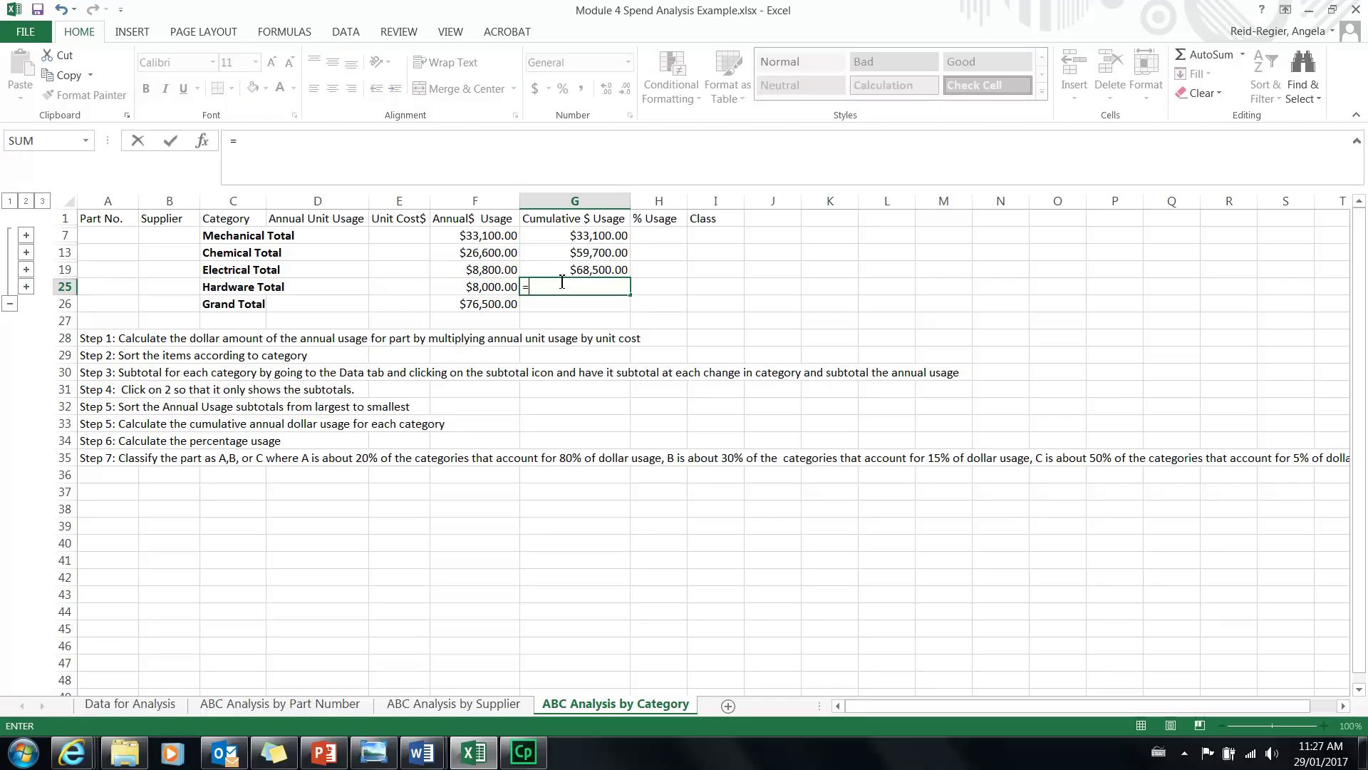
{"action": "left_click", "coordinate": [573, 268]}
{"action": "type", "text": "="}
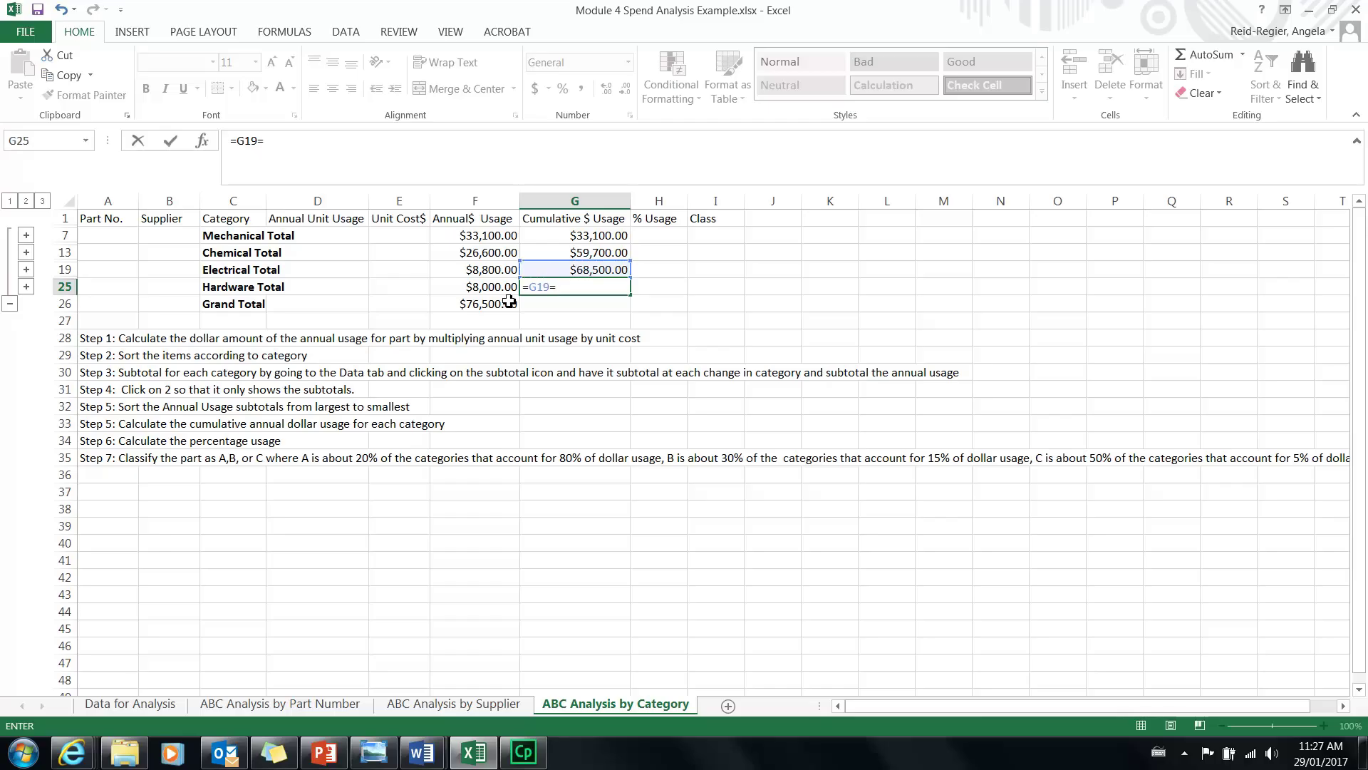
{"action": "left_click", "coordinate": [485, 285]}
{"action": "key", "text": "Return"}
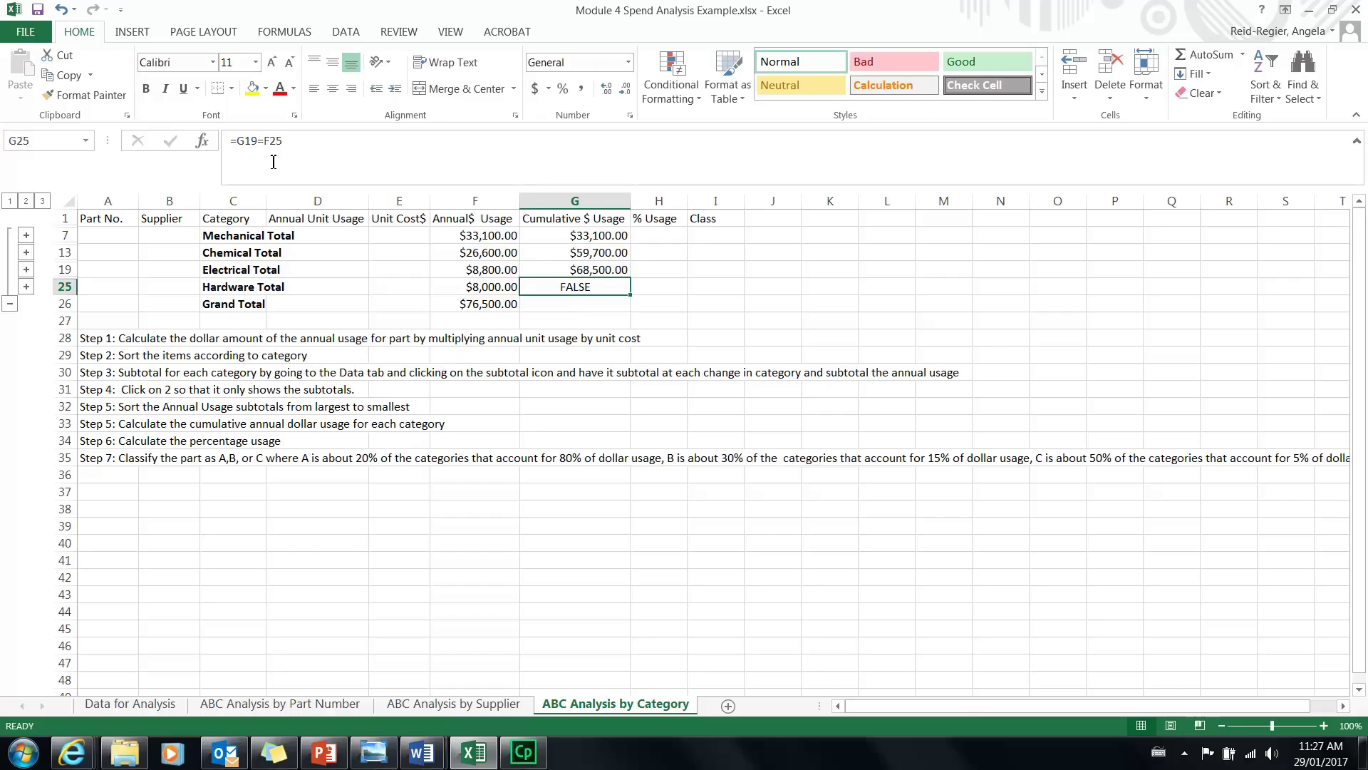
Correct the Hardware Total's Cumulative $ Usage formula in G25 to =G19+F25 and check it against the Grand Total in F26.
{"action": "left_click", "coordinate": [258, 142]}
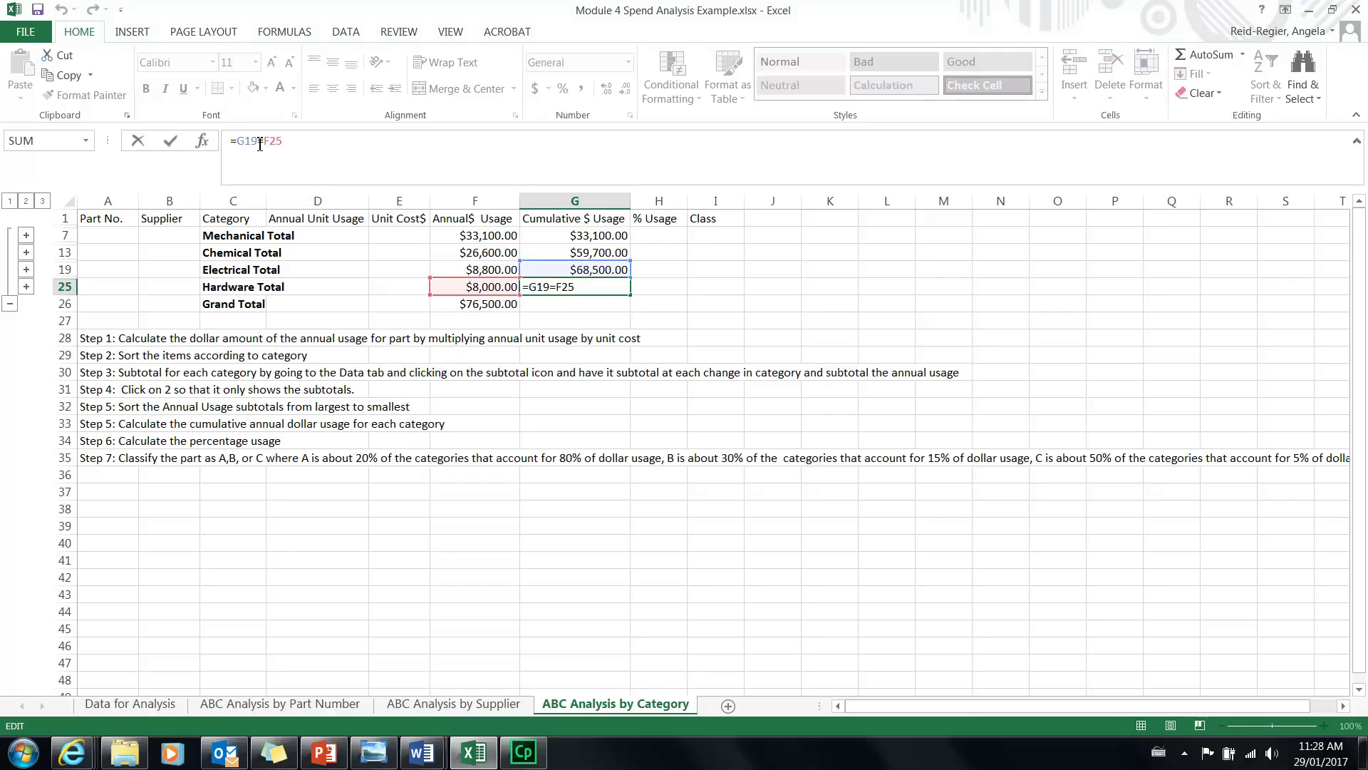
{"action": "key", "text": "Delete"}
{"action": "type", "text": "+"}
{"action": "key", "text": "Return"}
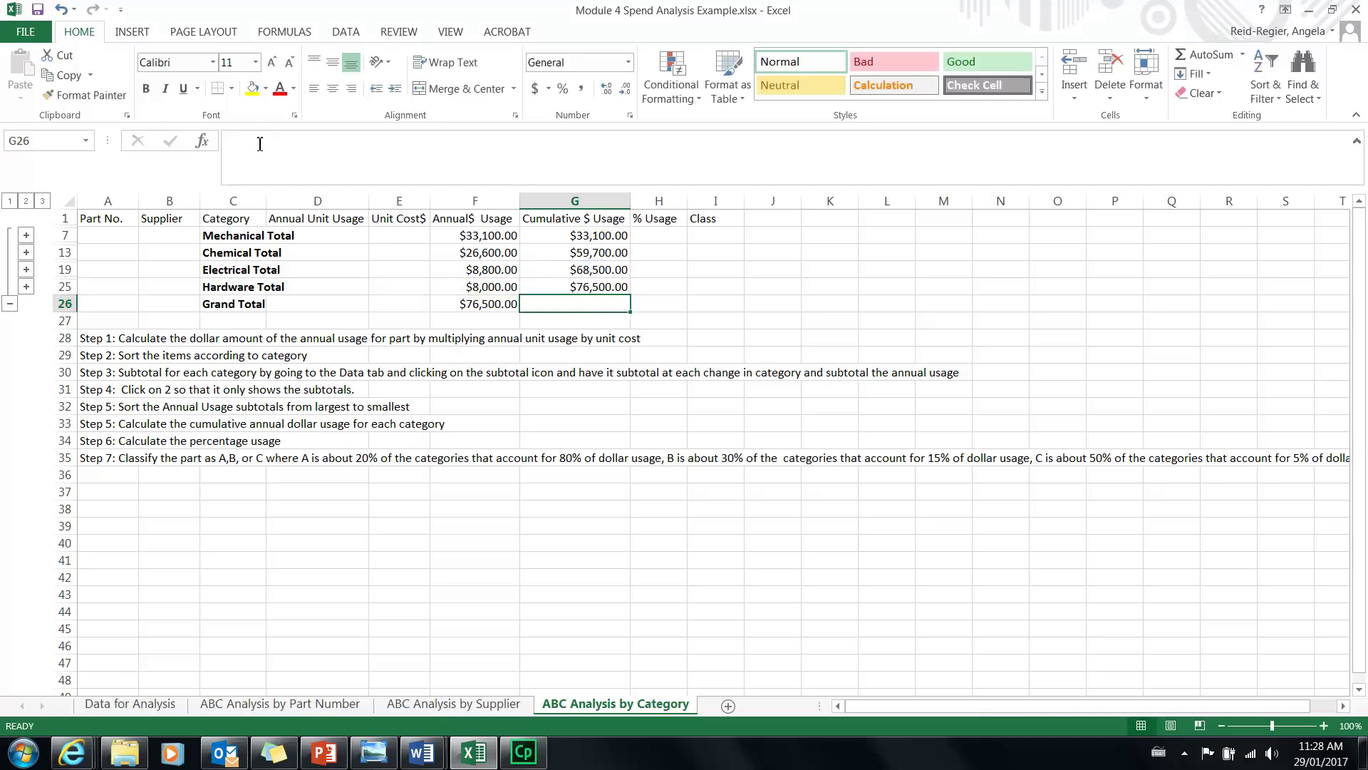
{"action": "left_click", "coordinate": [580, 287]}
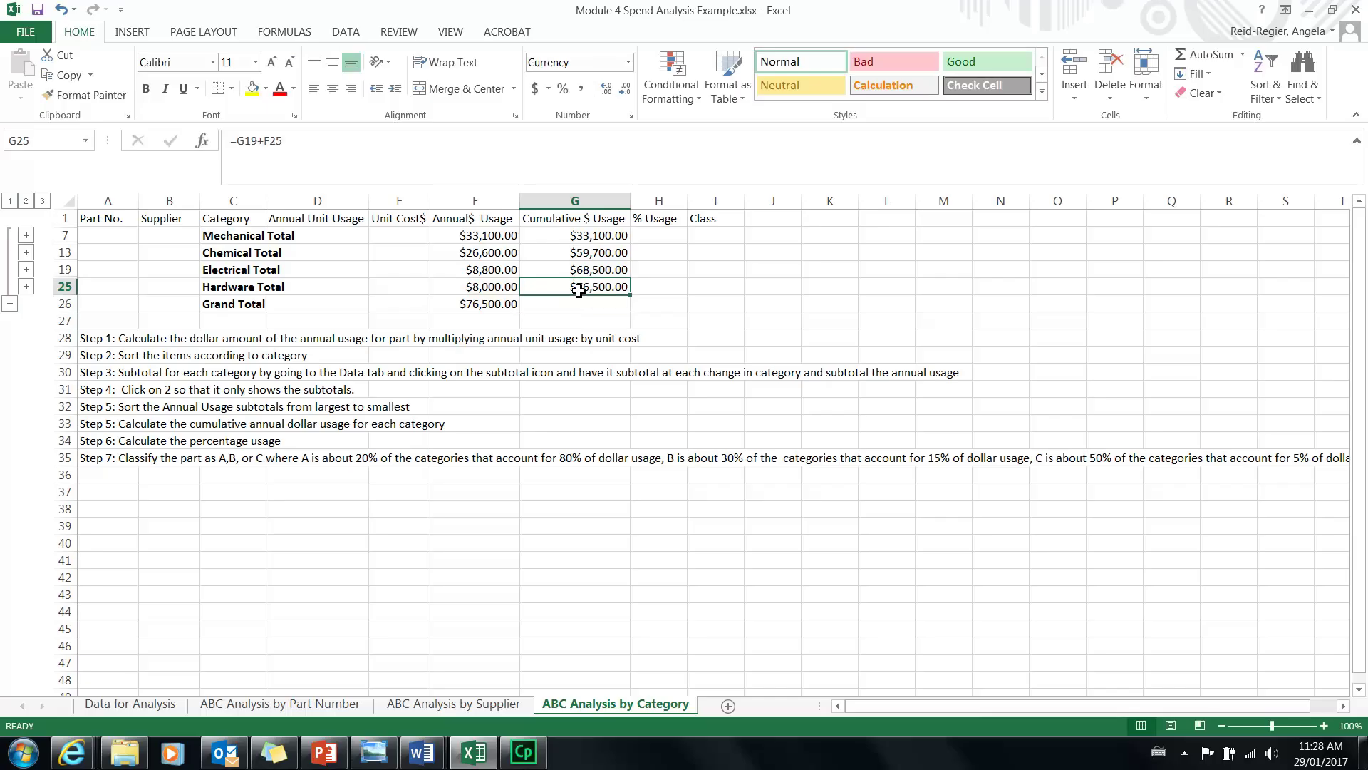
{"action": "left_click", "coordinate": [491, 308]}
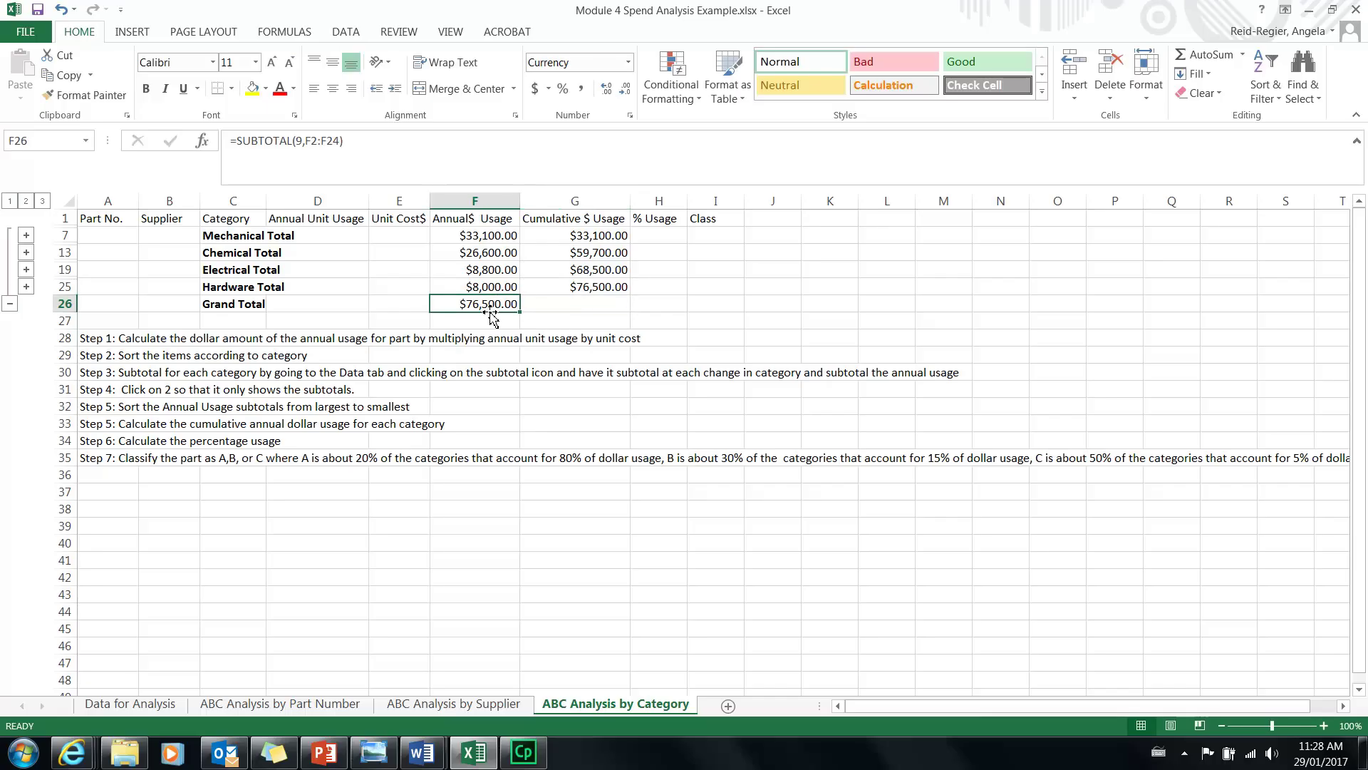
Enter the Mechanical Total's % Usage formula in H7, dividing its cumulative usage in G7 by the Grand Total in F26.
{"action": "left_click", "coordinate": [661, 233]}
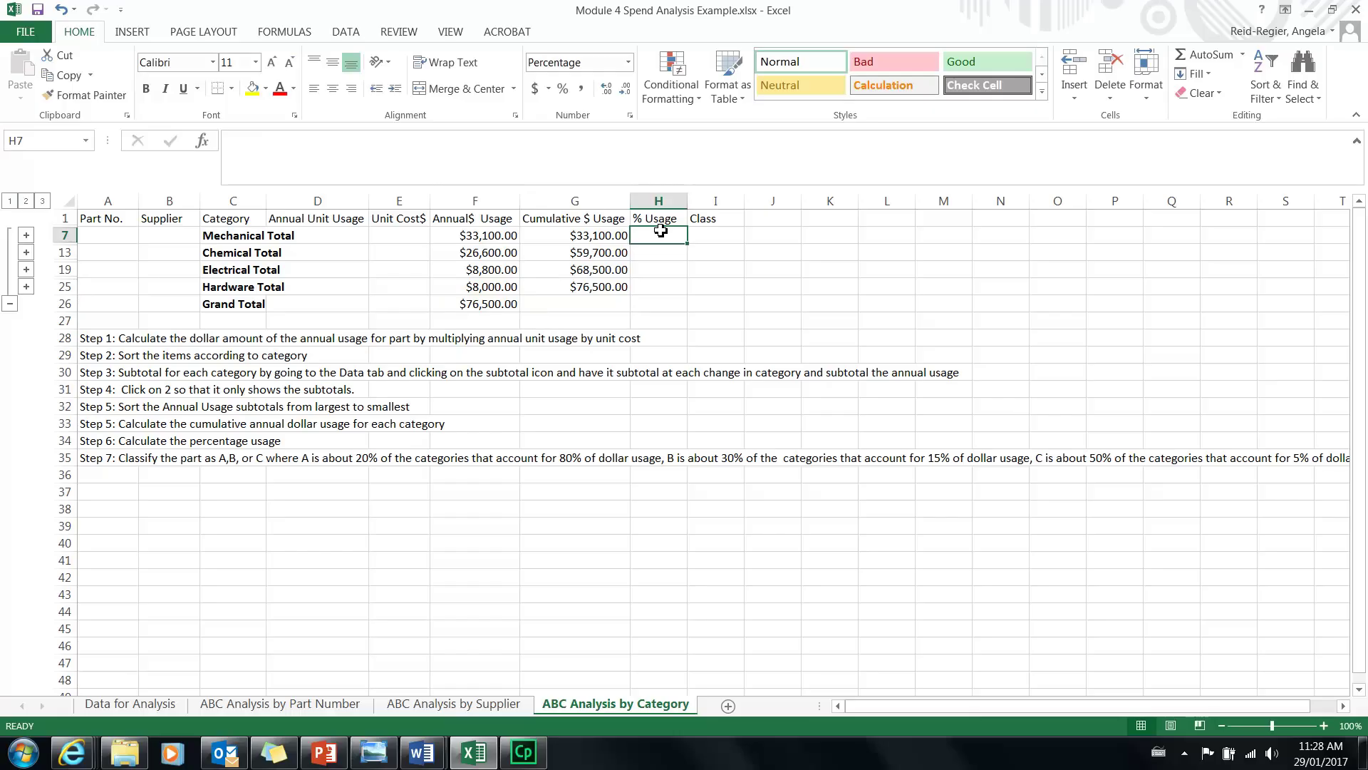
{"action": "type", "text": "="}
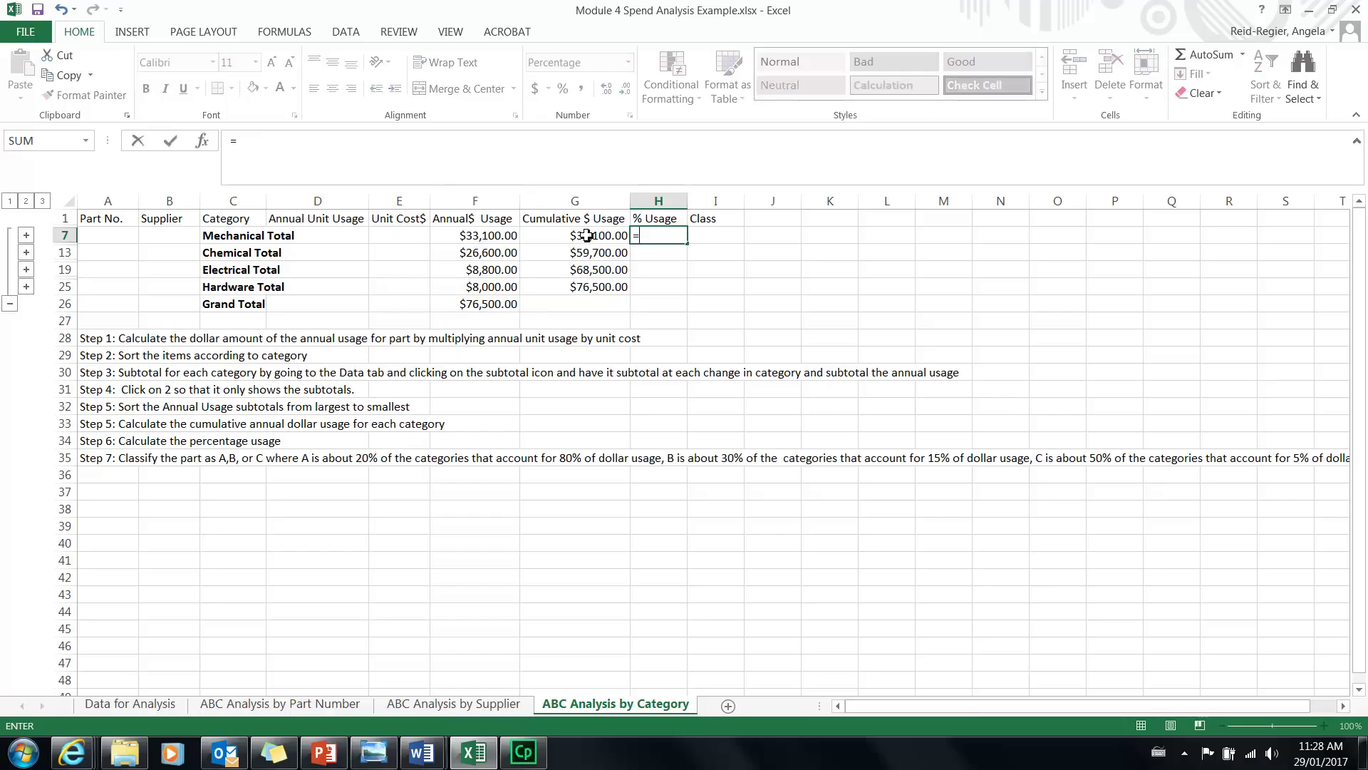
{"action": "left_click", "coordinate": [585, 237]}
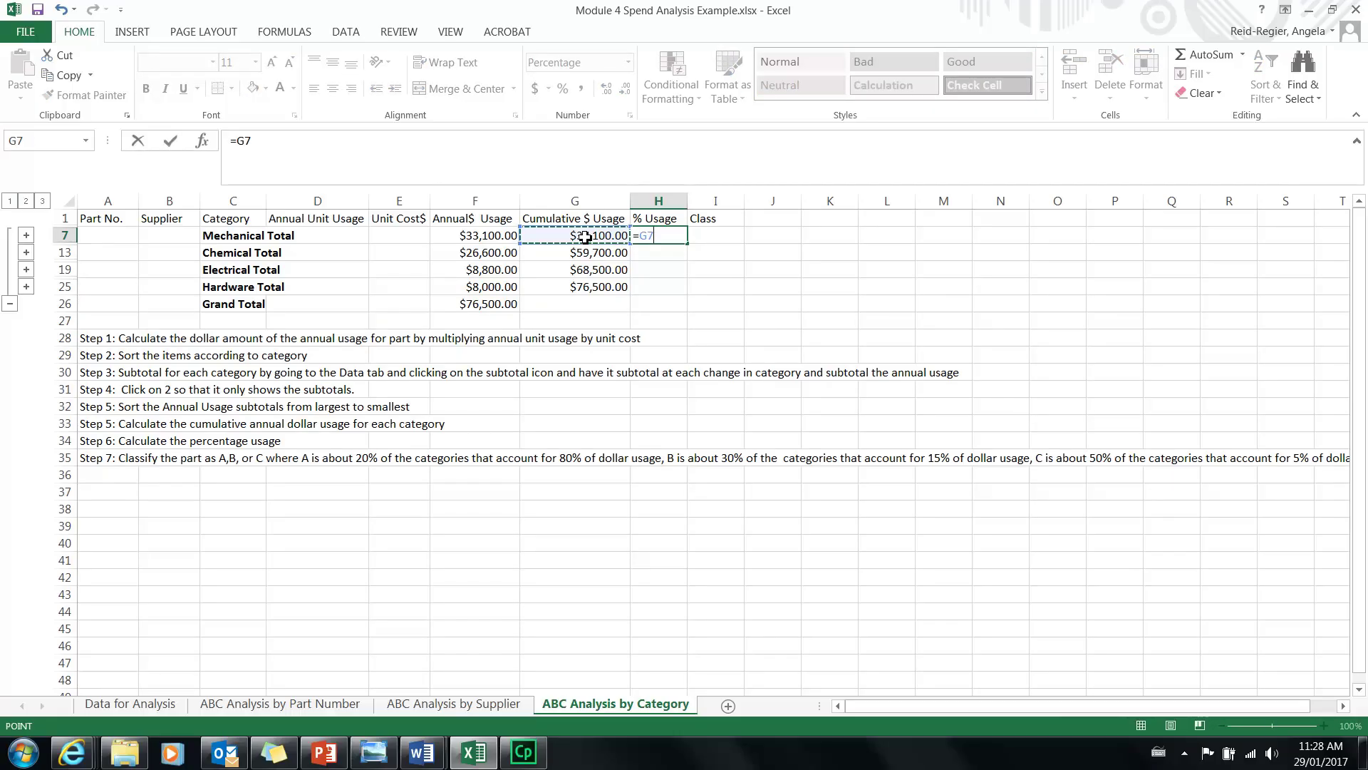
{"action": "key", "text": "F4"}
{"action": "key", "text": "F4"}
{"action": "key", "text": "F4"}
{"action": "key", "text": "F4"}
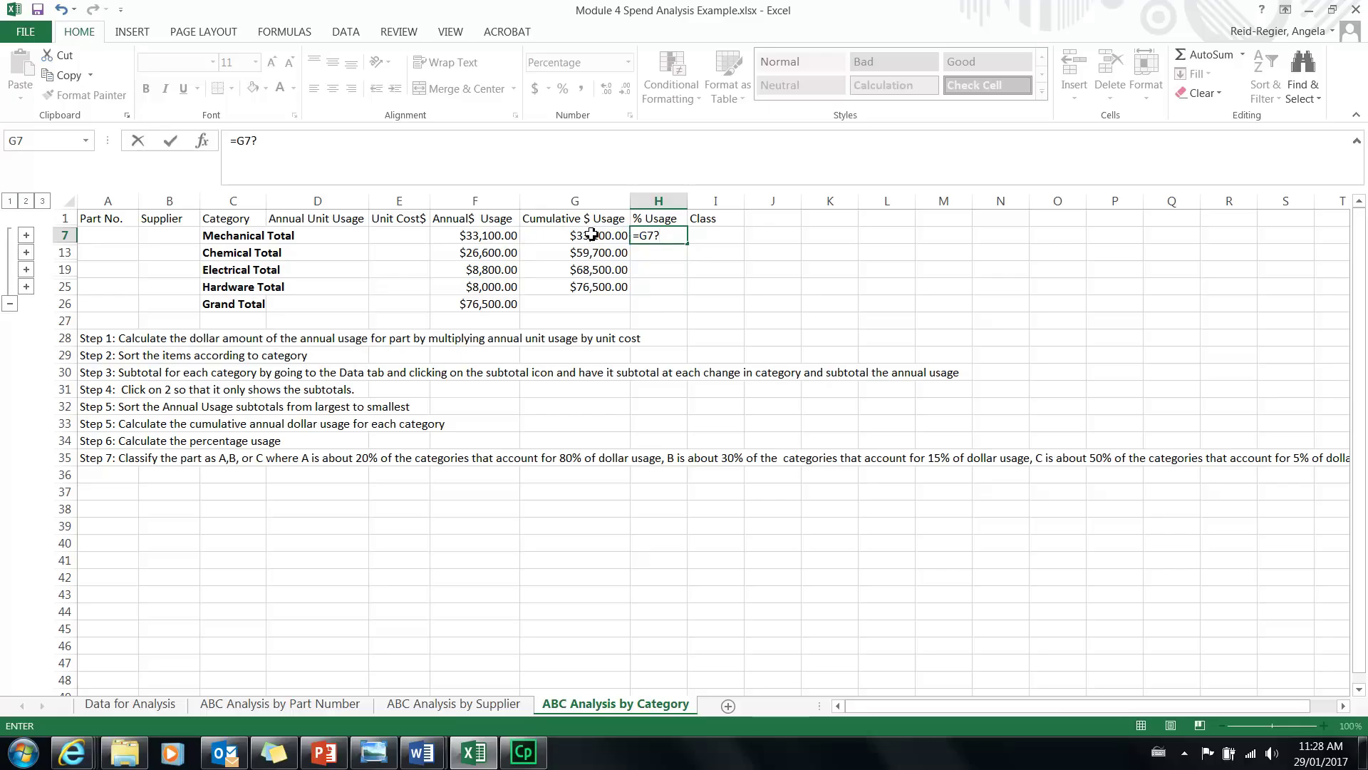
{"action": "type", "text": "/"}
{"action": "left_click", "coordinate": [488, 308]}
Make the Grand Total reference absolute so H7 reads =G7/$F$26, and fill the formula down through the Hardware Total in H25.
{"action": "left_click", "coordinate": [257, 142]}
{"action": "type", "text": "4"}
{"action": "key", "text": "BackSpace"}
{"action": "type", "text": "4F26"}
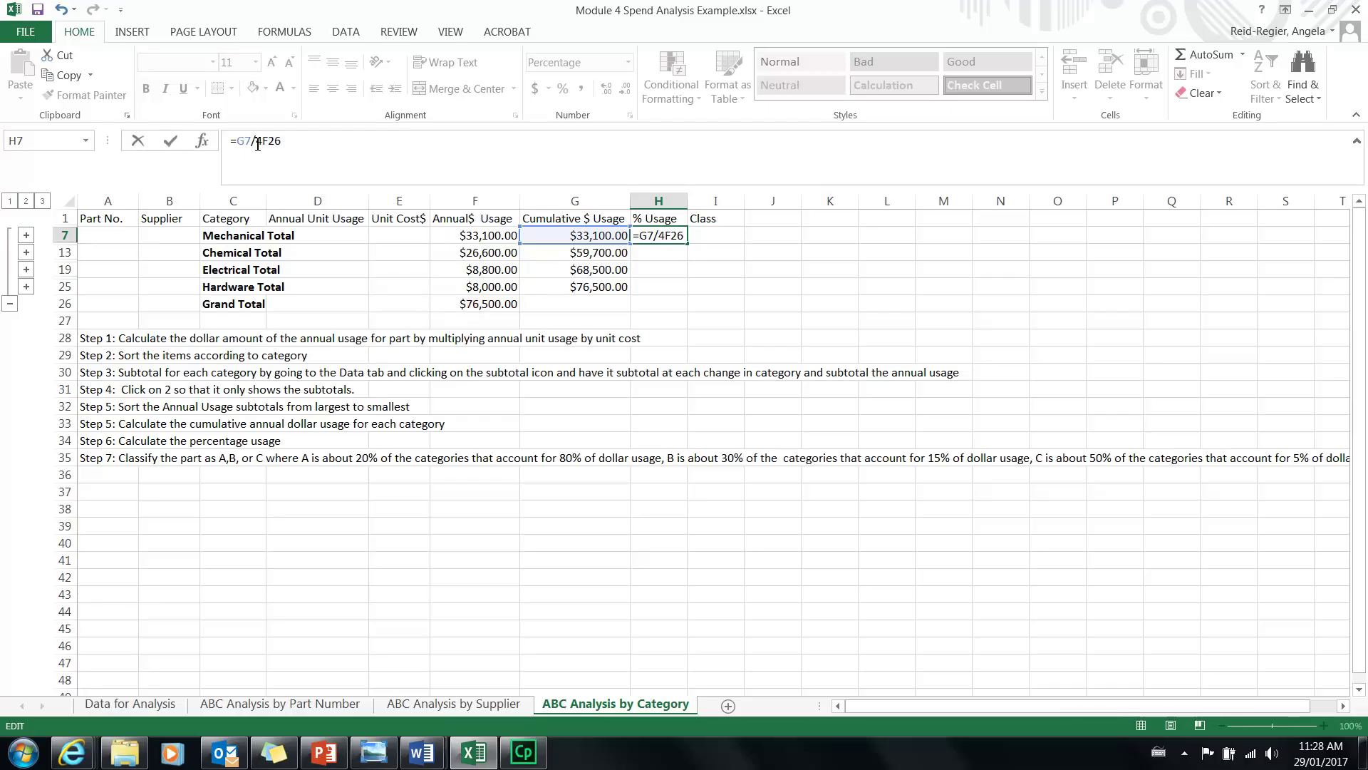
{"action": "key", "text": "BackSpace"}
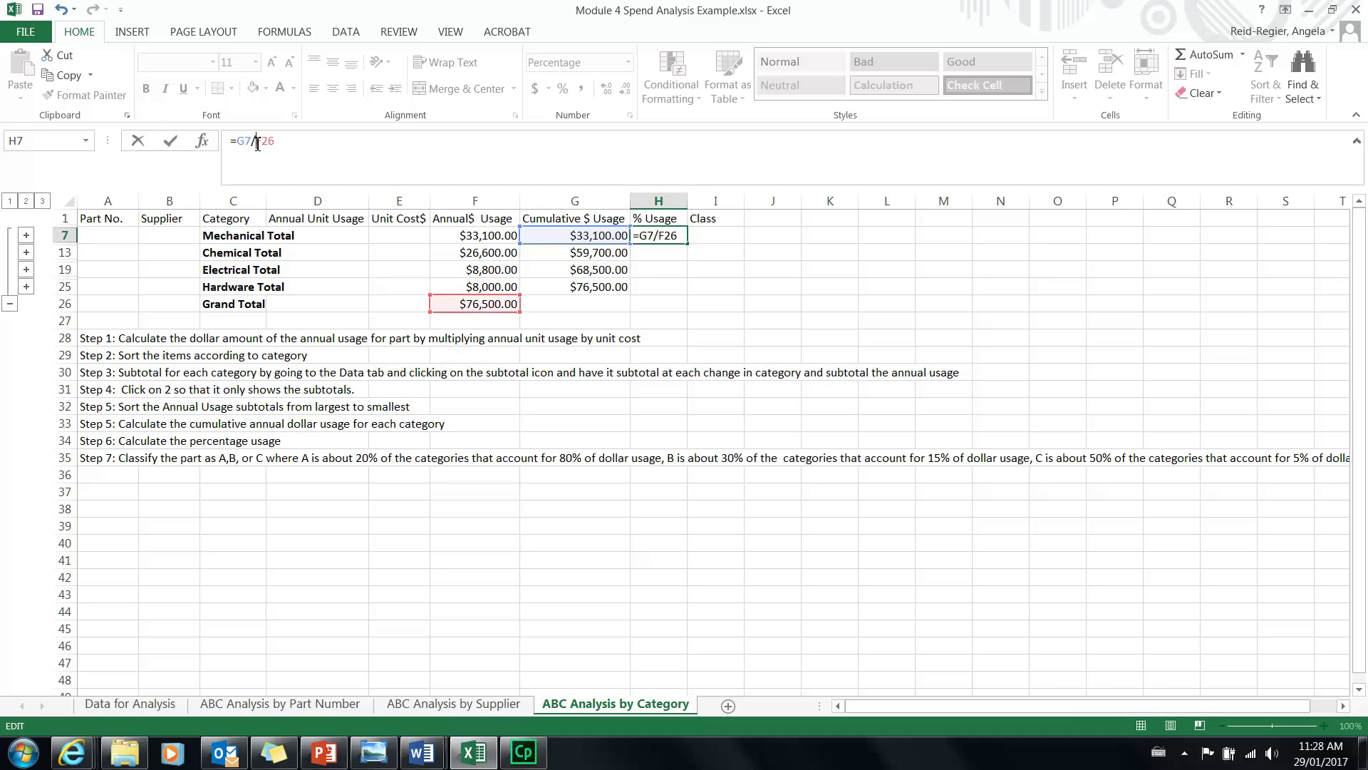
{"action": "type", "text": "$F$"}
{"action": "key", "text": "ctrl+Return"}
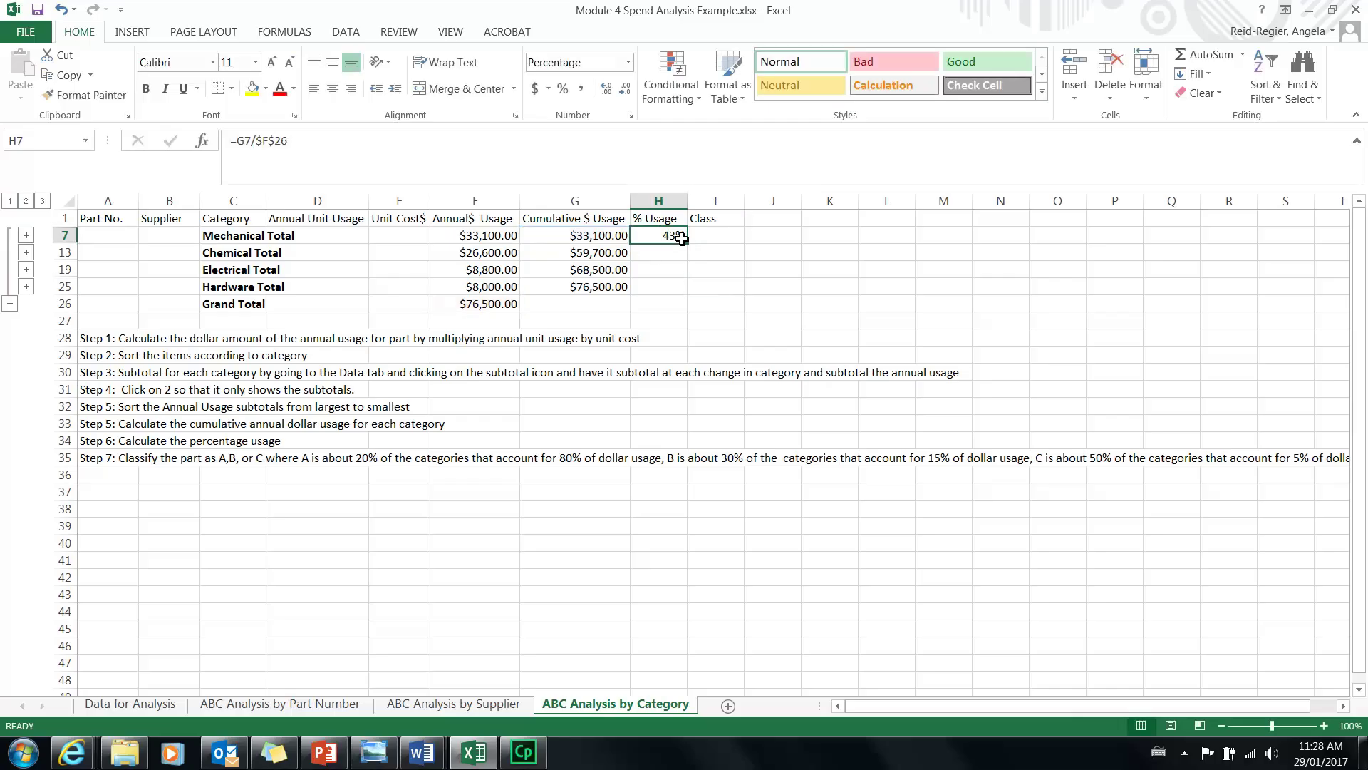
{"action": "left_click_drag", "start_coordinate": [689, 244], "coordinate": [668, 290]}
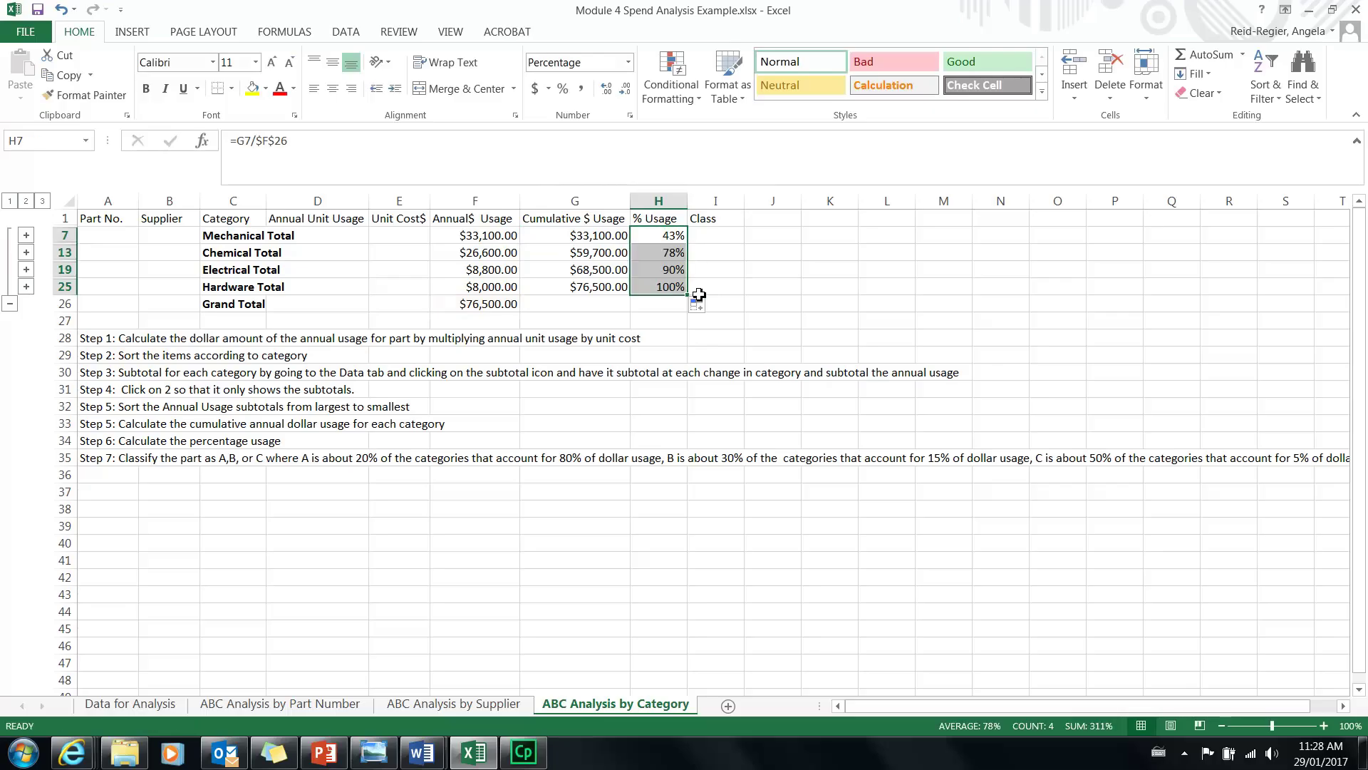
{"action": "left_click", "coordinate": [819, 284]}
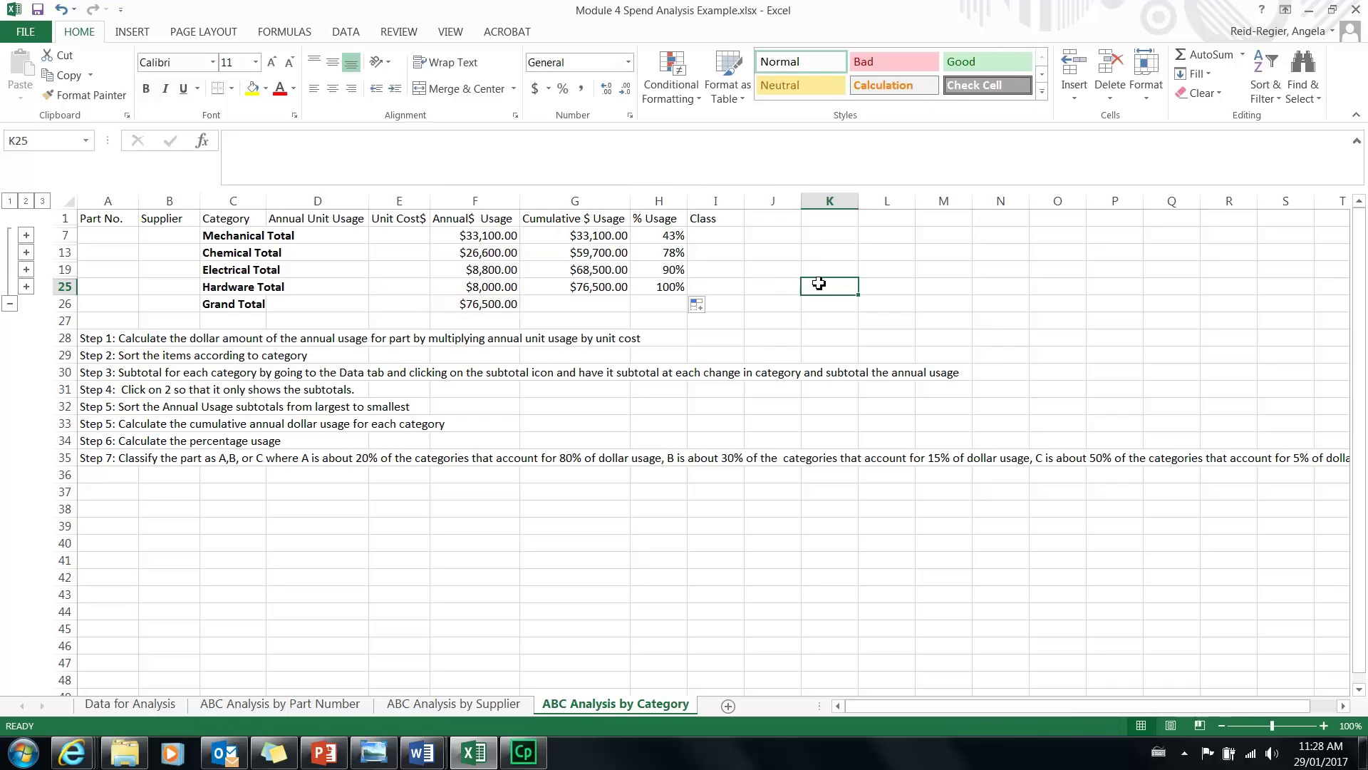
Enter the classes in column I: A for Mechanical Total, A for Chemical Total, B for Electrical Total and C for Hardware Total.
{"action": "left_click", "coordinate": [710, 236]}
{"action": "type", "text": "A"}
{"action": "key", "text": "Return"}
{"action": "type", "text": "A"}
{"action": "key", "text": "Return"}
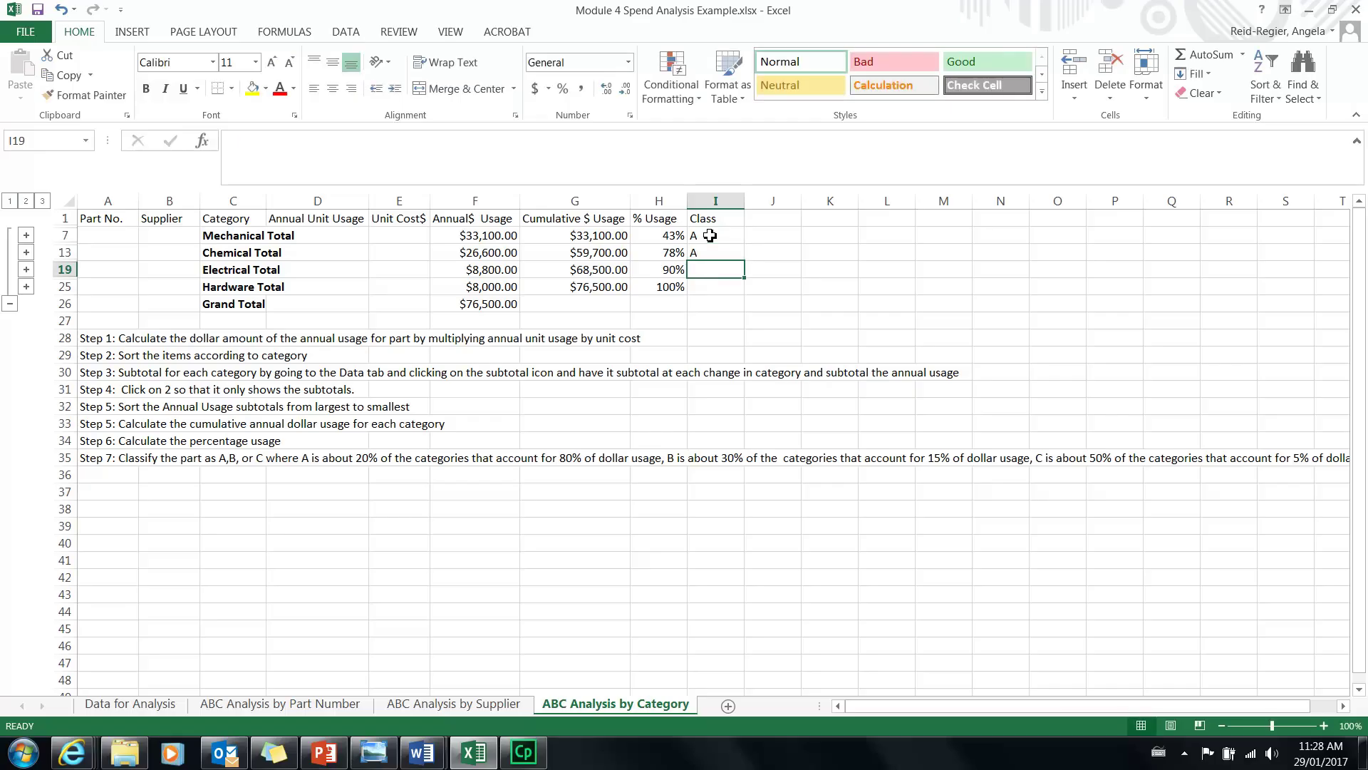
{"action": "type", "text": "B"}
{"action": "key", "text": "Return"}
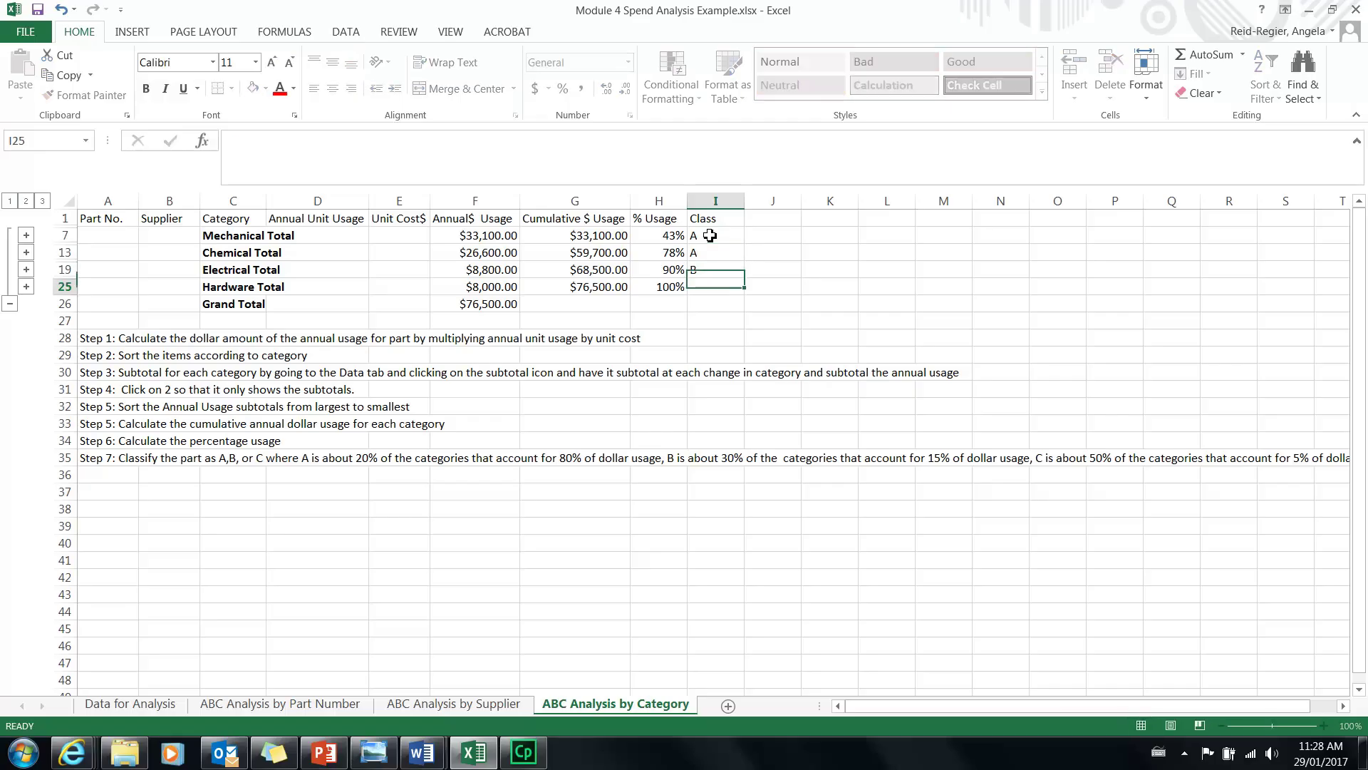
{"action": "type", "text": "C"}
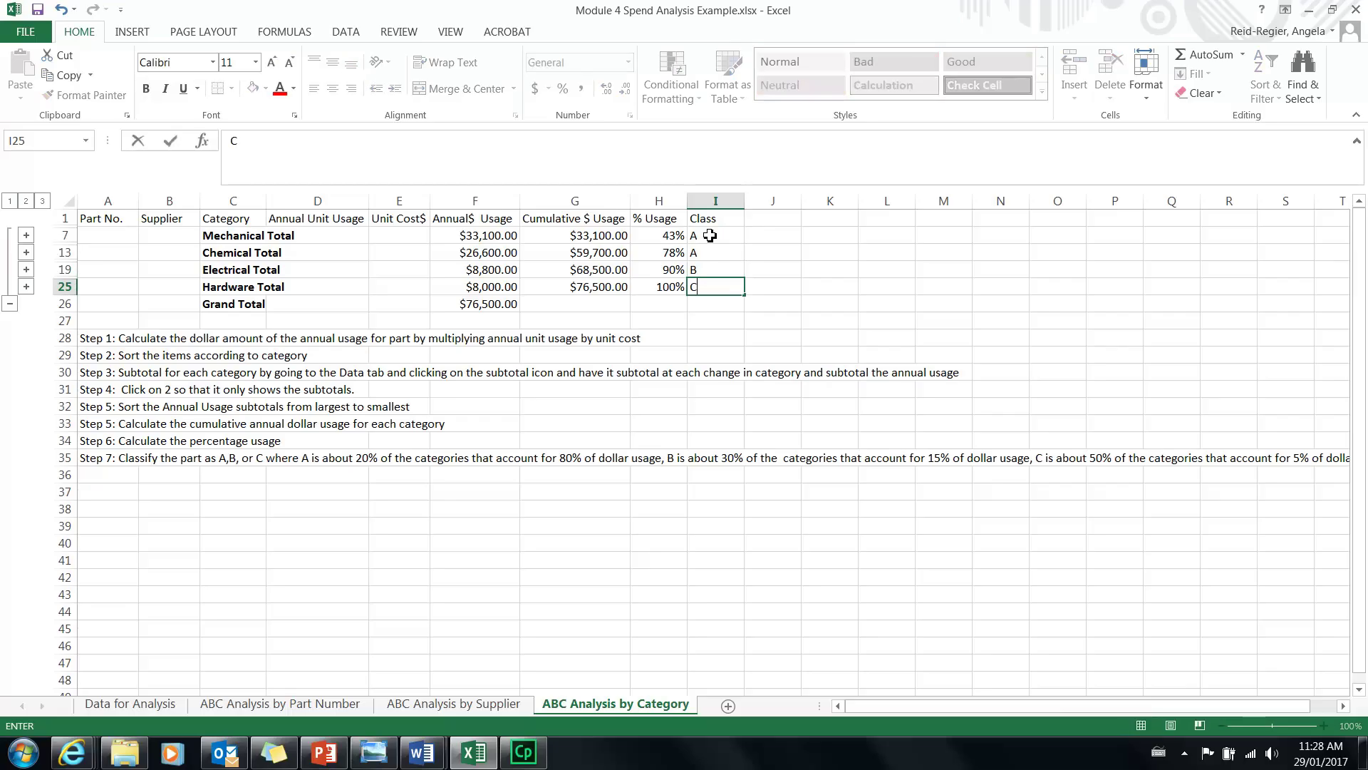
{"action": "key", "text": "Return"}
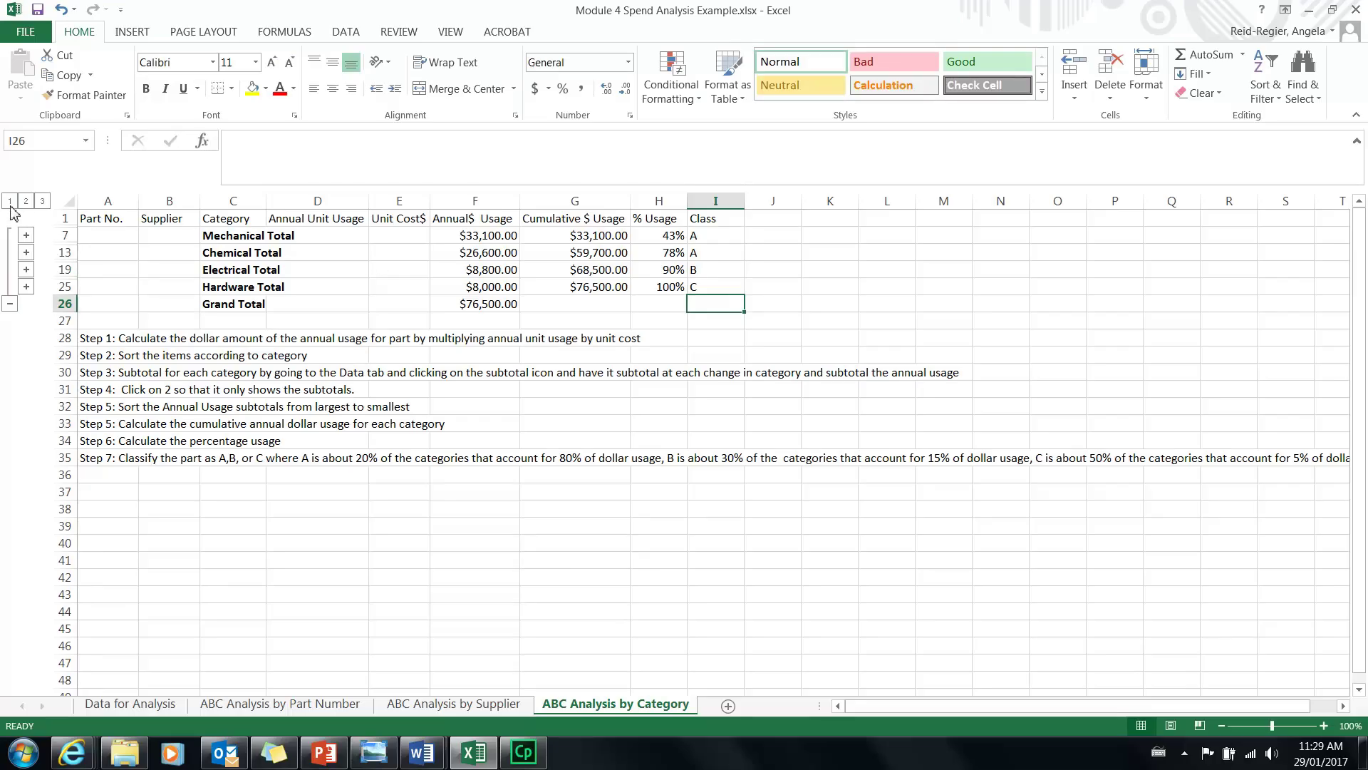
Expand the Mechanical, Chemical, Electrical and Hardware groups to show their individual part rows.
{"action": "left_click", "coordinate": [26, 235]}
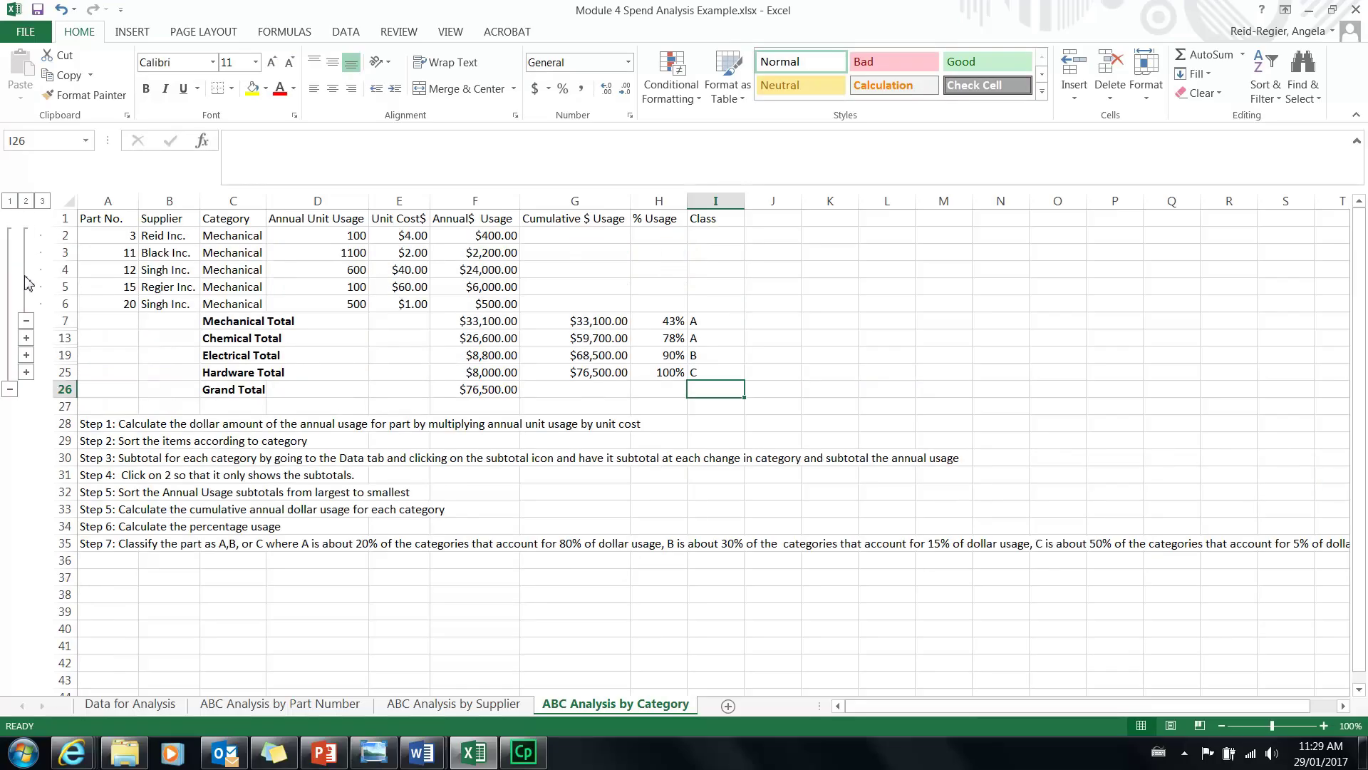
{"action": "left_click", "coordinate": [27, 339]}
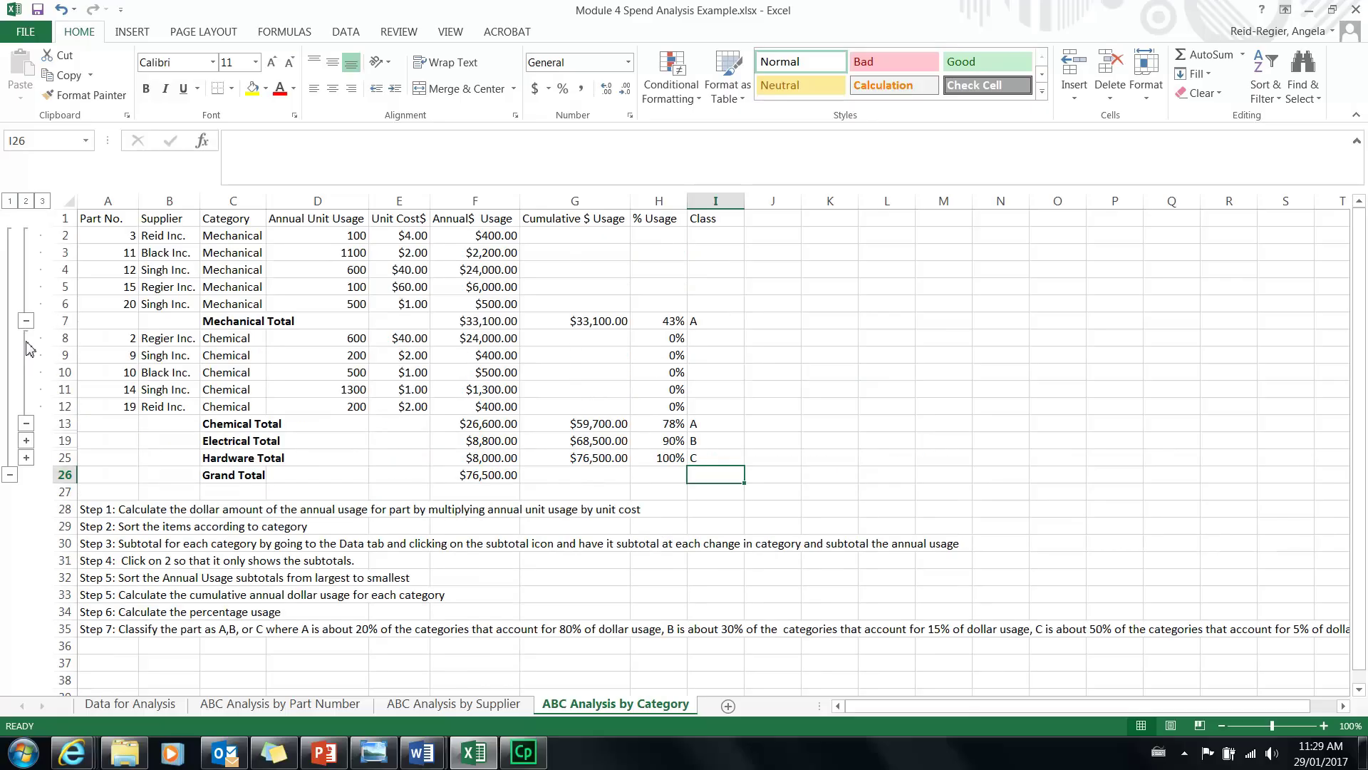
{"action": "left_click", "coordinate": [26, 441]}
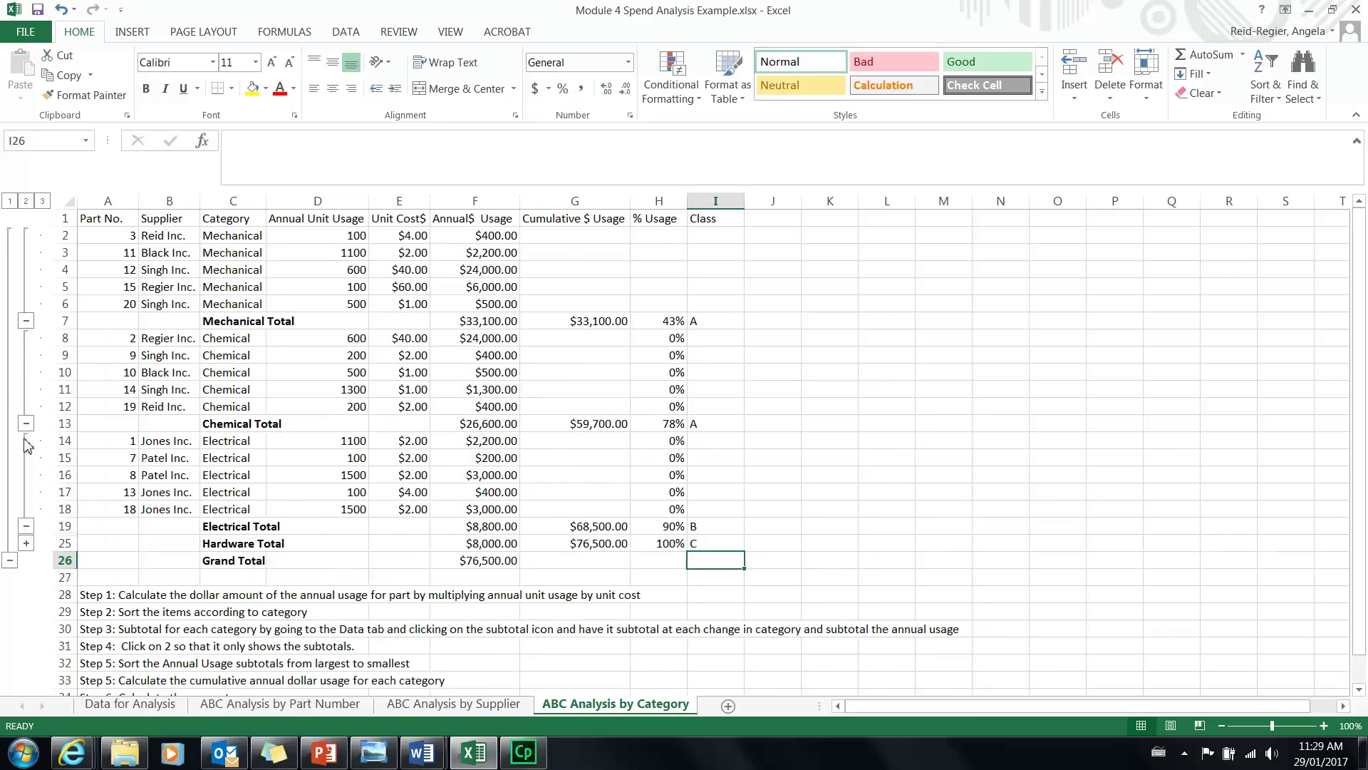
{"action": "left_click", "coordinate": [27, 544]}
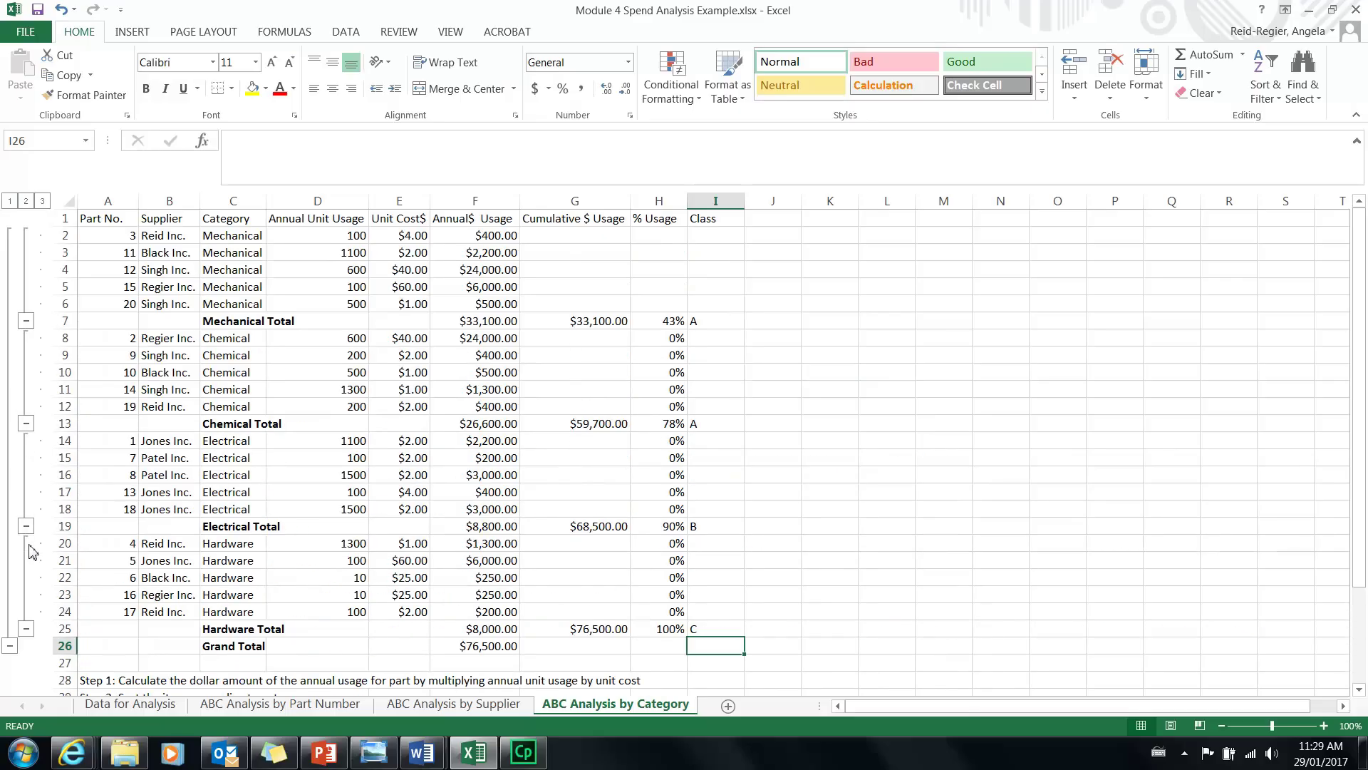
Examine the % Usage cells and their formulas between the Electrical Total and the Hardware Total.
{"action": "left_click", "coordinate": [796, 567]}
{"action": "key", "text": "Down"}
{"action": "key", "text": "Down"}
{"action": "key", "text": "Down"}
{"action": "key", "text": "Down"}
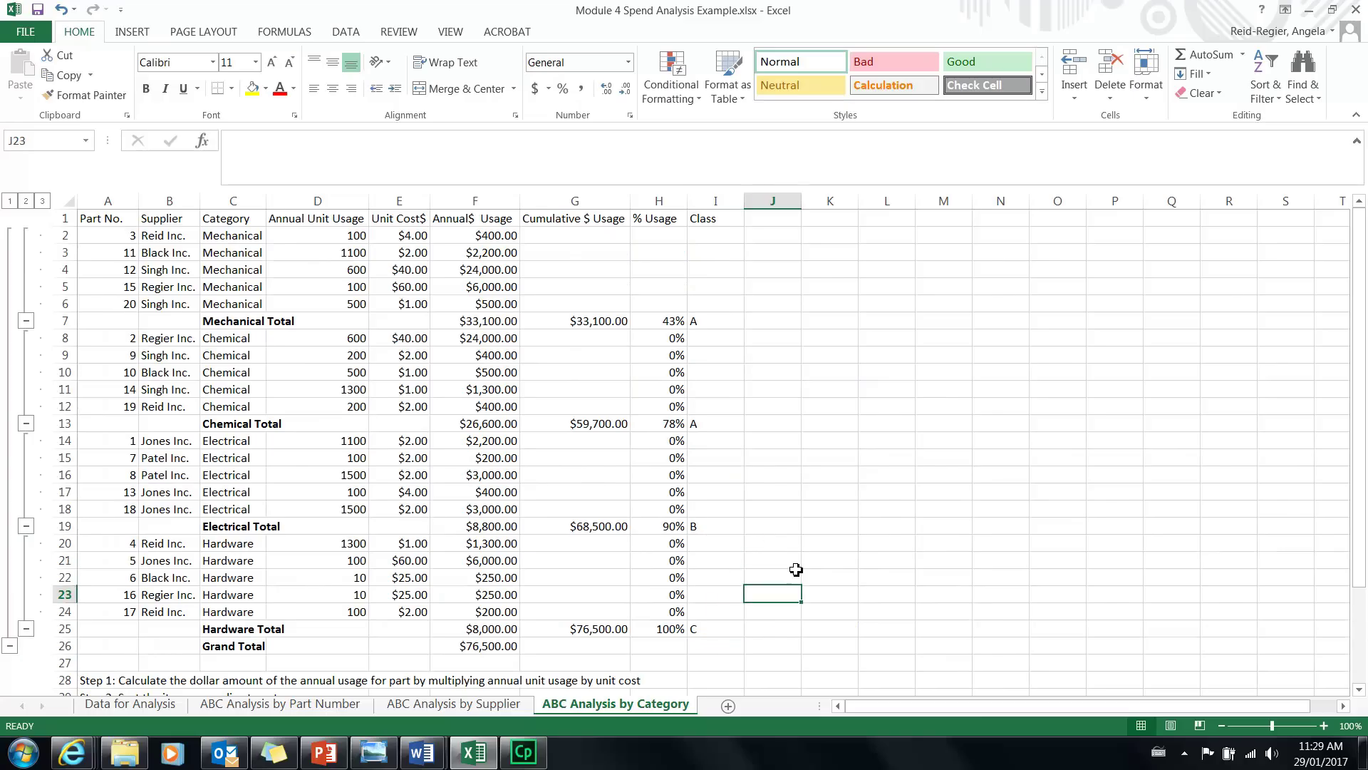
{"action": "key", "text": "Left"}
{"action": "key", "text": "Left"}
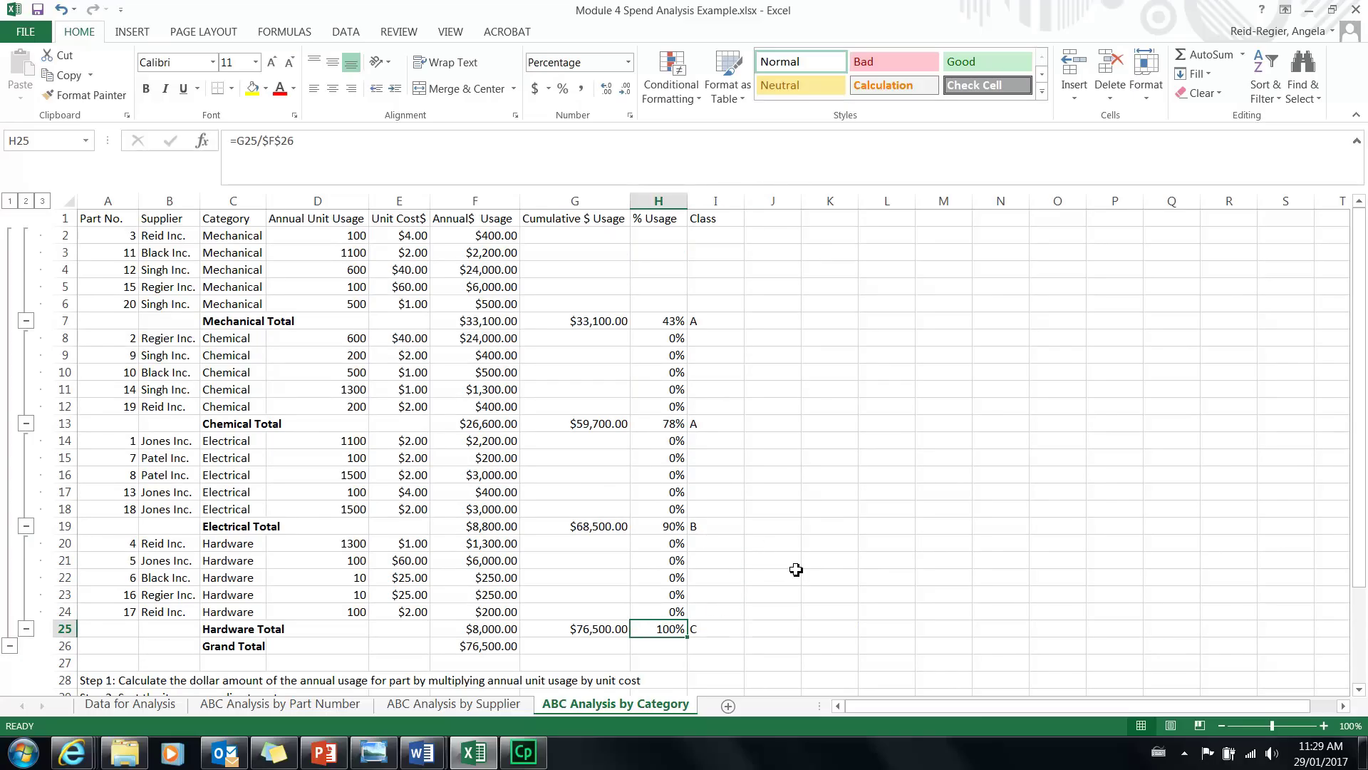
{"action": "key", "text": "Right"}
{"action": "key", "text": "Left"}
{"action": "key", "text": "Up"}
{"action": "key", "text": "Up"}
{"action": "key", "text": "Up"}
{"action": "key", "text": "Up"}
{"action": "key", "text": "Up"}
{"action": "key", "text": "Up"}
{"action": "key", "text": "Down"}
{"action": "key", "text": "Down"}
{"action": "key", "text": "Down"}
{"action": "key", "text": "Down"}
{"action": "key", "text": "Down"}
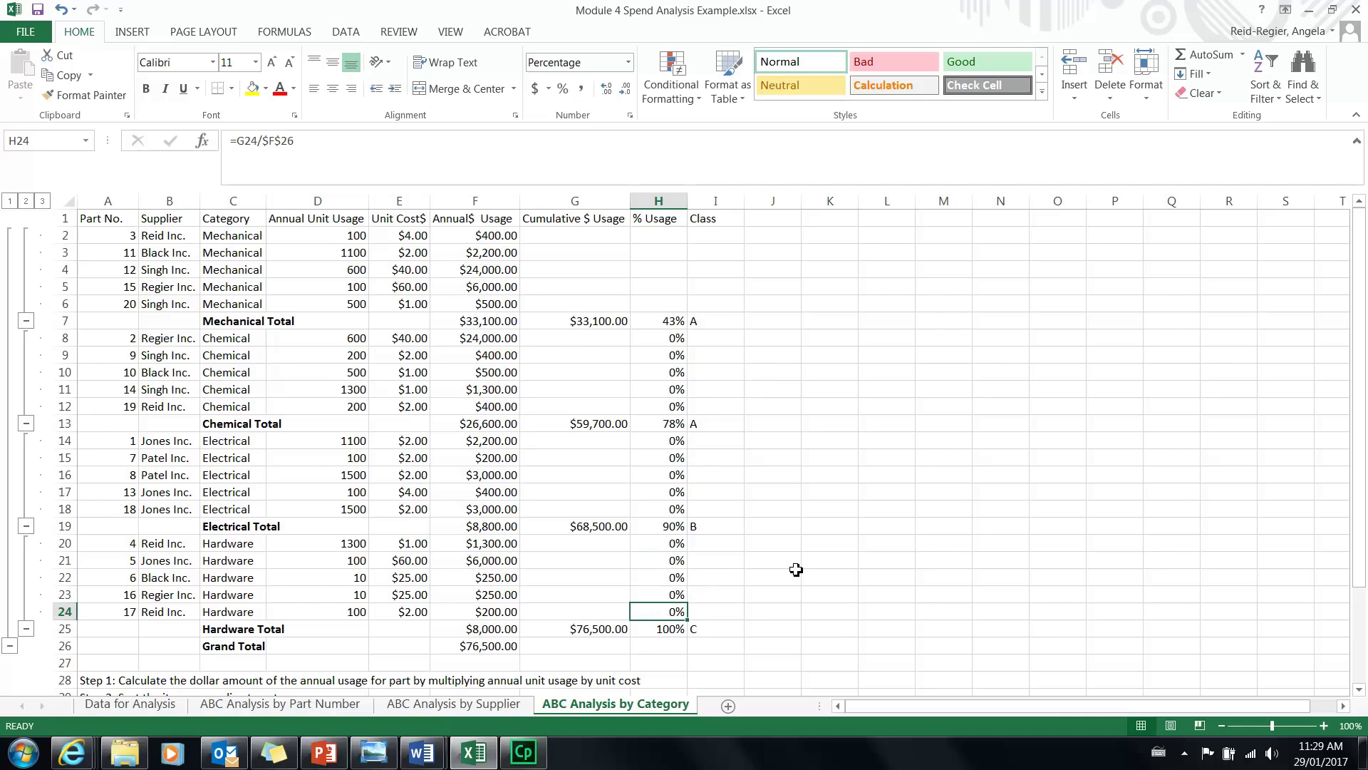
{"action": "key", "text": "Down"}
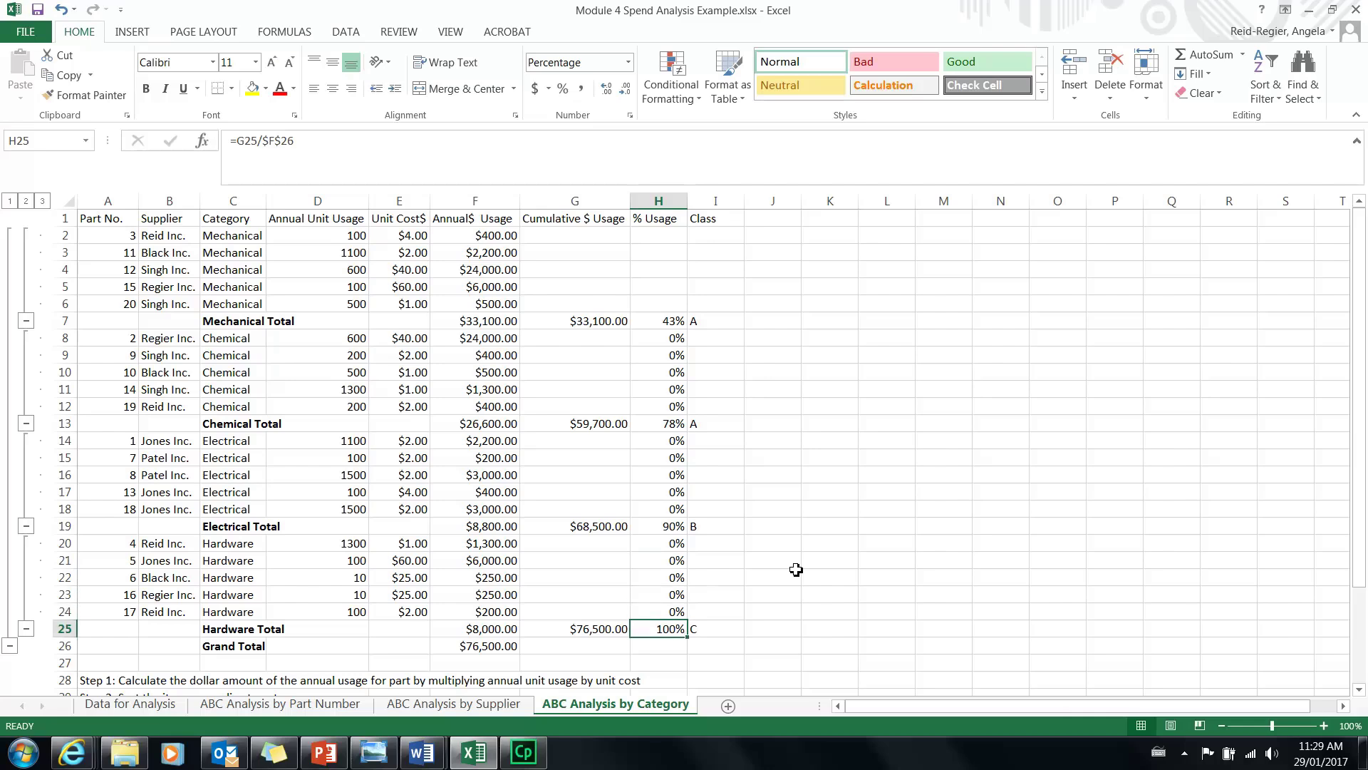
{"action": "key", "text": "Up"}
{"action": "key", "text": "Up"}
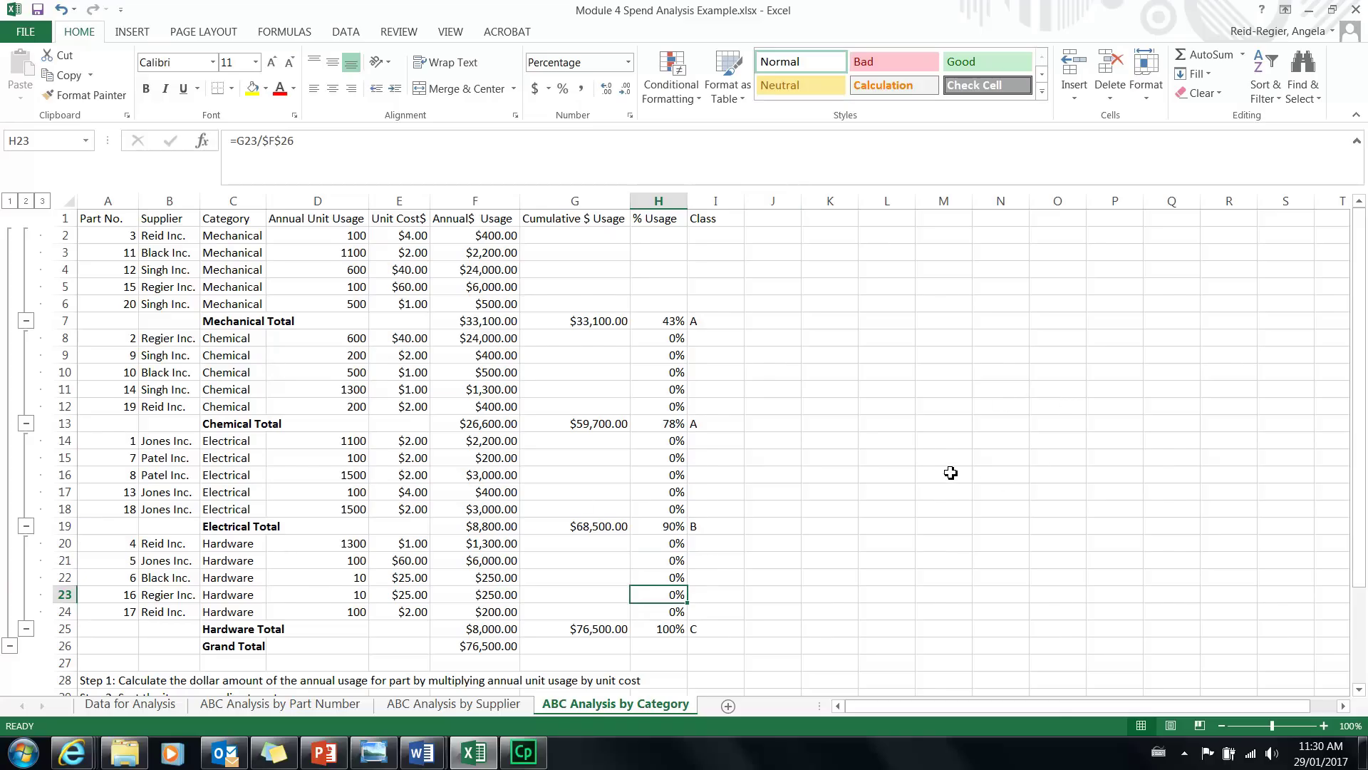
{"action": "left_click", "coordinate": [786, 476]}
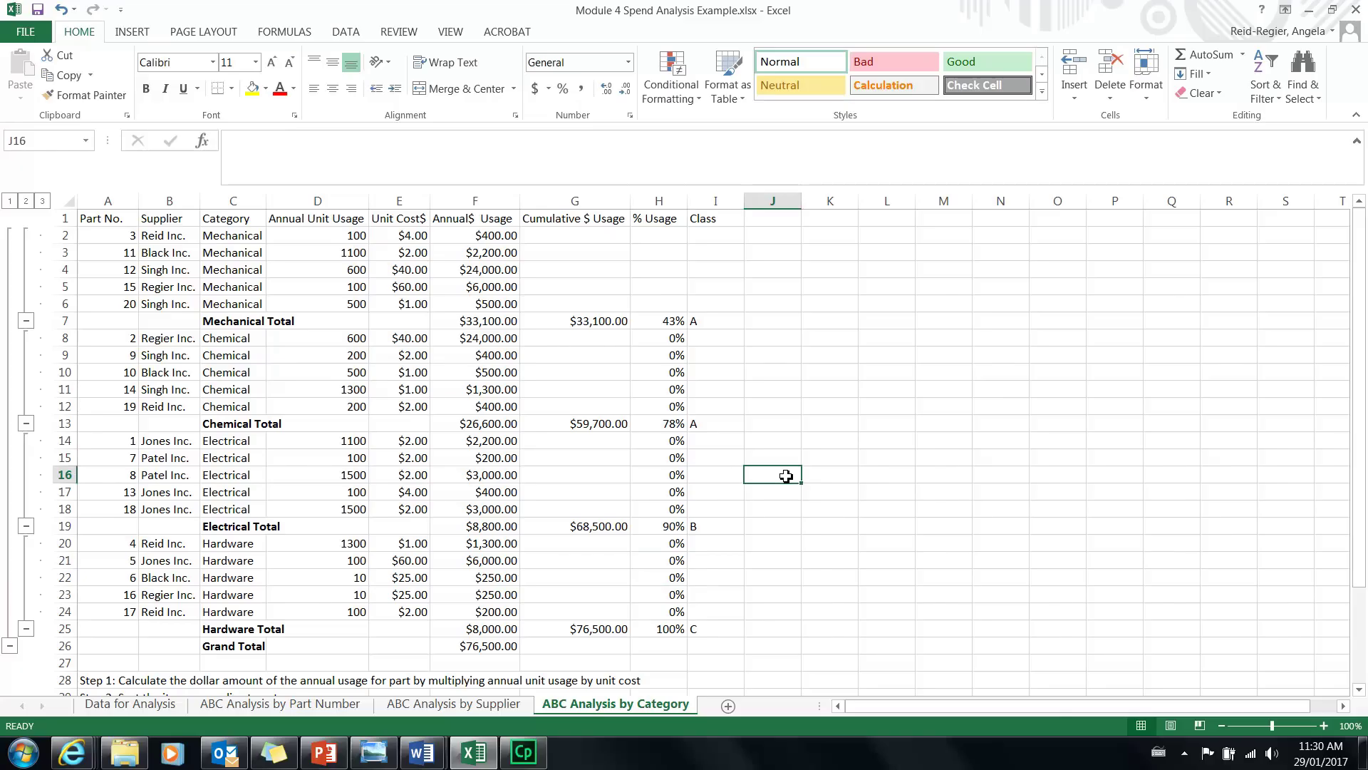